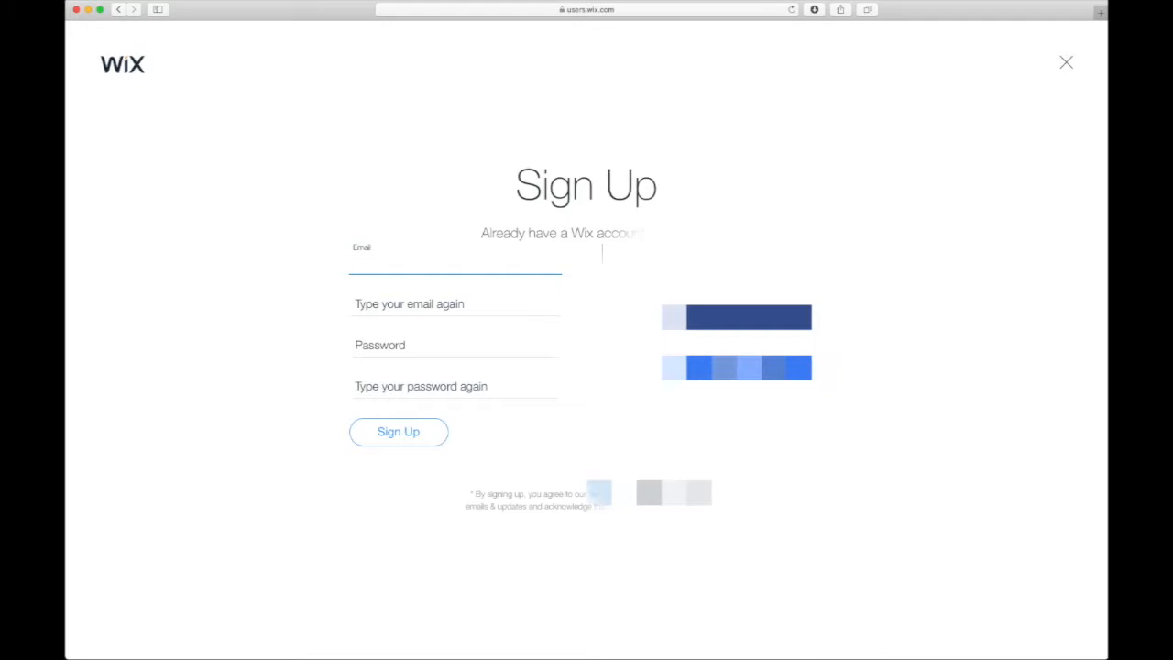
# - Sign up for Wix with a Google account and start the introductory questionnaire
pyautogui.click(775, 367)
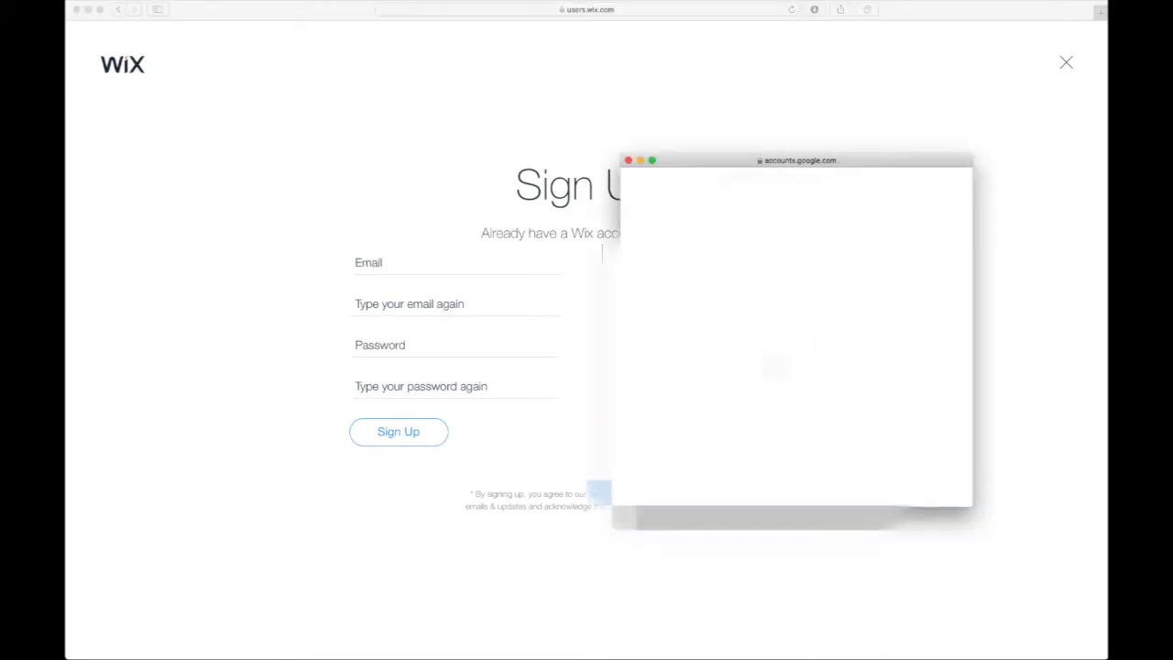
pyautogui.click(724, 316)
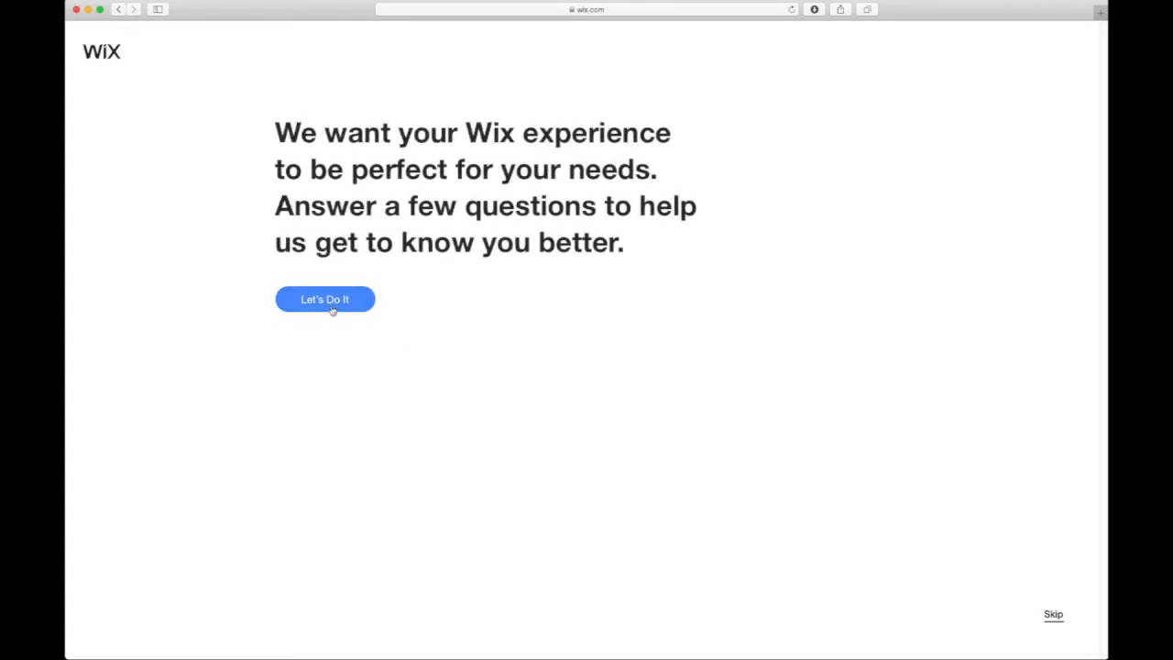
pyautogui.click(331, 308)
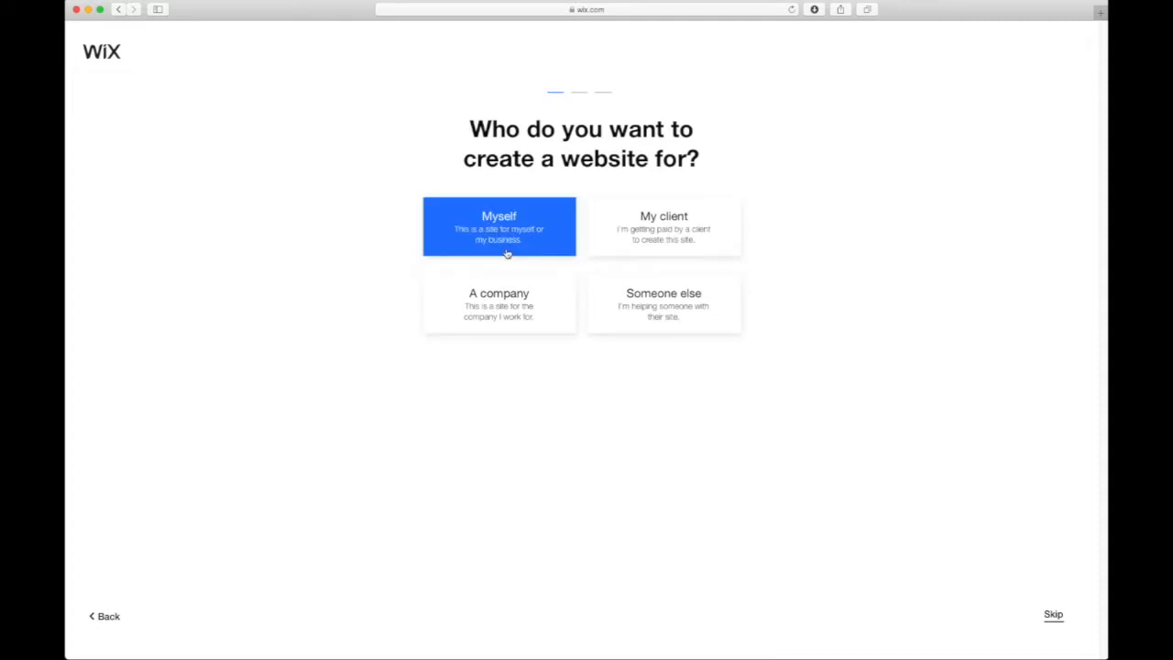
# - Choose My client as who the website is for and skip the freelancer-or-agency question
pyautogui.click(636, 218)
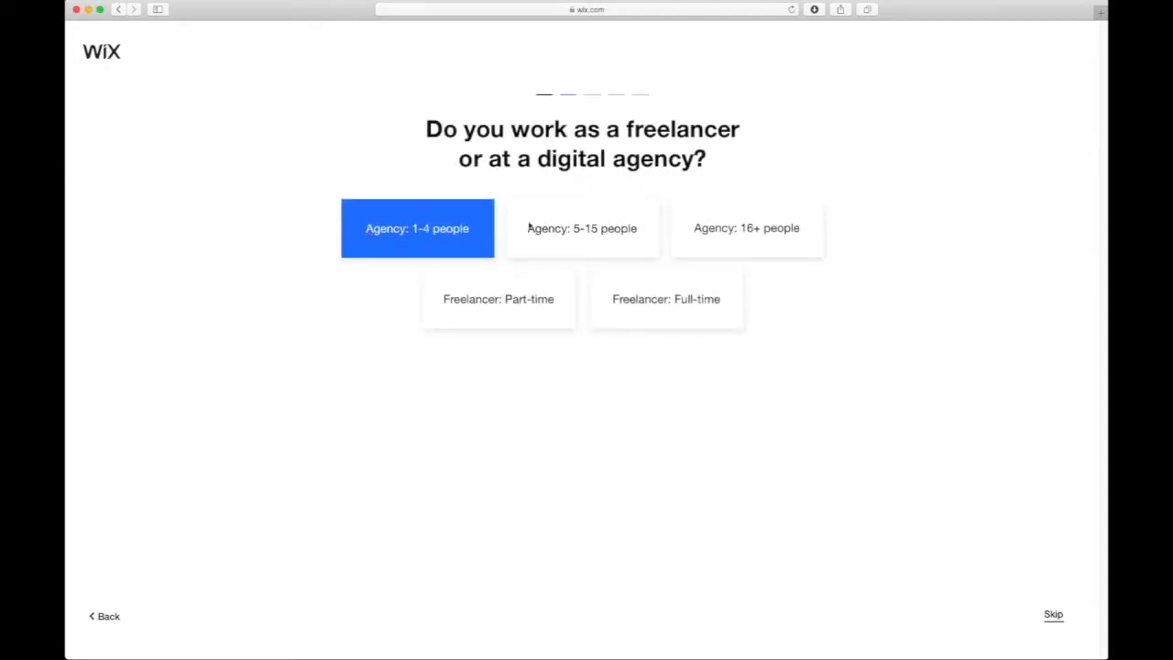
pyautogui.click(705, 235)
pyautogui.click(691, 315)
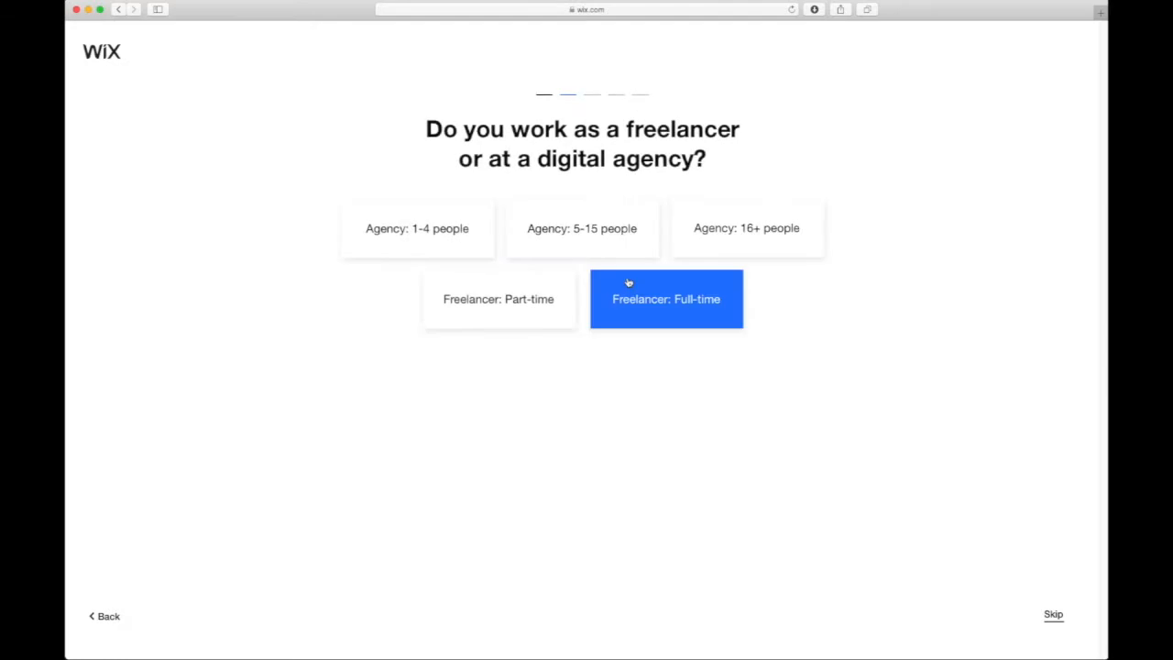
pyautogui.click(1059, 614)
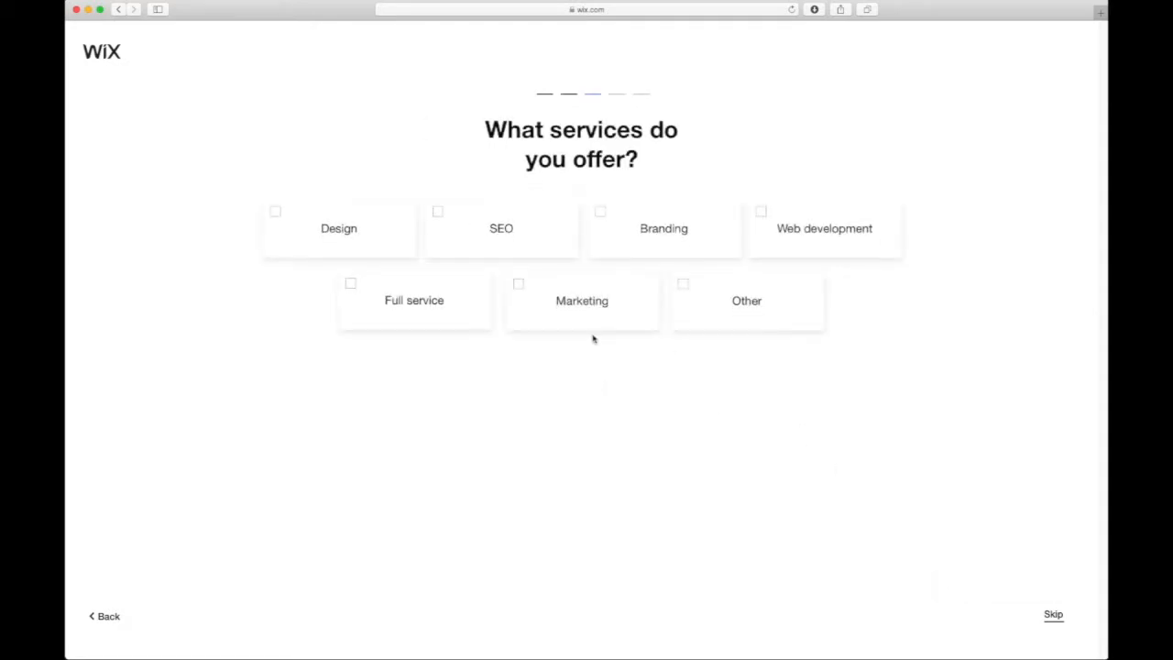
# - Select Design, Marketing and Web development as the services offered and continue the questionnaire
pyautogui.click(391, 253)
pyautogui.click(594, 305)
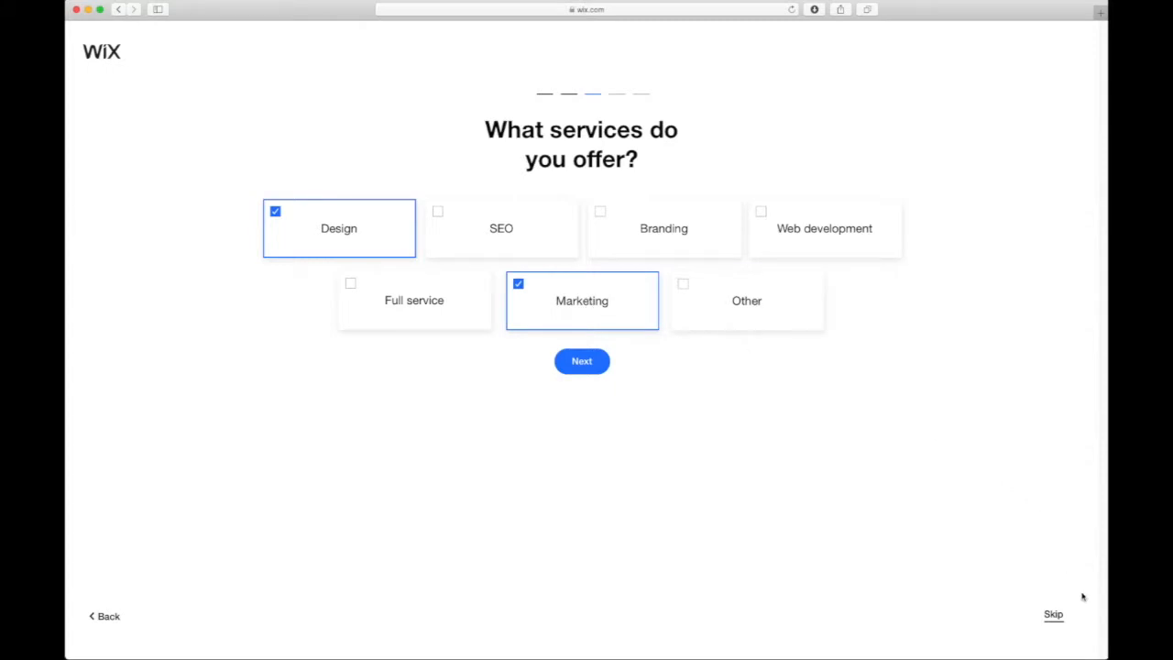
pyautogui.click(787, 240)
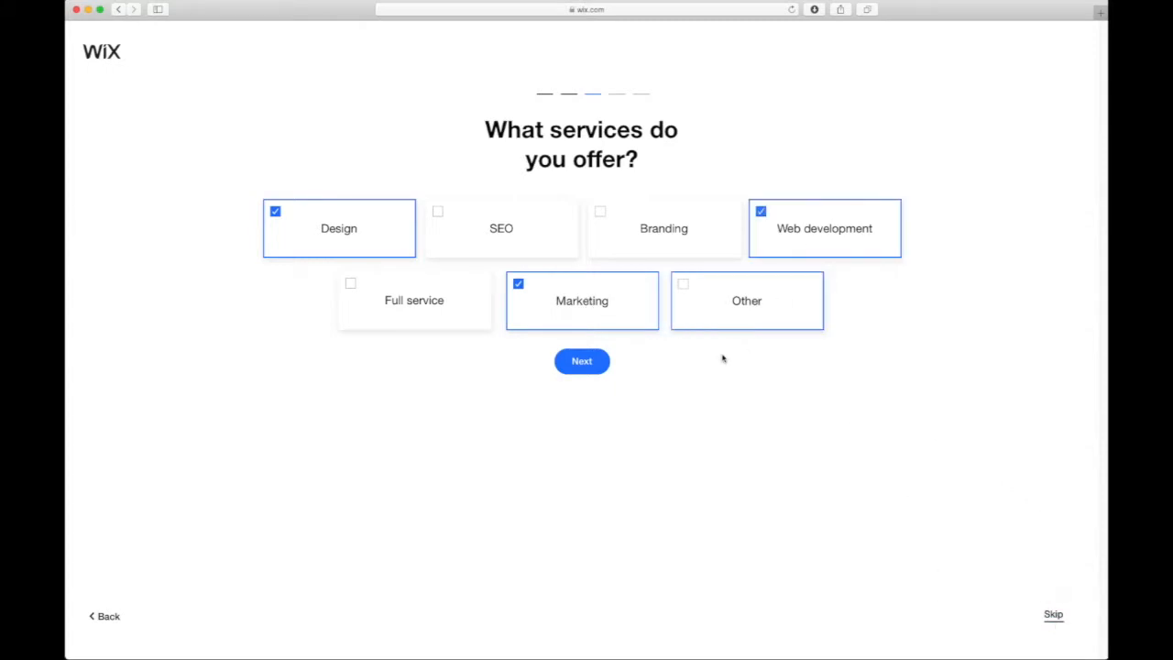
pyautogui.click(583, 363)
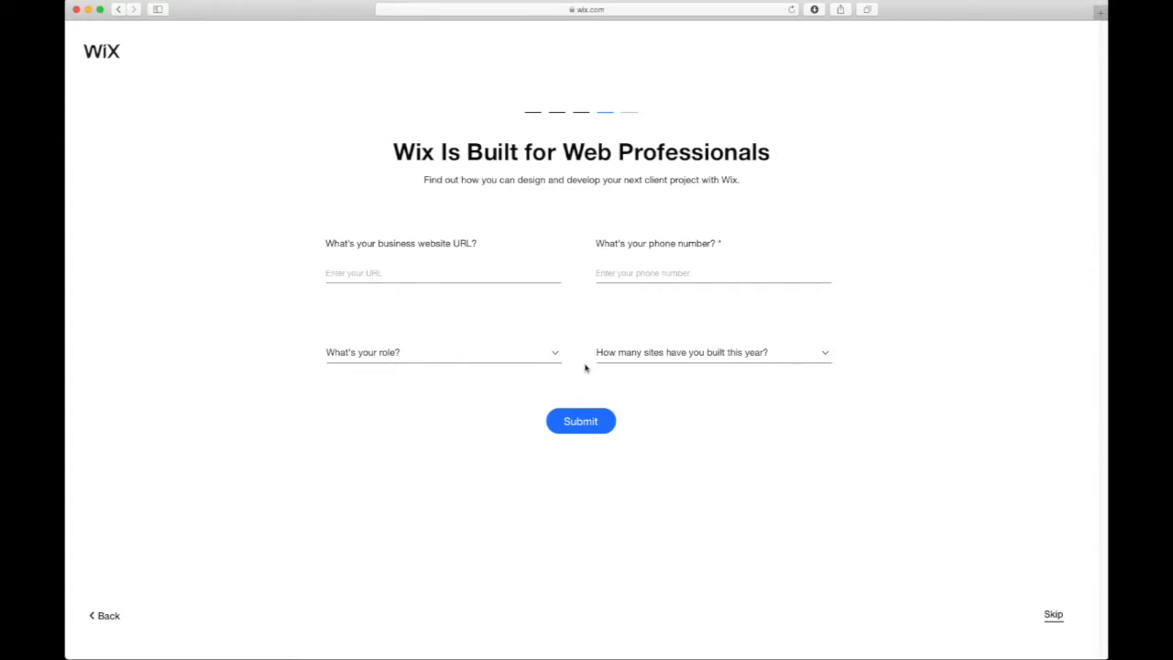
# - Skip the web professional details form and choose to create the site from a template, browsing the available designs
pyautogui.click(1004, 606)
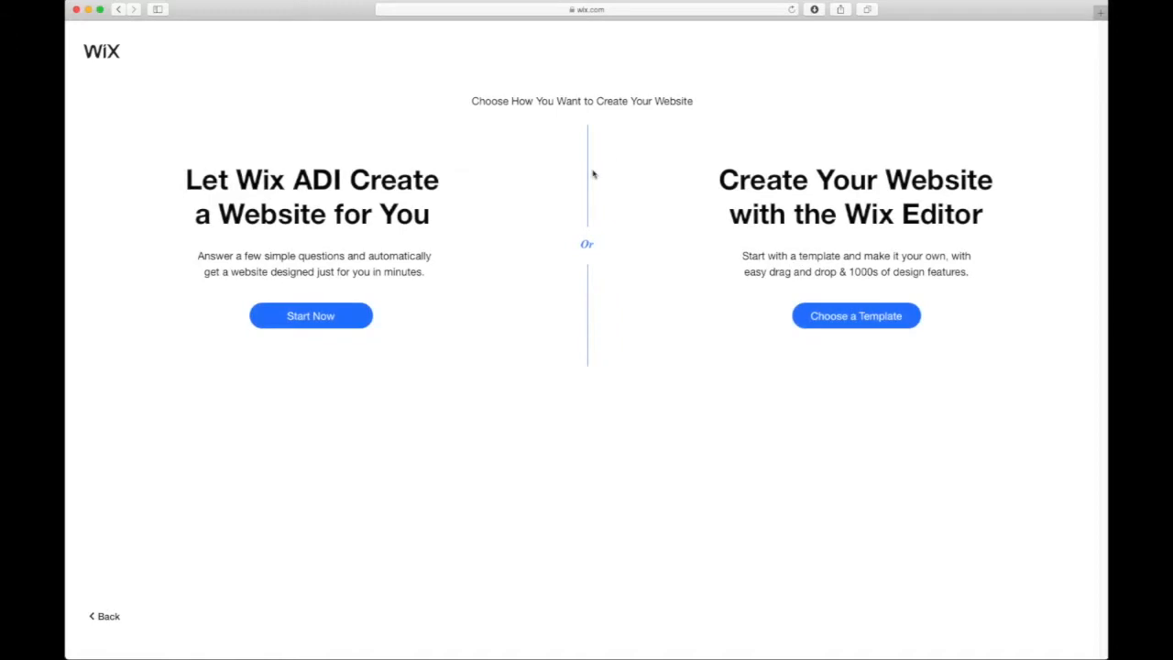
pyautogui.click(866, 315)
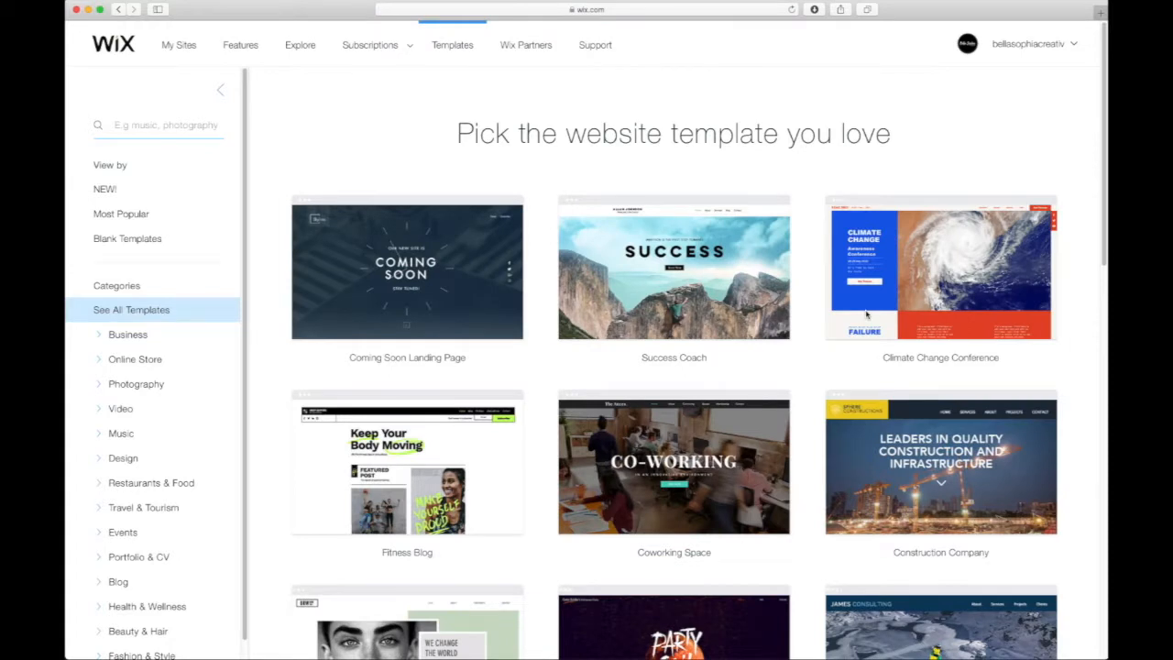
pyautogui.moveTo(745, 271)
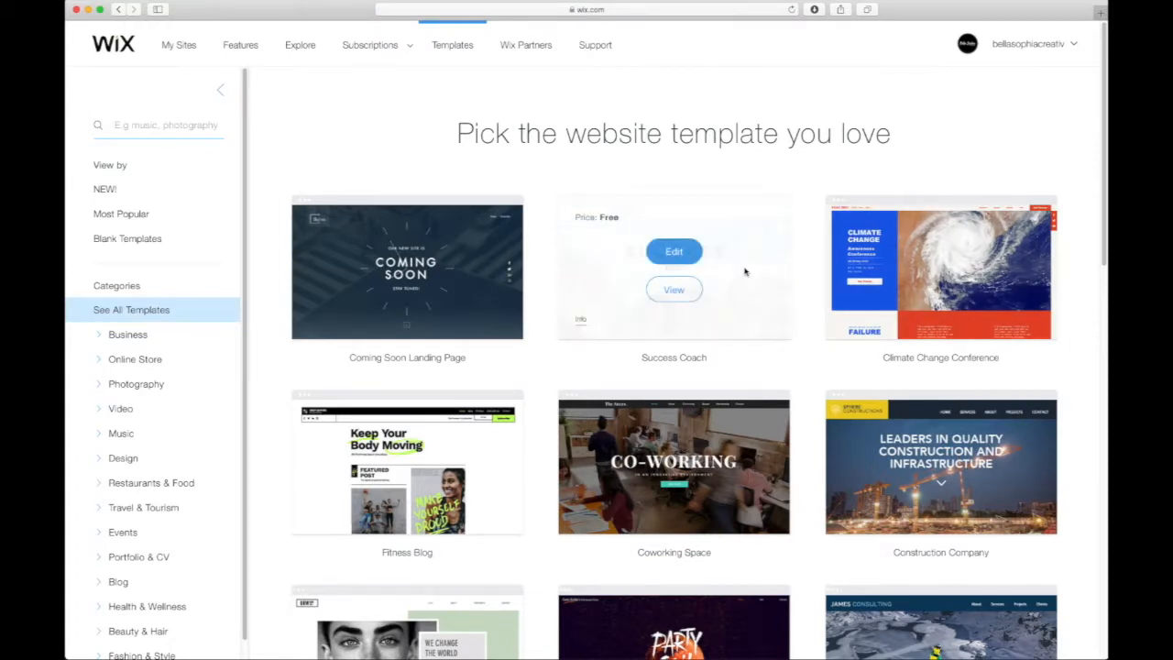
pyautogui.scroll(-2, 746, 271)
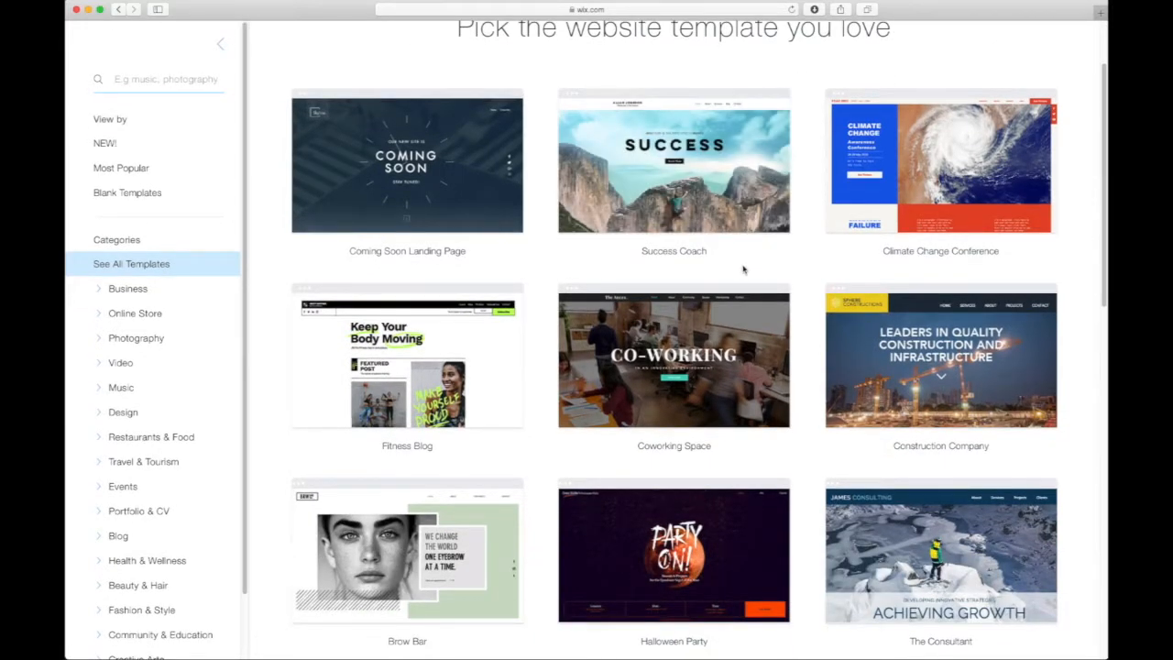
pyautogui.scroll(2, 744, 269)
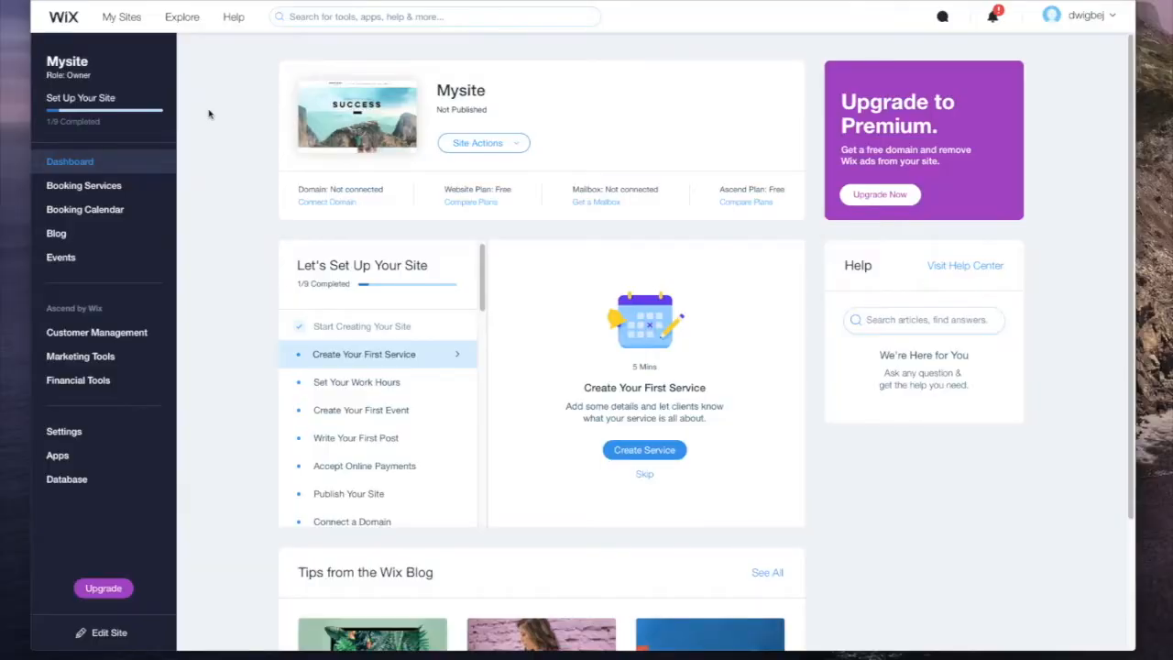
# - Open Mysite for editing from its site dashboard
pyautogui.click(504, 147)
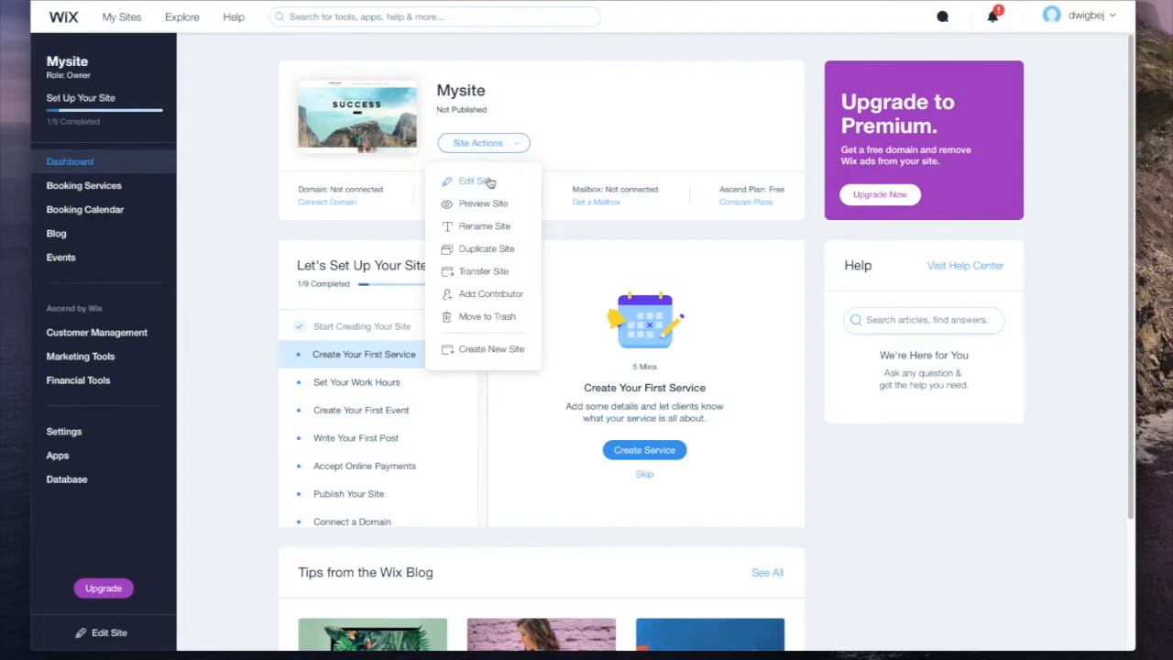
pyautogui.click(491, 182)
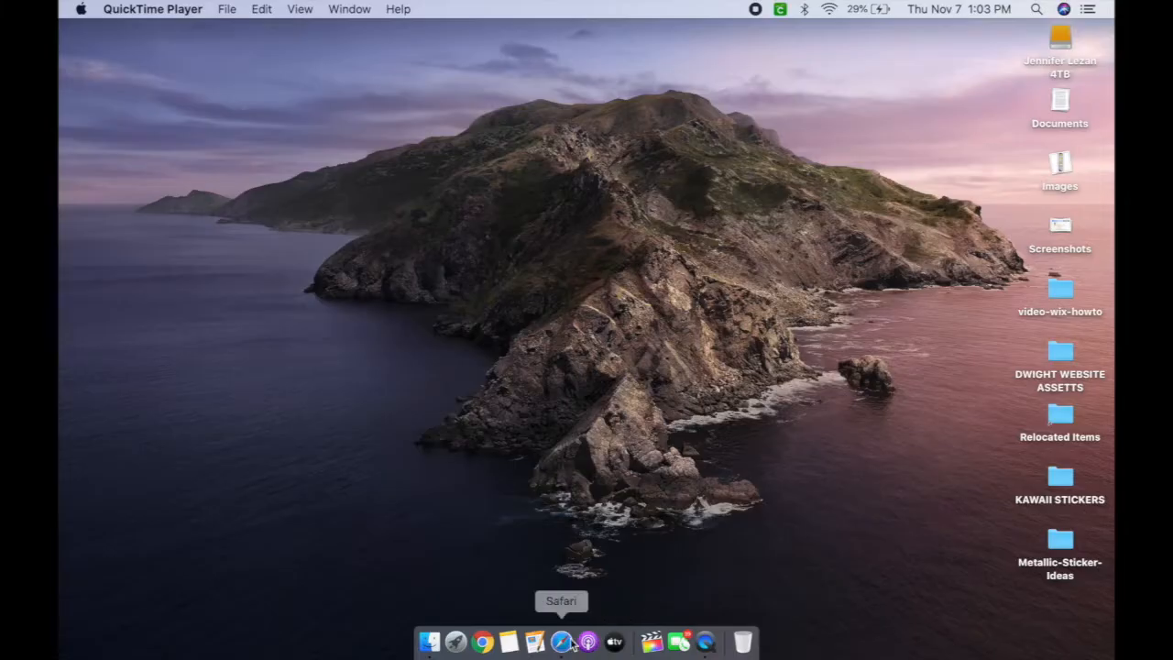
# - Switch to Safari and examine the counseling site's page list, member, signup, blog and dynamic pages, and page transition options
pyautogui.click(558, 636)
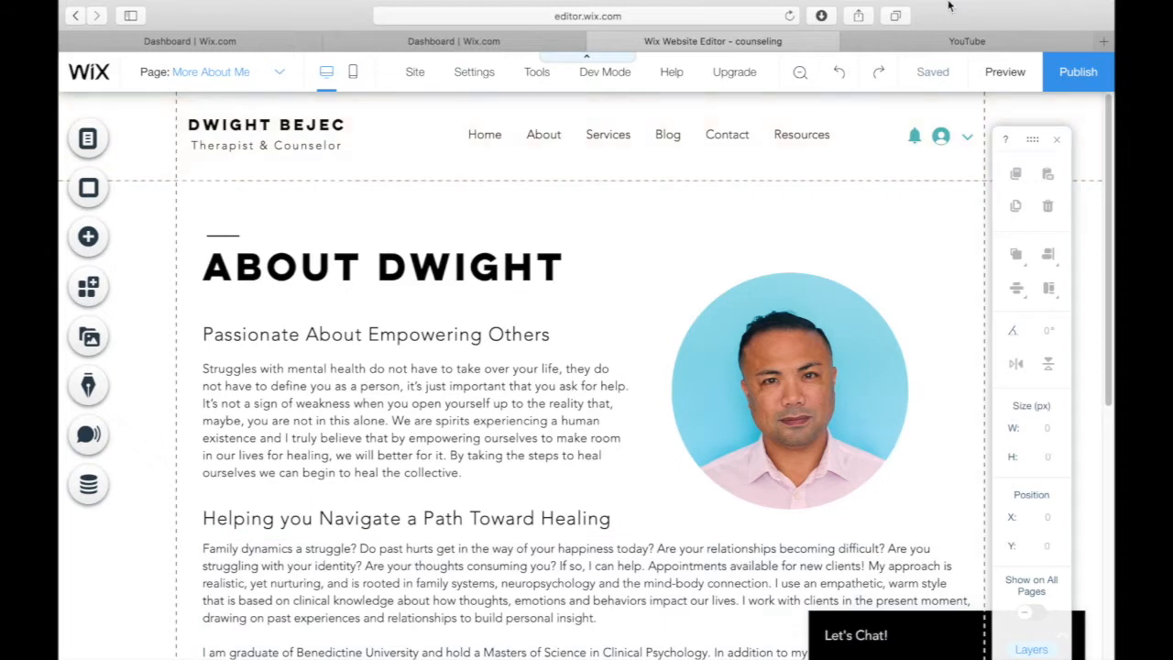
pyautogui.moveTo(950, 7)
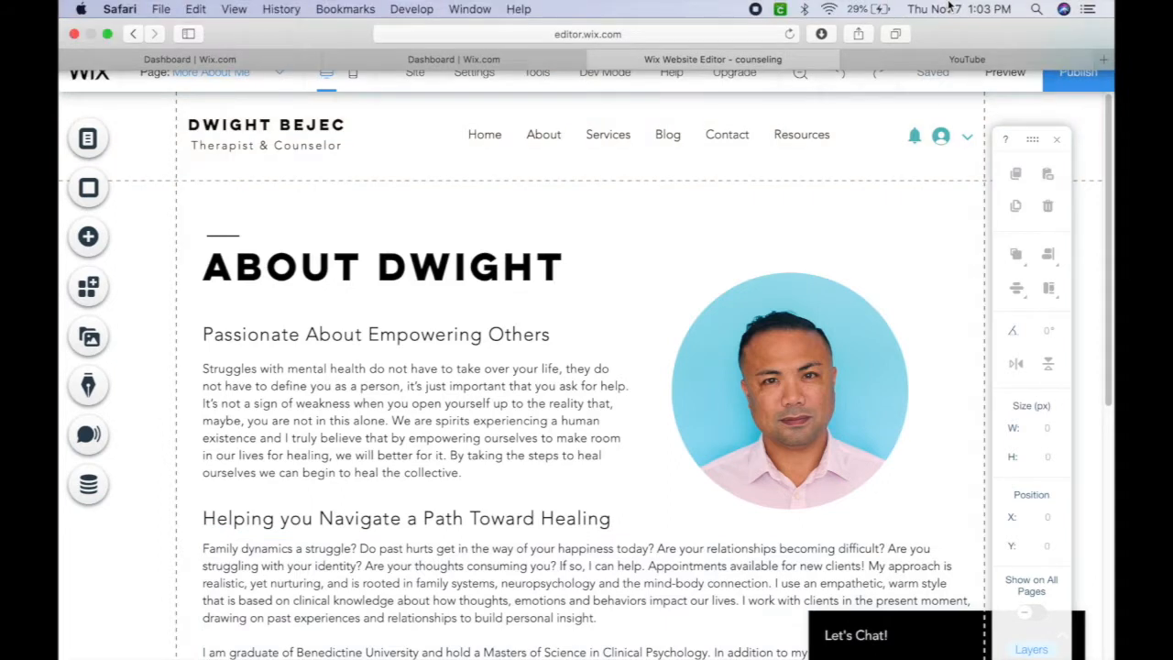
pyautogui.click(91, 139)
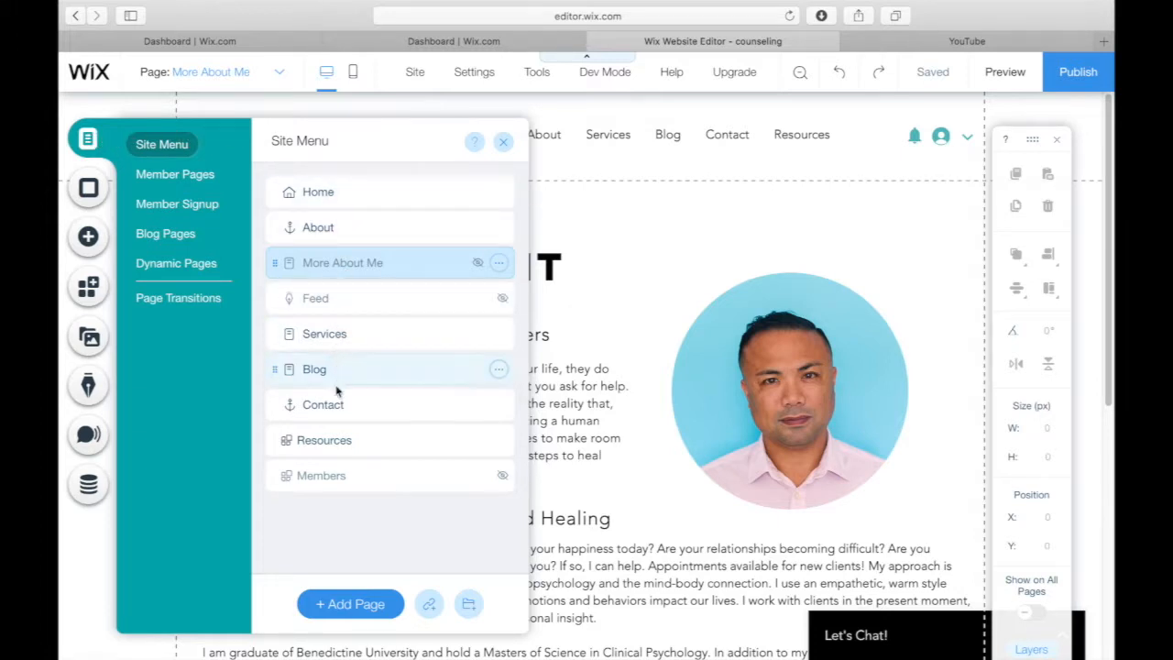
pyautogui.click(186, 175)
pyautogui.click(182, 203)
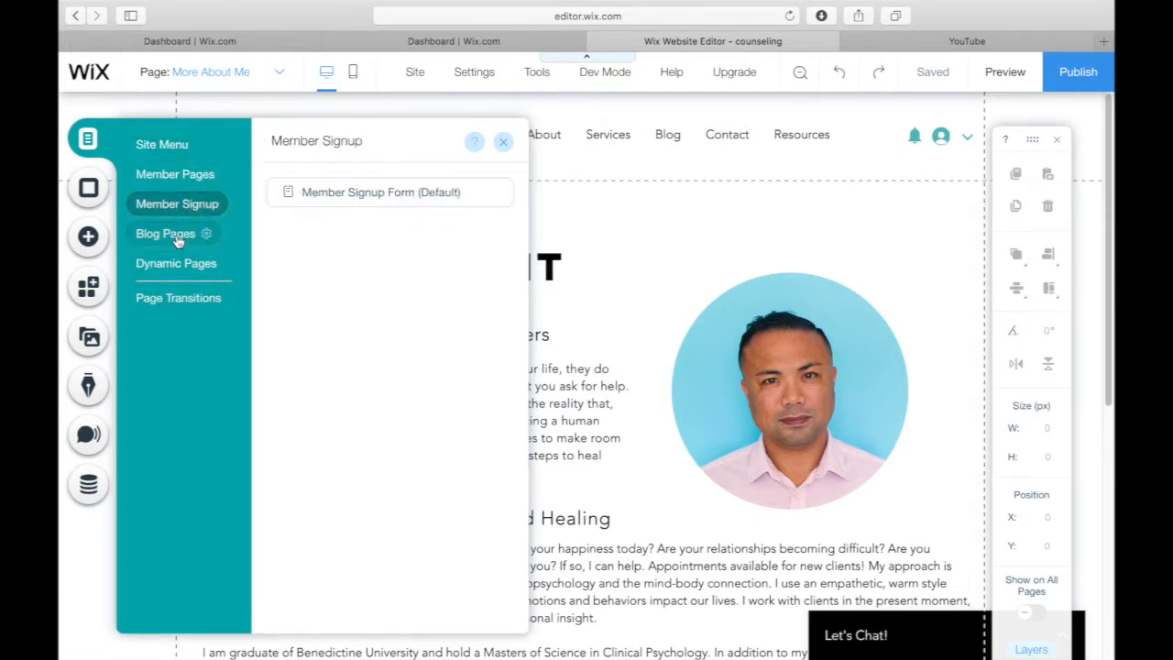
pyautogui.click(179, 237)
pyautogui.click(173, 268)
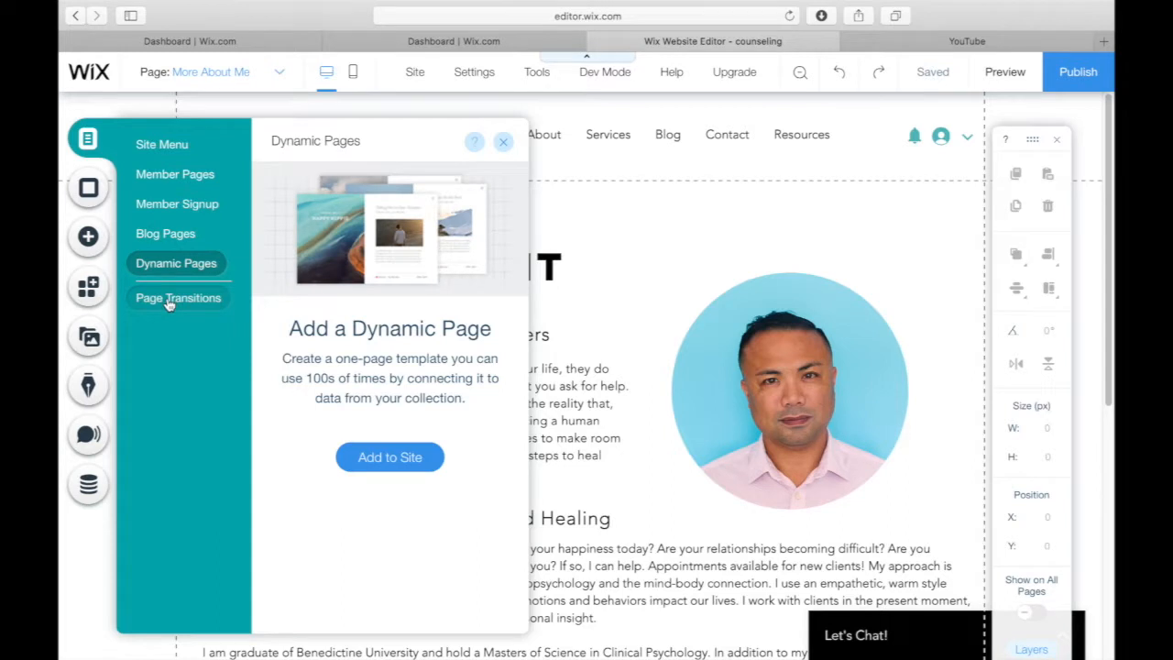
pyautogui.click(169, 303)
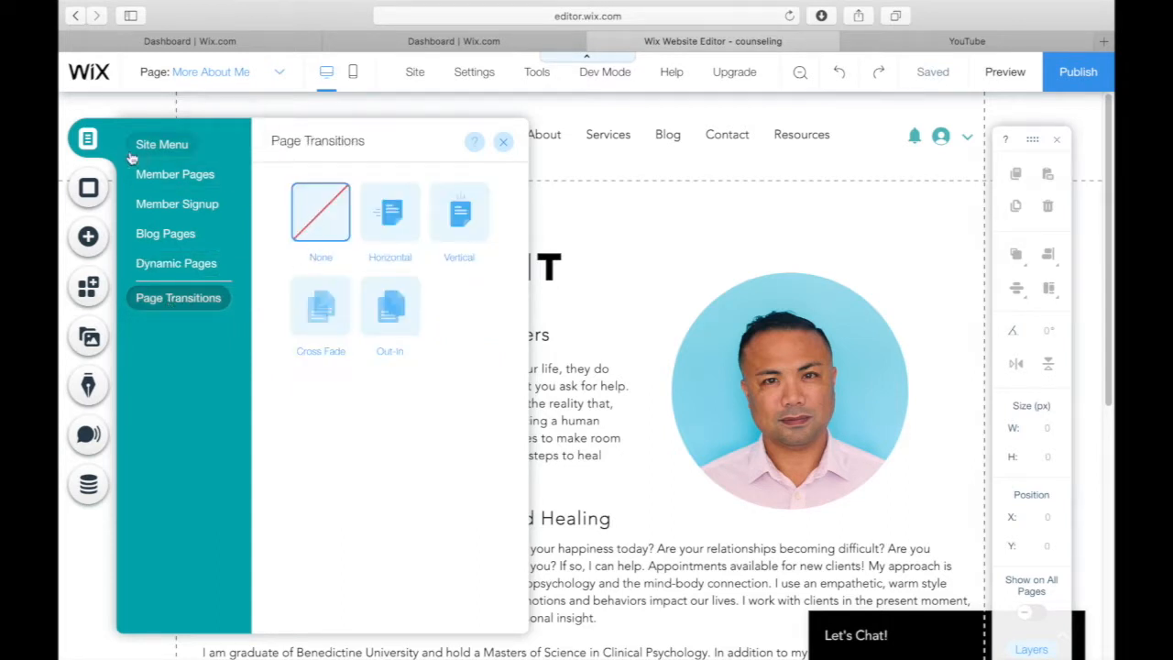
# - Examine the page background options and the selection of ready-made background images and videos
pyautogui.click(90, 187)
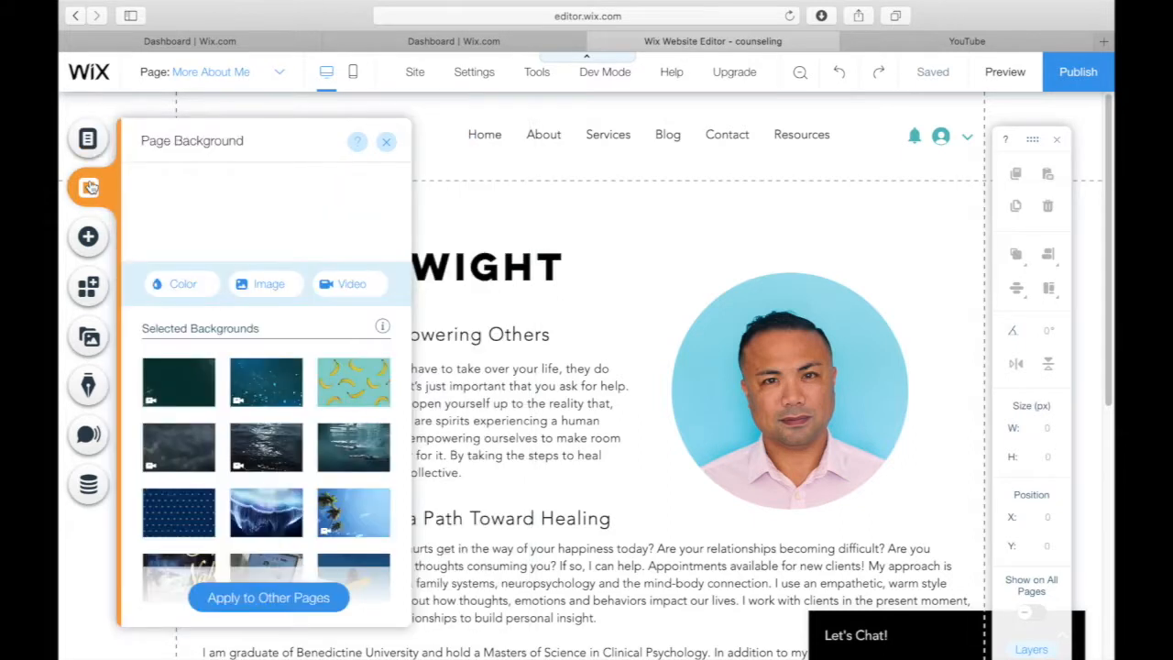
pyautogui.scroll(-2, 197, 393)
pyautogui.scroll(-8, 198, 393)
pyautogui.moveTo(264, 482)
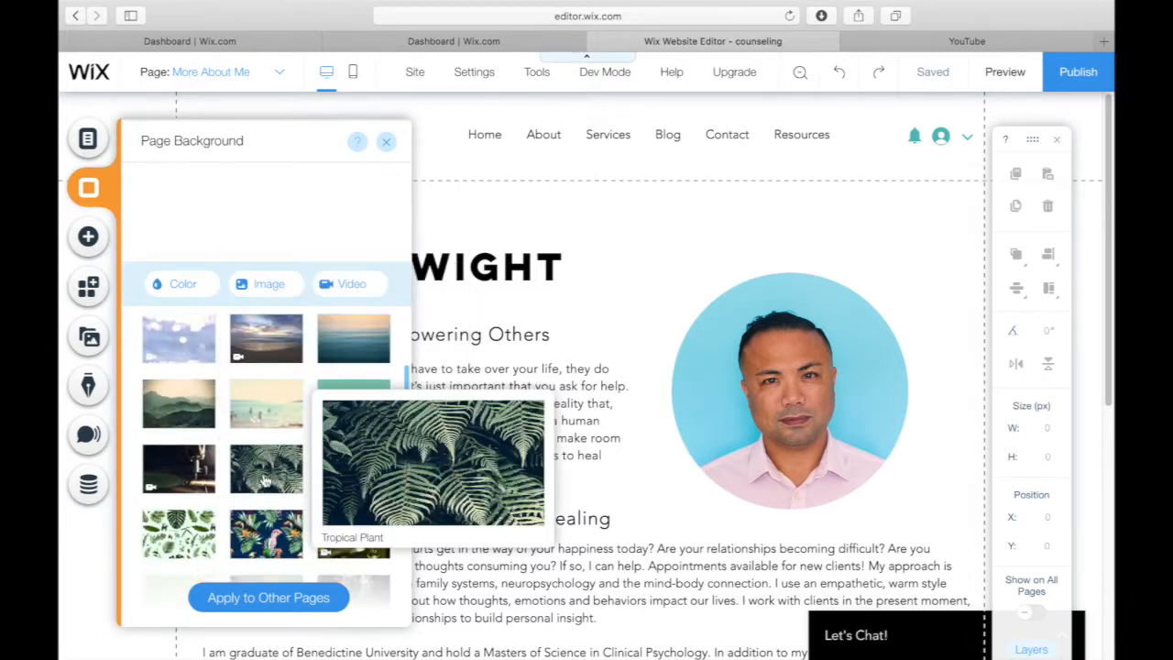
pyautogui.moveTo(273, 334)
pyautogui.scroll(10, 273, 334)
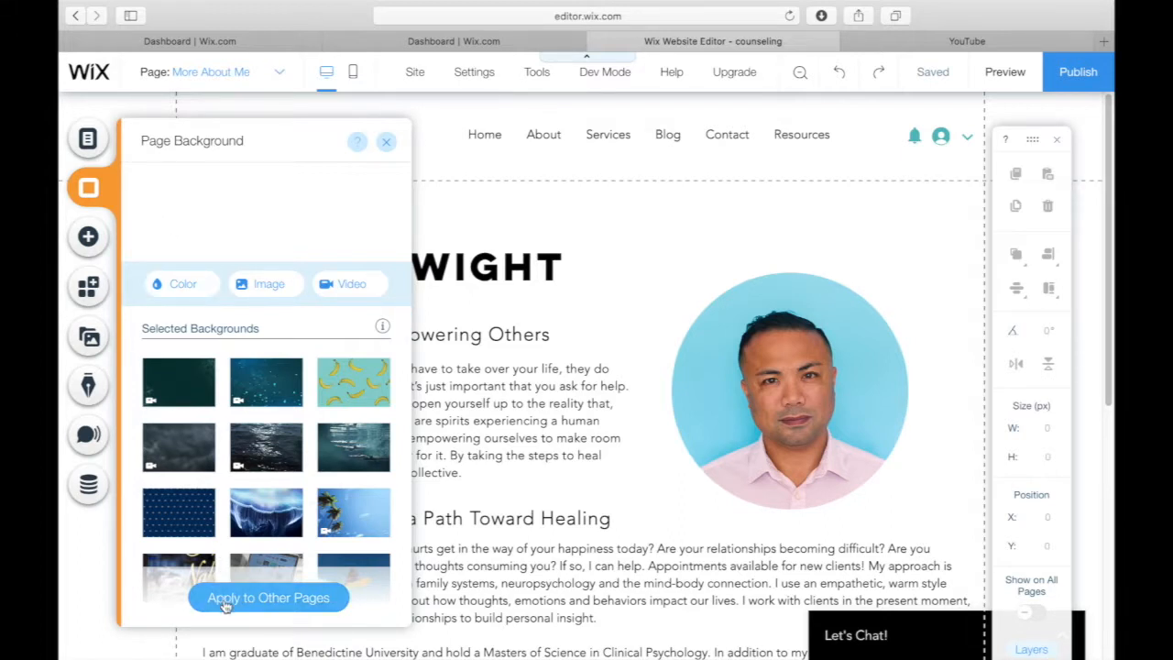
# - Examine the text, image and gallery elements that can be added to the page
pyautogui.click(88, 237)
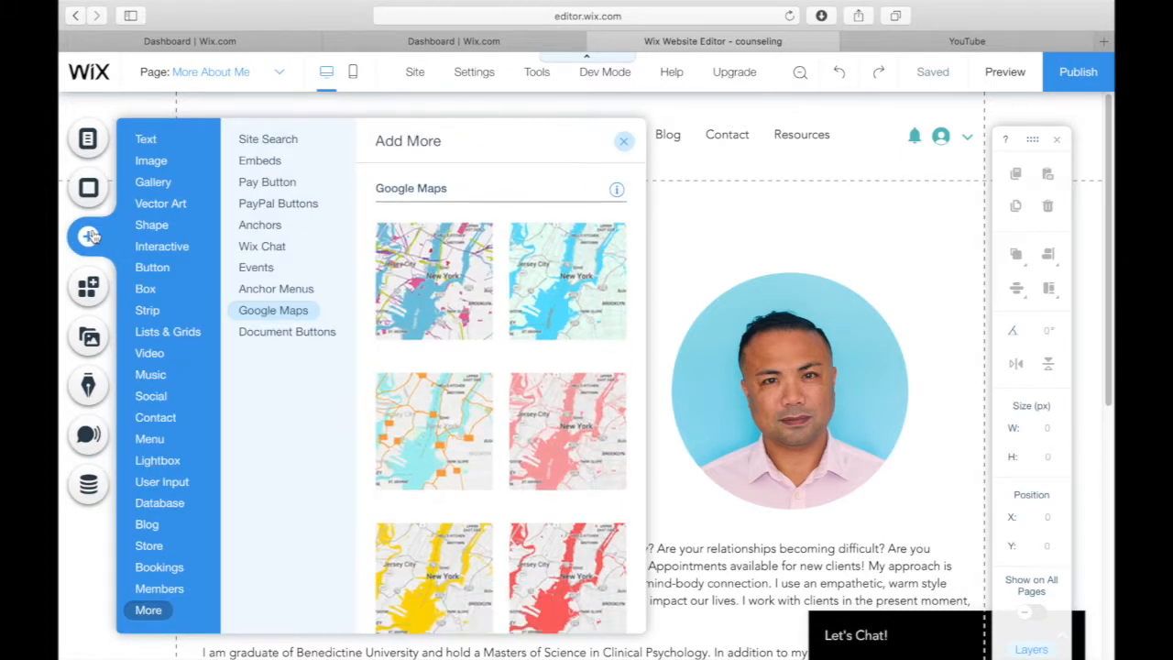
pyautogui.click(145, 140)
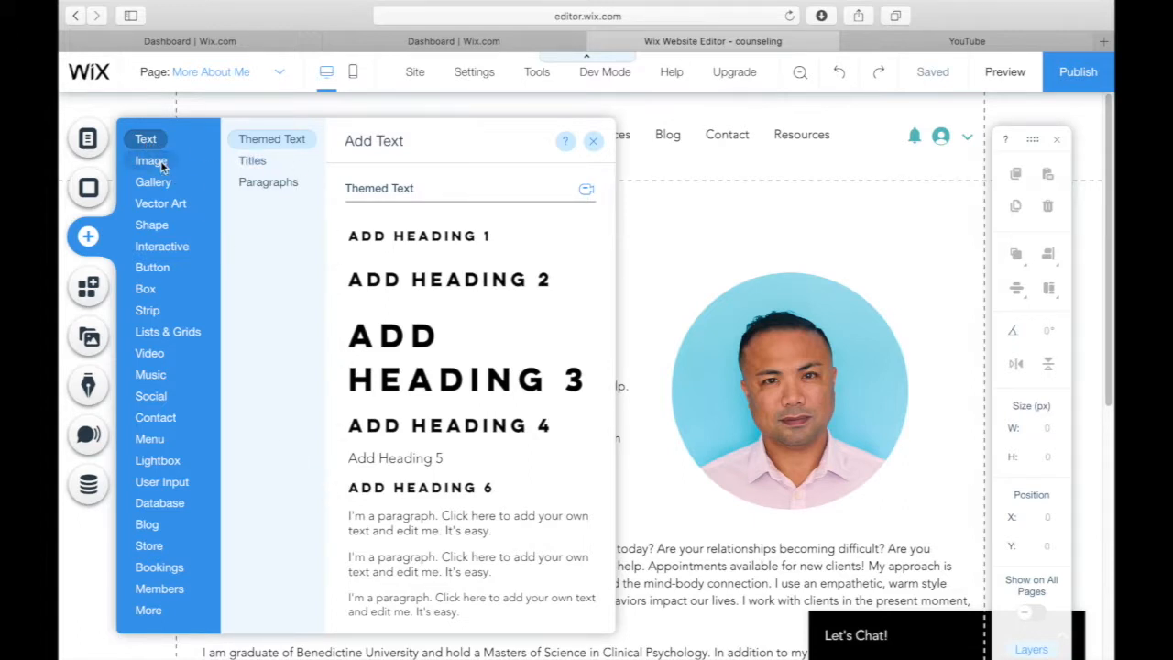
pyautogui.click(165, 169)
pyautogui.scroll(-5, 385, 468)
pyautogui.scroll(-3, 389, 458)
pyautogui.click(151, 183)
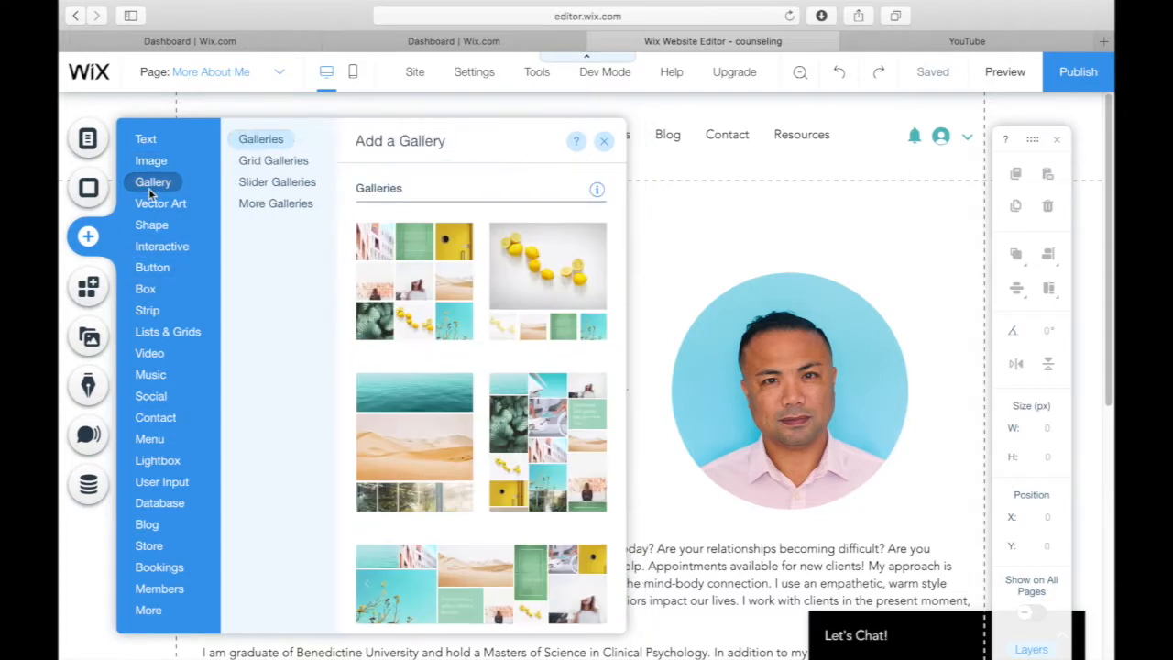
pyautogui.scroll(-5, 450, 523)
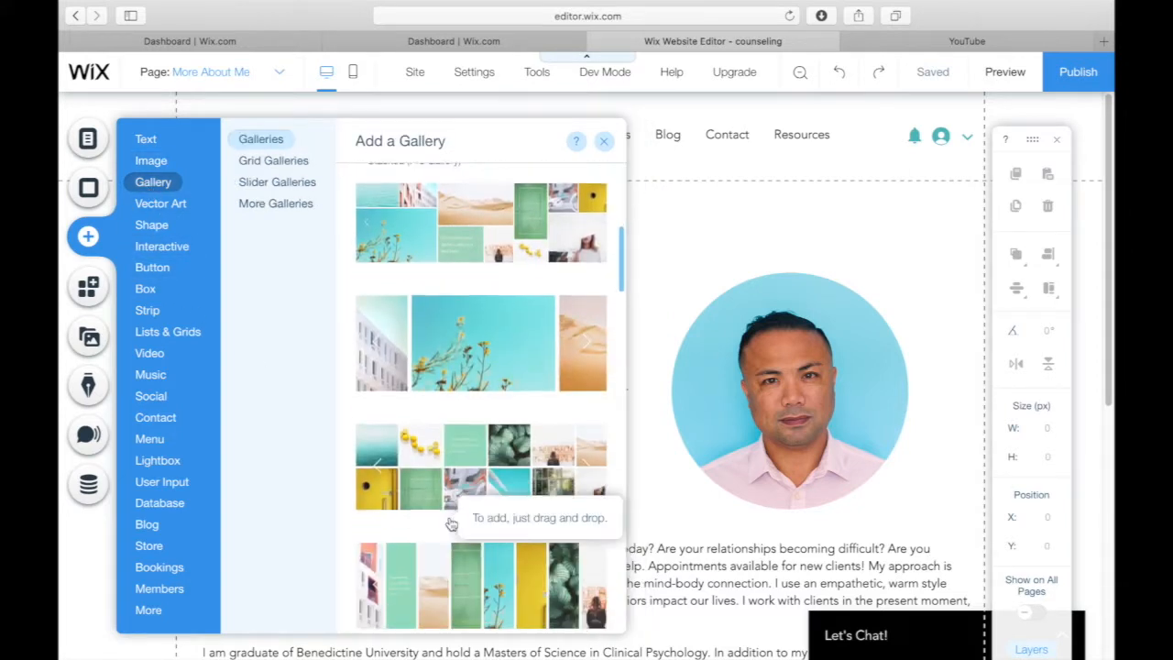
pyautogui.scroll(-4, 450, 524)
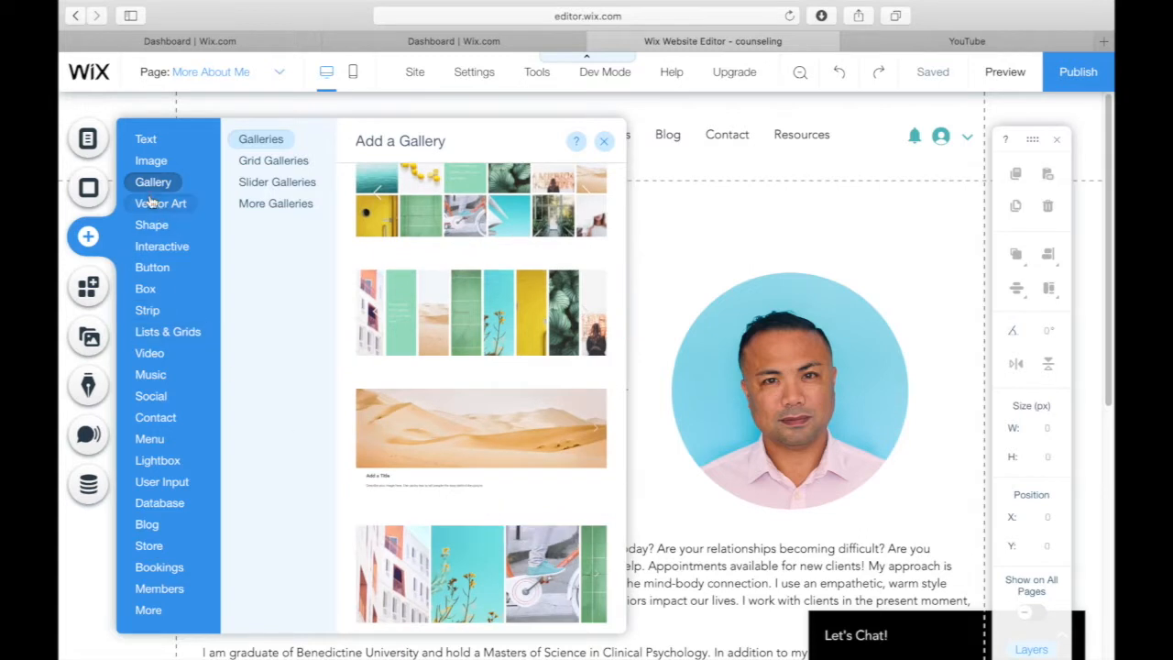
# - Examine the vector art and the shapes, arrows and lines that can be added to the page
pyautogui.click(154, 203)
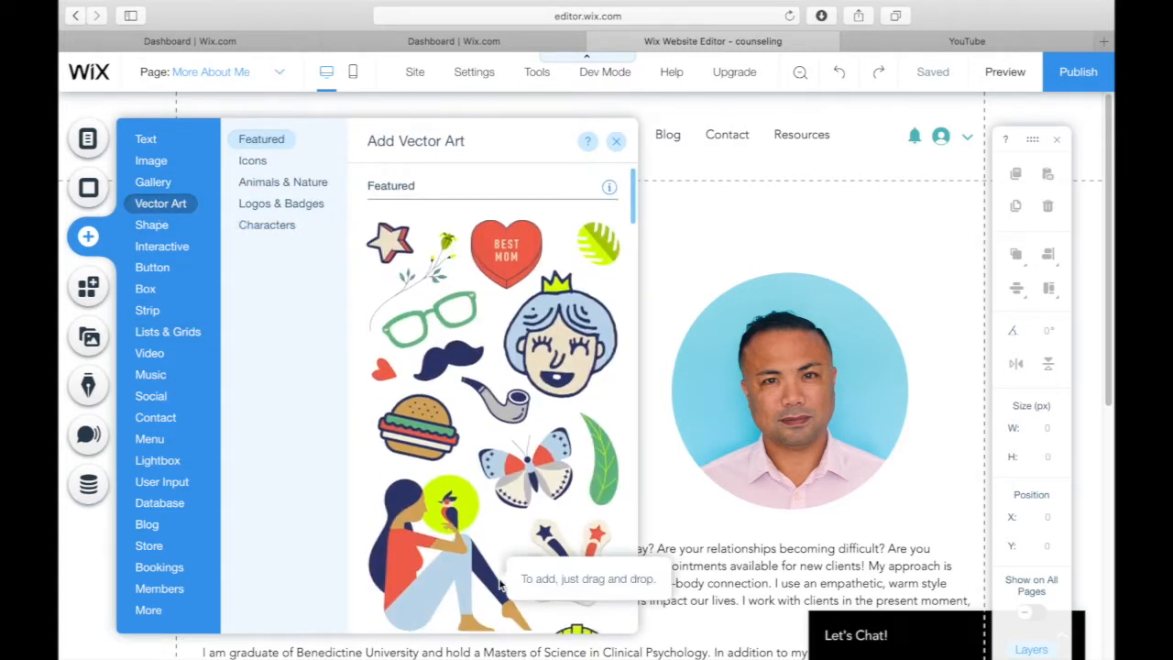
pyautogui.scroll(-10, 501, 583)
pyautogui.scroll(-2, 500, 583)
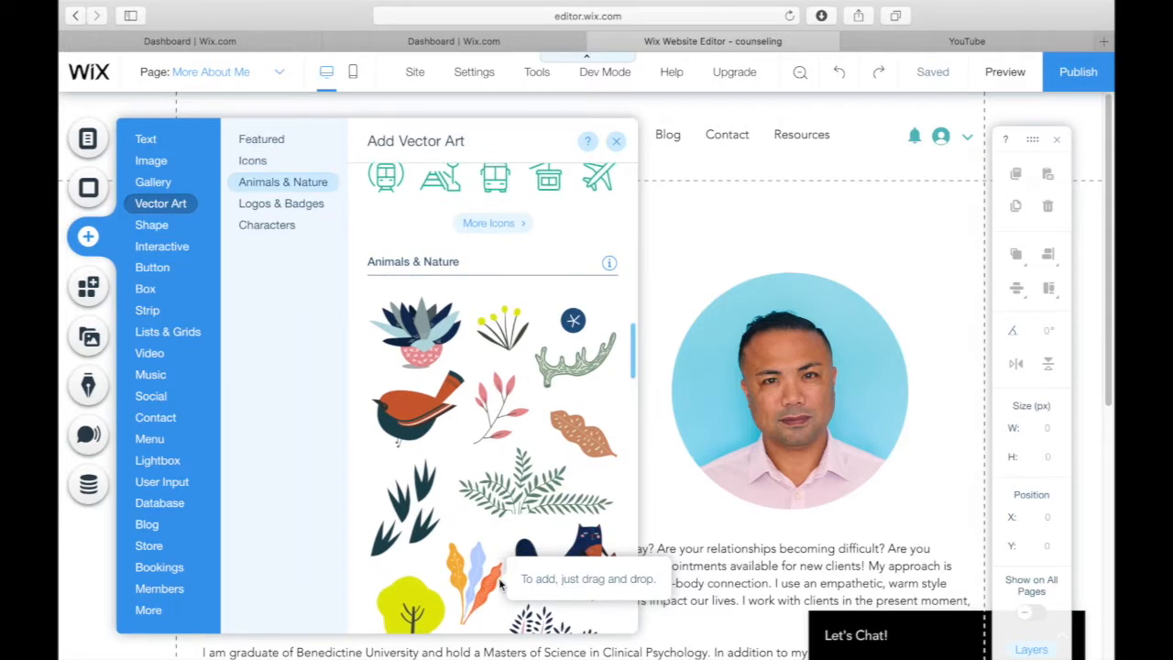
pyautogui.click(152, 225)
pyautogui.scroll(-5, 414, 620)
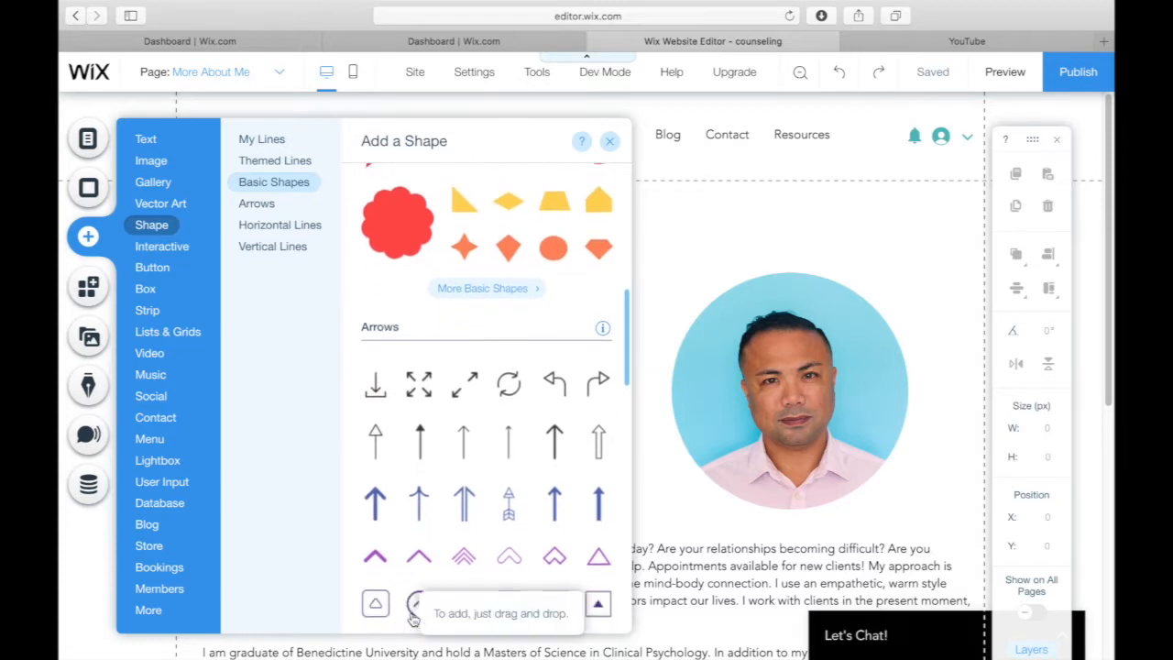
pyautogui.scroll(-3, 415, 623)
pyautogui.scroll(-3, 413, 621)
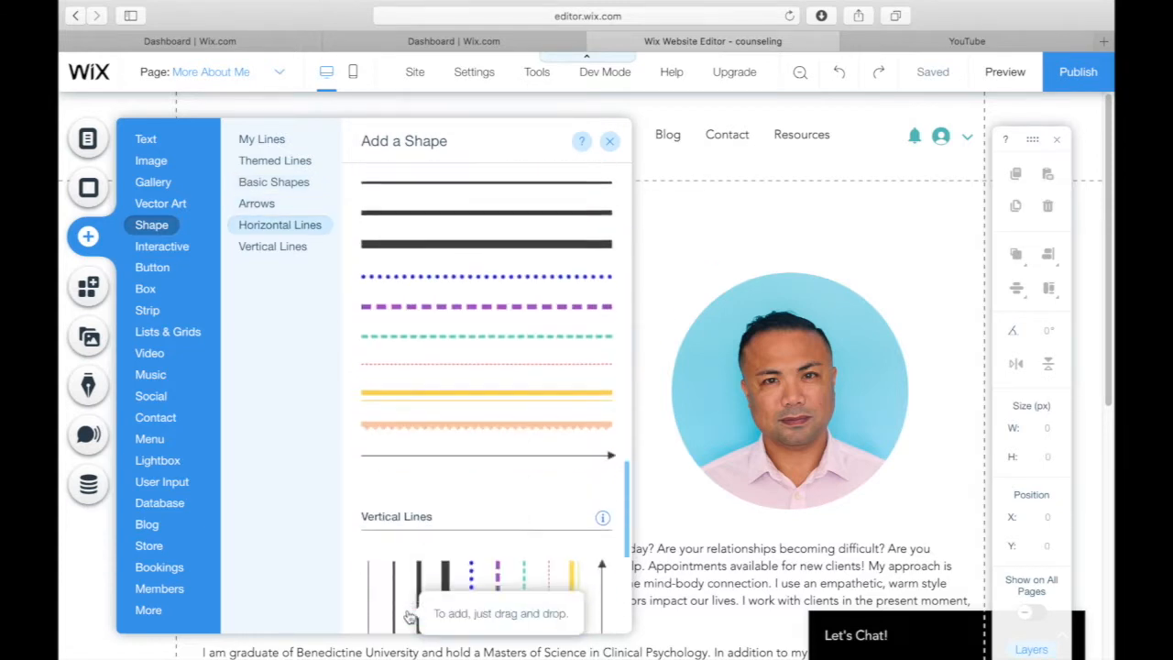
# - Examine the interactive elements, looking through the full width slideshow designs
pyautogui.moveTo(177, 250)
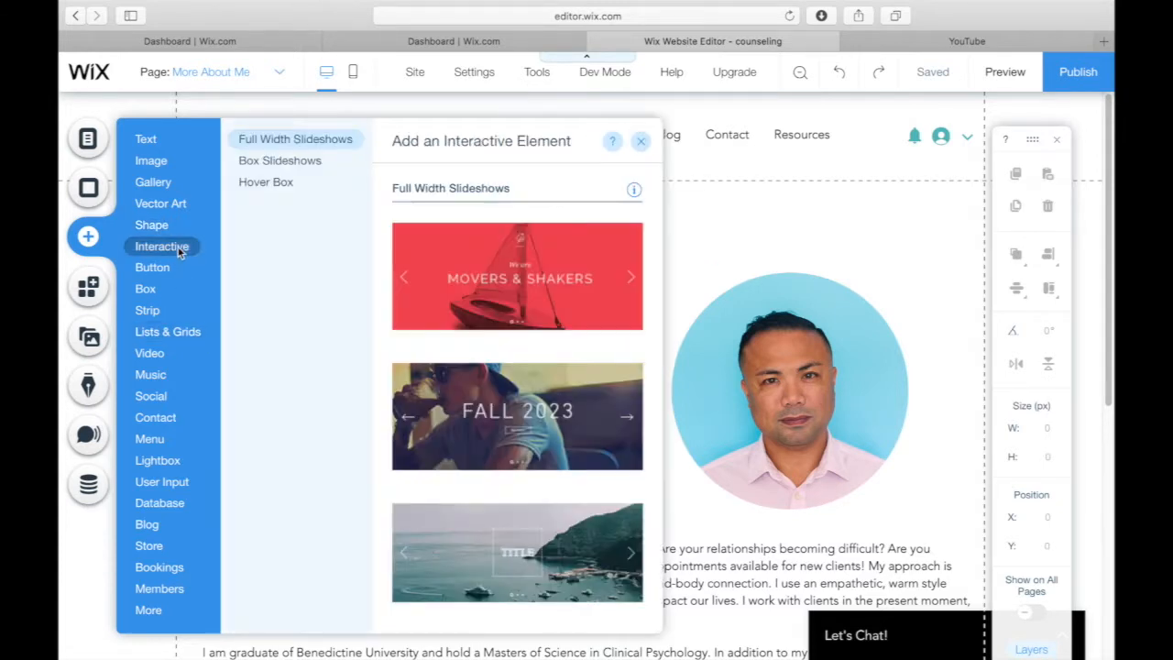
pyautogui.scroll(-3, 441, 447)
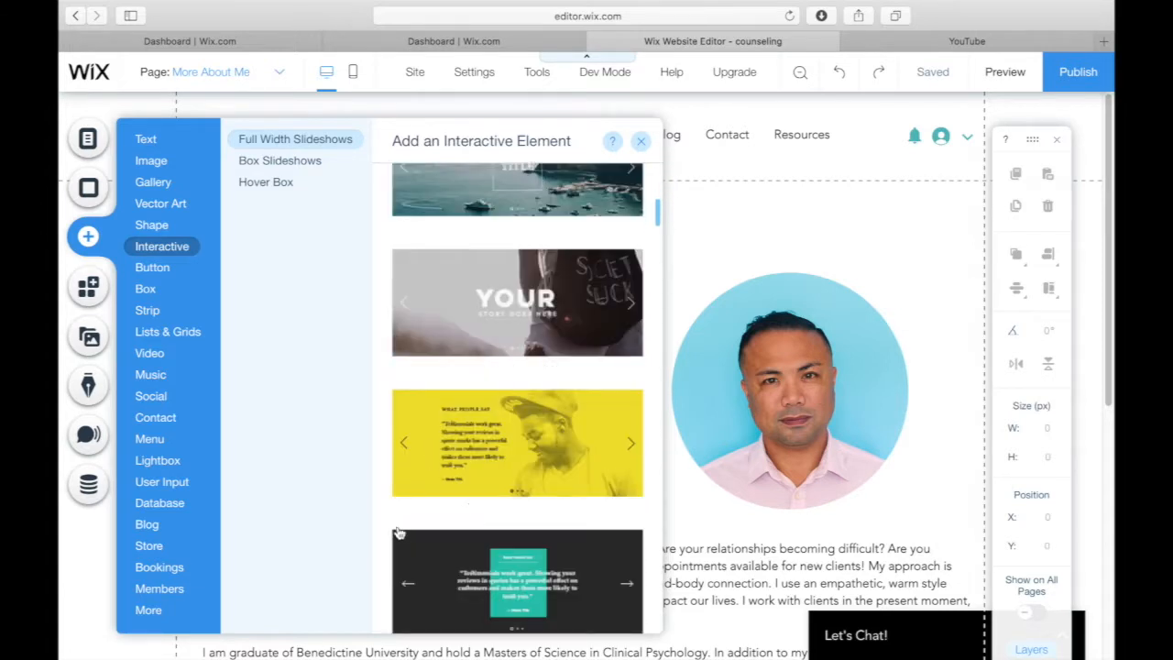
pyautogui.scroll(-3, 399, 533)
pyautogui.scroll(-1, 399, 533)
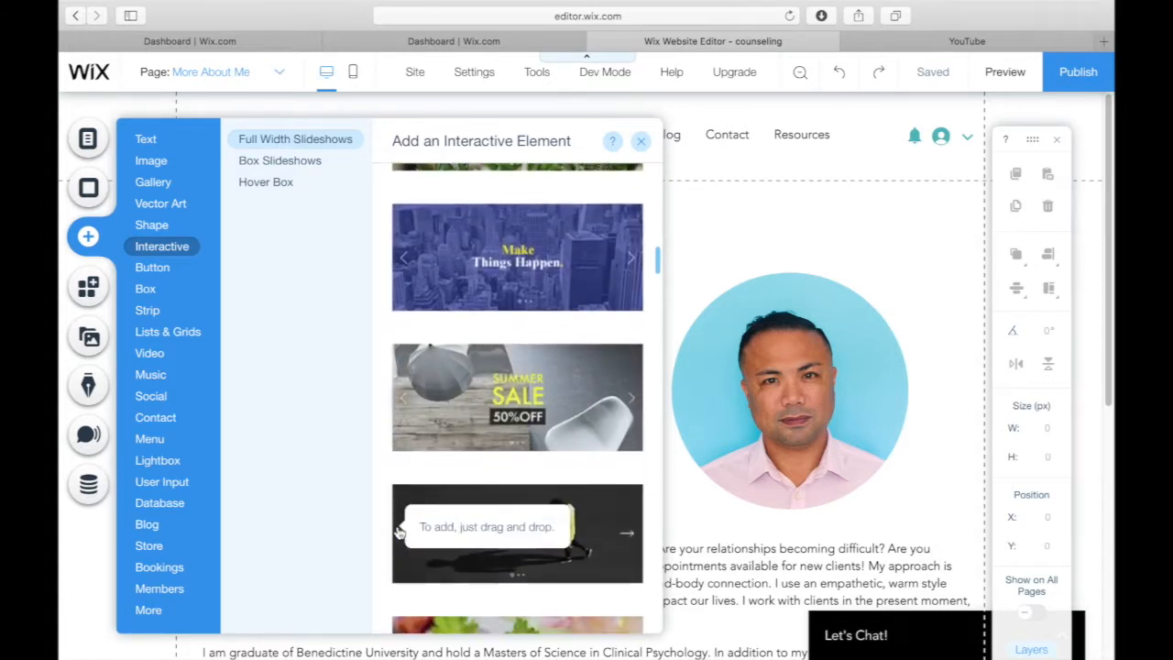
pyautogui.scroll(-2, 399, 533)
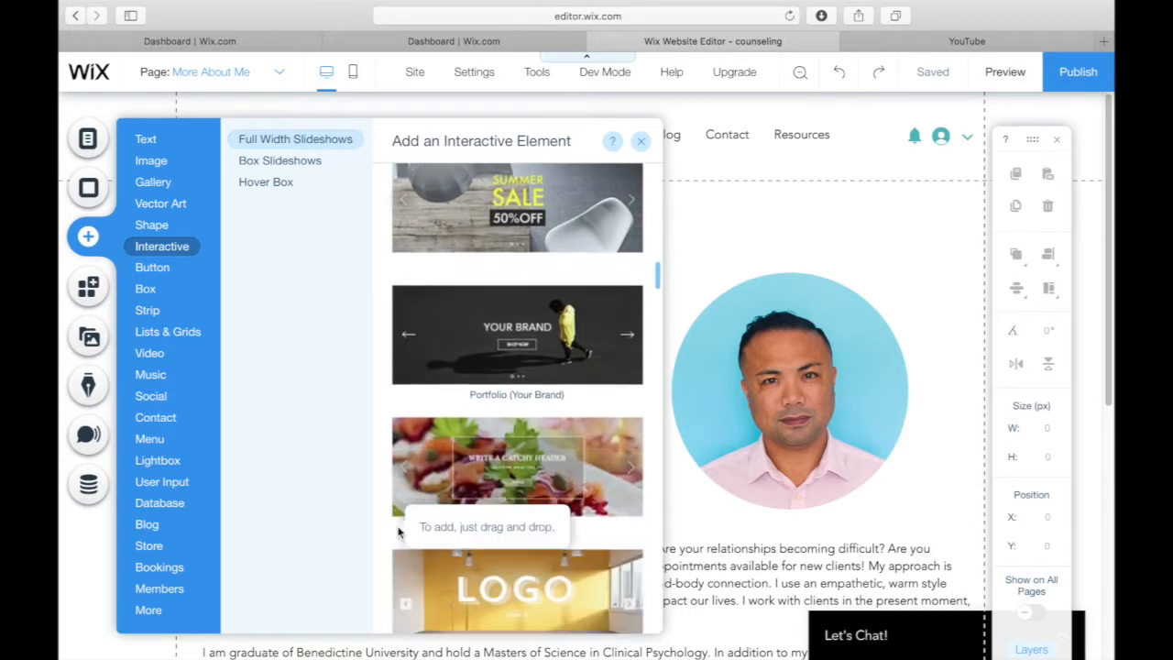
# - Examine the themed, text and icon buttons and the box designs available for the page
pyautogui.click(161, 271)
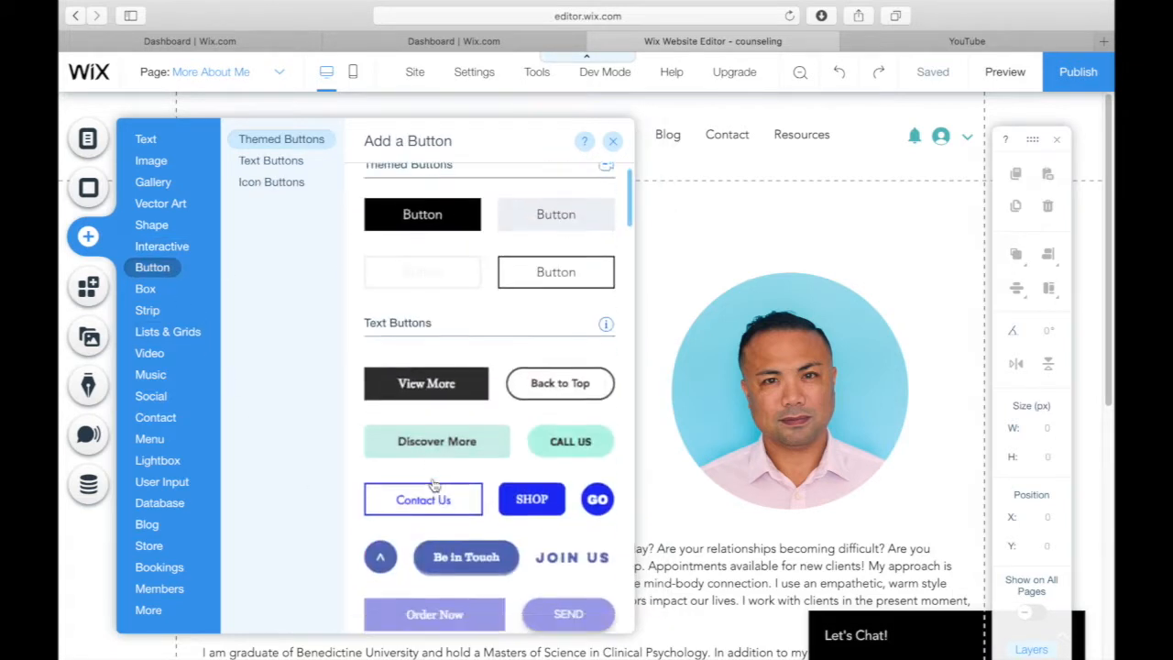
pyautogui.scroll(-4, 434, 484)
pyautogui.scroll(-8, 435, 484)
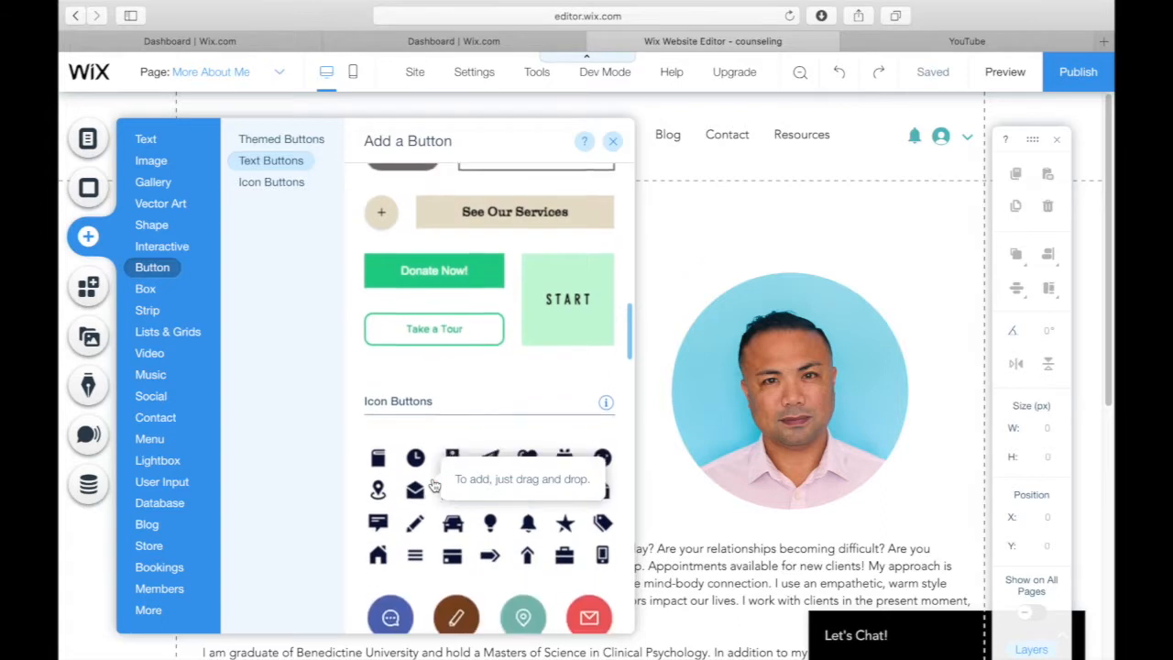
pyautogui.scroll(-2, 435, 484)
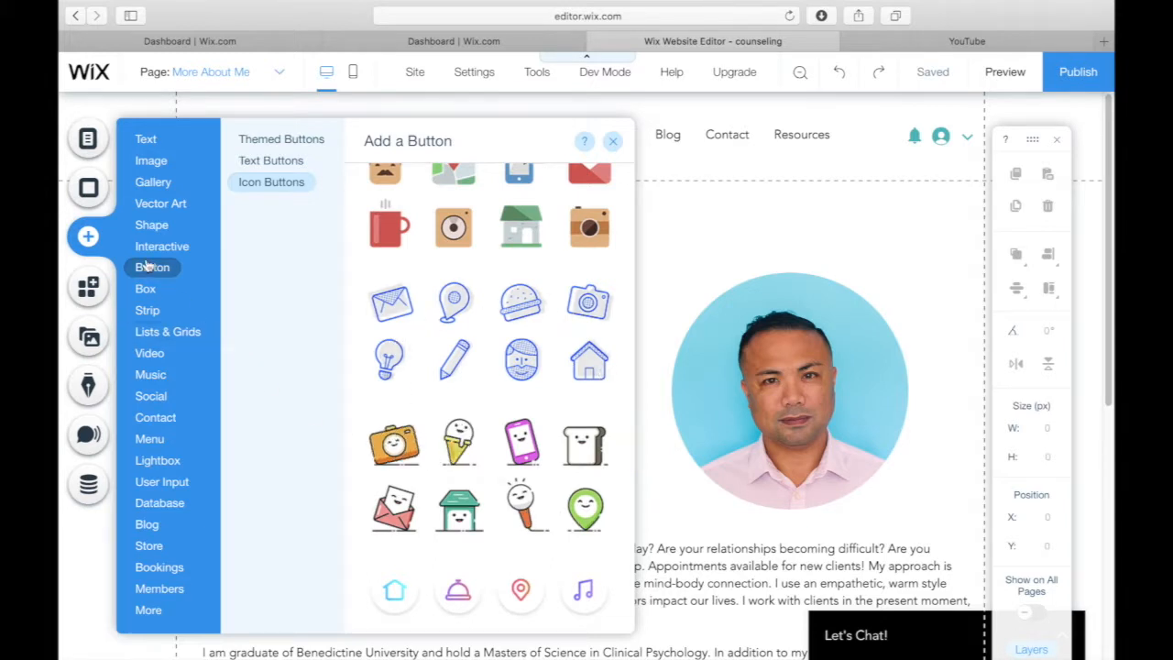
pyautogui.click(144, 290)
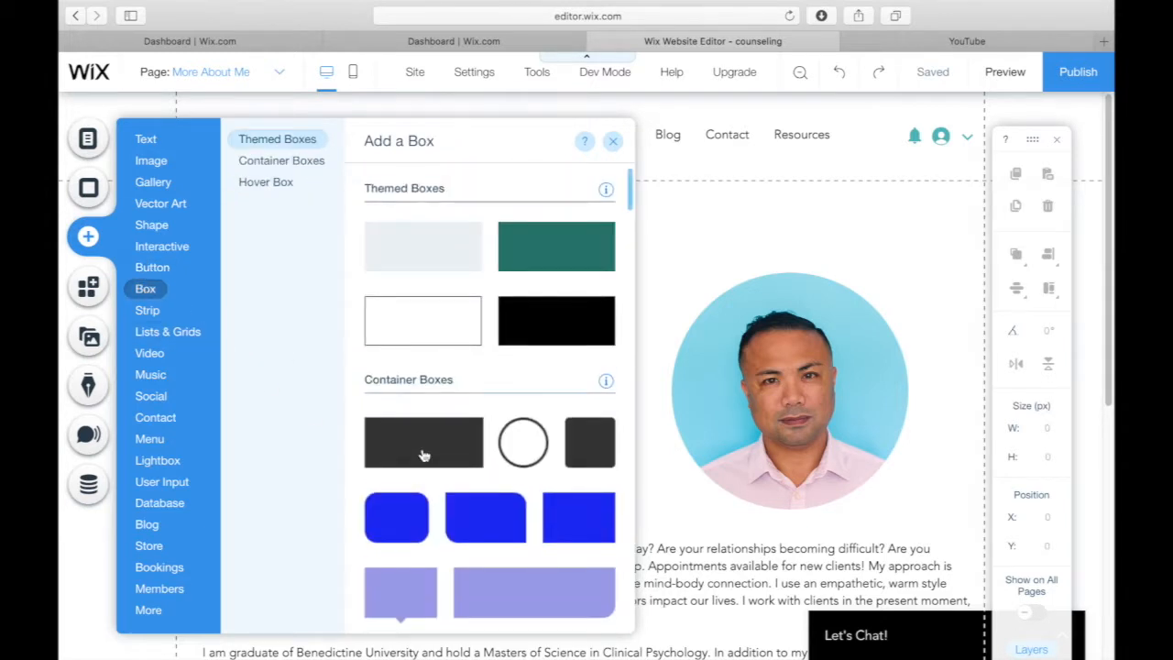
pyautogui.scroll(-5, 430, 435)
# - Examine the ready-made strips through to the Classic designs, and the lists and grids repeaters
pyautogui.click(171, 335)
pyautogui.click(157, 311)
pyautogui.scroll(-10, 394, 440)
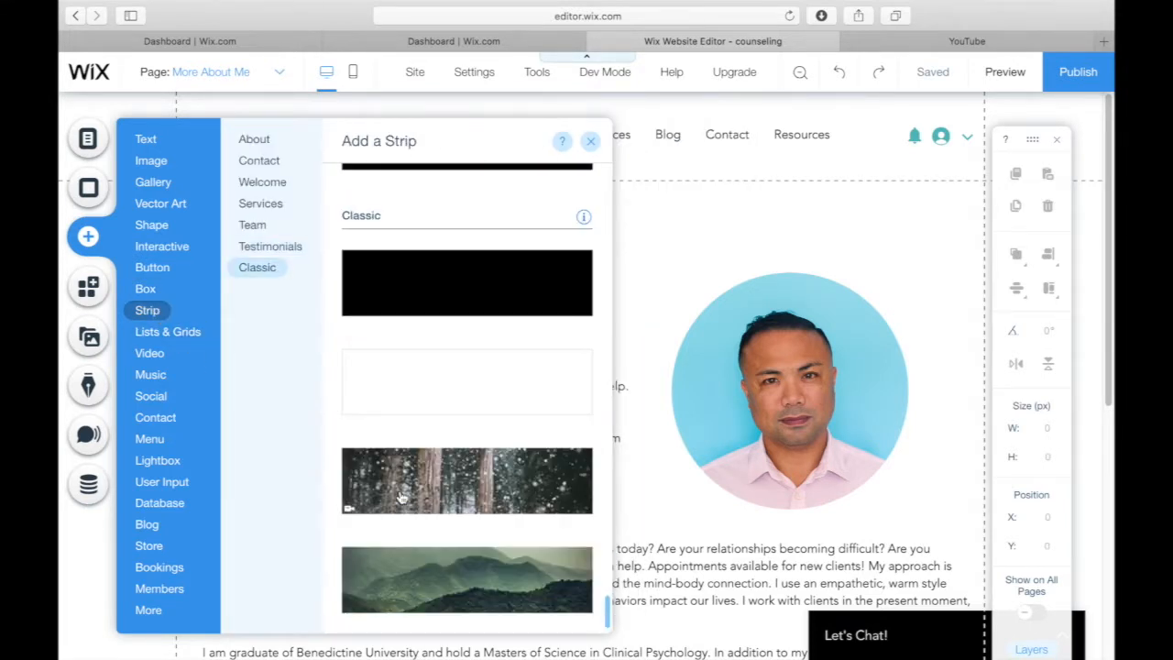
pyautogui.click(174, 334)
pyautogui.scroll(-10, 327, 469)
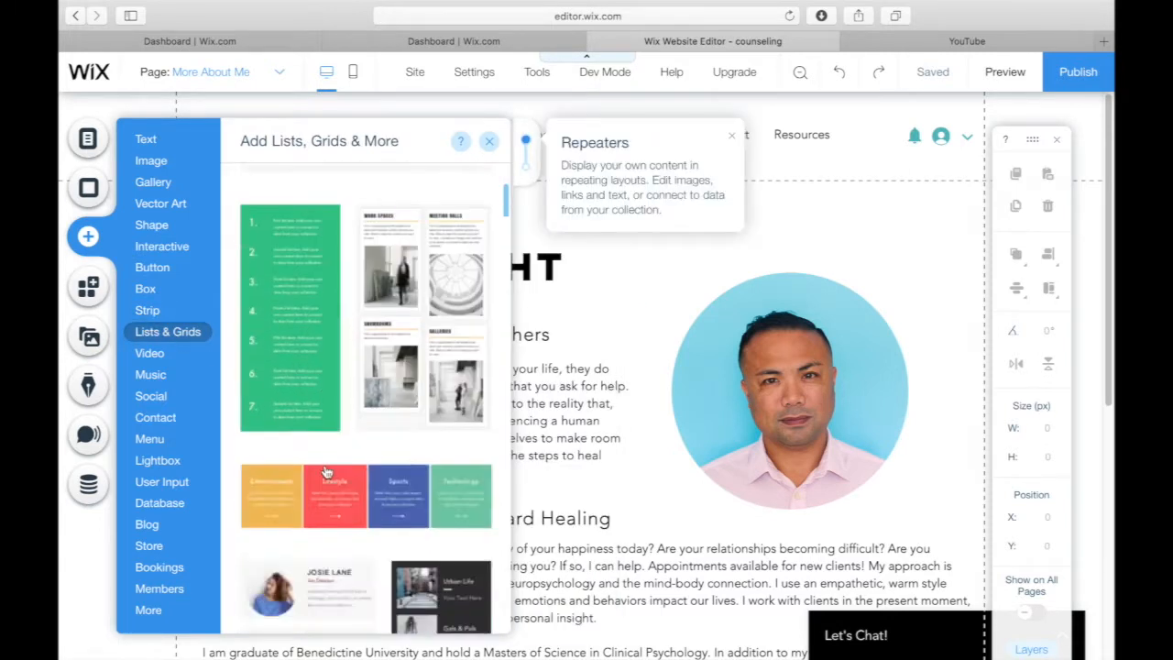
# - Examine the video, music, social, contact form and menu elements that can be added
pyautogui.click(150, 356)
pyautogui.scroll(-1, 483, 475)
pyautogui.scroll(-5, 483, 474)
pyautogui.click(149, 374)
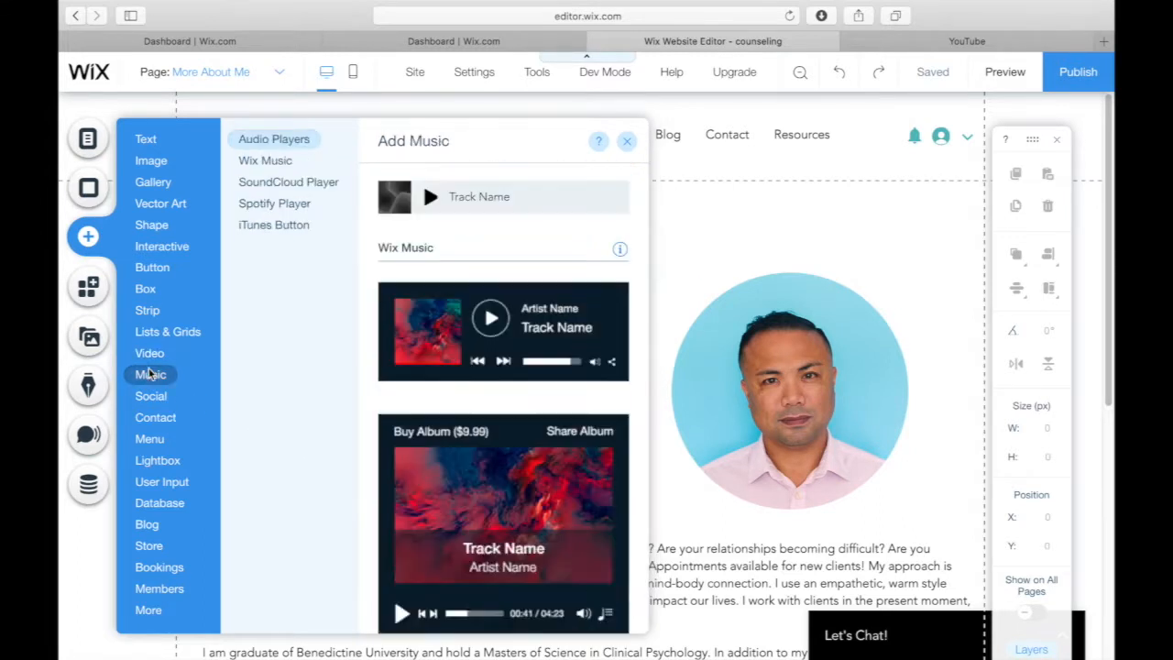
pyautogui.click(150, 396)
pyautogui.click(149, 418)
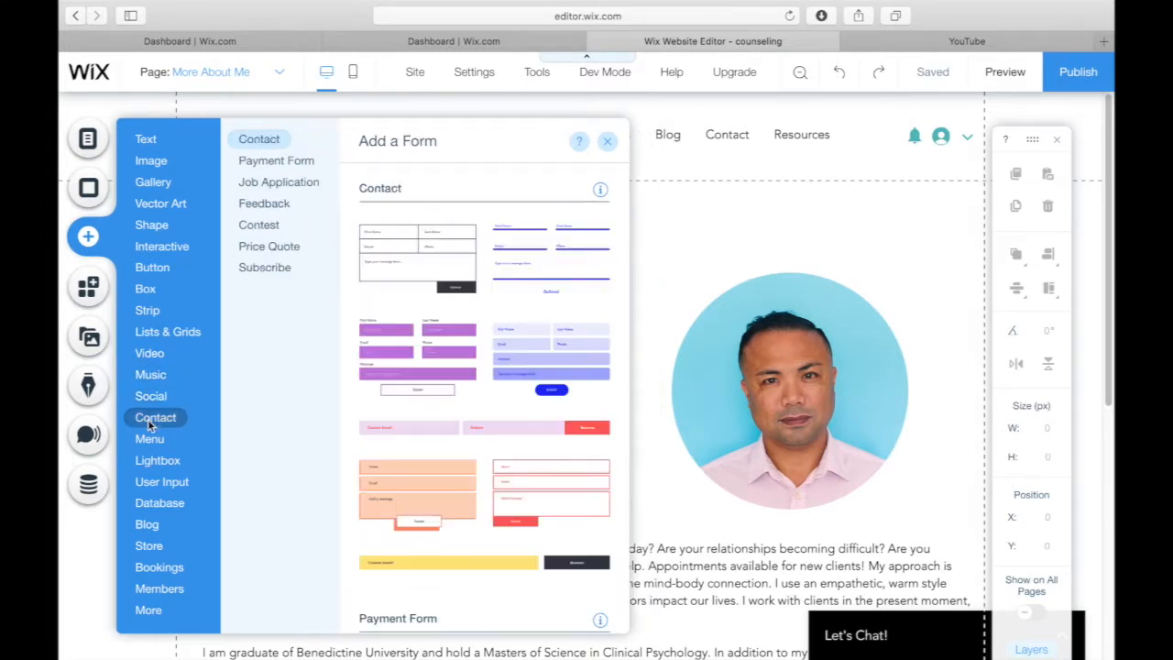
pyautogui.click(149, 442)
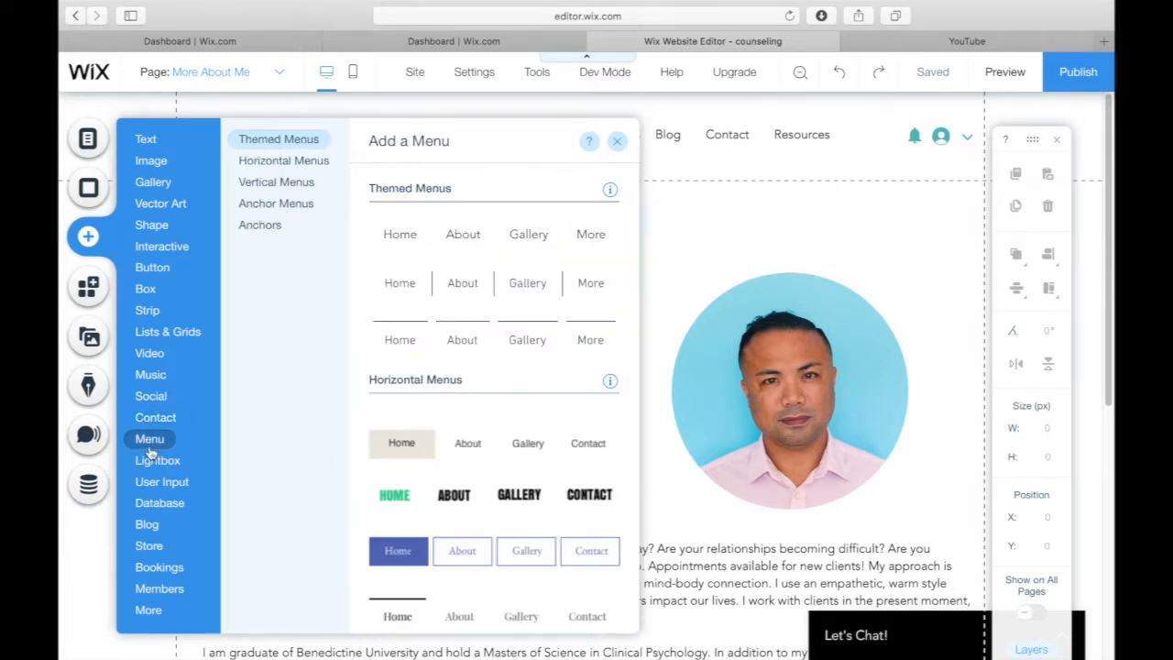
# - Examine the welcome and subscribe lightbox designs and the text-based user input elements
pyautogui.click(163, 462)
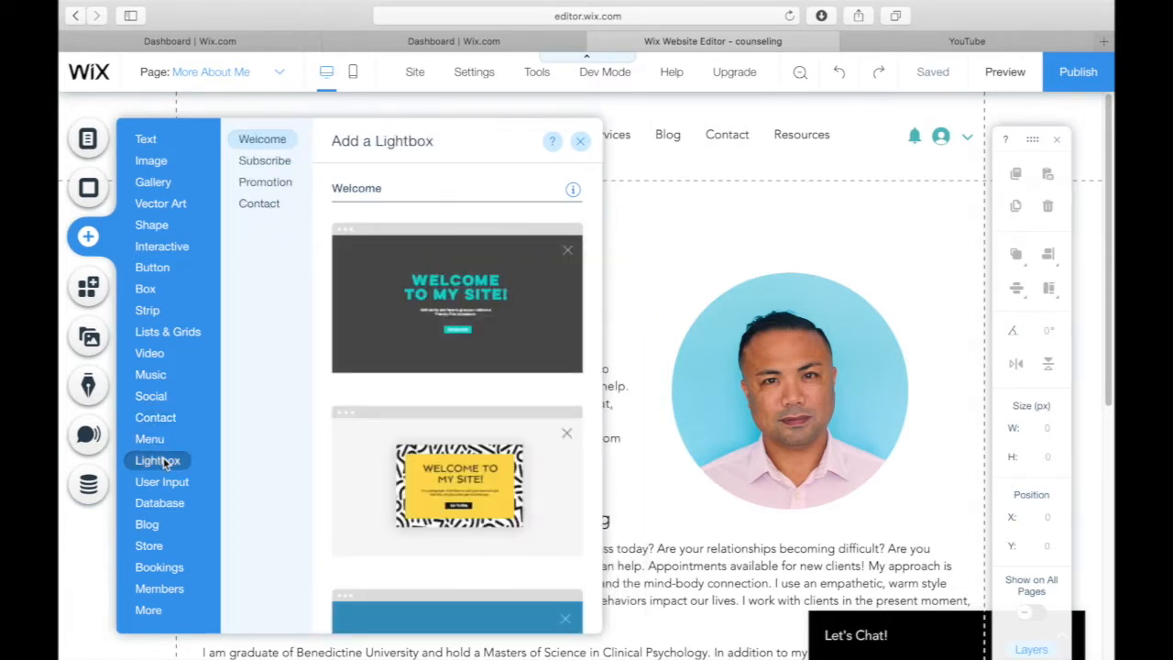
pyautogui.scroll(-5, 458, 581)
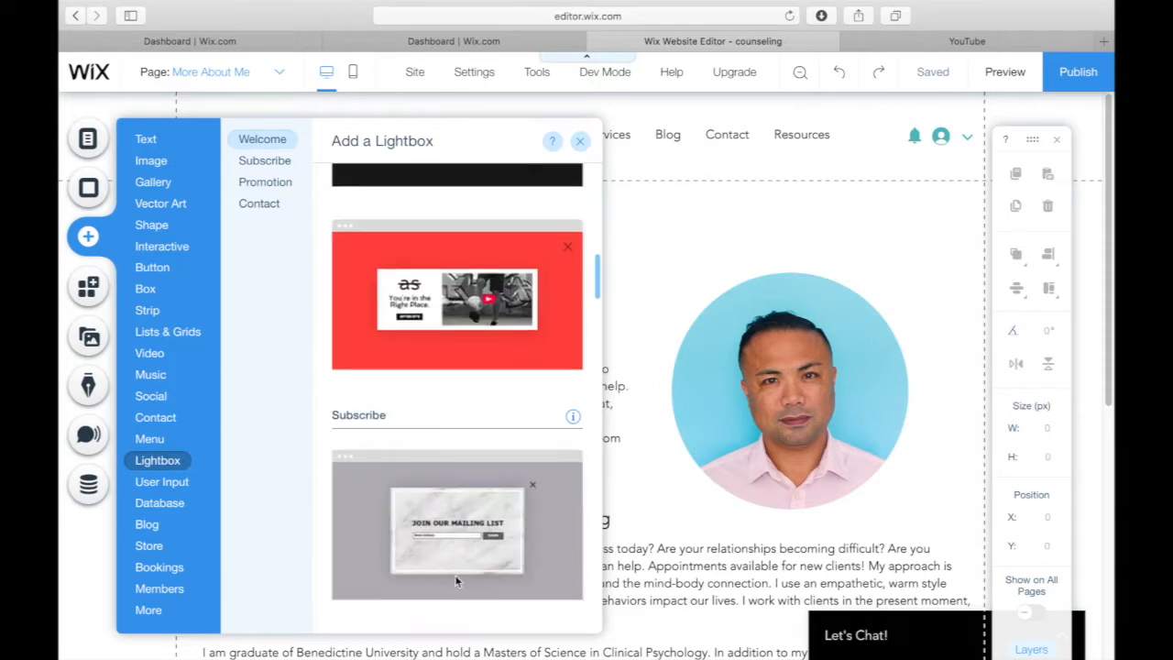
pyautogui.click(152, 480)
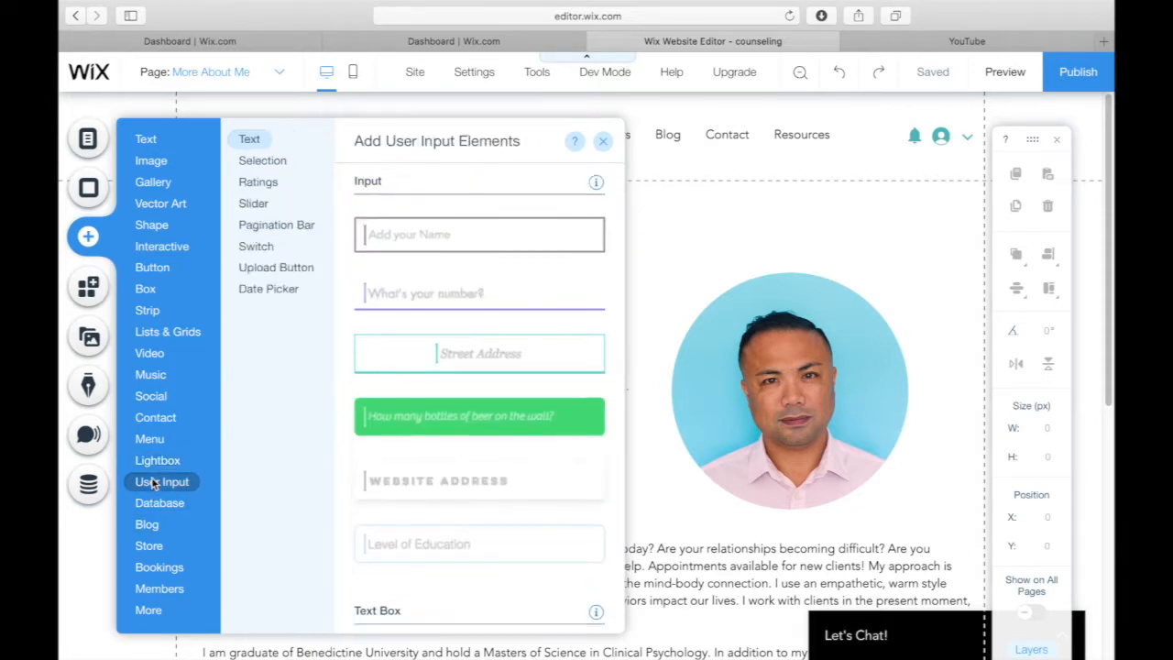
pyautogui.scroll(-8, 421, 550)
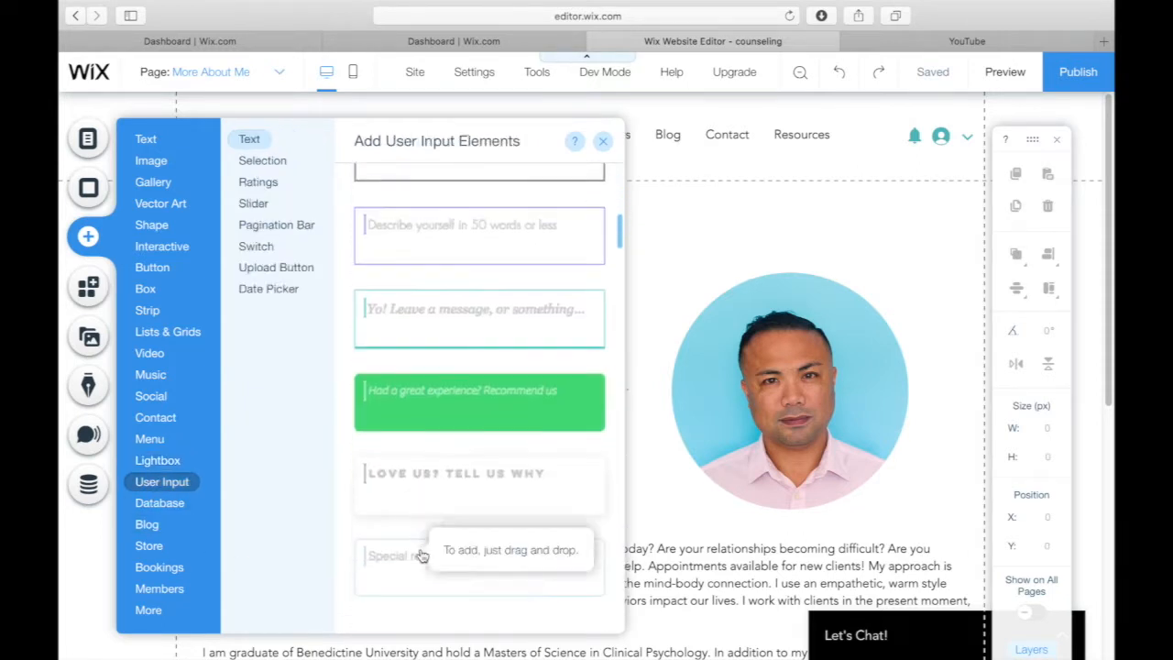
# - Examine the database, blog, store, bookings and members elements, plus the additional pay button and anchor options
pyautogui.click(149, 545)
pyautogui.click(170, 511)
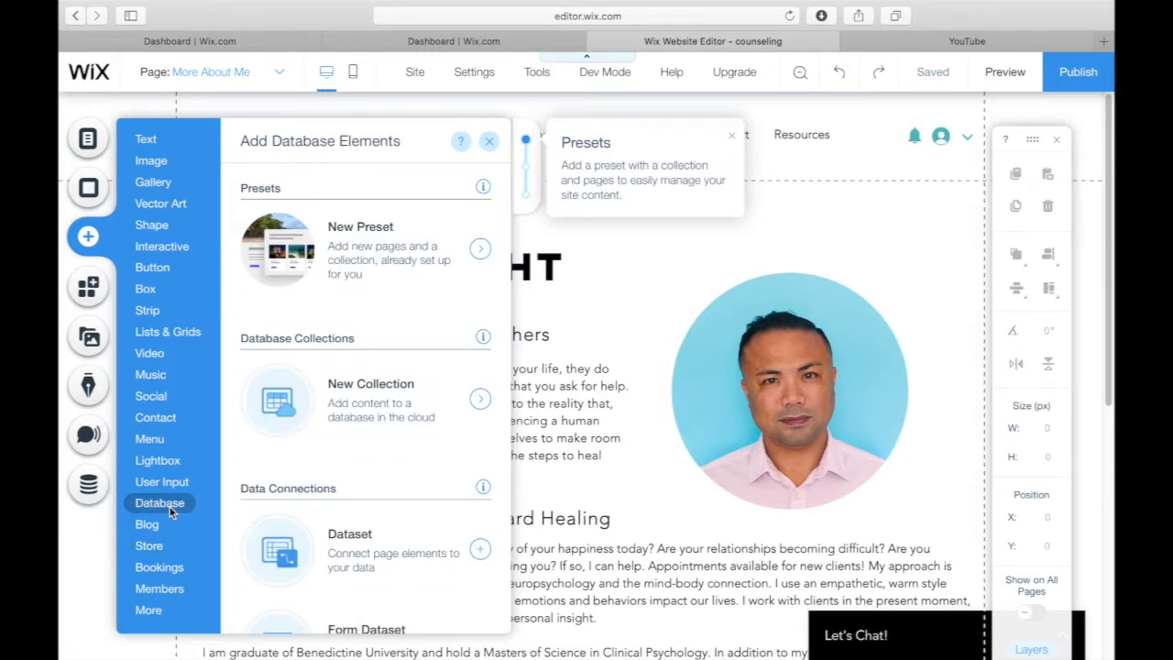
pyautogui.click(150, 526)
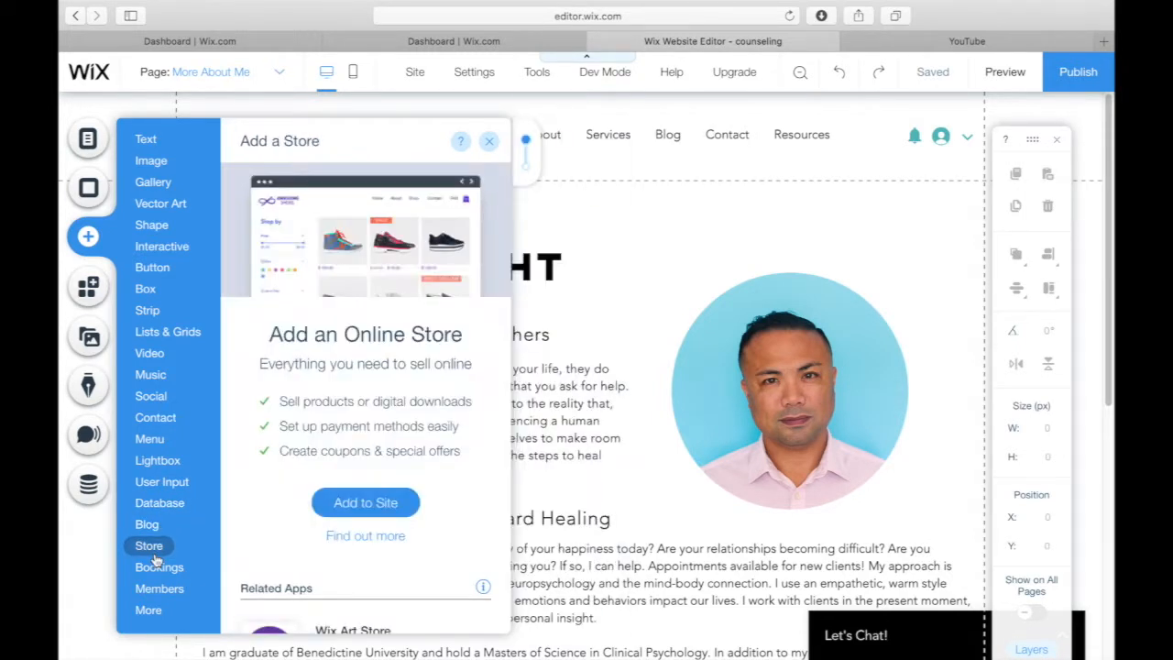
pyautogui.moveTo(160, 571)
pyautogui.moveTo(159, 594)
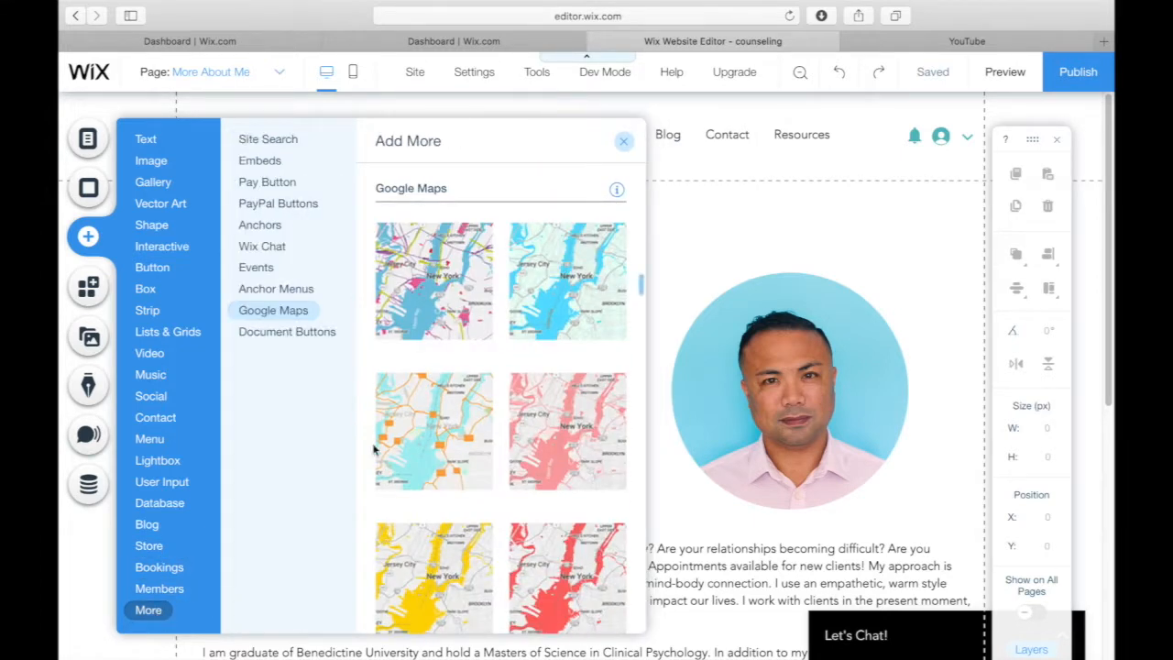
pyautogui.click(267, 181)
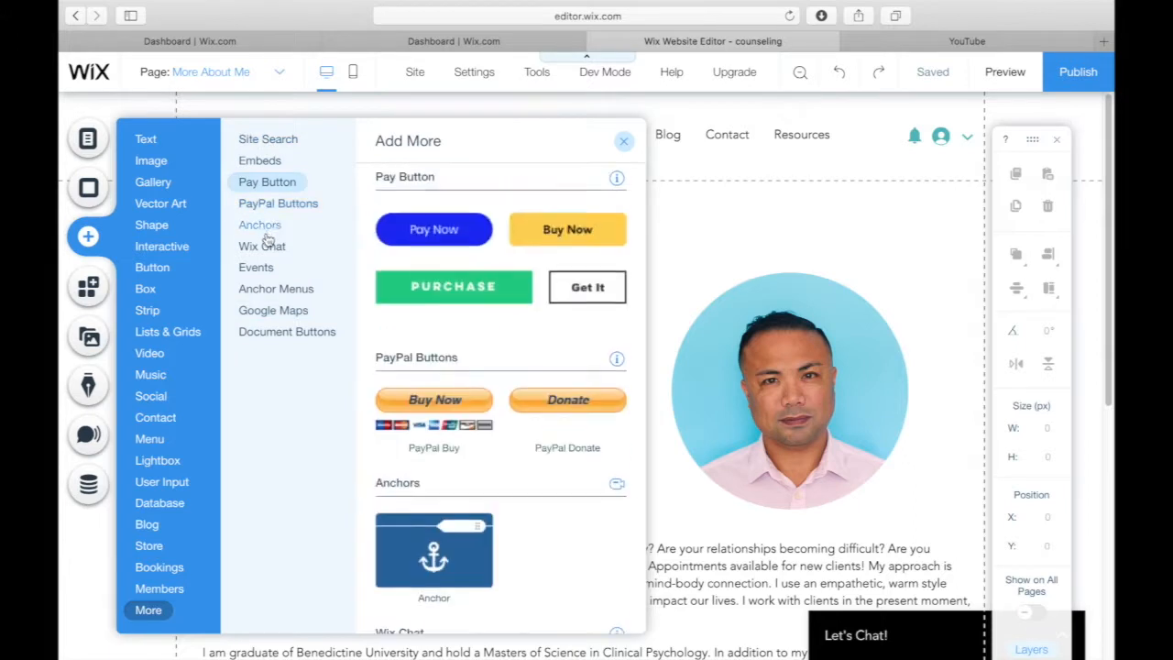
pyautogui.click(264, 227)
# - Open the Wix App Market and examine its recommended apps and app categories down to All Apps
pyautogui.click(87, 286)
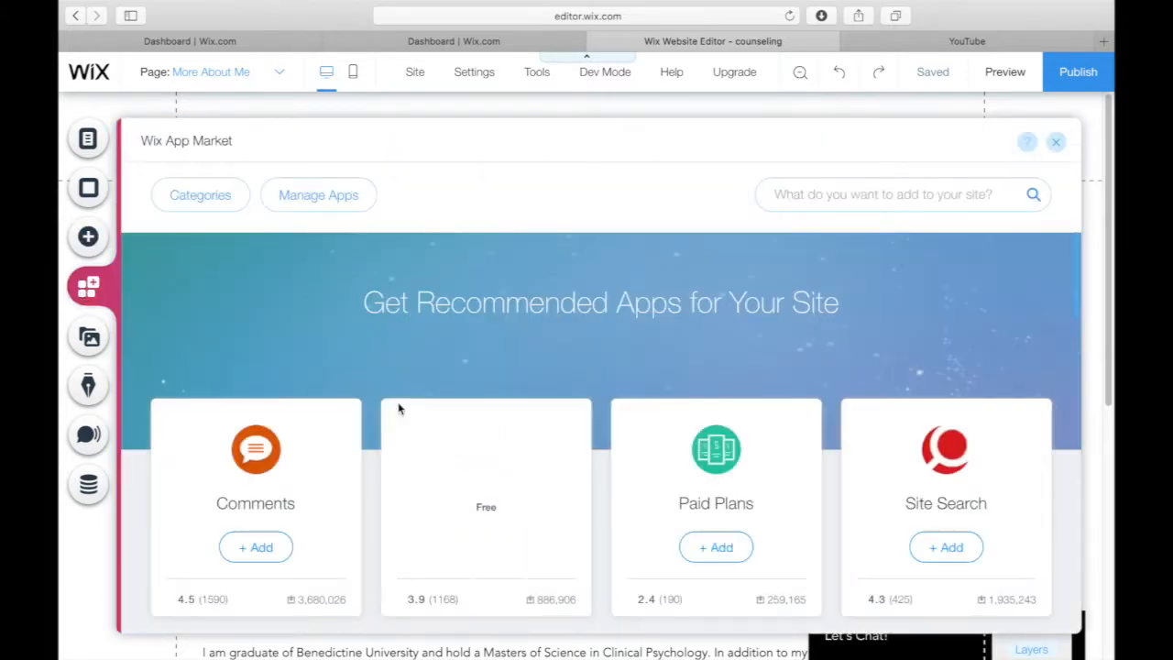
pyautogui.scroll(-10, 398, 409)
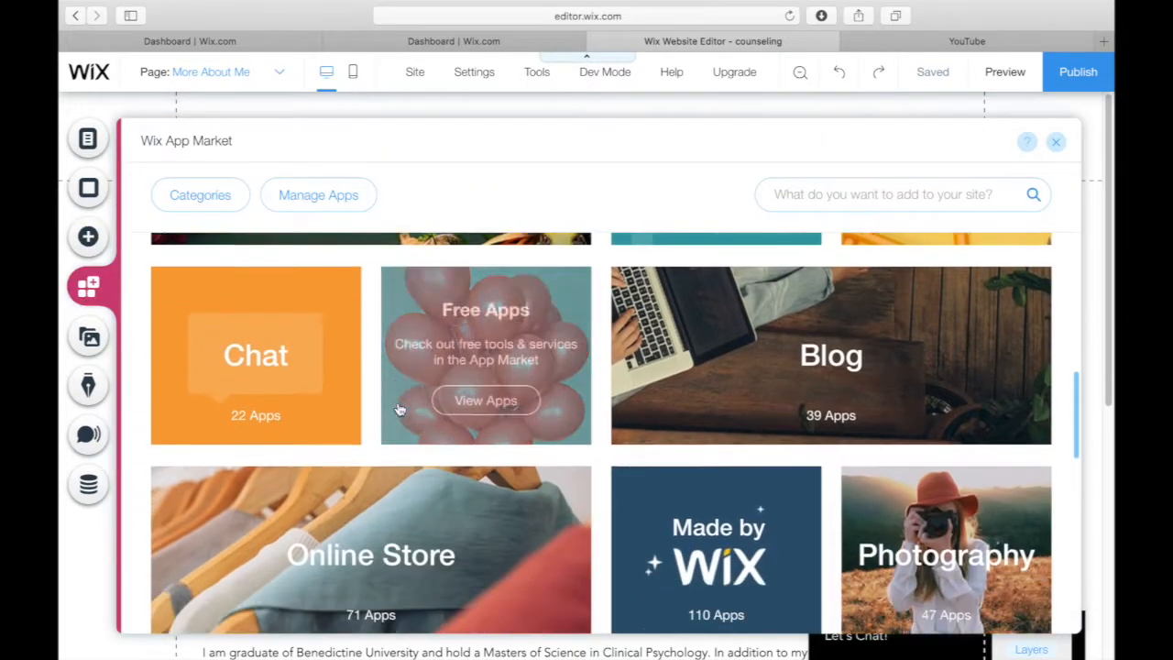
pyautogui.scroll(-3, 399, 409)
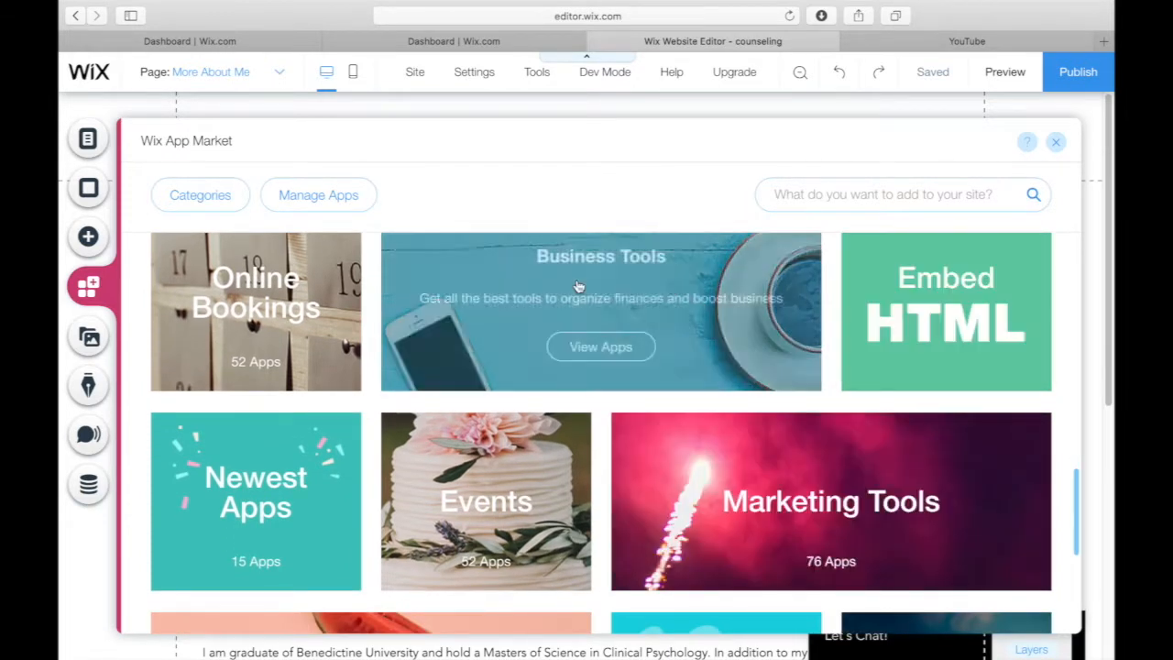
pyautogui.moveTo(754, 484)
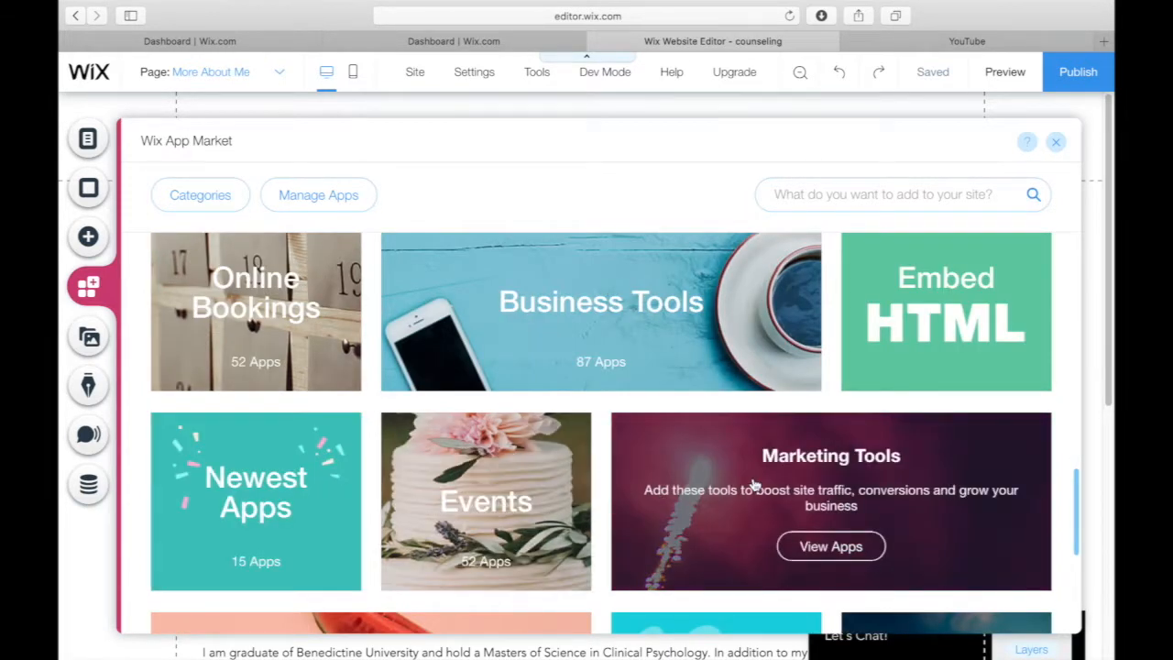
pyautogui.scroll(-4, 753, 484)
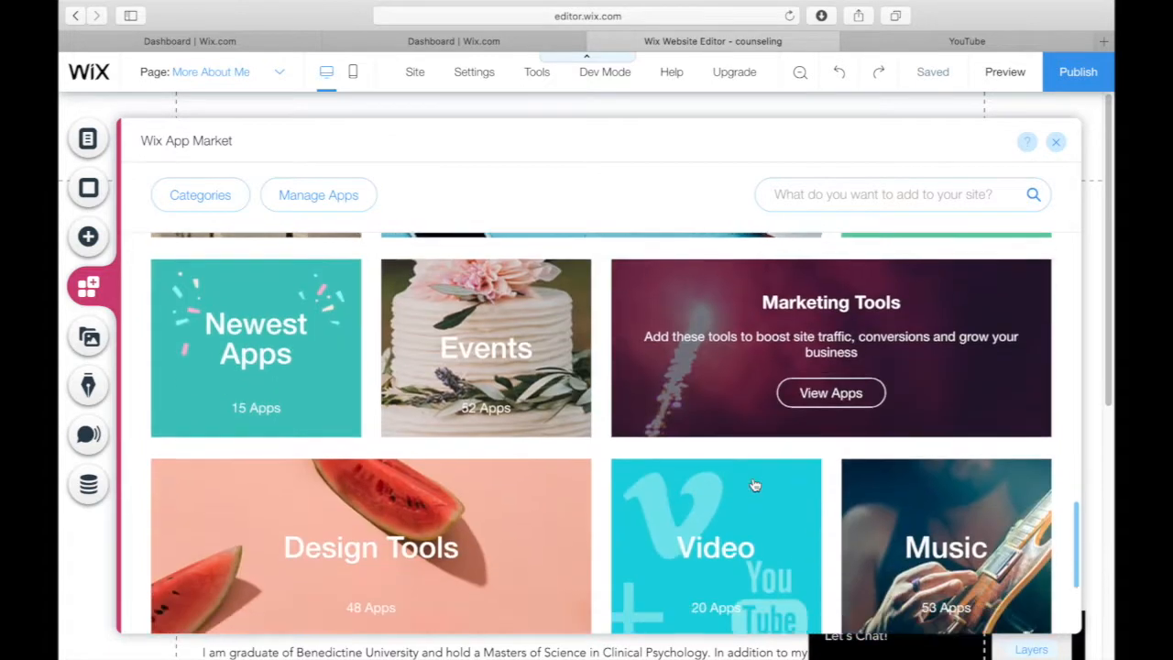
pyautogui.scroll(-2, 419, 509)
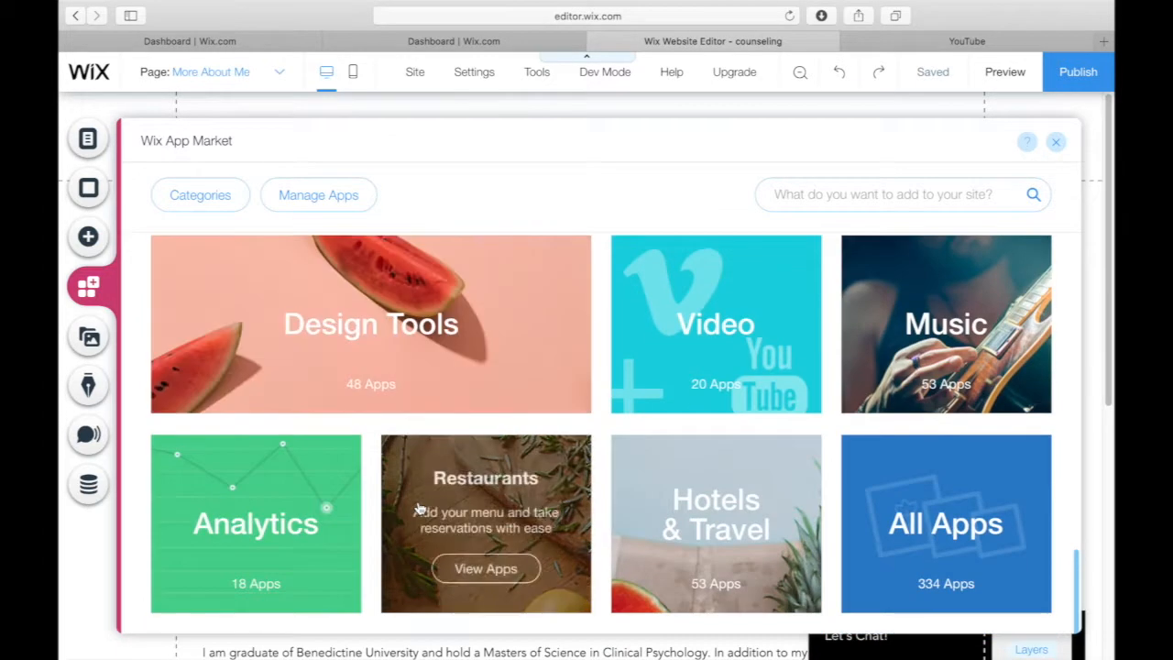
pyautogui.moveTo(949, 488)
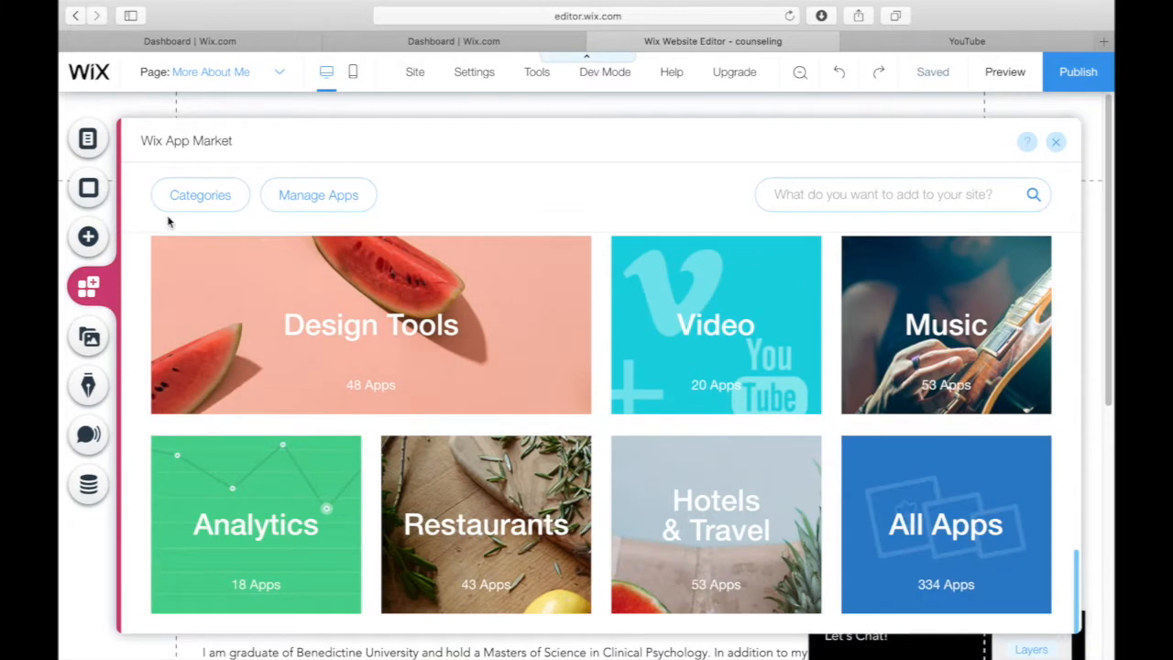
# - Examine the site's media options, including the upload sources, site files and free Wix images
pyautogui.click(89, 337)
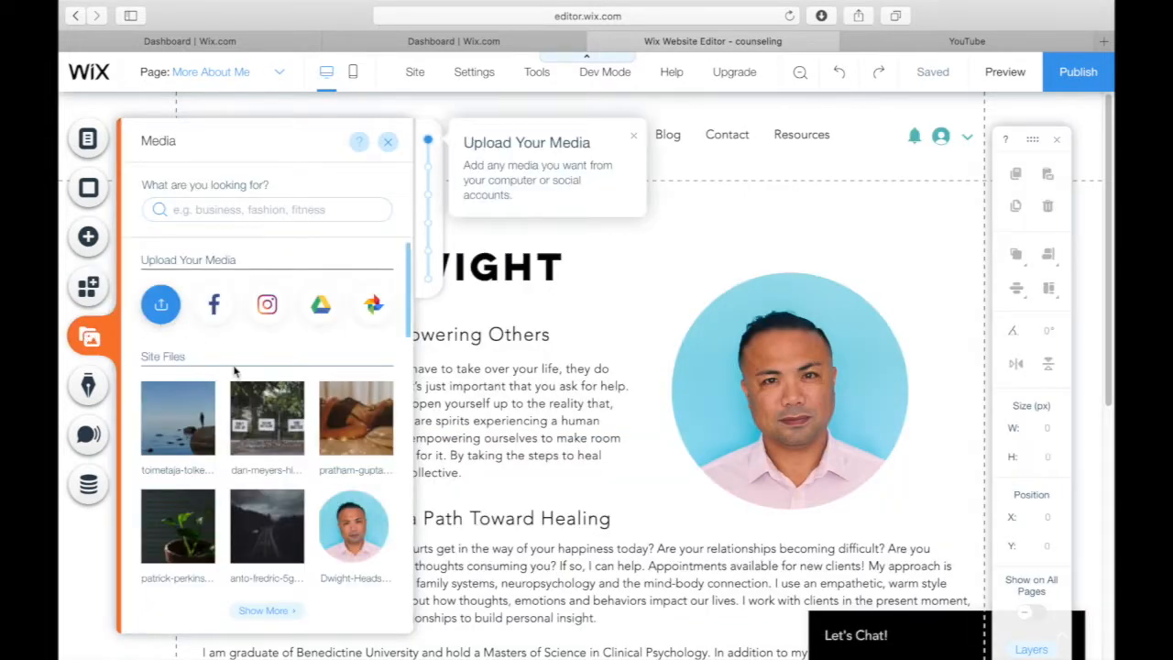
pyautogui.scroll(-4, 248, 496)
pyautogui.scroll(-4, 249, 496)
pyautogui.scroll(8, 169, 402)
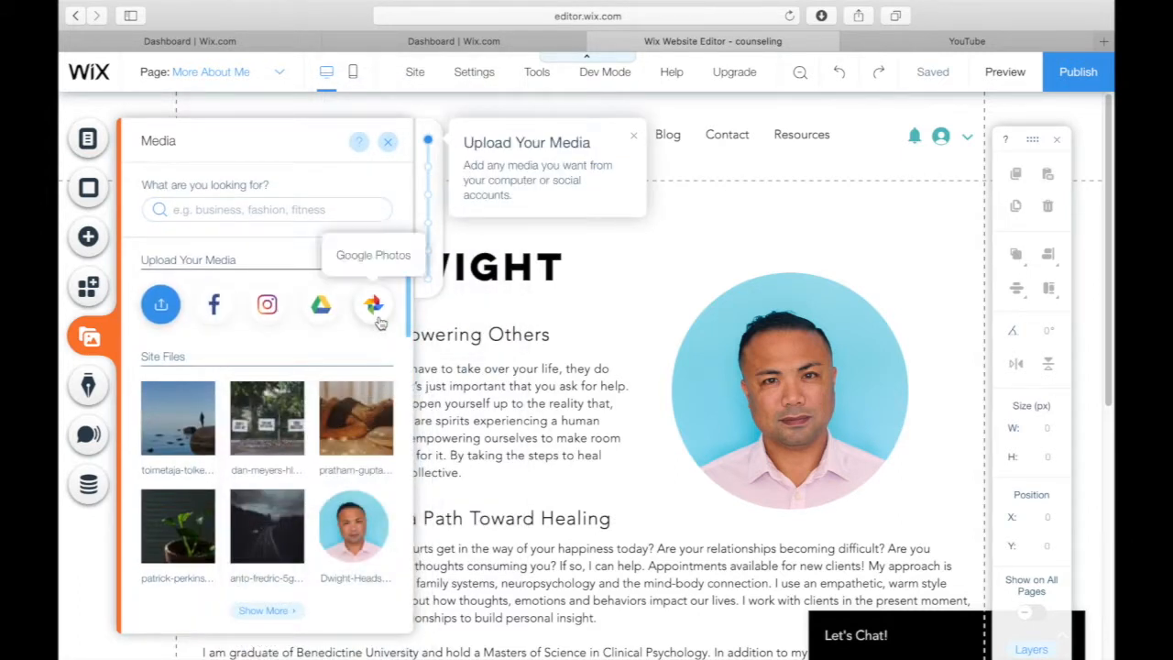
pyautogui.scroll(-1, 207, 390)
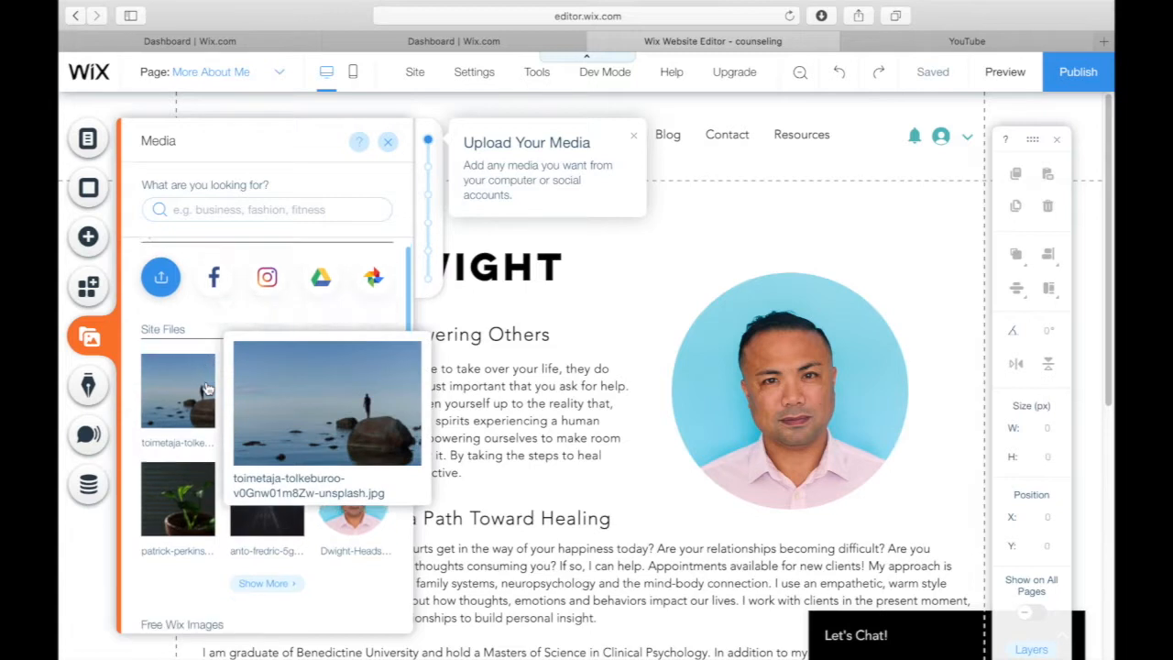
# - Examine the Shutterstock images and Shutterstock videos among the media options, including their prices
pyautogui.scroll(-8, 208, 389)
pyautogui.scroll(-6, 218, 520)
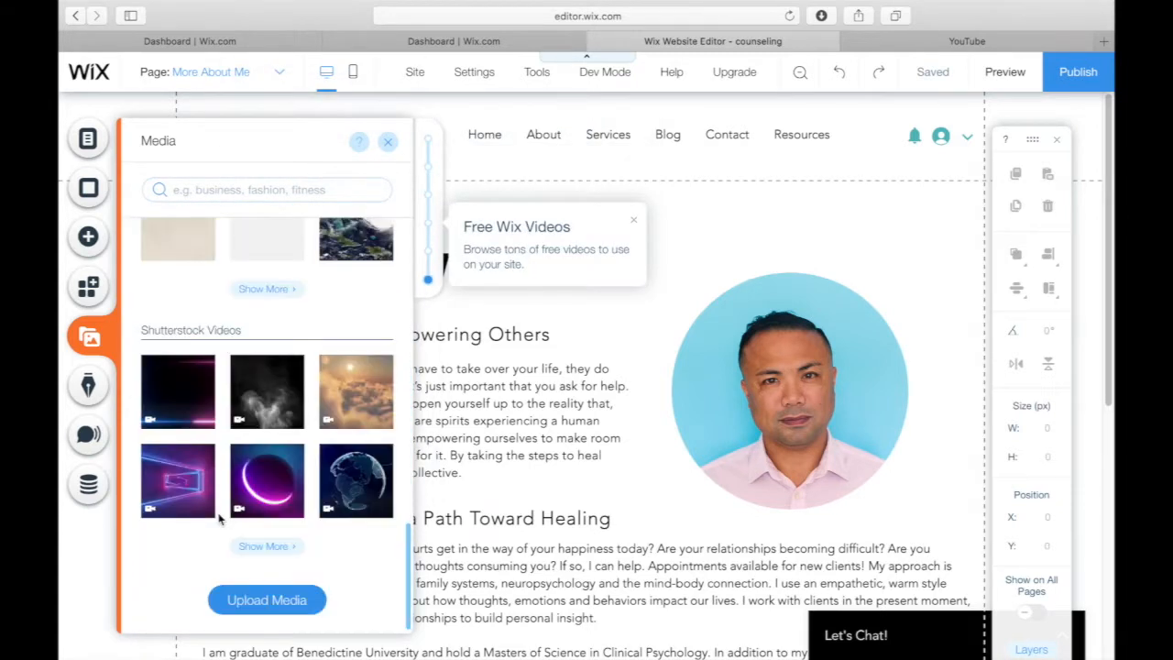
pyautogui.scroll(4, 218, 519)
pyautogui.moveTo(184, 335)
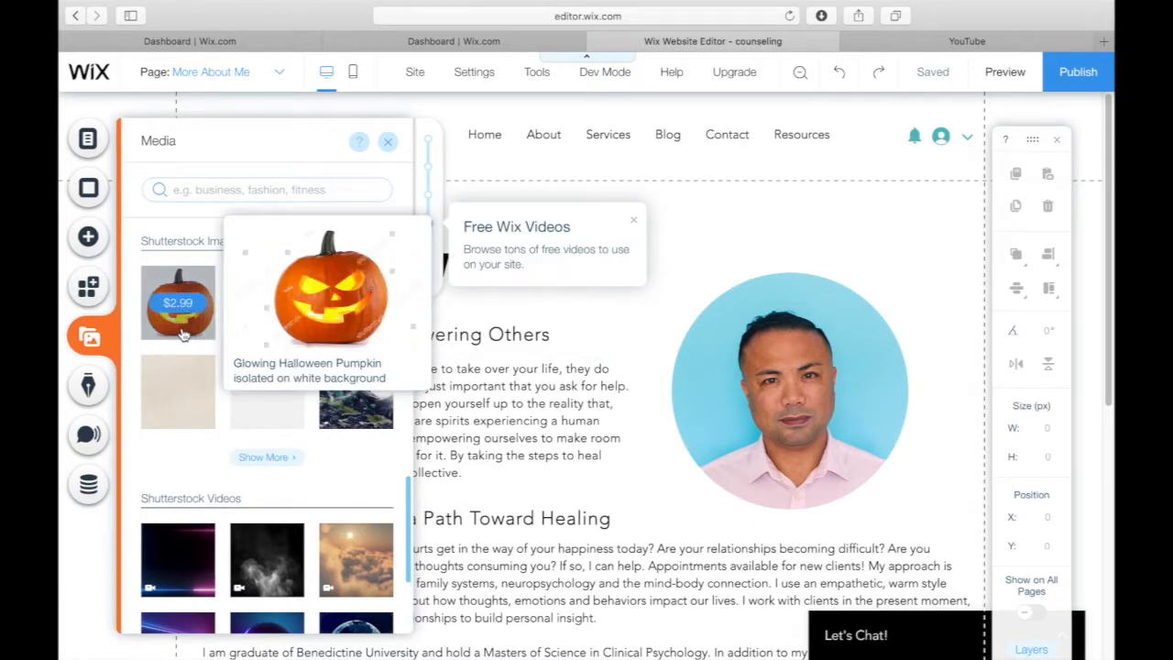
pyautogui.scroll(-4, 183, 336)
pyautogui.moveTo(175, 366)
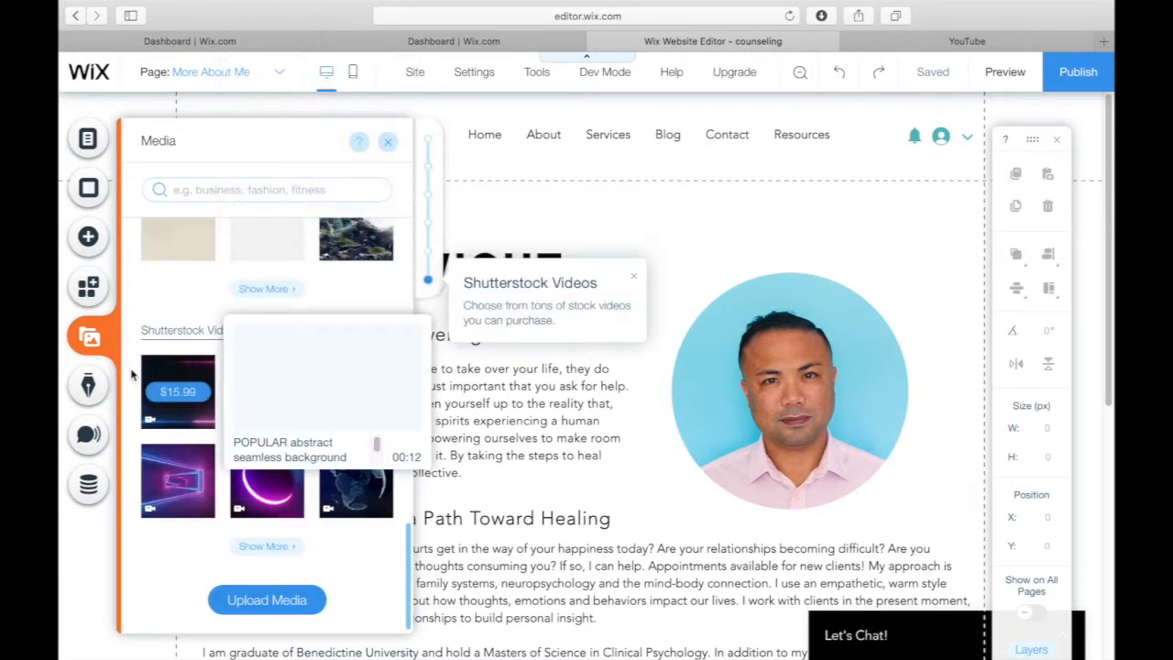
# - Examine the Blog Manager, the blog pages and the email marketing campaign offer
pyautogui.click(81, 386)
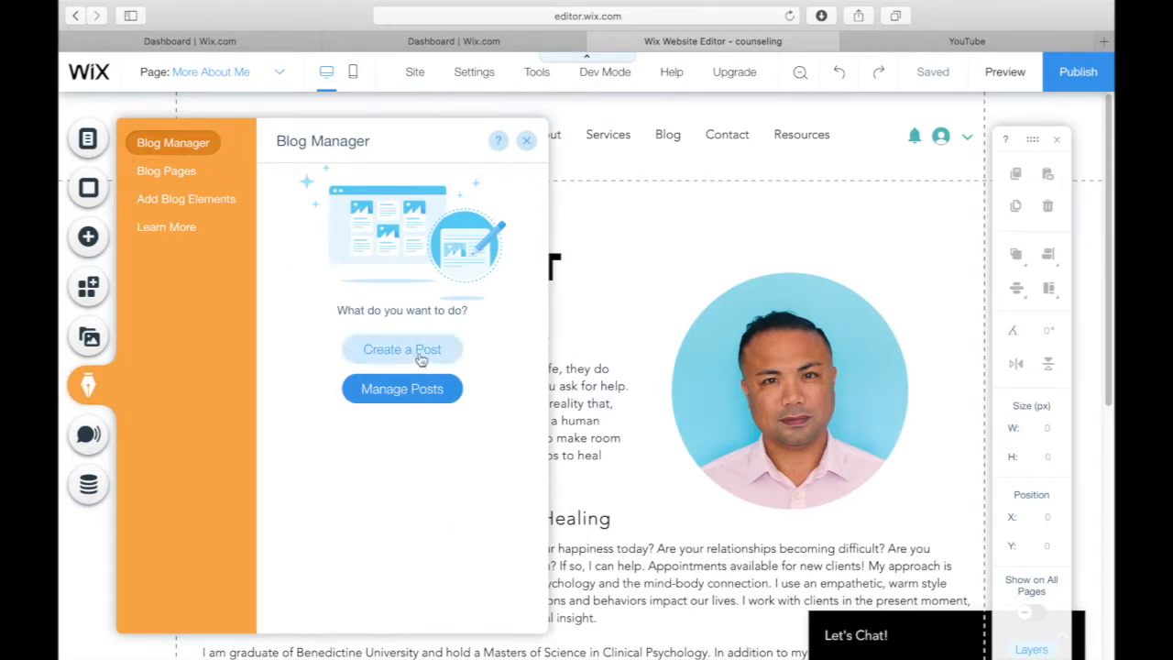
pyautogui.click(168, 170)
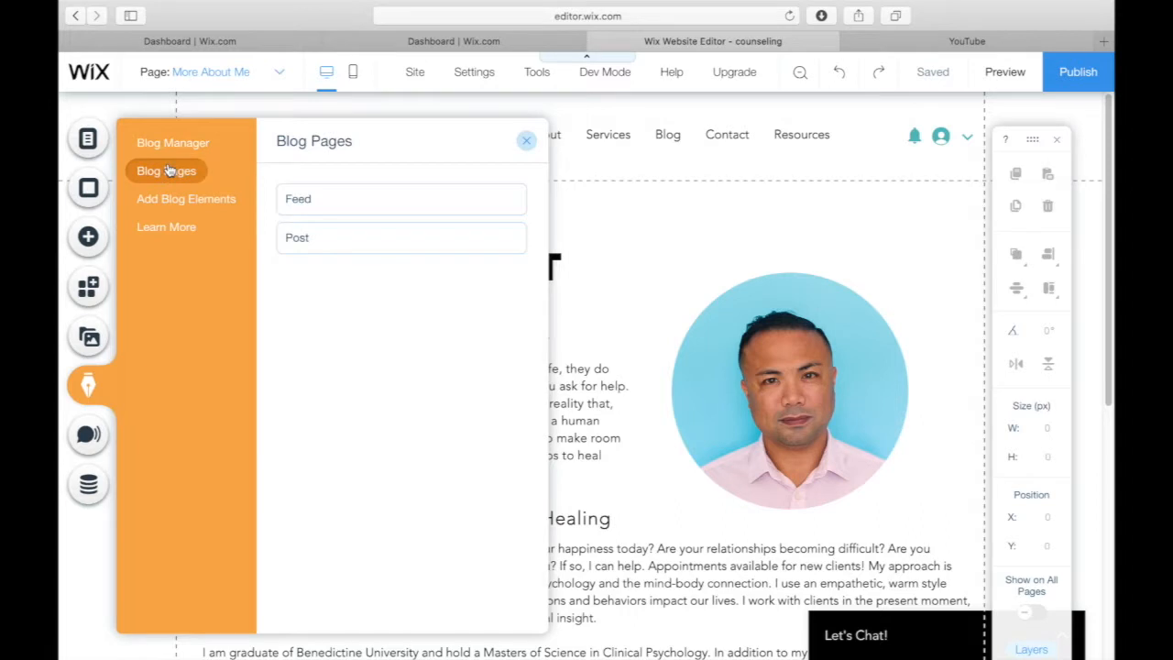
pyautogui.click(89, 436)
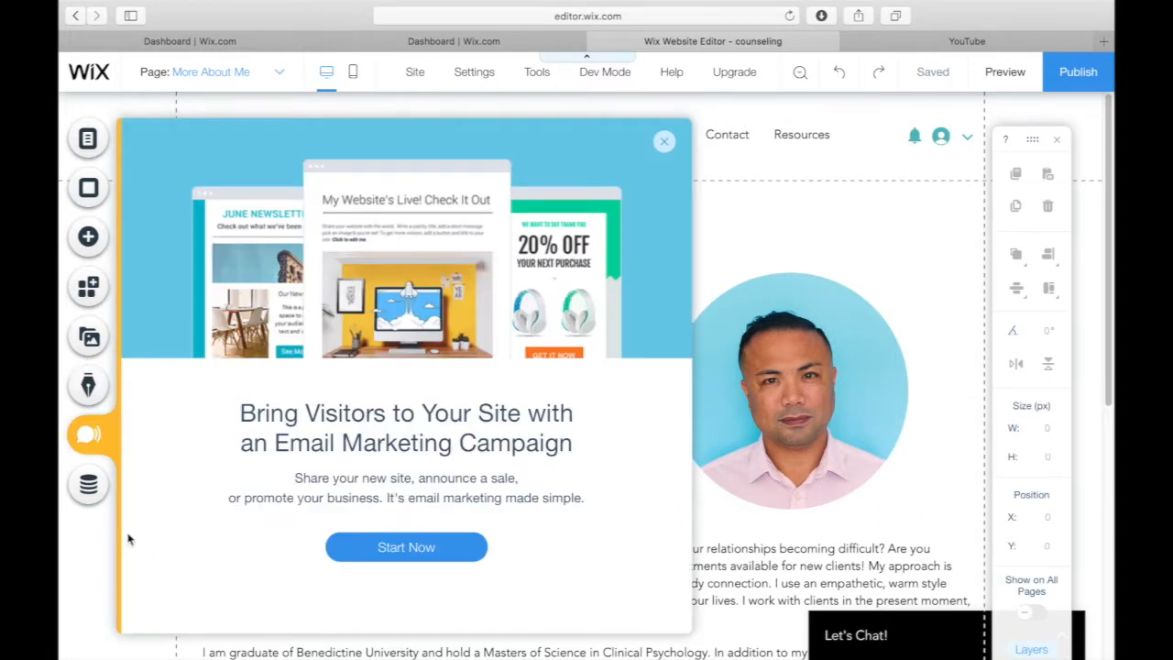
# - Examine the Data Manager's collections, the data elements and the learning resources, and close the Data Manager
pyautogui.click(89, 492)
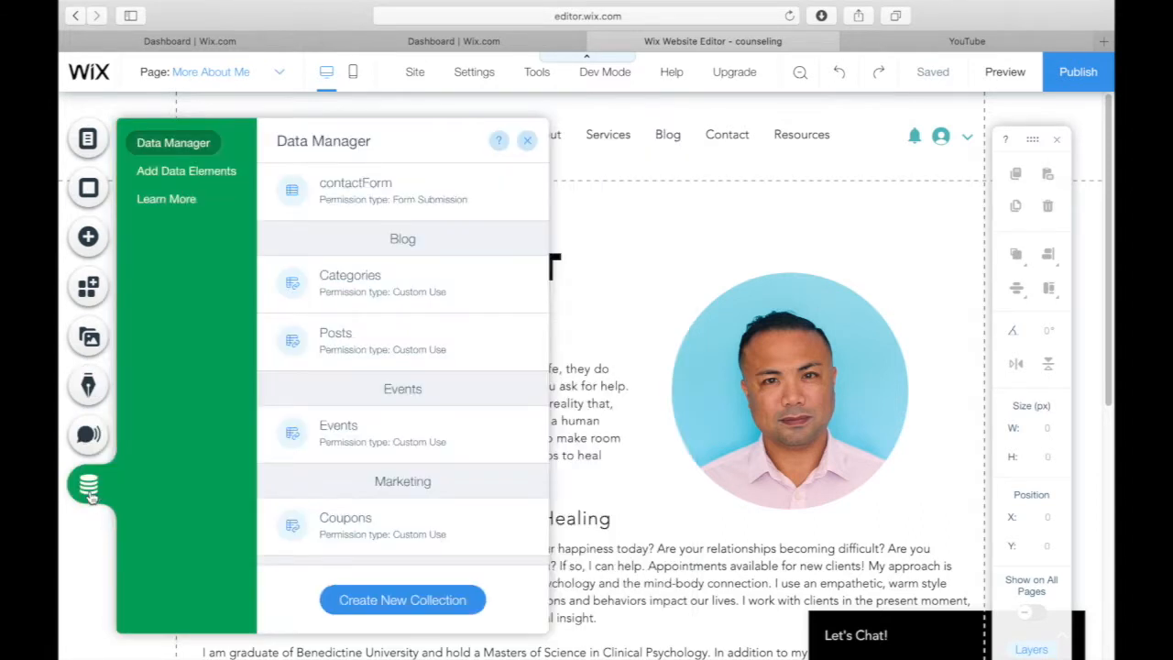
pyautogui.scroll(-5, 357, 428)
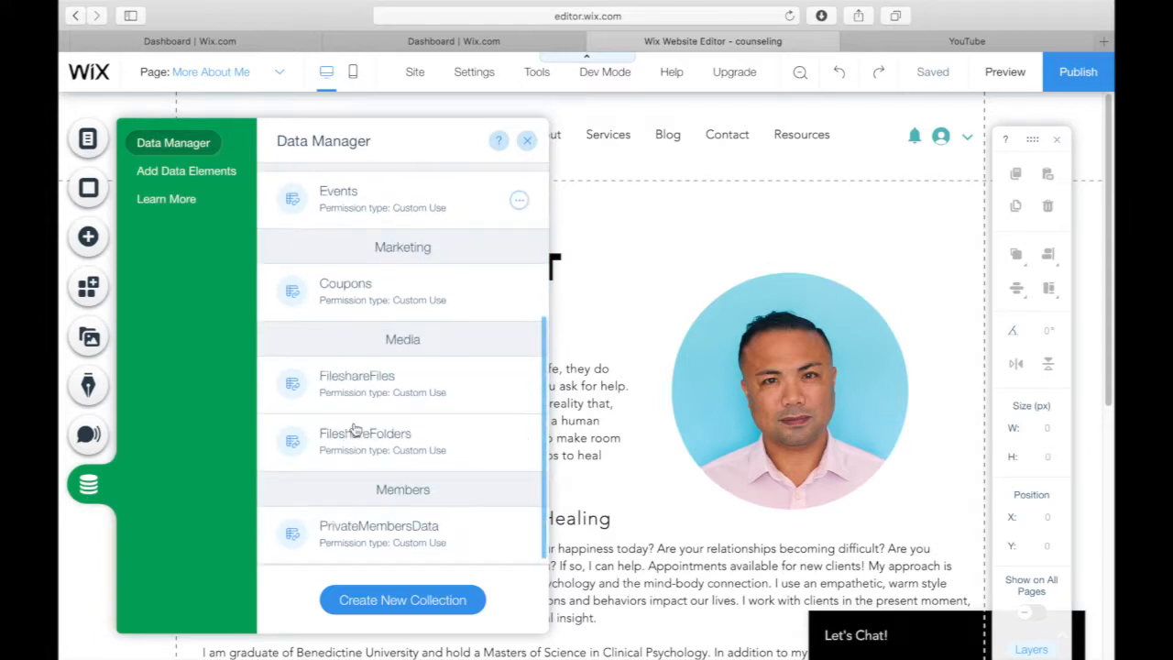
pyautogui.scroll(3, 356, 428)
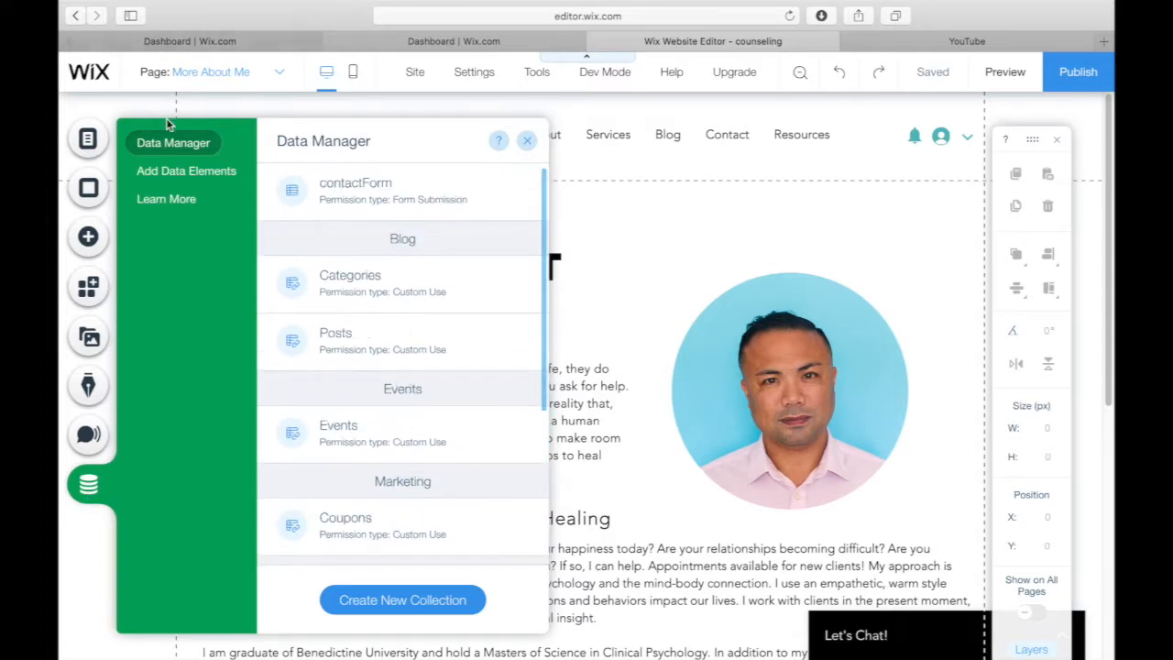
pyautogui.click(190, 173)
pyautogui.click(182, 199)
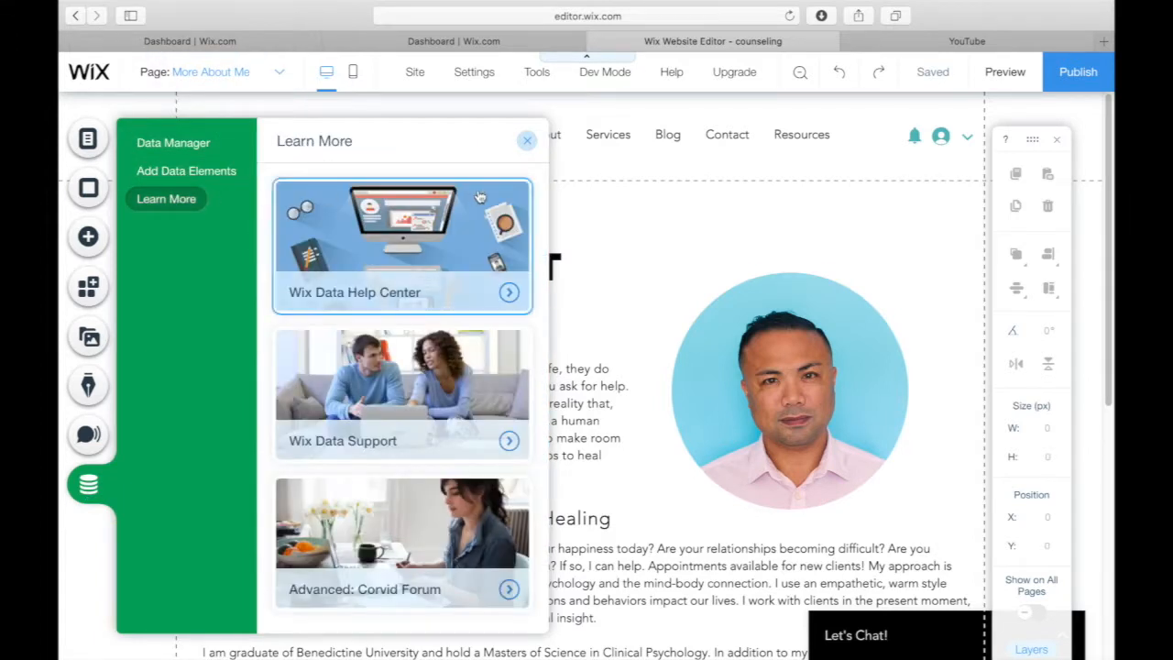
pyautogui.click(529, 142)
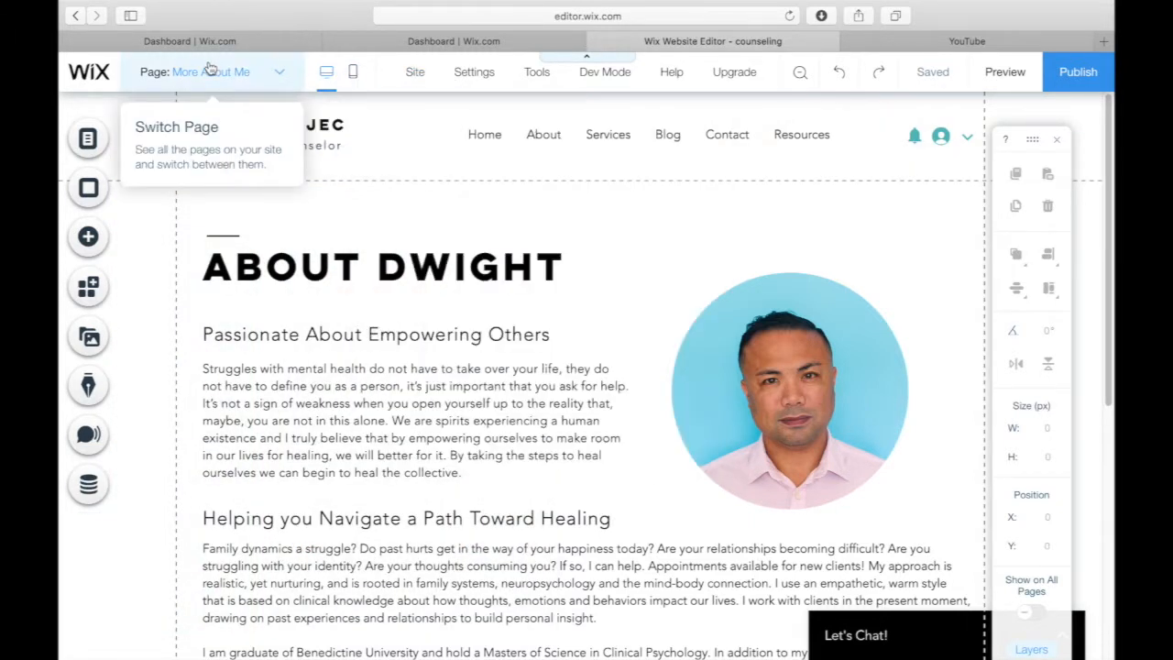
# - Examine the list of site and member pages, switching the editor to Home, Blog and Resources
pyautogui.click(275, 72)
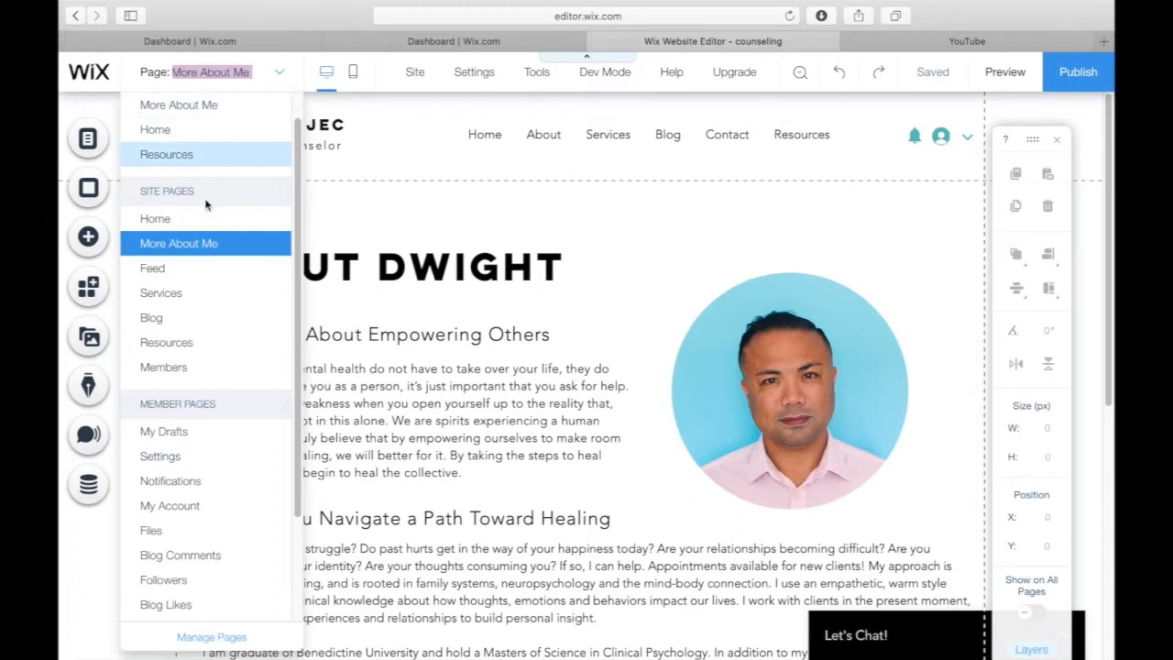
pyautogui.scroll(1, 175, 275)
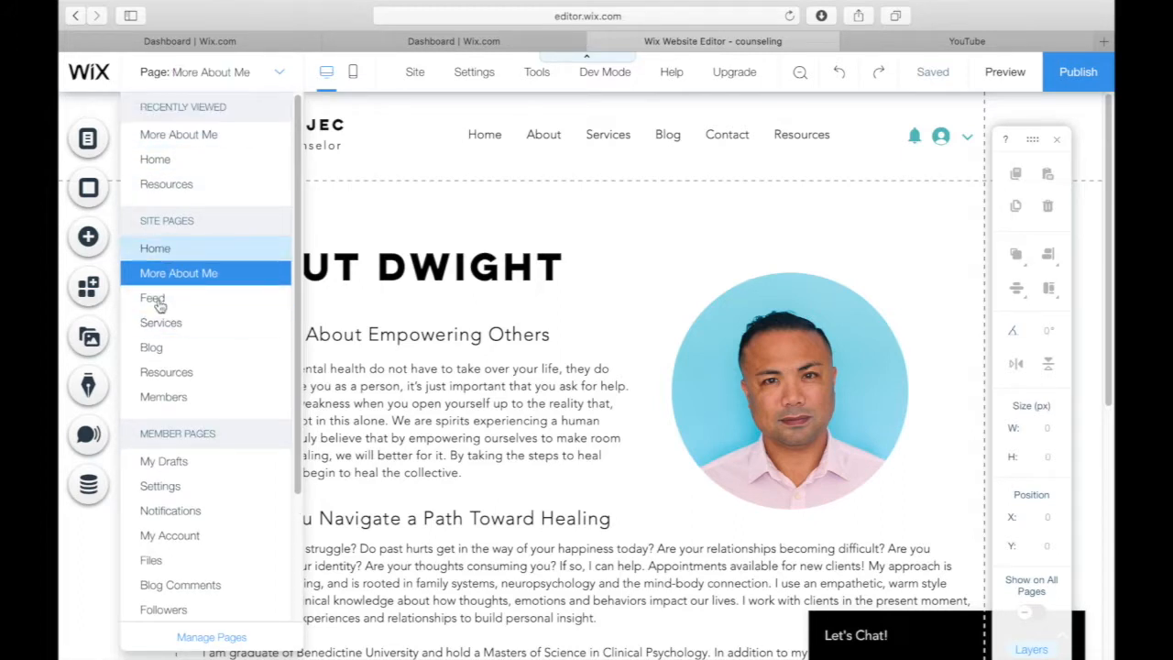
pyautogui.click(183, 249)
pyautogui.click(230, 72)
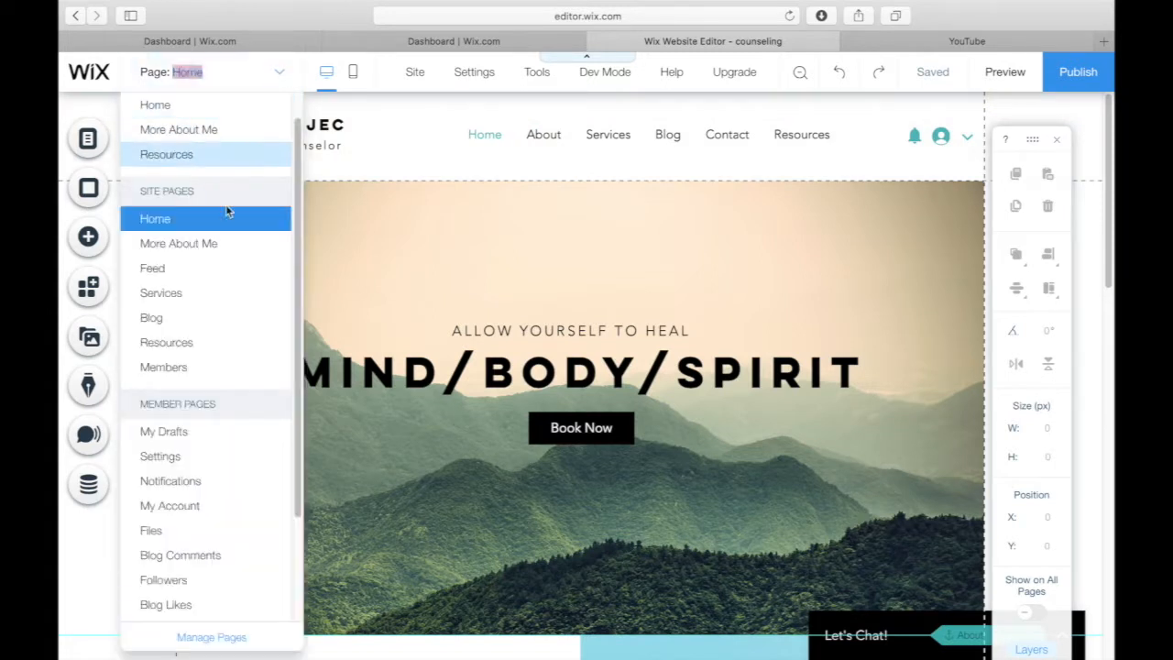
pyautogui.click(170, 318)
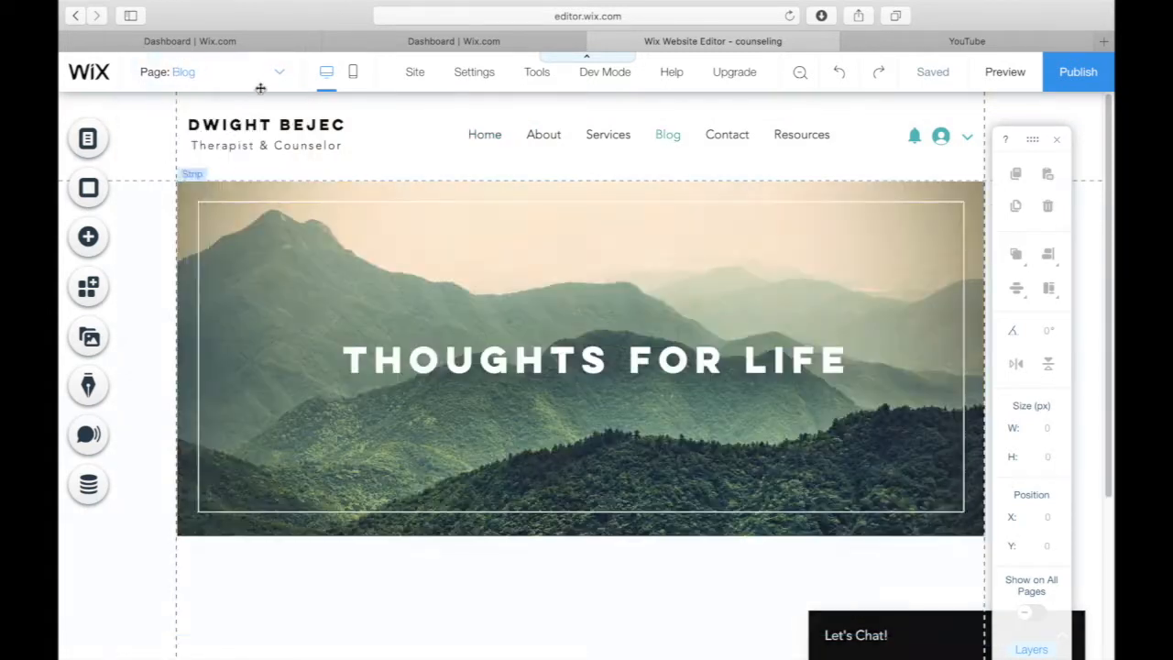
pyautogui.click(277, 77)
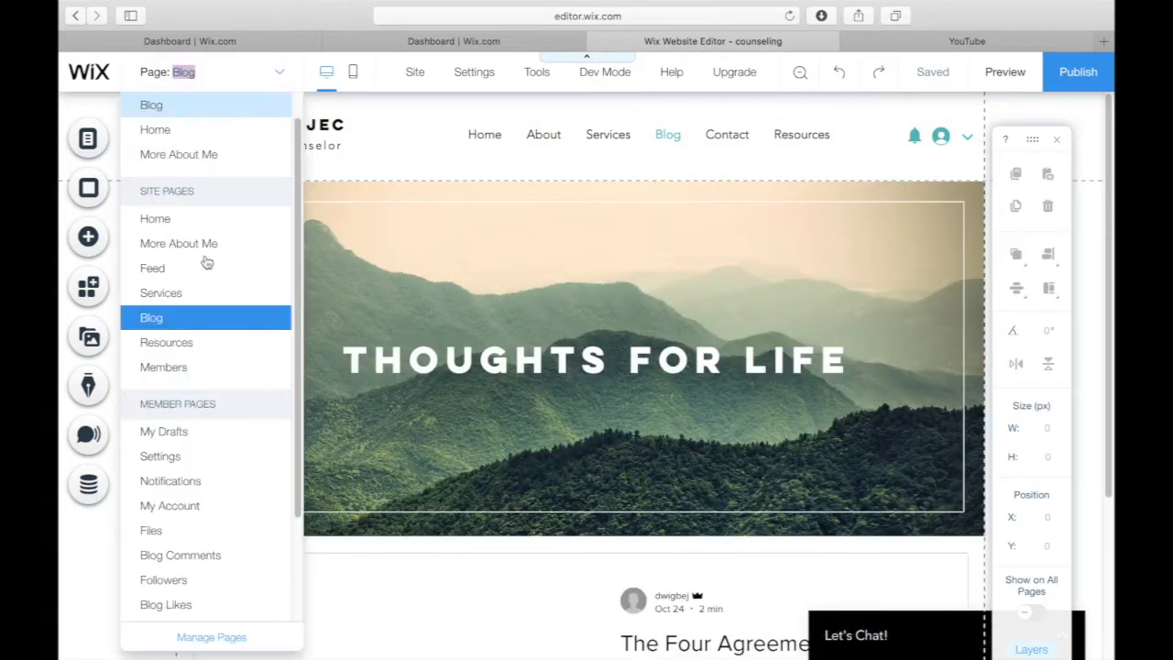
pyautogui.click(168, 343)
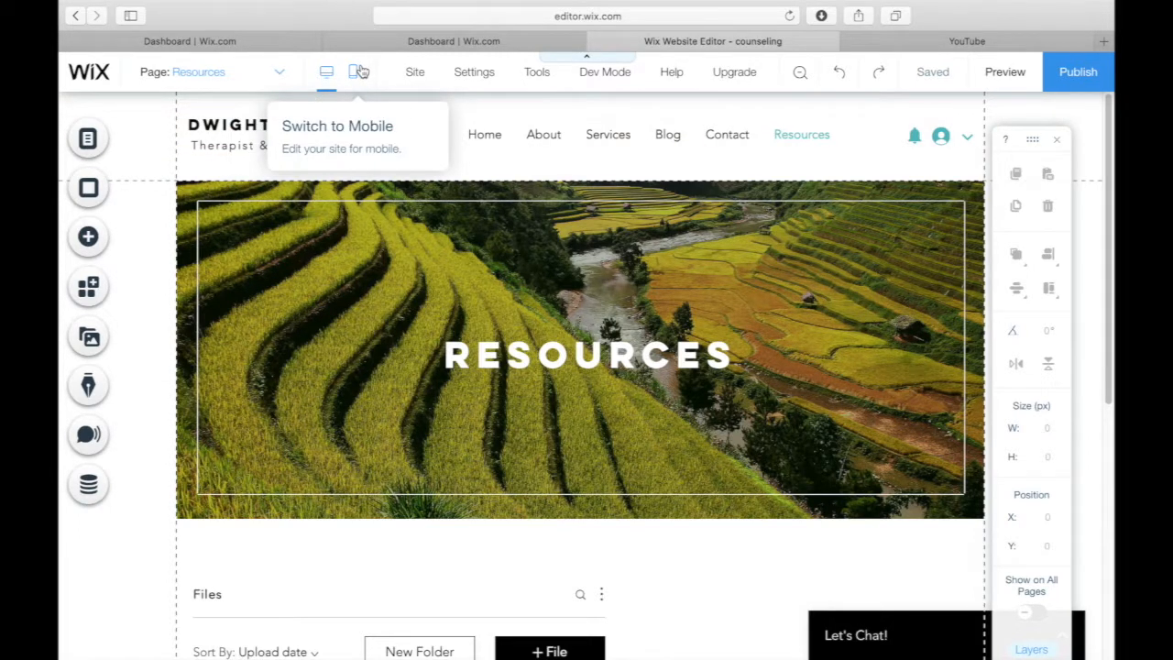
# - Examine the Resources page in the mobile editor down to its file list, and return to the desktop editor
pyautogui.click(357, 72)
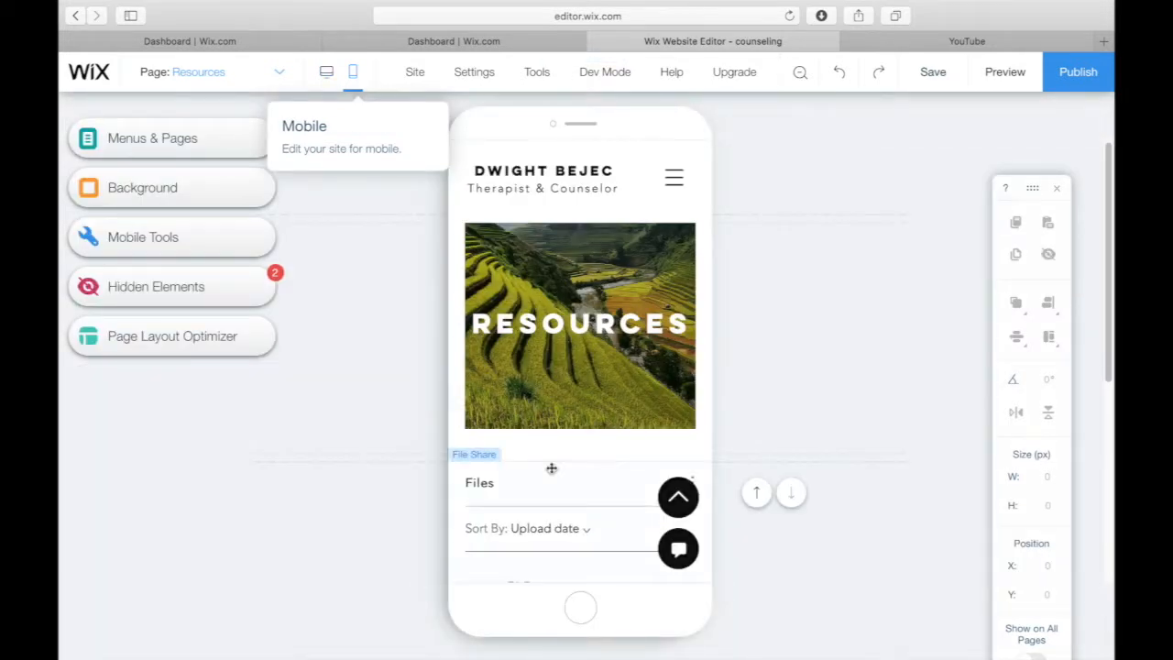
pyautogui.scroll(-10, 552, 468)
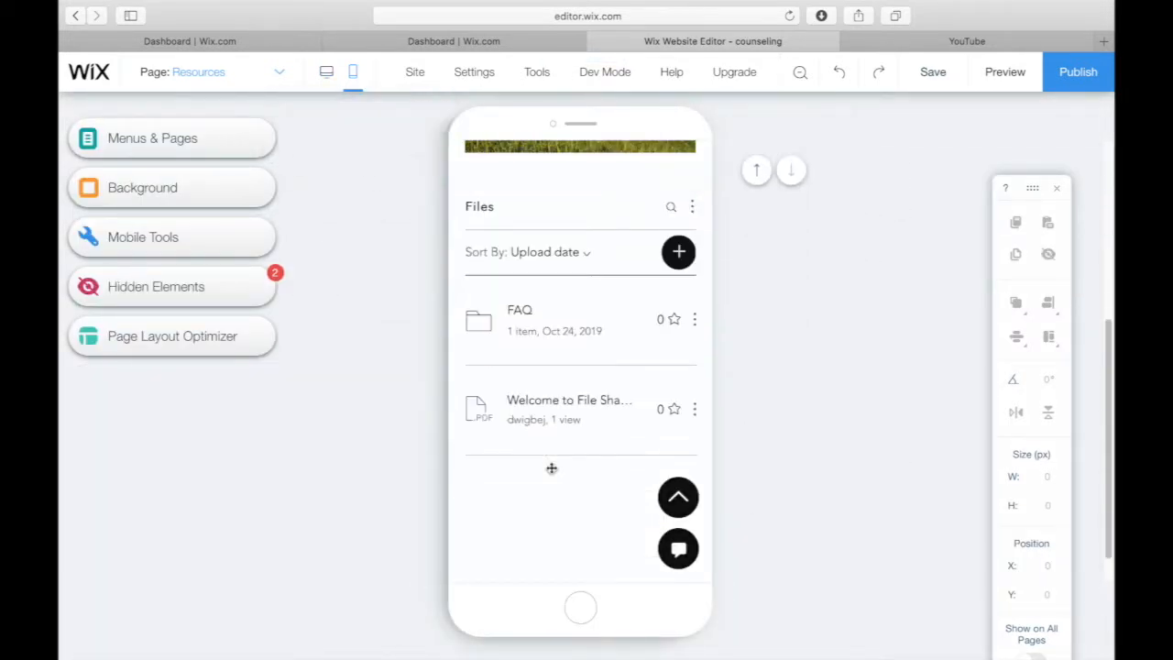
pyautogui.click(326, 72)
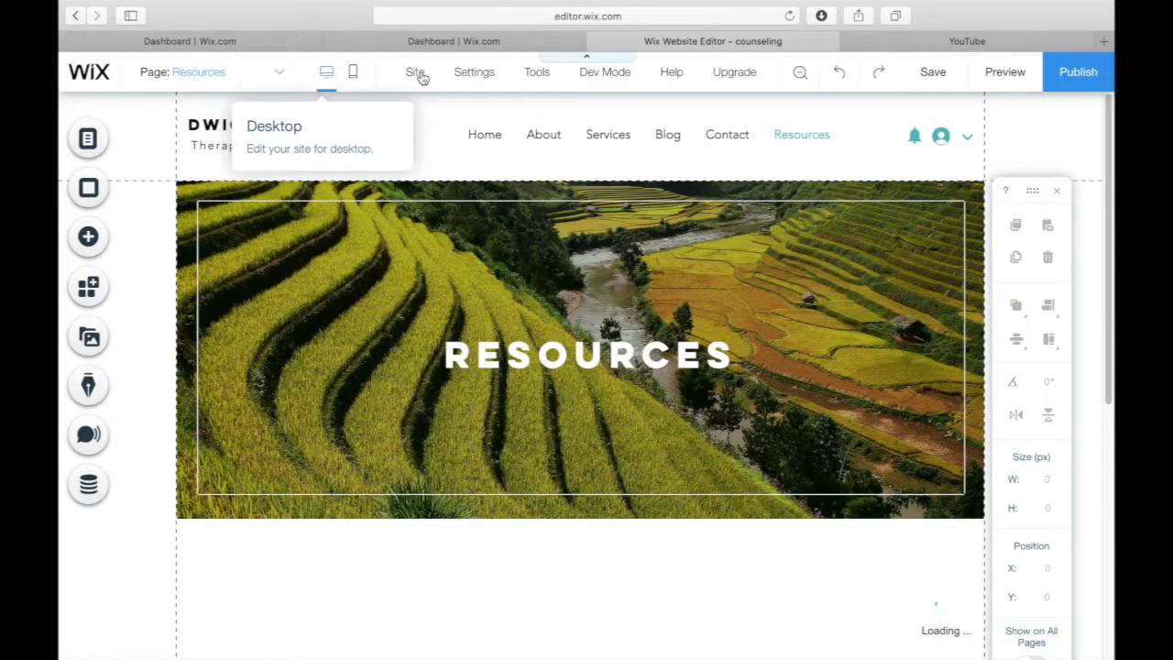
# - Examine the editor's Site and Settings options
pyautogui.moveTo(422, 78)
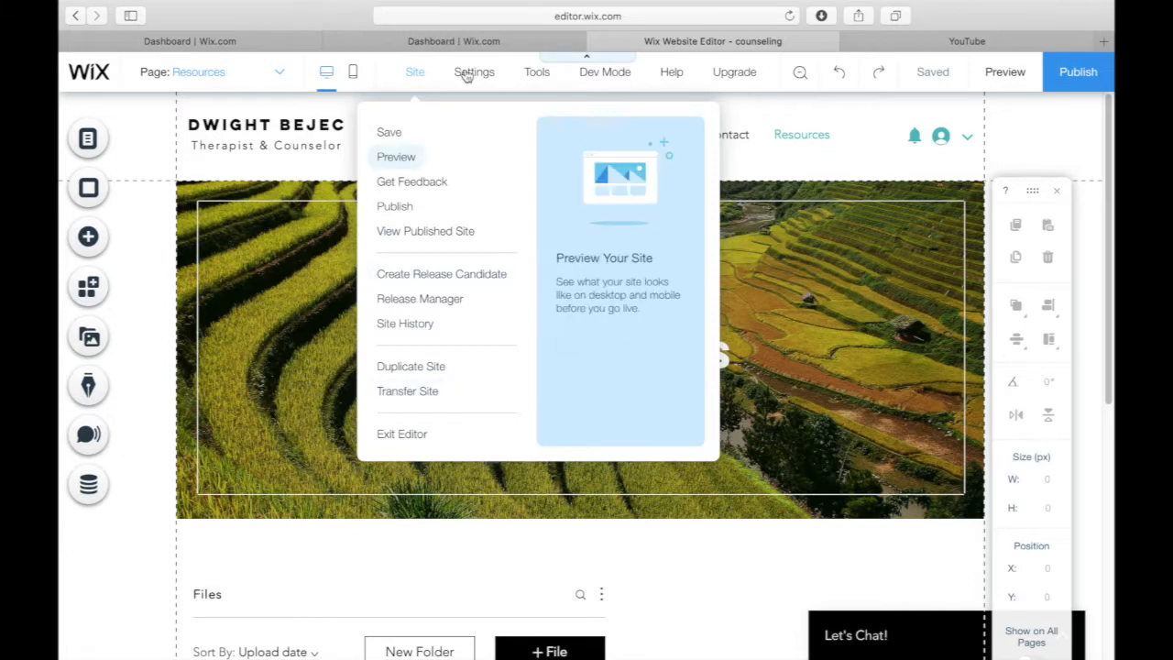
pyautogui.moveTo(467, 76)
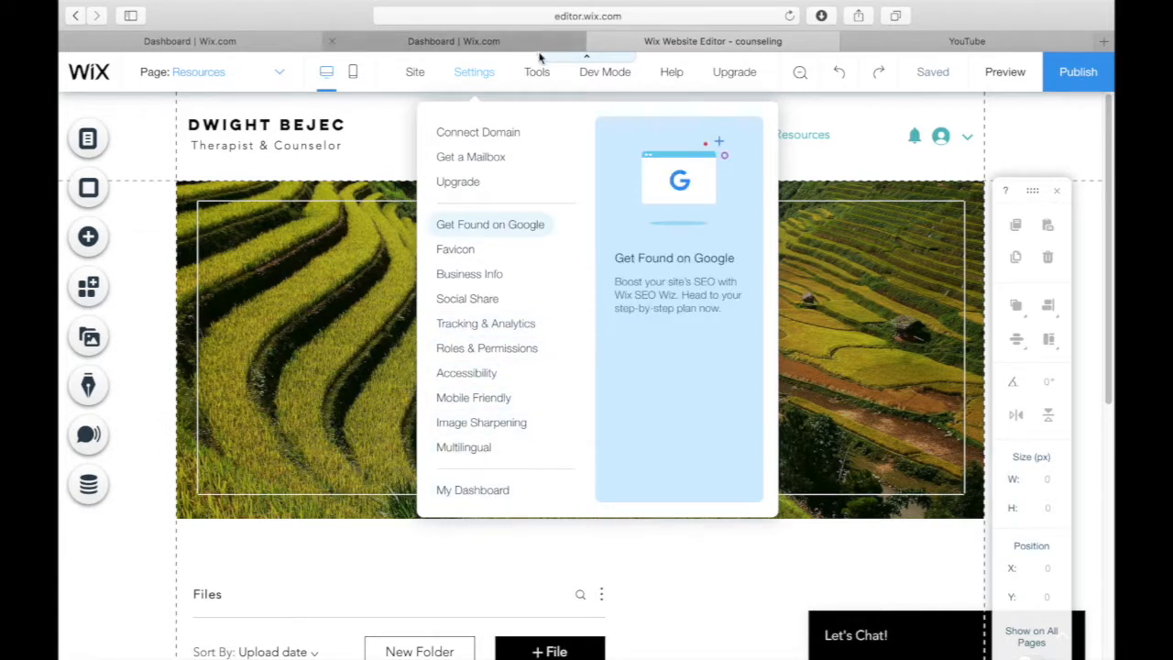
# - Hide the editing toolbar and show it again, reviewing the Rulers, Gridlines and Snap to Objects tools
pyautogui.moveTo(532, 83)
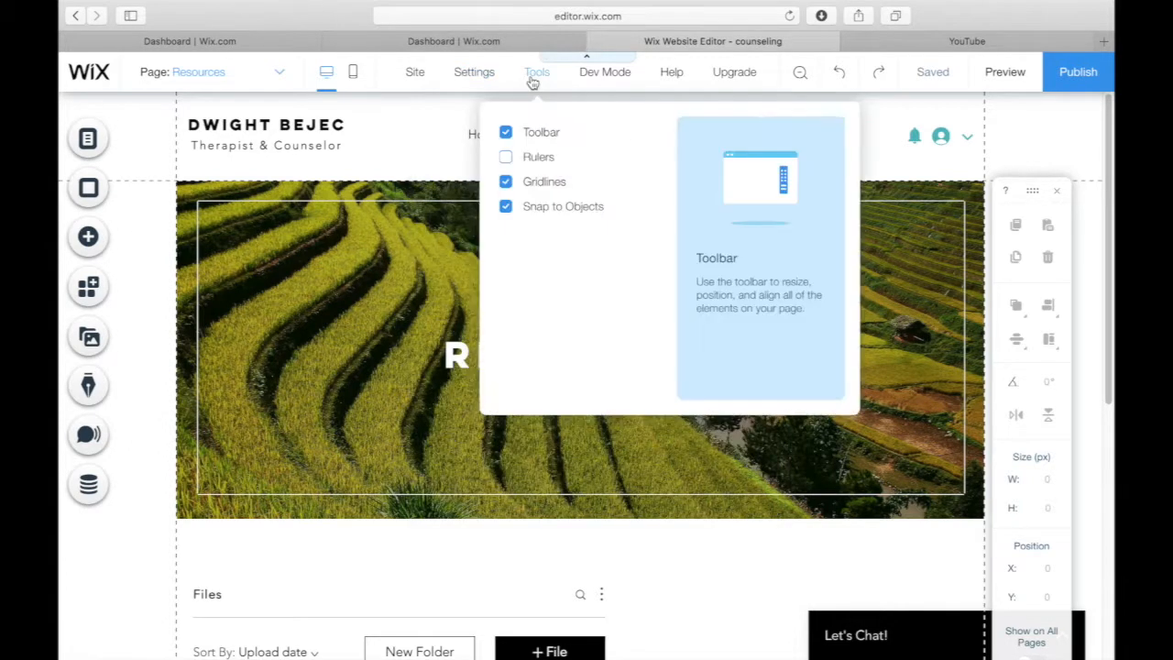
pyautogui.click(513, 136)
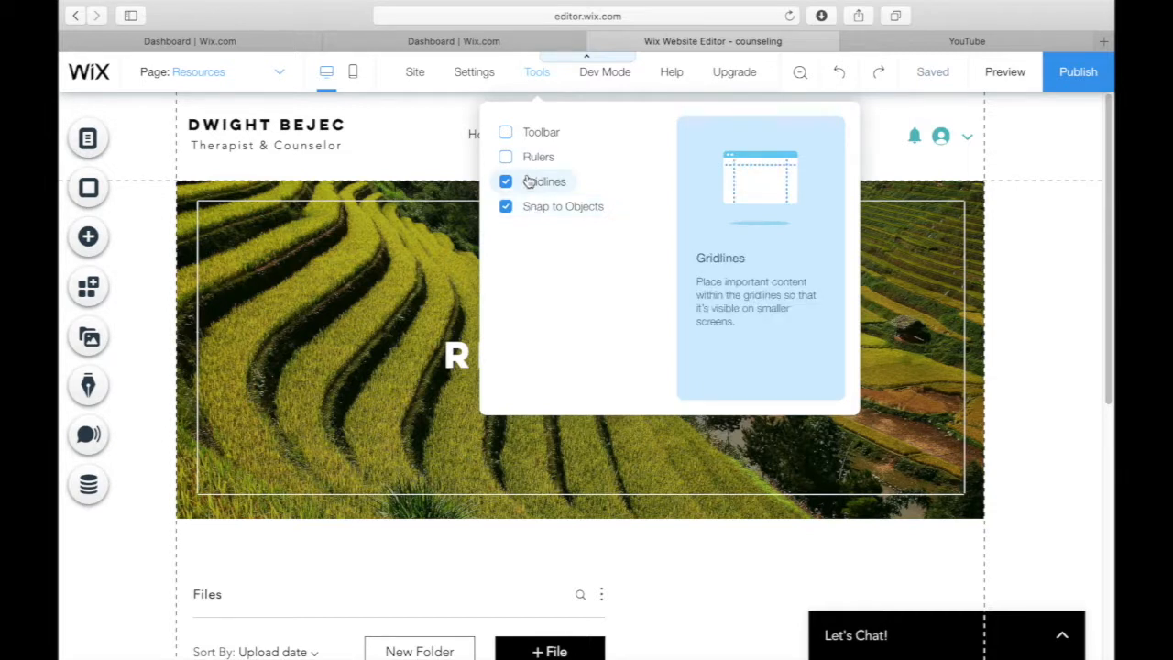
pyautogui.click(507, 133)
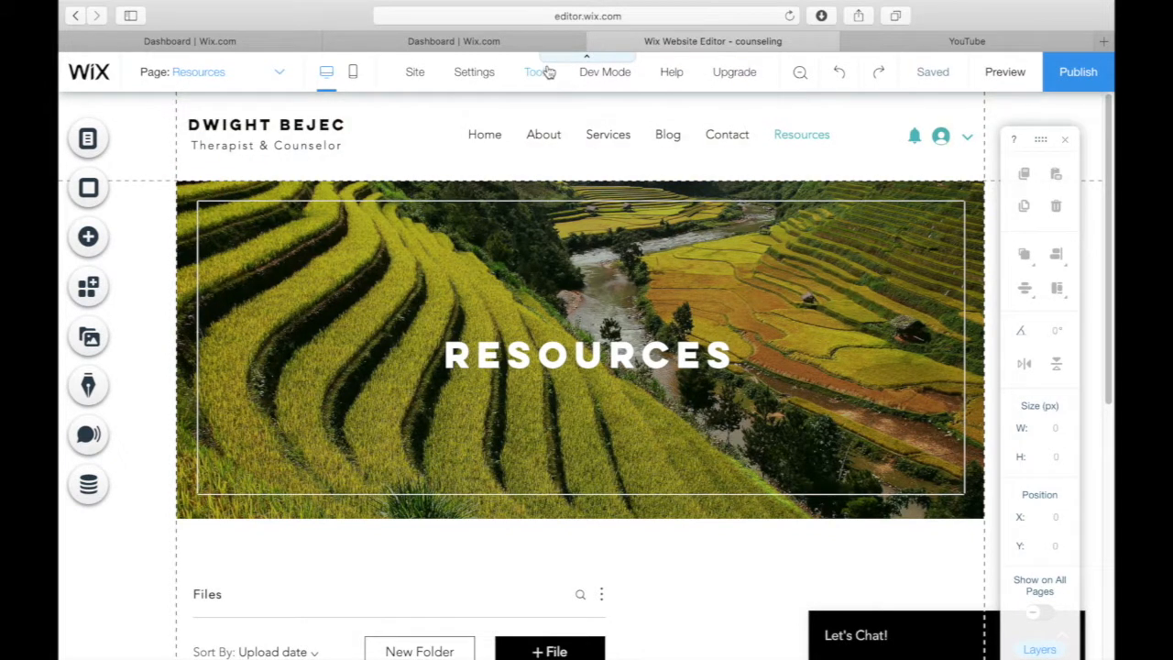
pyautogui.moveTo(547, 73)
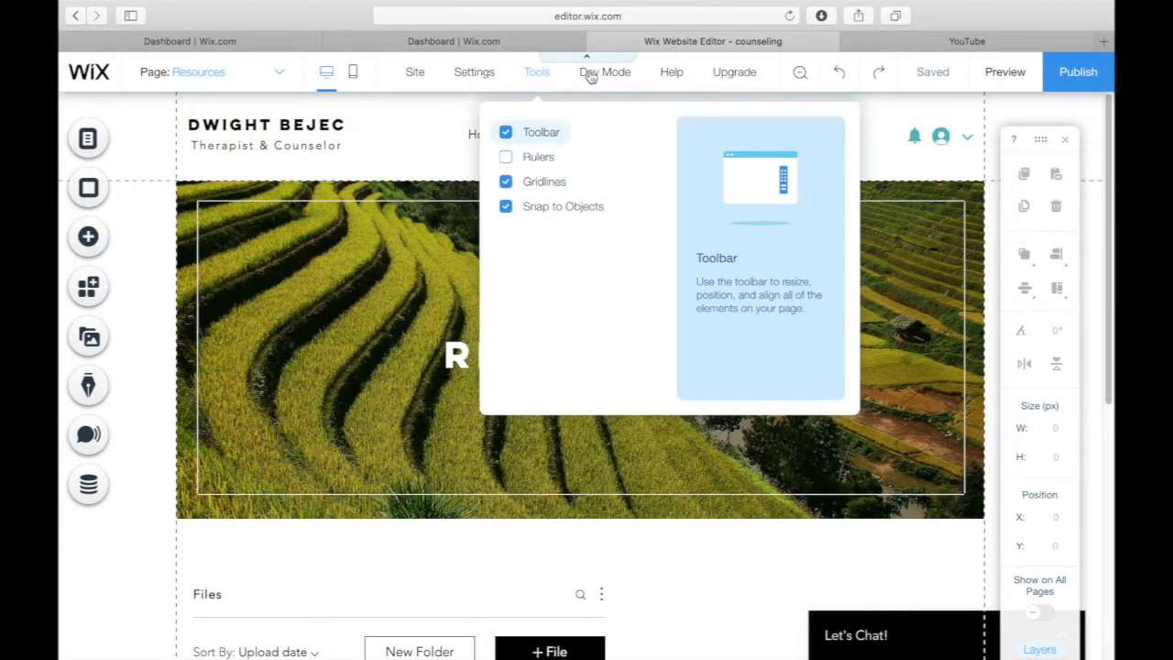
# - Examine the Corvid Dev Mode features and the Help and Upgrade options
pyautogui.moveTo(592, 77)
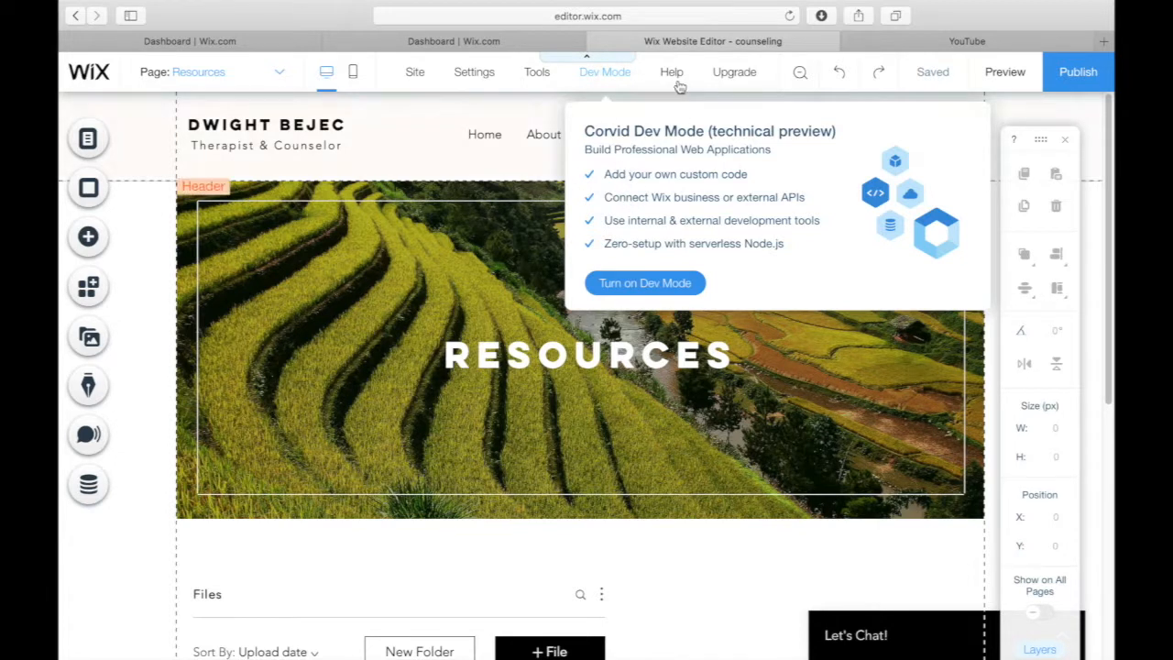
pyautogui.moveTo(674, 79)
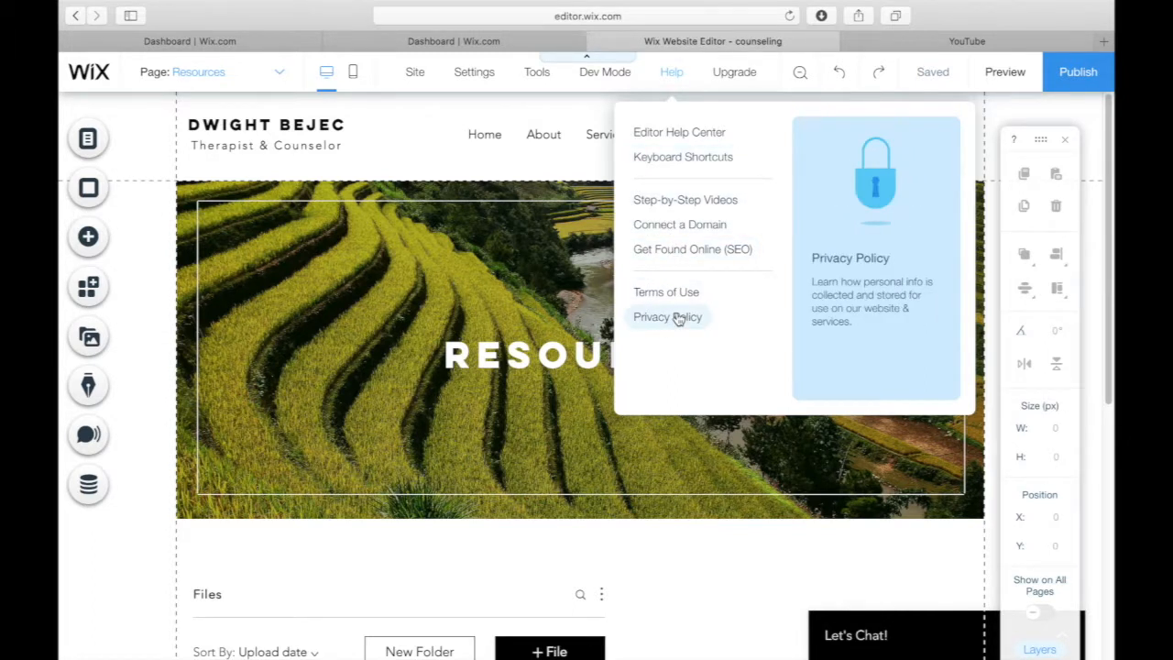
pyautogui.moveTo(730, 84)
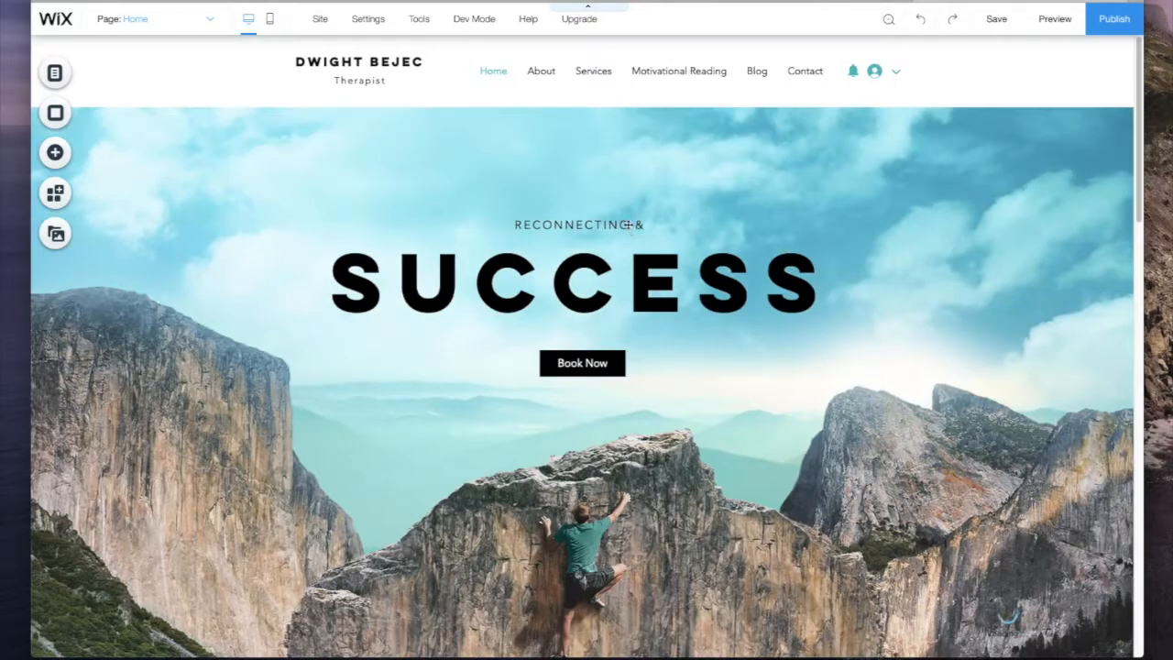
# - Complete the small tagline above the home page heading so it reads "RECONNECTING & BALANCING"
pyautogui.click(642, 225)
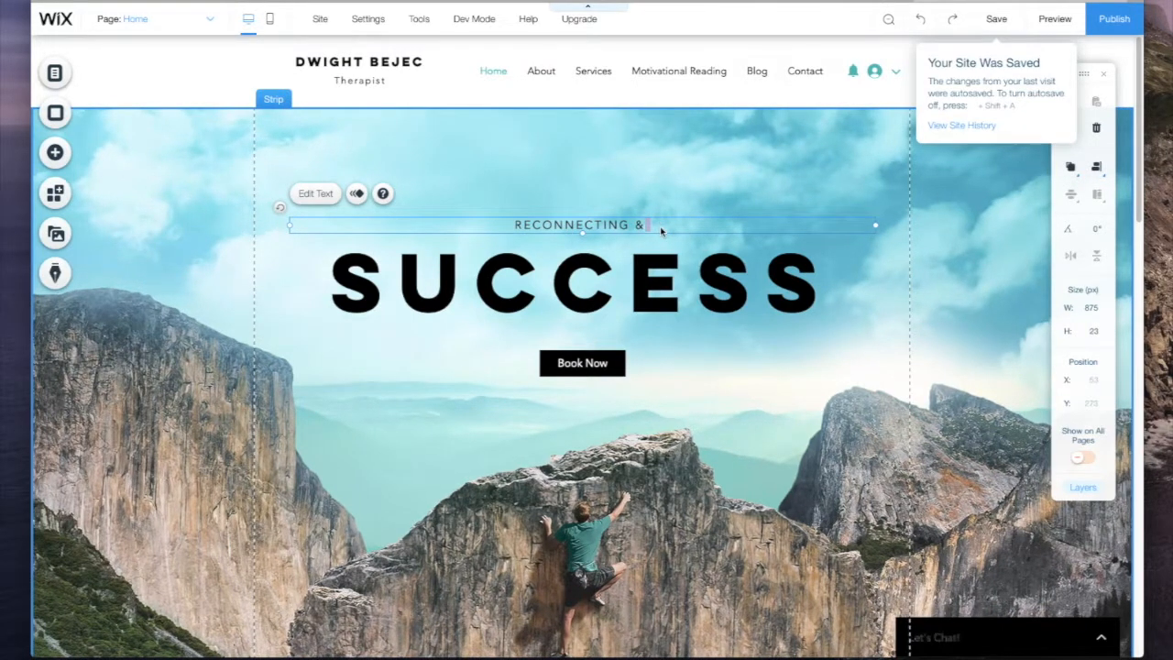
pyautogui.write('b')
pyautogui.press('BackSpace')
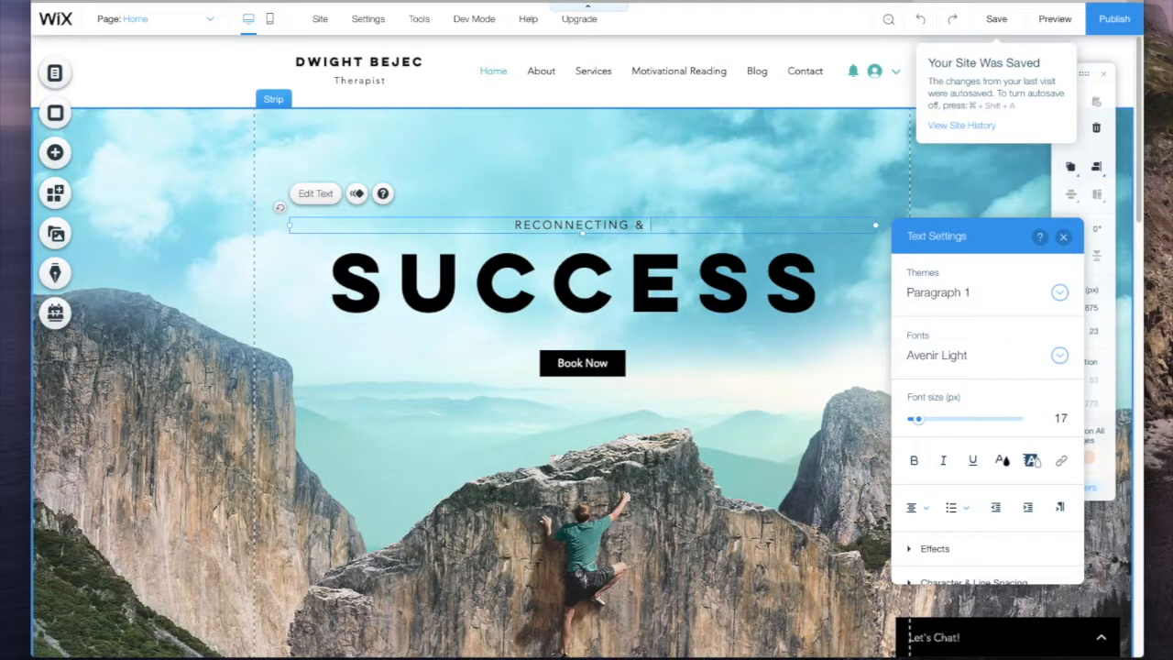
pyautogui.write('BALA')
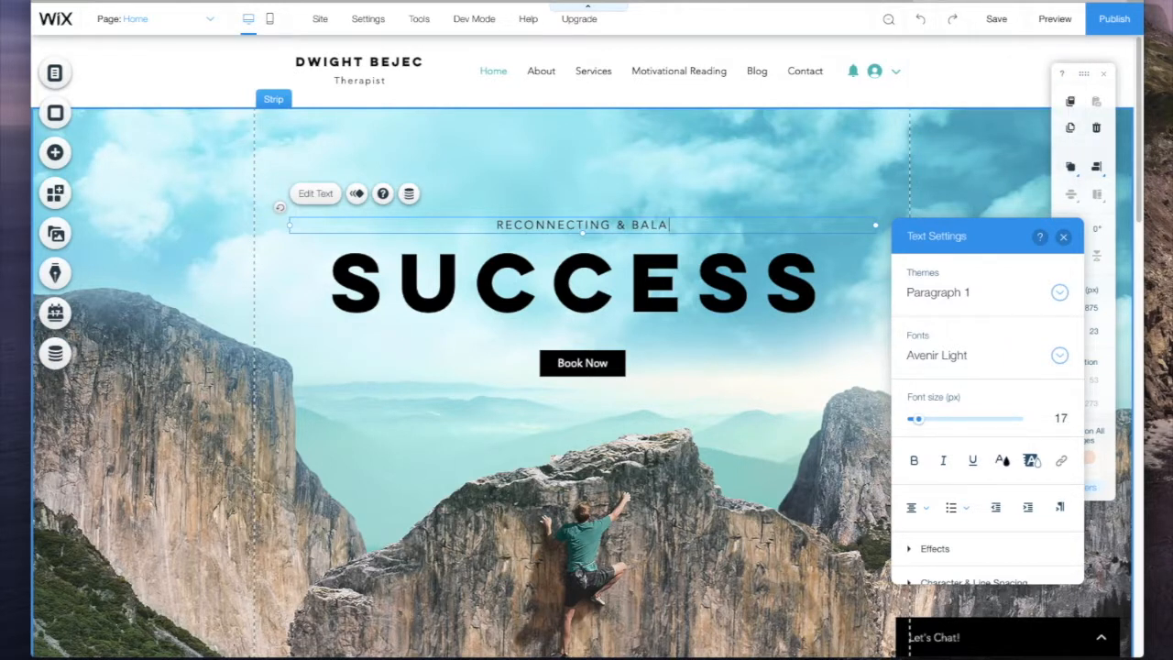
pyautogui.write('NCIN')
pyautogui.write('G')
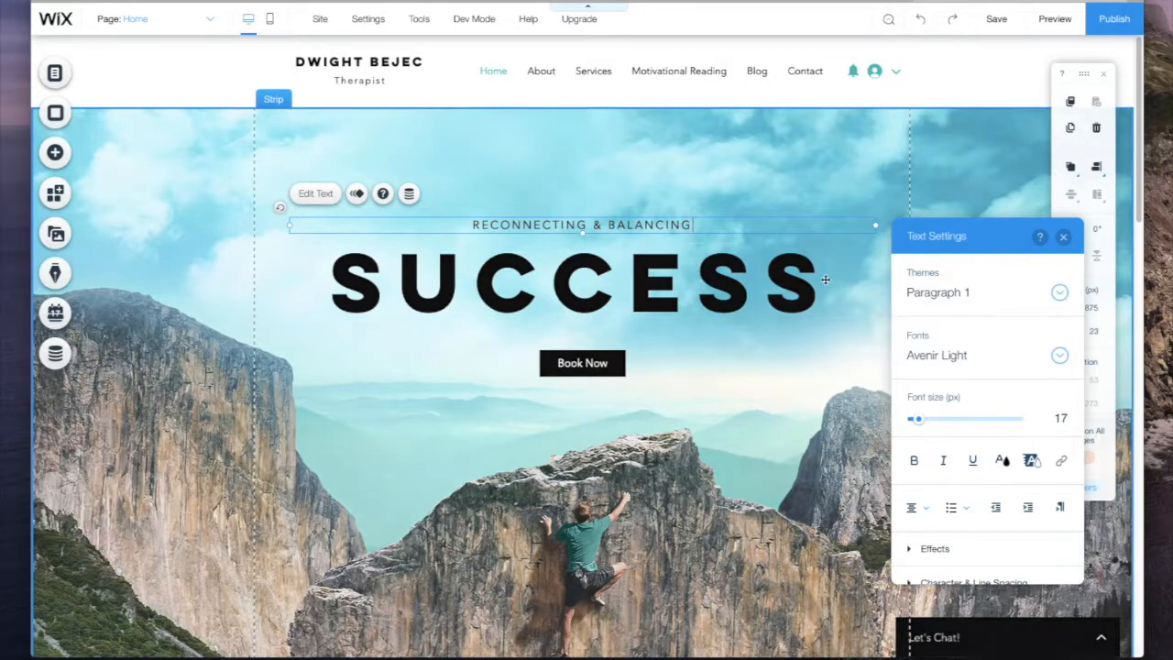
# - Replace the home page's main heading "SUCCESS" with "BELIEVE"
pyautogui.click(808, 285)
pyautogui.doubleClick(808, 286)
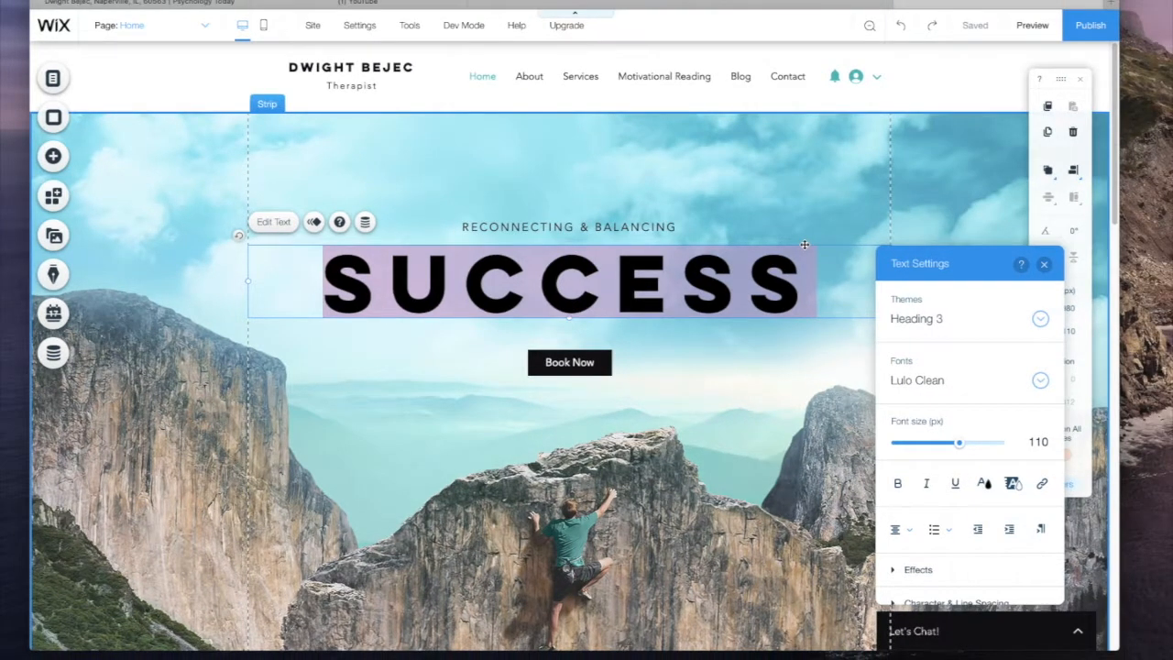
pyautogui.write('BELEIVE')
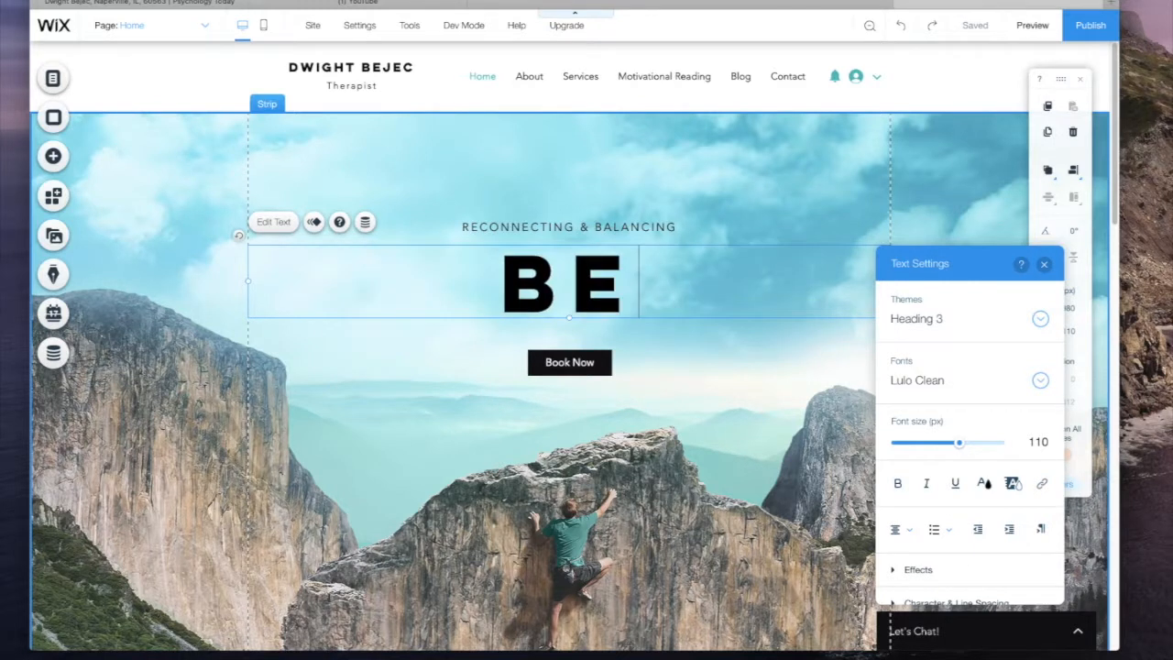
pyautogui.press('BackSpace')
pyautogui.press('BackSpace')
pyautogui.press('BackSpace')
pyautogui.press('BackSpace')
pyautogui.write('IEVE')
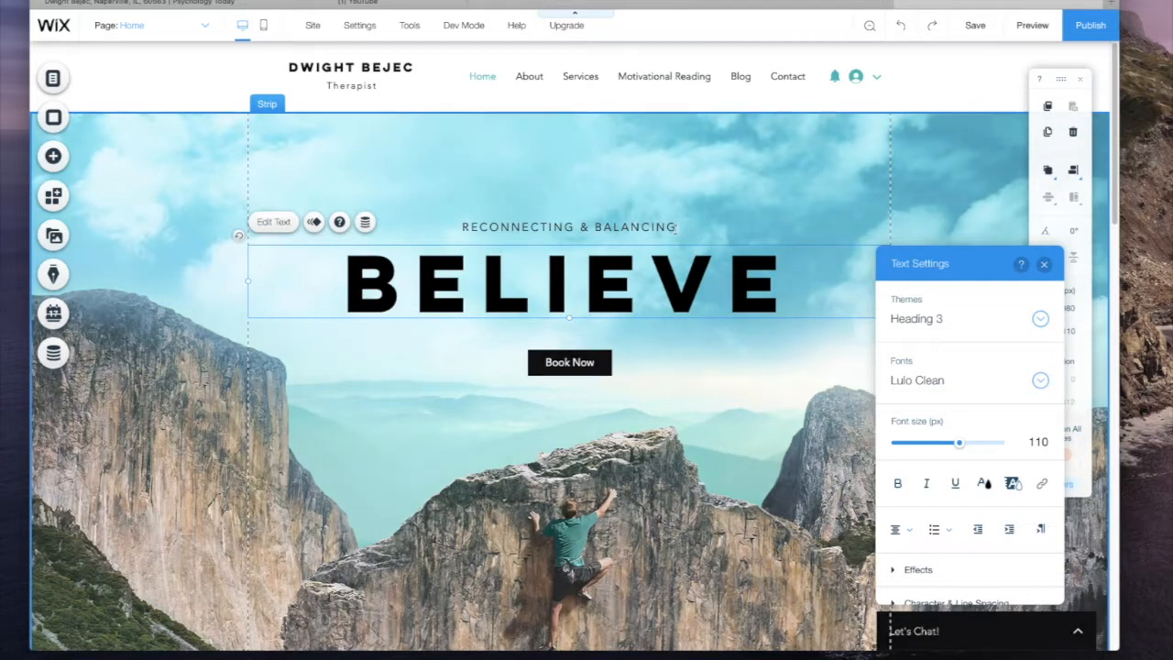
# - Try "EMPOWER" as the home page's main heading, then clear the word
pyautogui.doubleClick(678, 290)
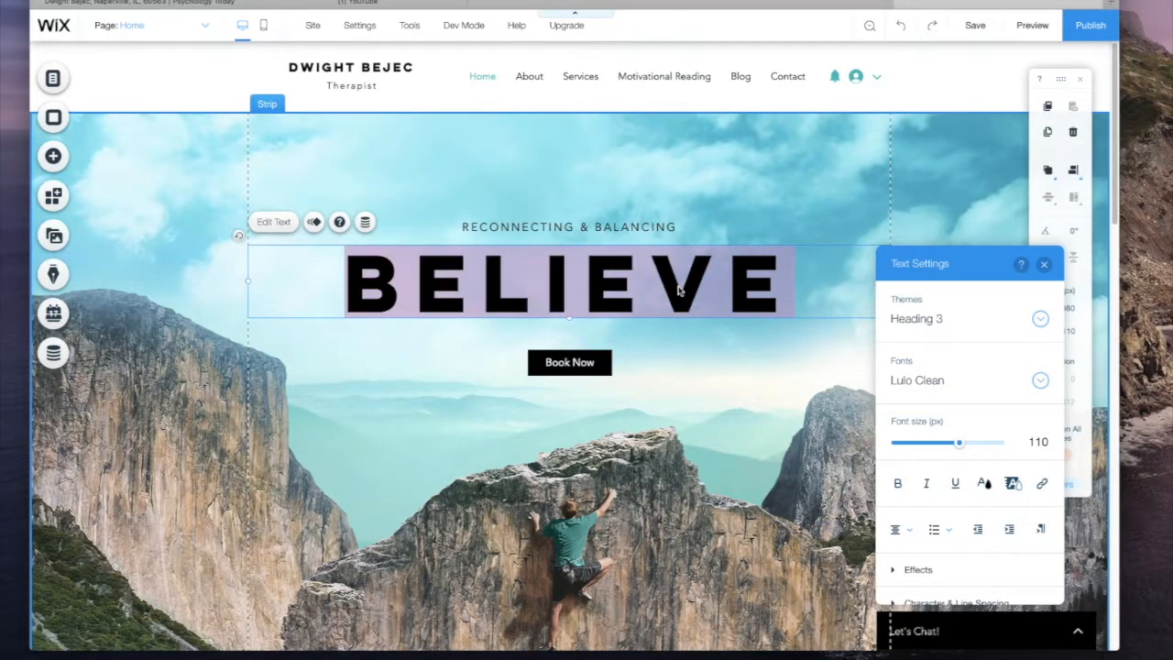
pyautogui.write('EMPOWER')
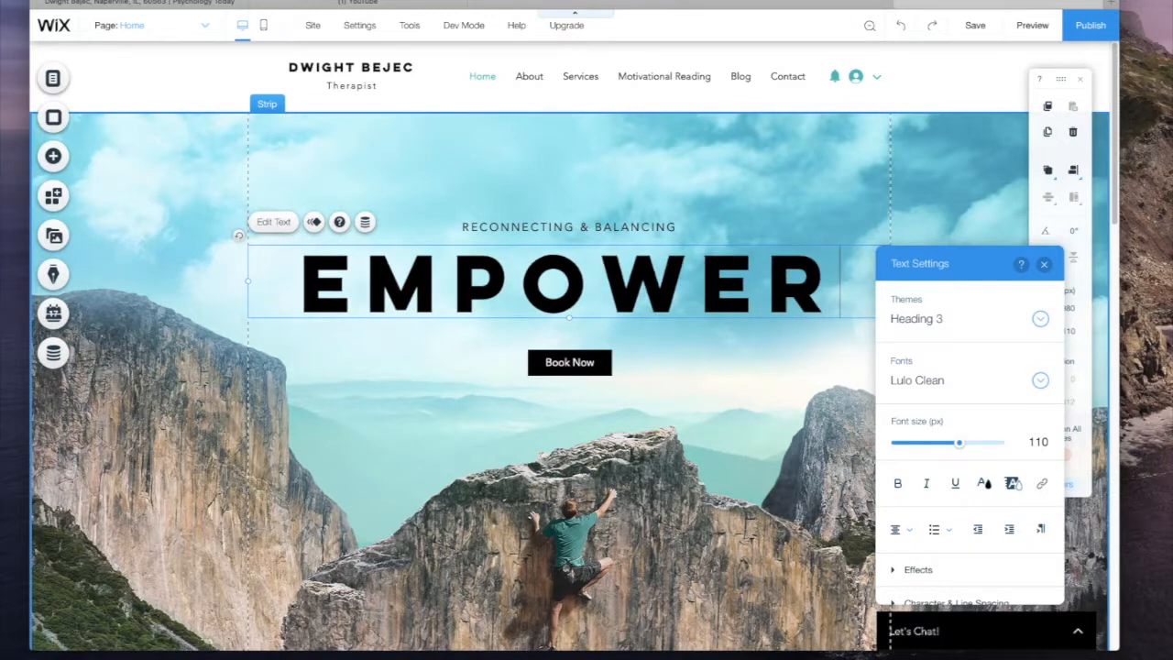
pyautogui.press('BackSpace')
pyautogui.press('BackSpace')
pyautogui.press('BackSpace')
pyautogui.press('BackSpace')
pyautogui.press('BackSpace')
pyautogui.press('BackSpace')
pyautogui.press('BackSpace')
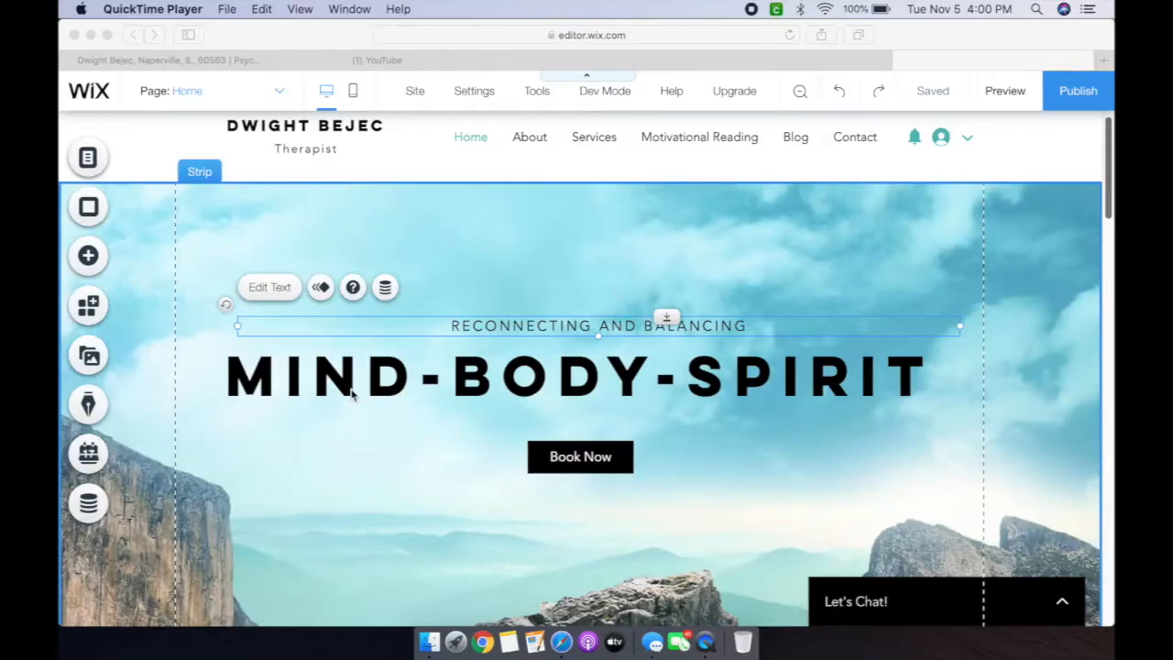
# - Replace both hyphens in the main heading with slashes so it reads "MIND/BODY/SPIRIT", and close the text settings
pyautogui.click(349, 387)
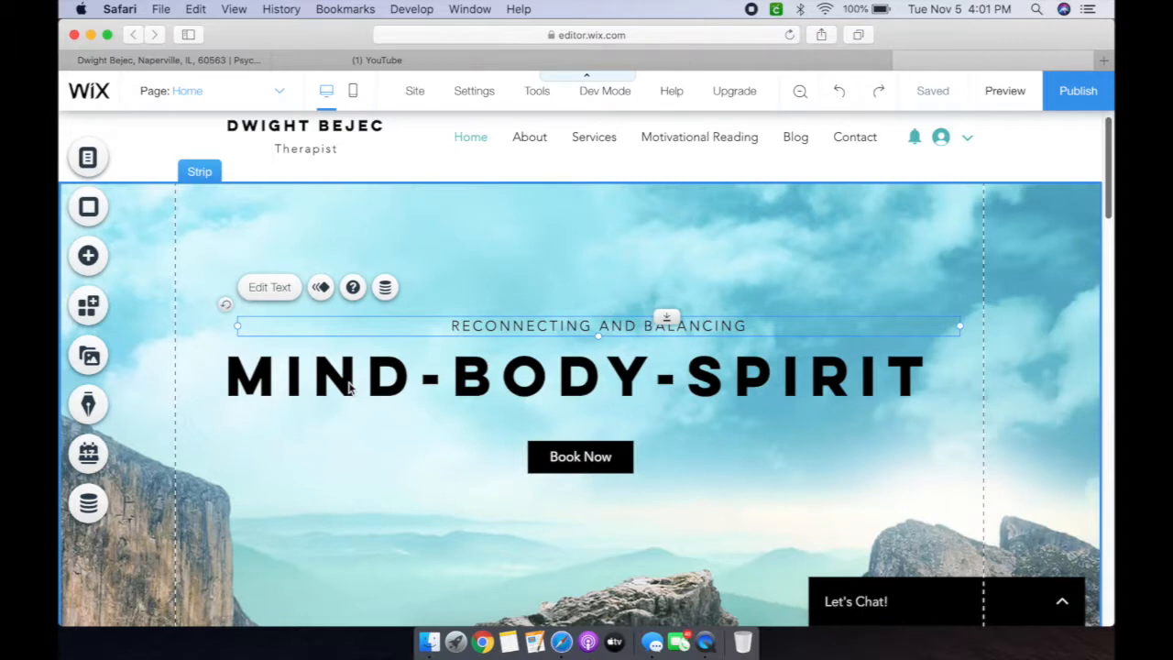
pyautogui.doubleClick(460, 372)
pyautogui.click(459, 372)
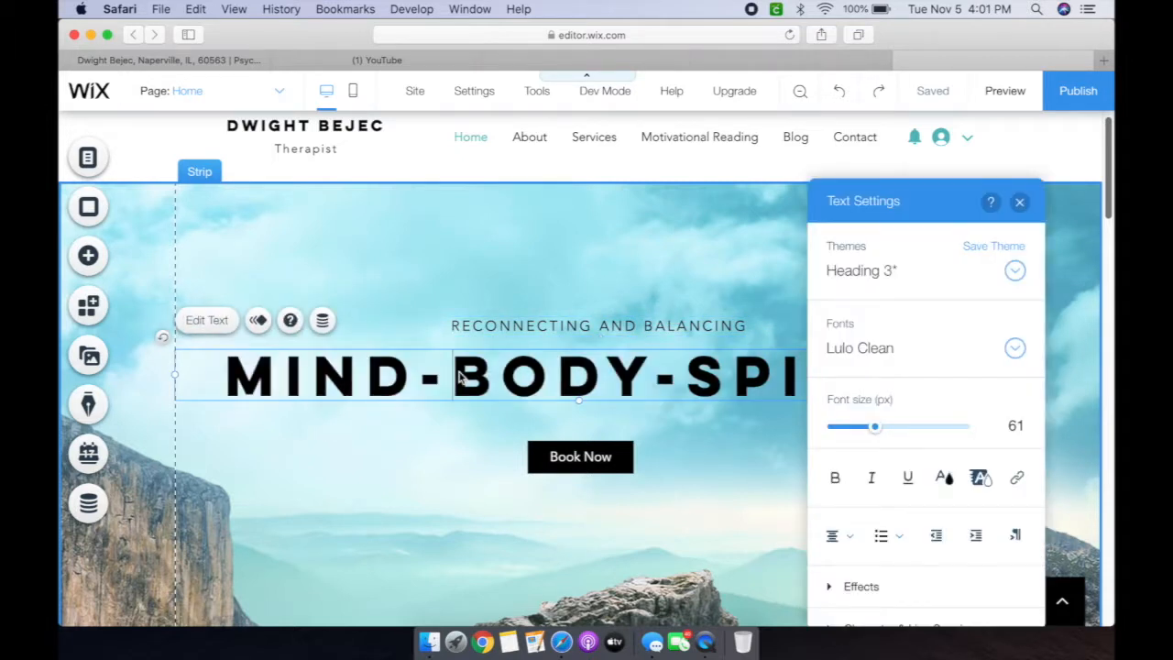
pyautogui.press('BackSpace')
pyautogui.press('BackSpace')
pyautogui.write('D/')
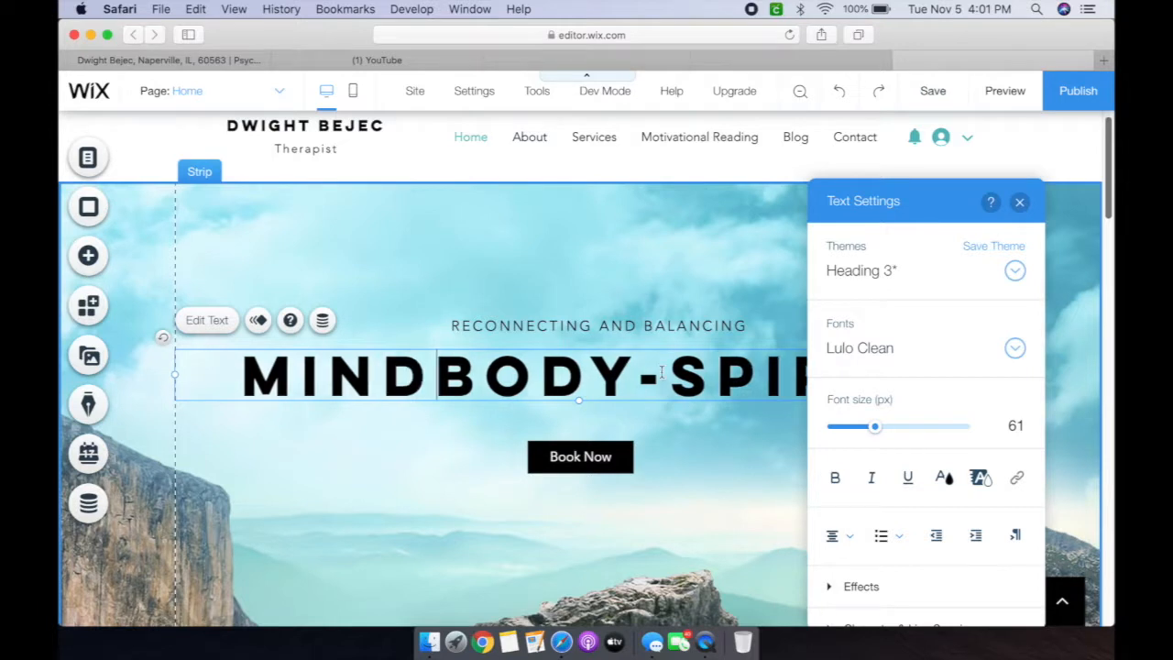
pyautogui.click(683, 383)
pyautogui.press('BackSpace')
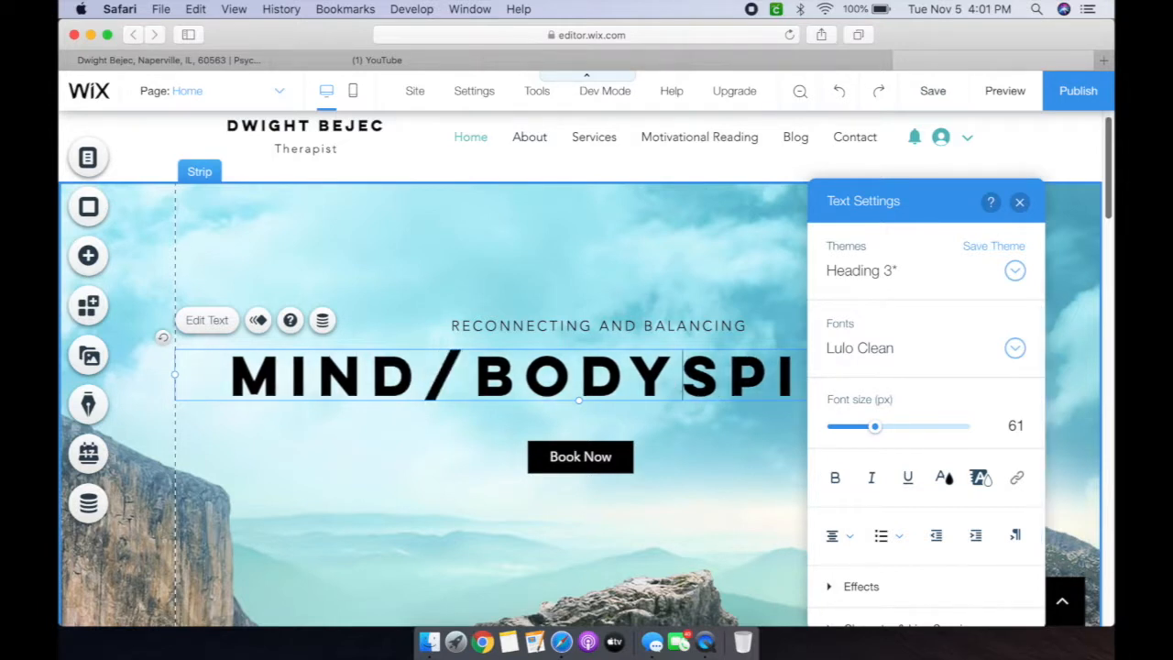
pyautogui.write('/')
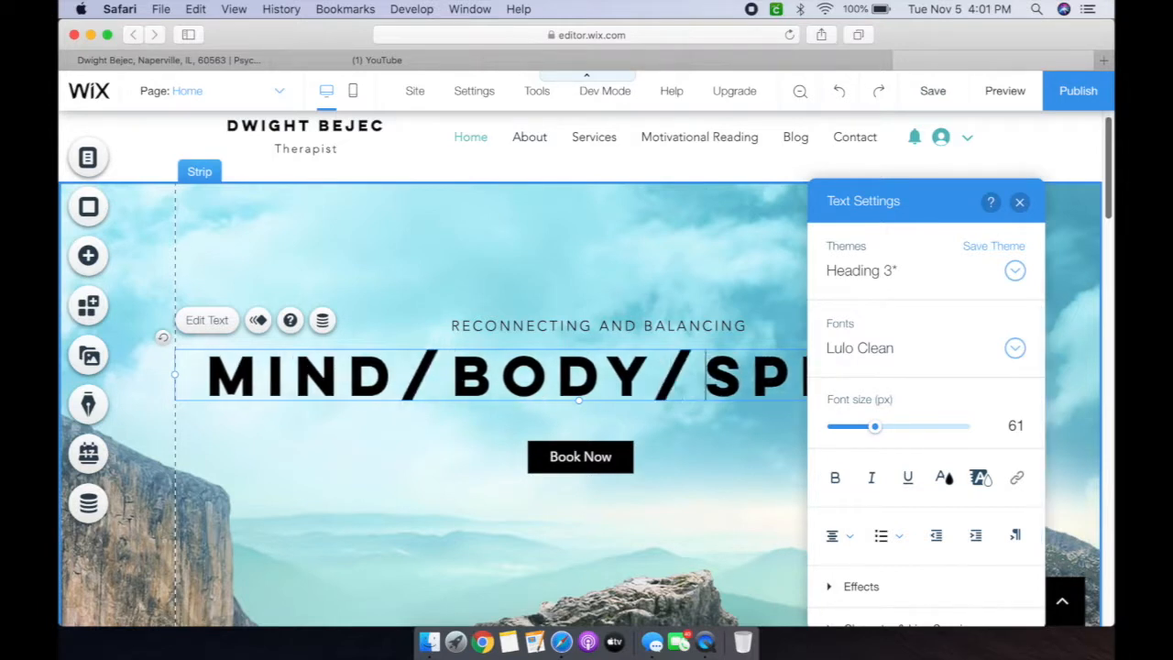
pyautogui.click(1020, 203)
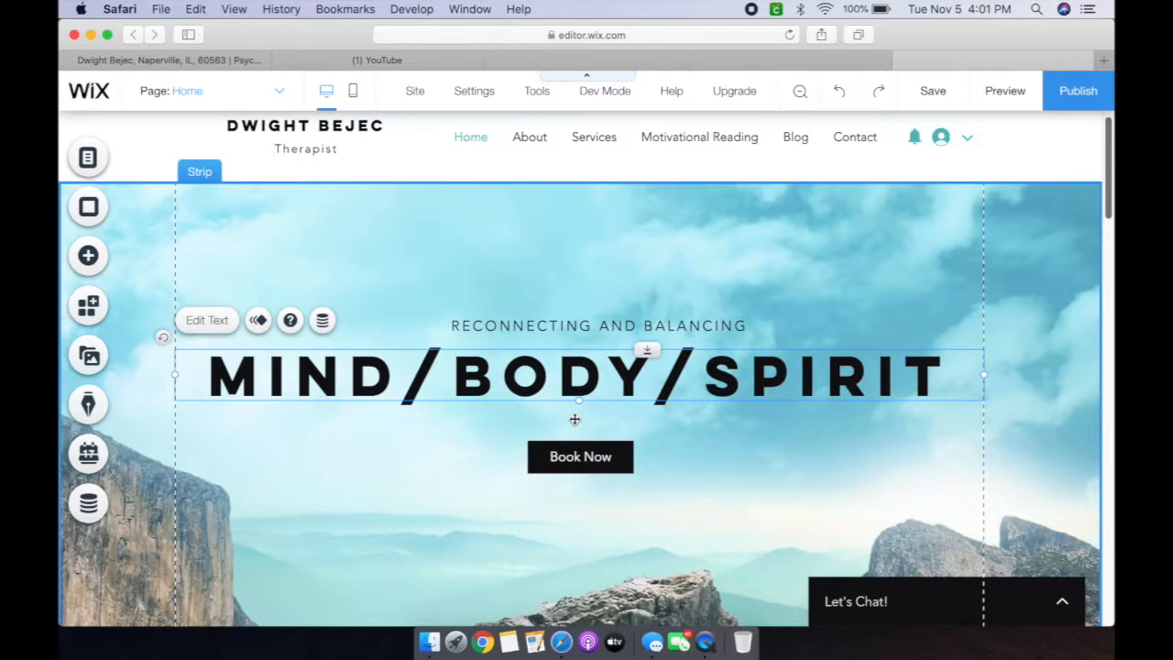
# - Open the background options of the strip behind the main heading and apply the Misty Slopes mountain image
pyautogui.scroll(-2, 602, 519)
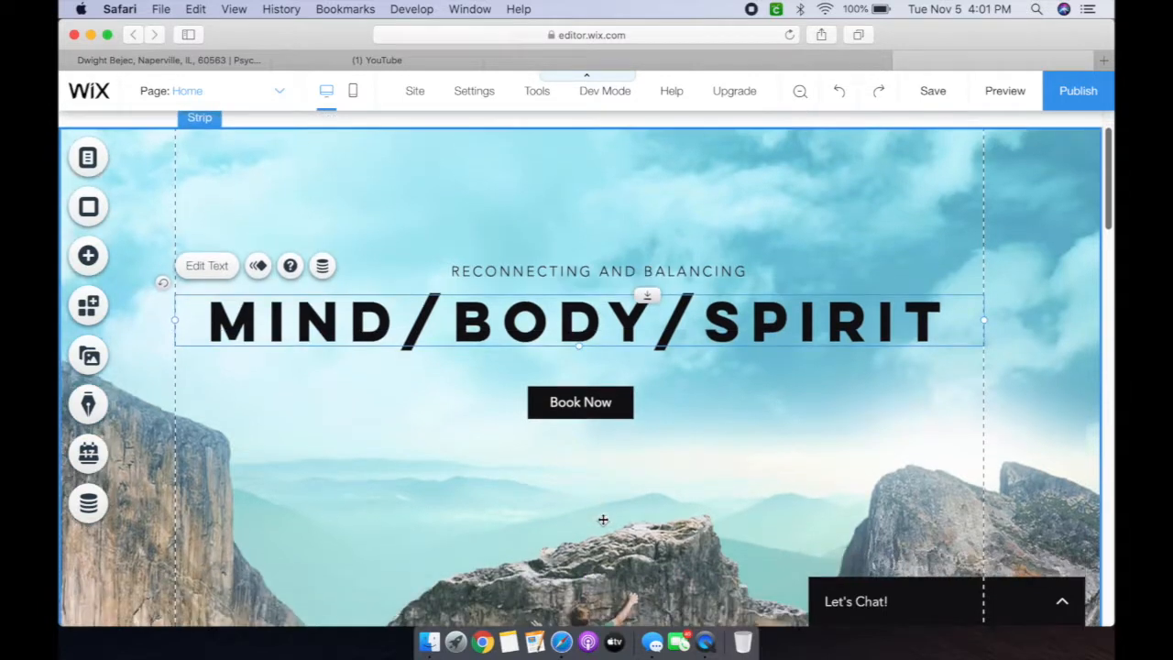
pyautogui.scroll(2, 602, 519)
pyautogui.click(643, 267)
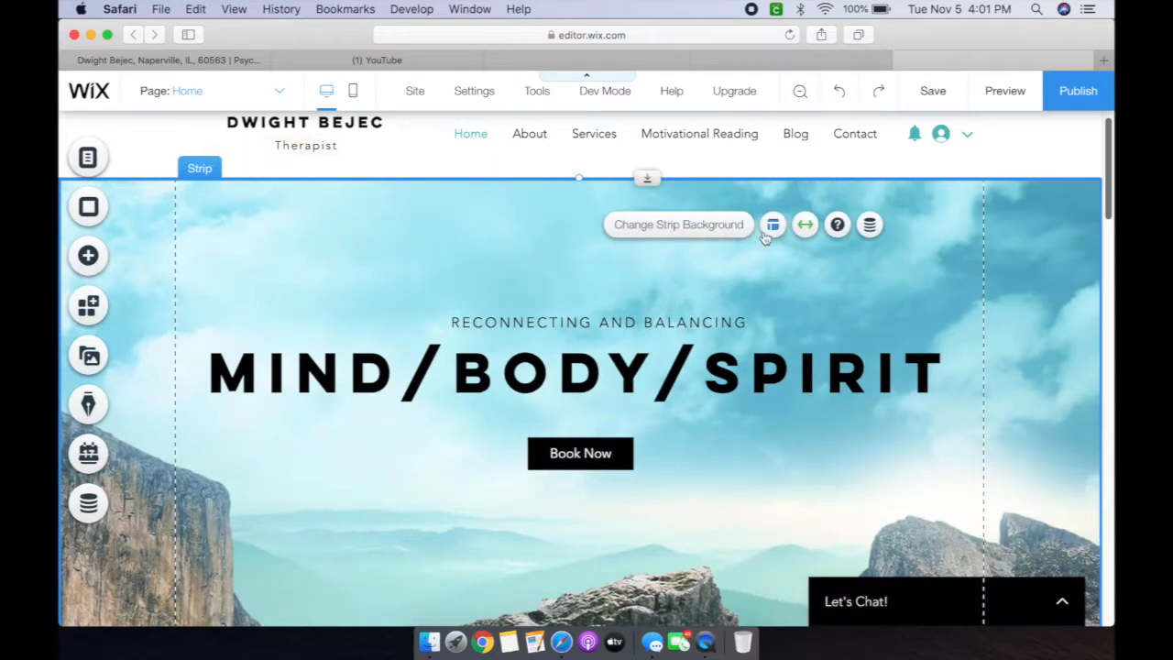
pyautogui.click(721, 235)
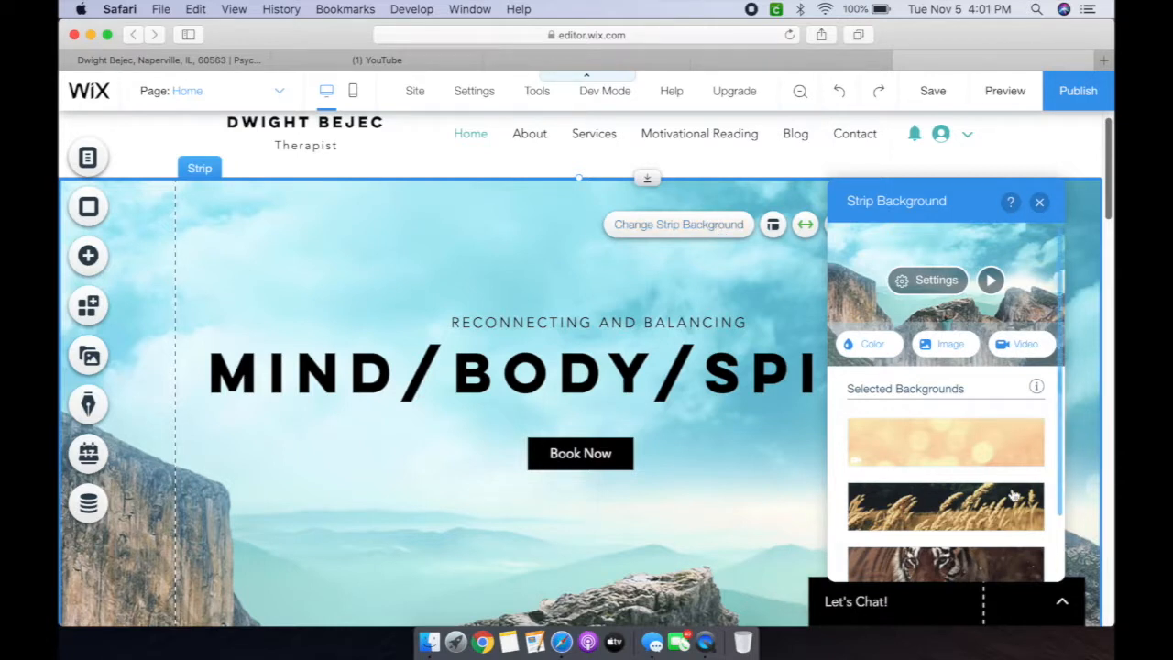
pyautogui.scroll(-3, 1015, 495)
pyautogui.scroll(1, 1013, 495)
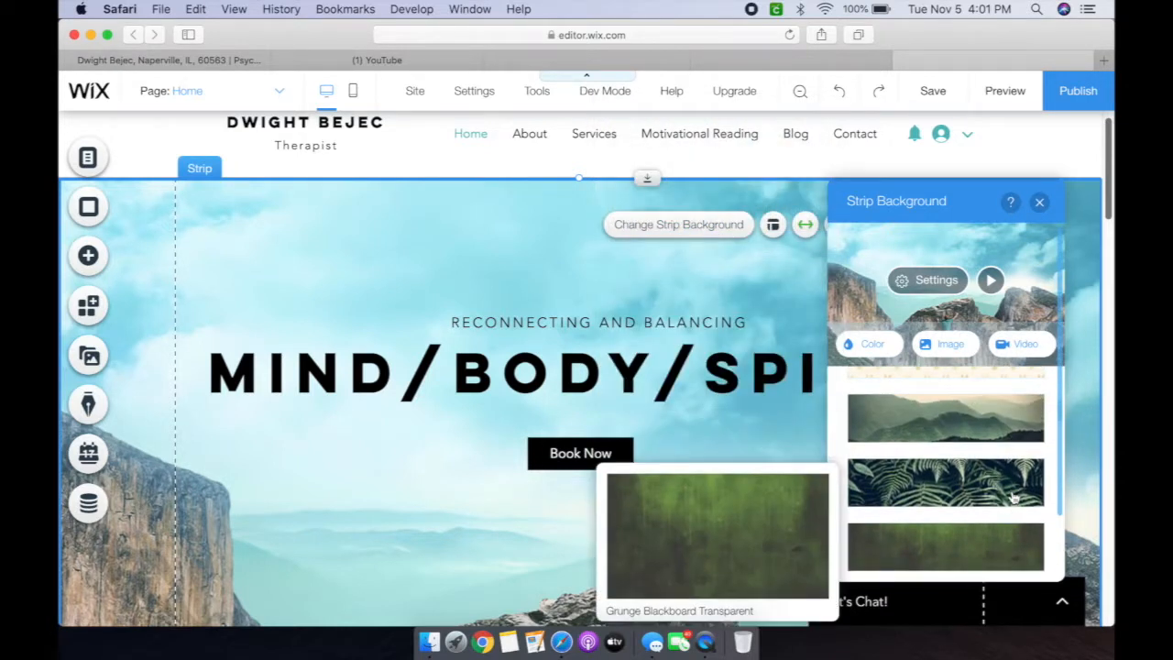
pyautogui.click(980, 411)
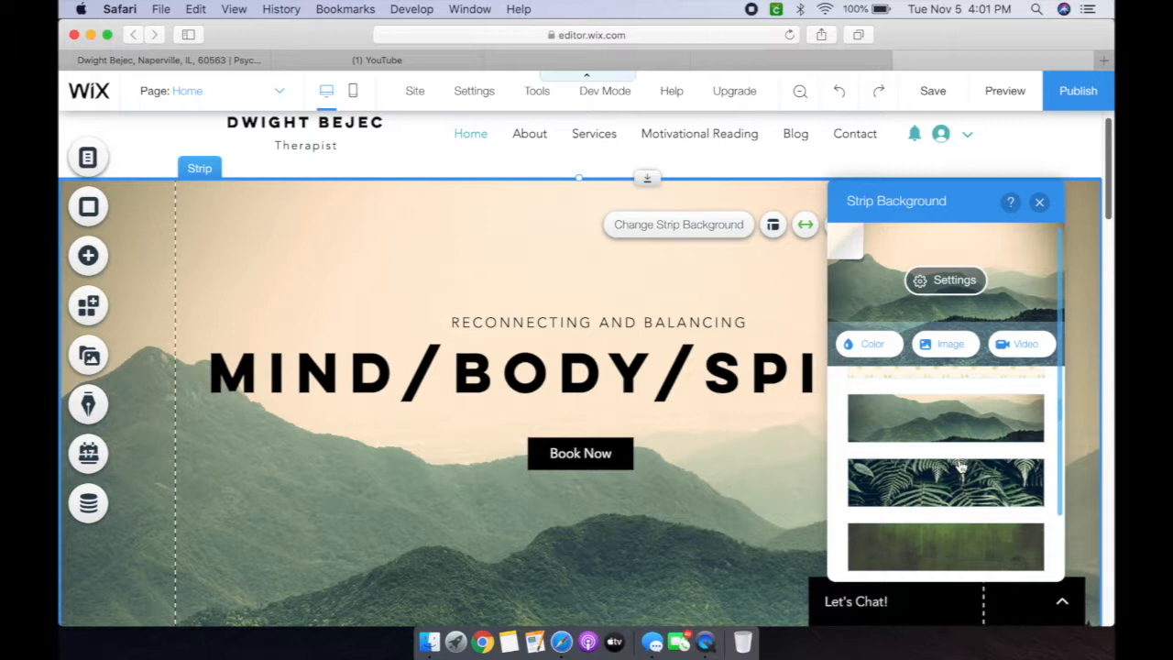
# - Try the image of a rocky mountain peak in clouds as the strip background
pyautogui.scroll(-3, 961, 470)
pyautogui.scroll(-2, 960, 481)
pyautogui.scroll(2, 961, 484)
pyautogui.click(961, 484)
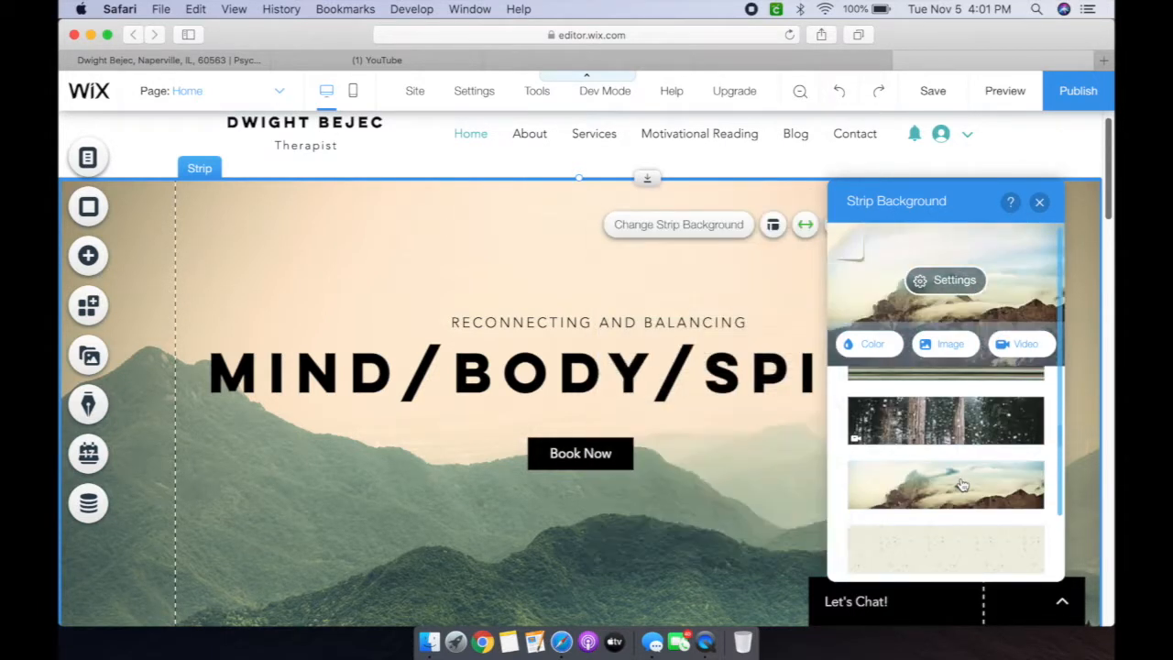
# - Try the dark rippling ocean water video as the strip background
pyautogui.scroll(-1, 961, 484)
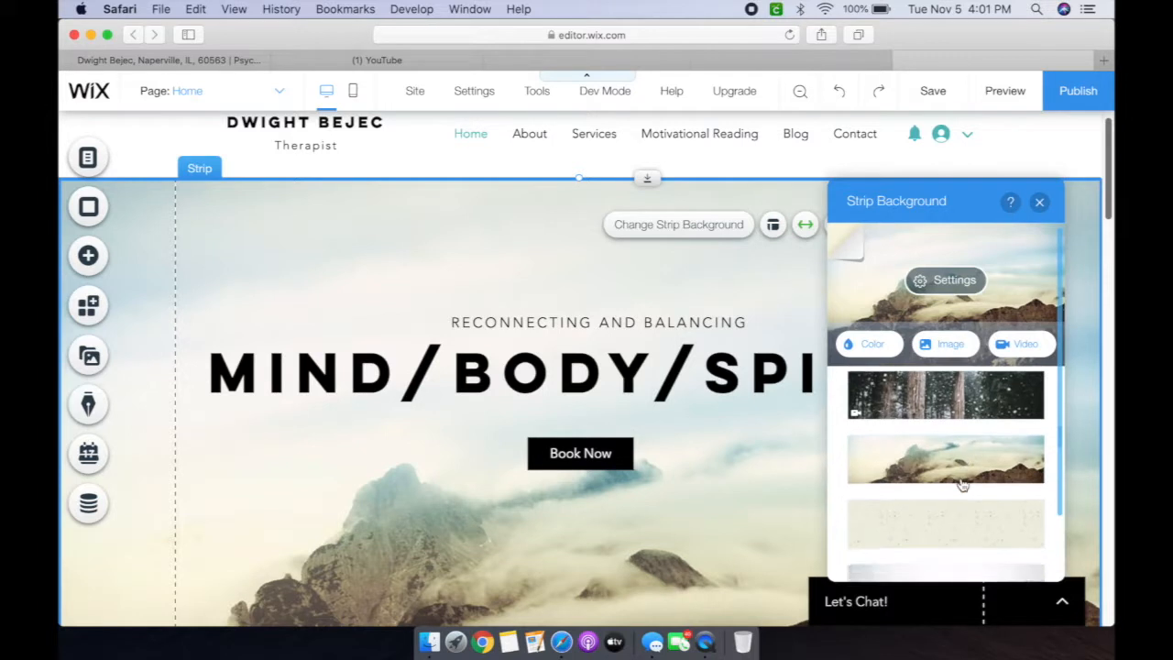
pyautogui.scroll(-10, 962, 484)
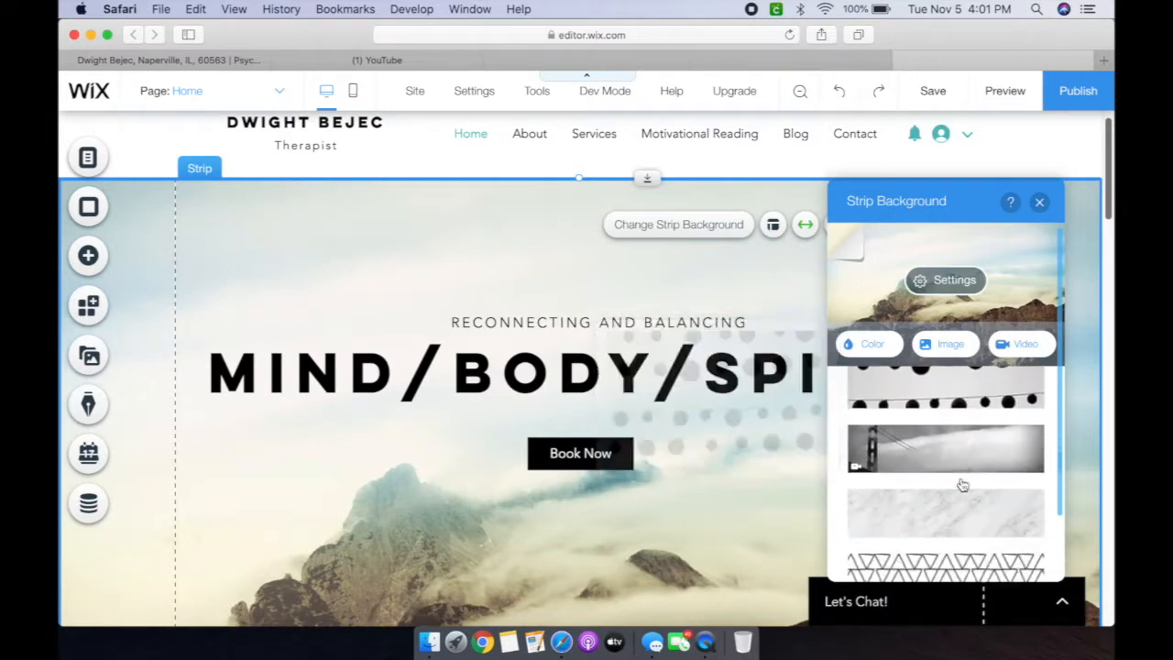
pyautogui.scroll(-8, 962, 484)
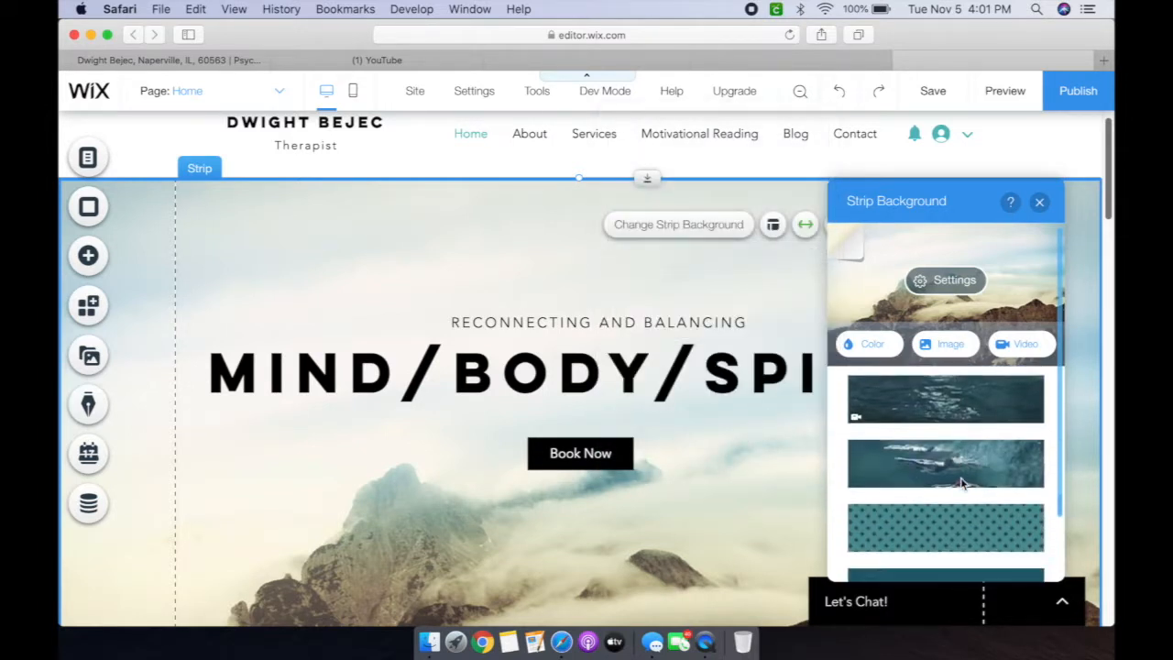
pyautogui.click(981, 382)
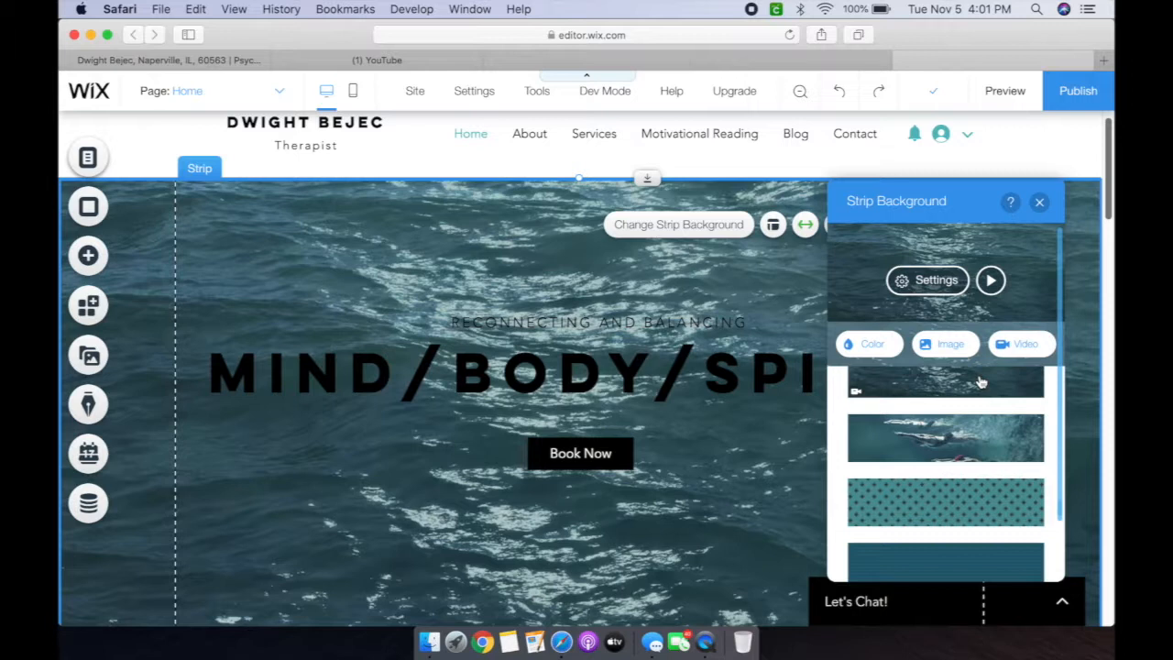
# - Try the starry night sky with tree silhouettes as the strip background and review it down the page
pyautogui.scroll(-10, 955, 491)
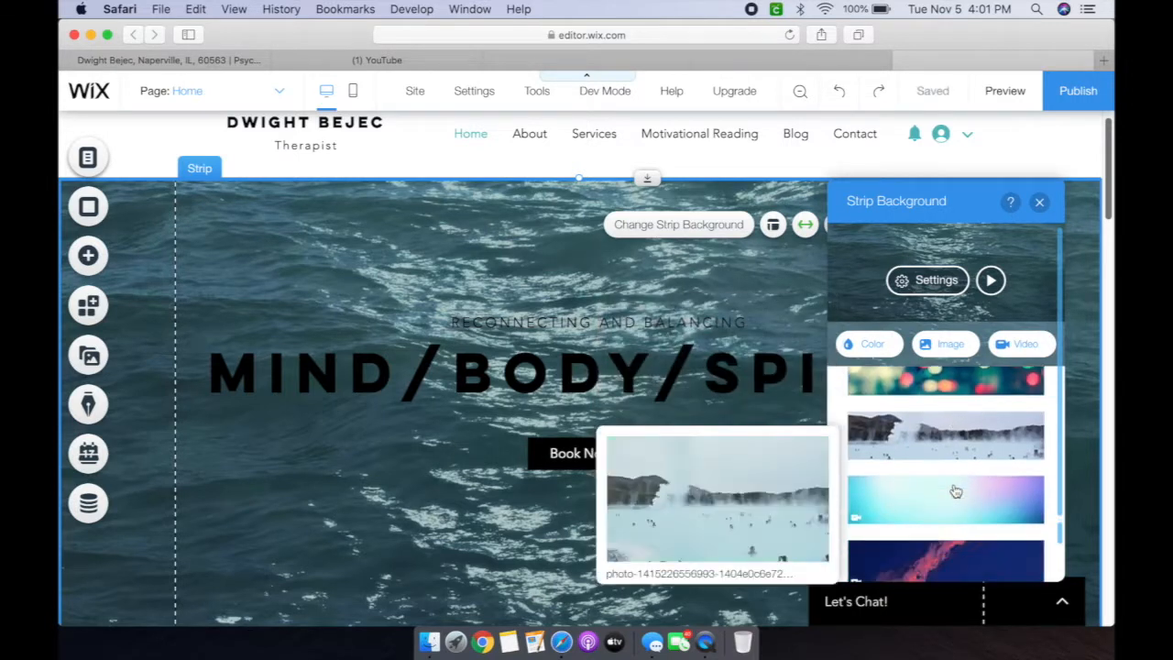
pyautogui.scroll(-5, 955, 491)
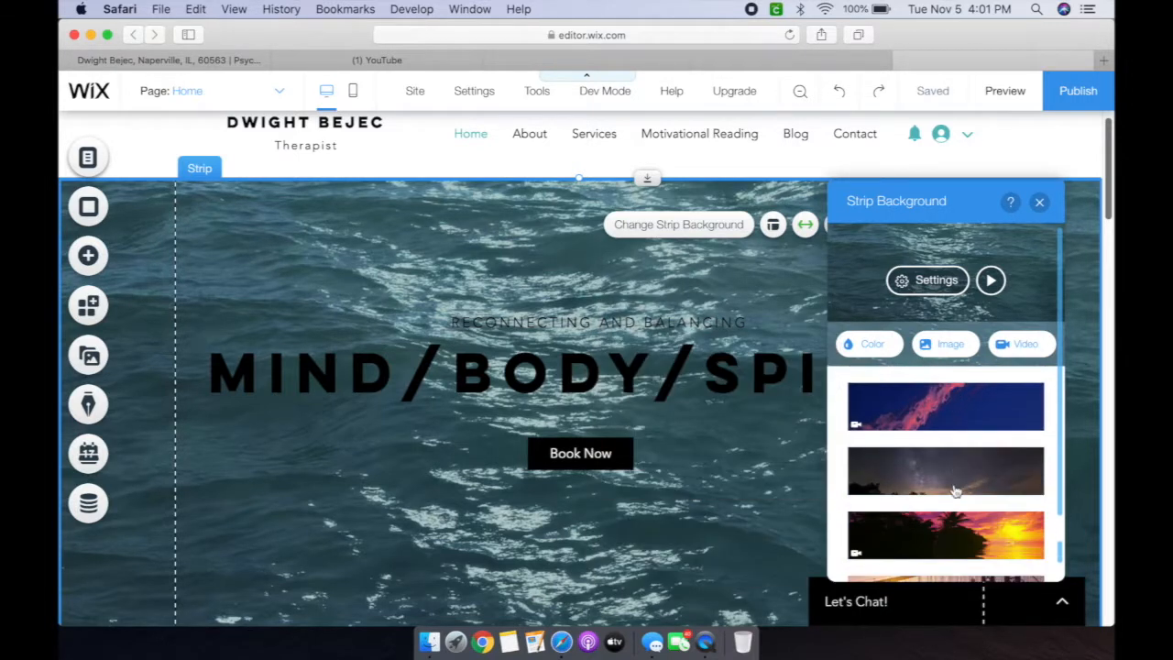
pyautogui.scroll(2, 955, 491)
pyautogui.click(950, 446)
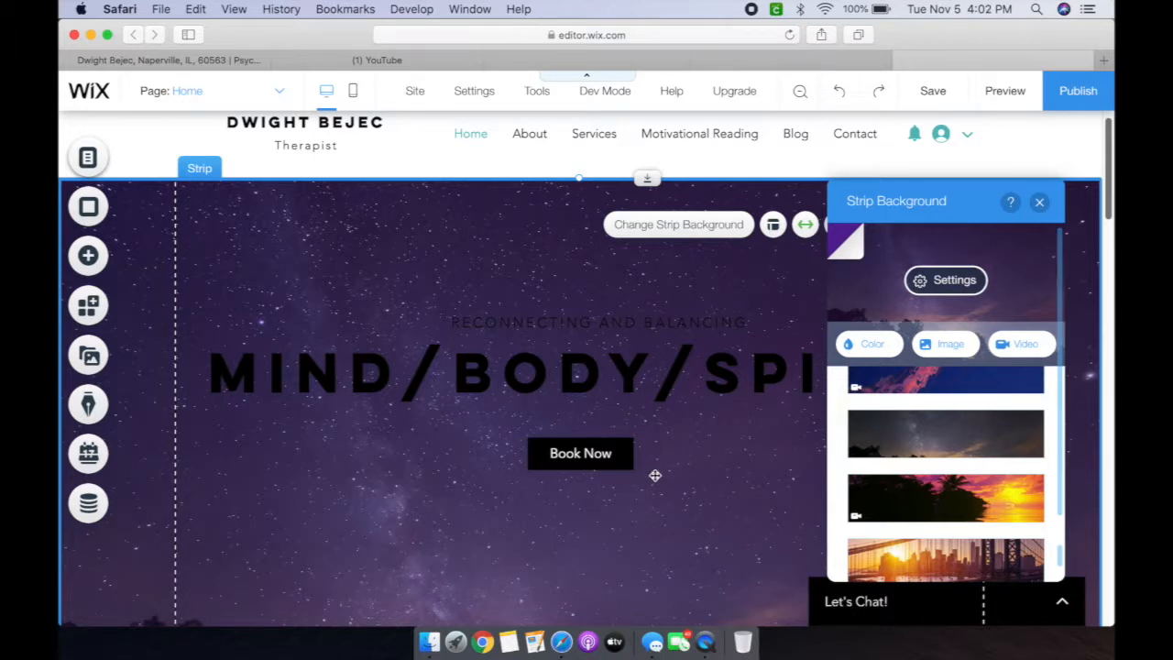
pyautogui.scroll(-4, 655, 475)
pyautogui.scroll(-1, 655, 475)
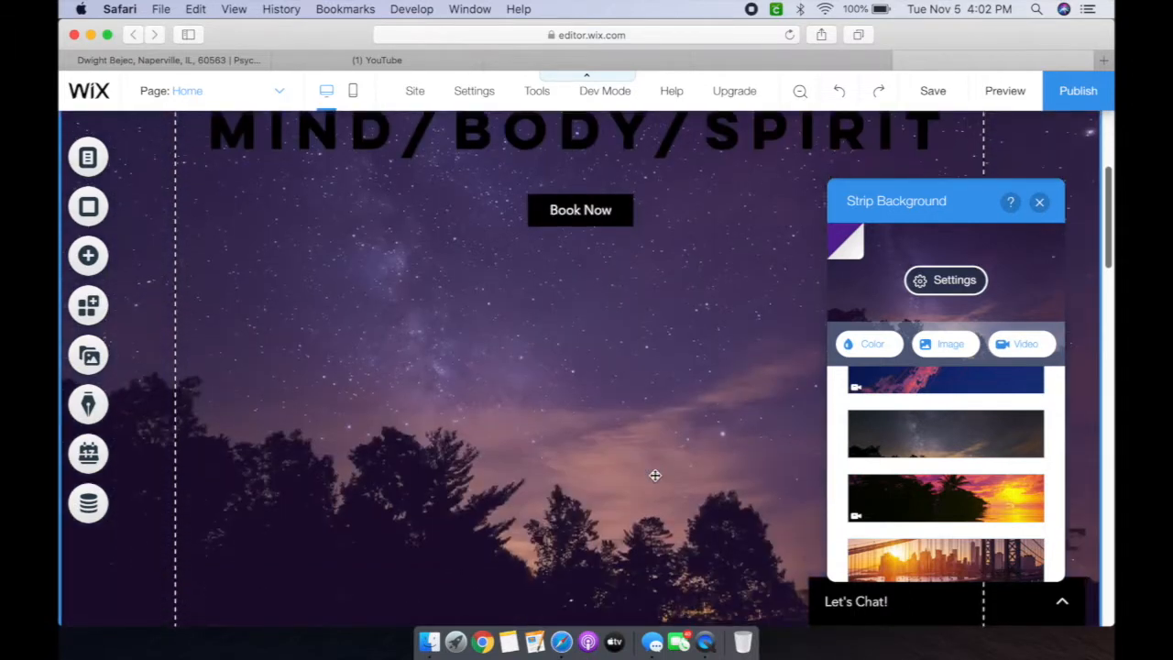
pyautogui.scroll(5, 656, 475)
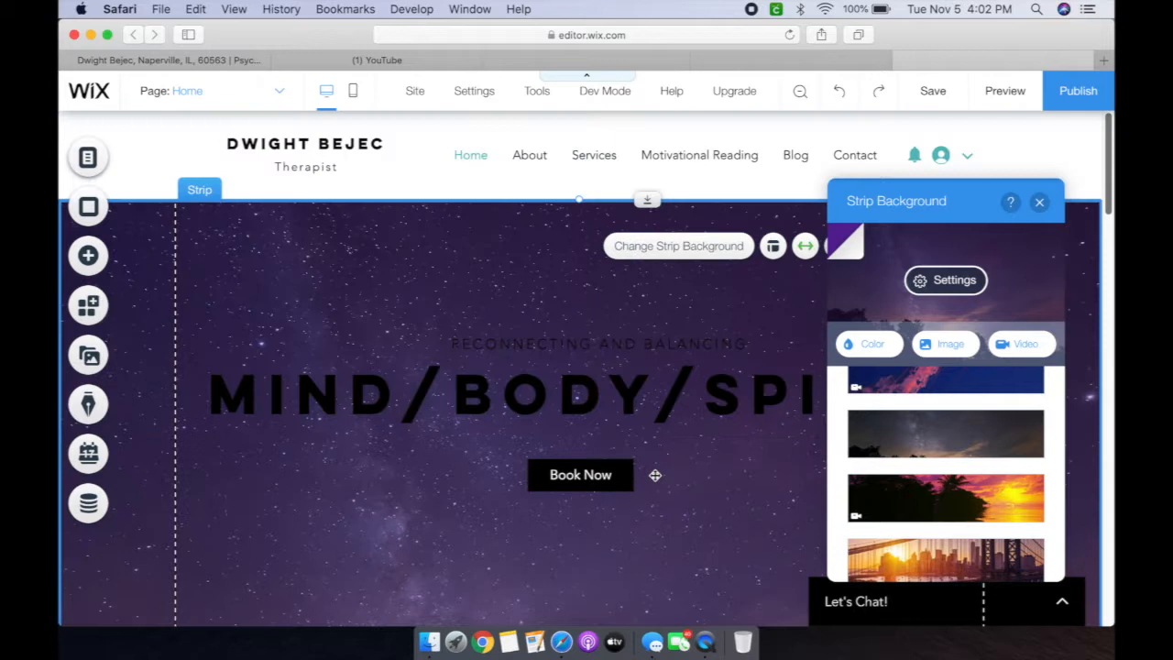
# - Try the pink gradient as the strip background
pyautogui.scroll(-5, 956, 515)
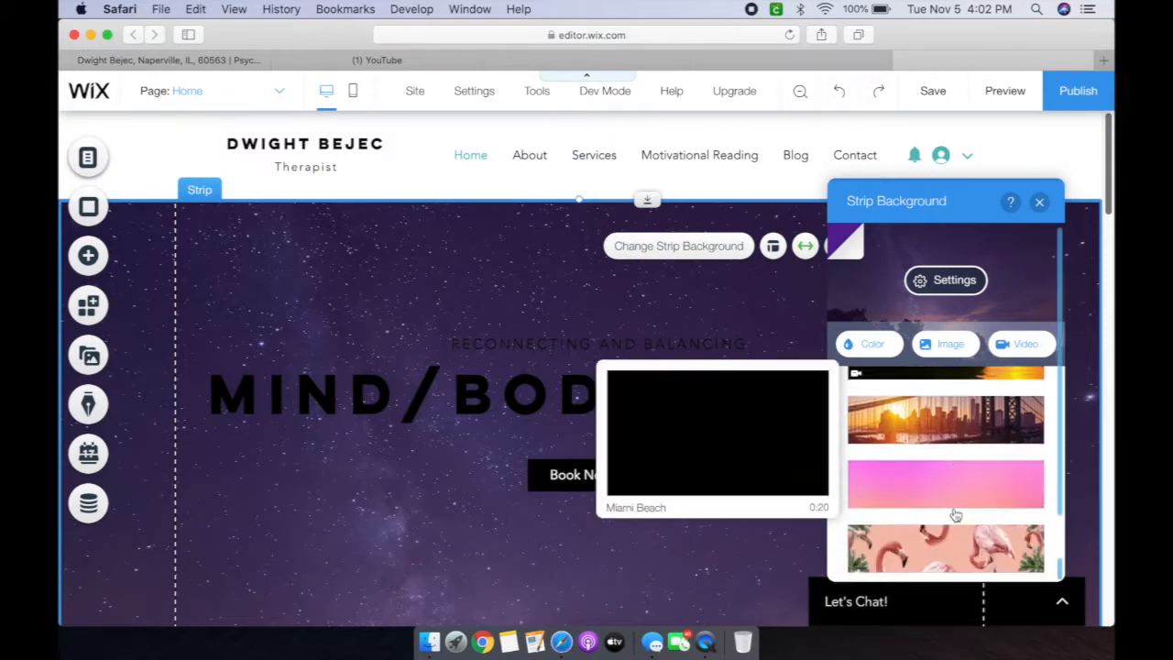
pyautogui.scroll(2, 956, 515)
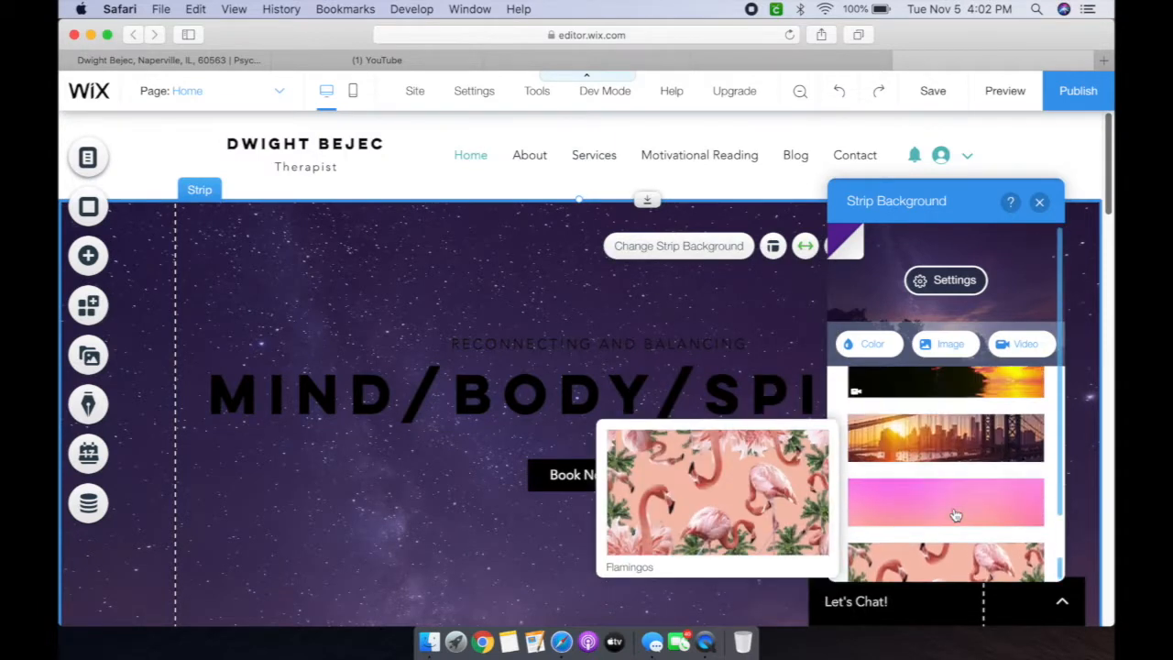
pyautogui.click(956, 515)
# - Try the Modern Chicago Skyline image as the strip background and review it on the page
pyautogui.scroll(-5, 956, 515)
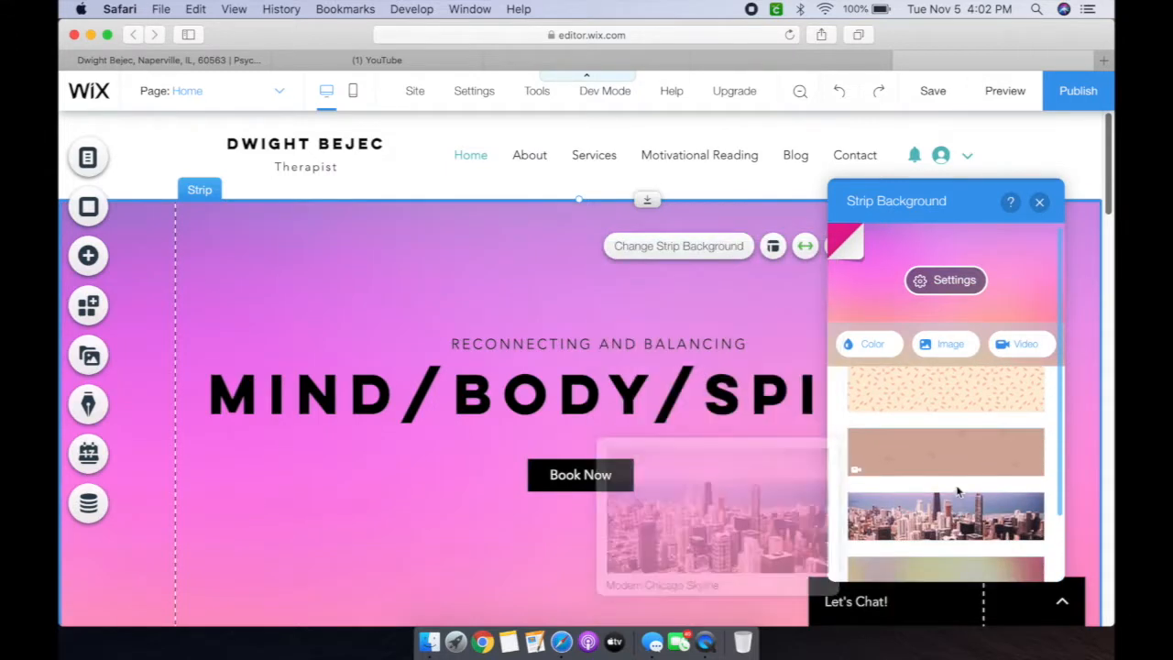
pyautogui.scroll(-2, 956, 508)
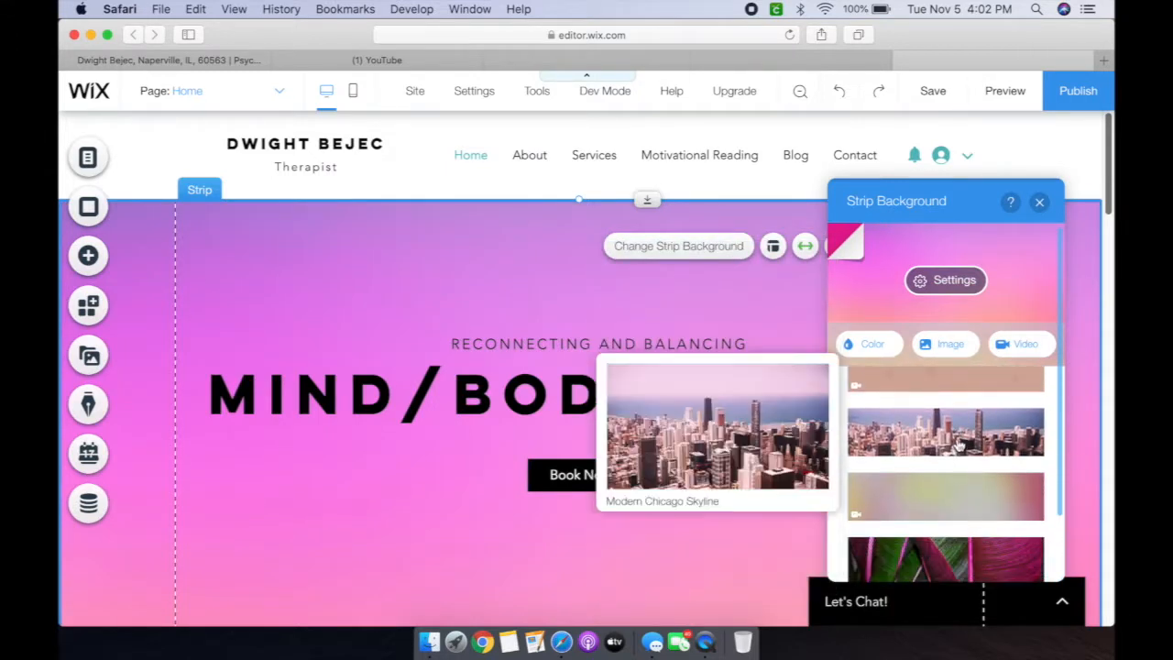
pyautogui.click(958, 445)
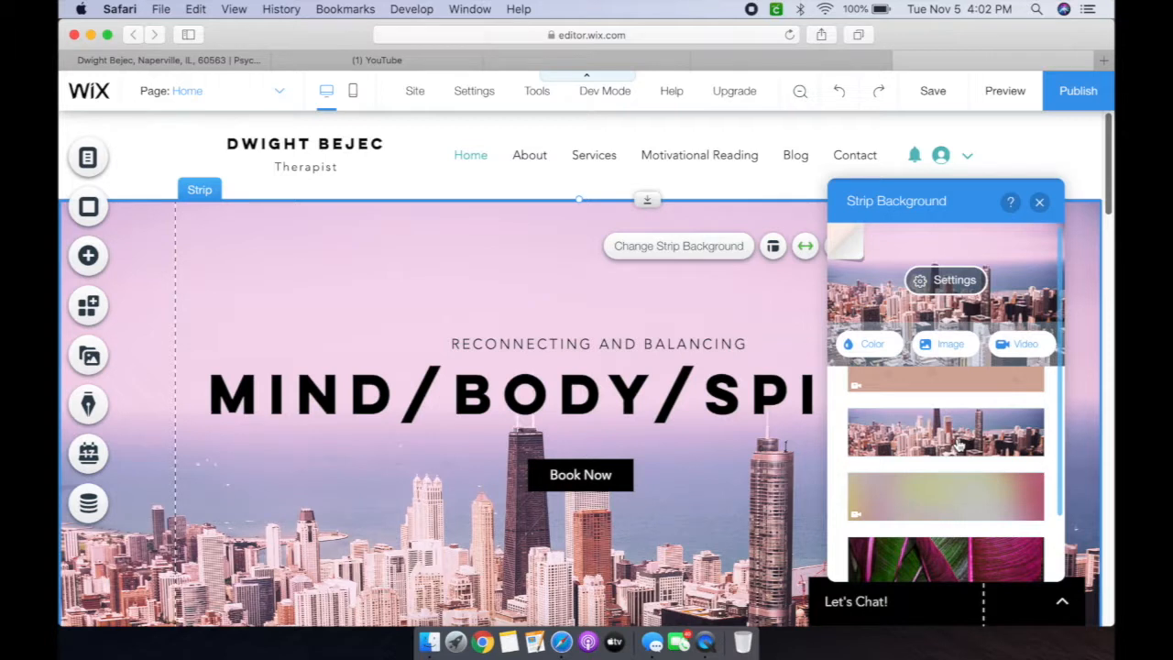
pyautogui.scroll(-5, 957, 444)
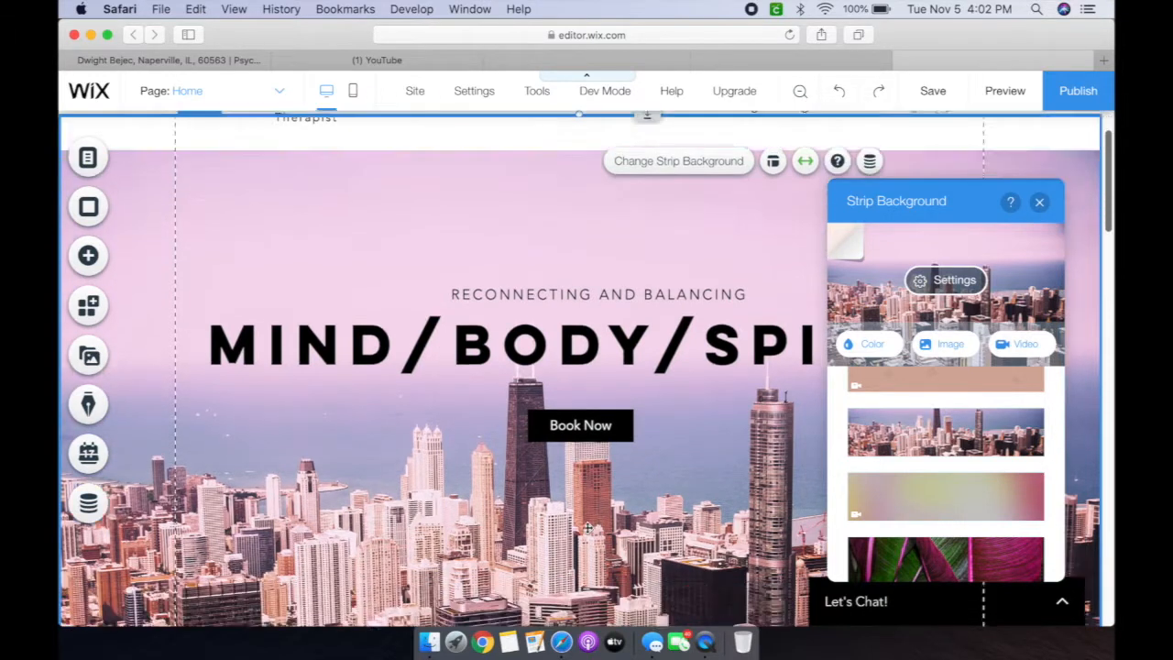
# - Set the strip background back to the Misty Slopes image
pyautogui.scroll(1, 951, 468)
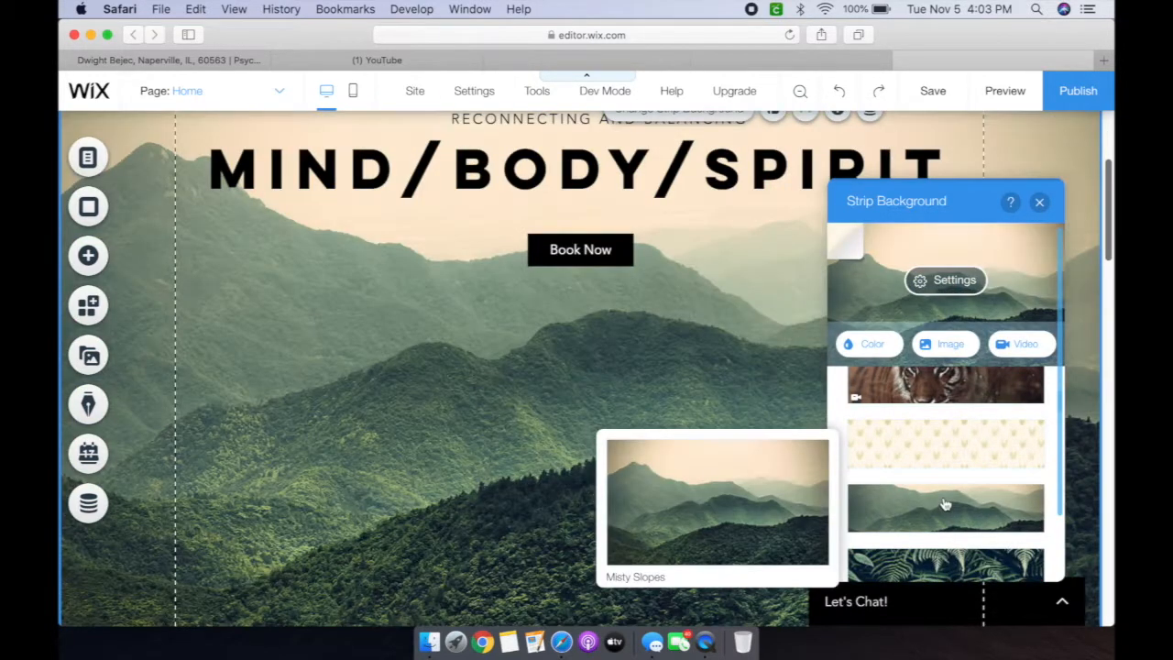
pyautogui.click(946, 504)
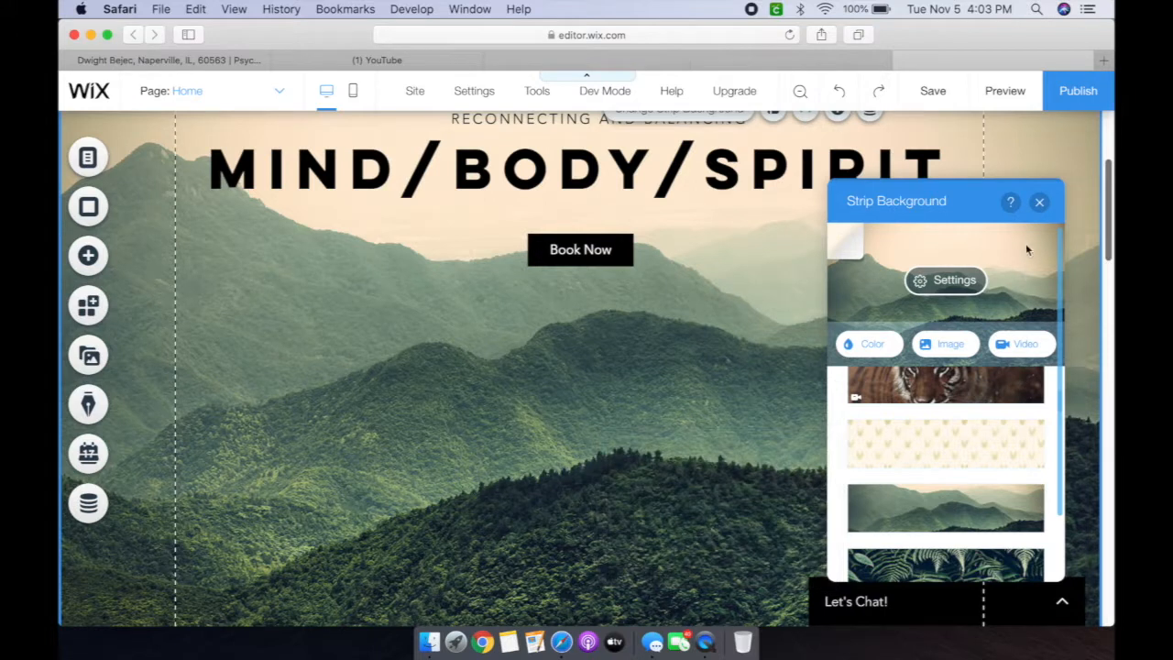
# - Close the strip background settings and move the tagline, MIND/BODY/SPIRIT heading and Book Now button together slightly higher in the strip
pyautogui.click(1039, 202)
pyautogui.scroll(5, 684, 442)
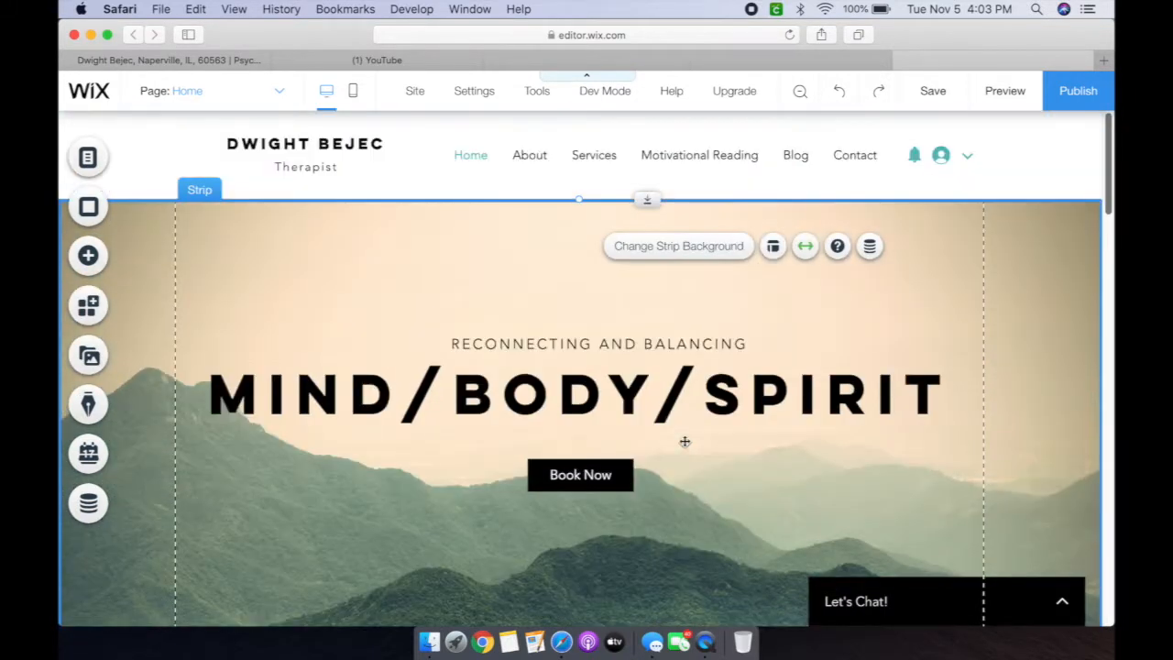
pyautogui.scroll(-2, 685, 441)
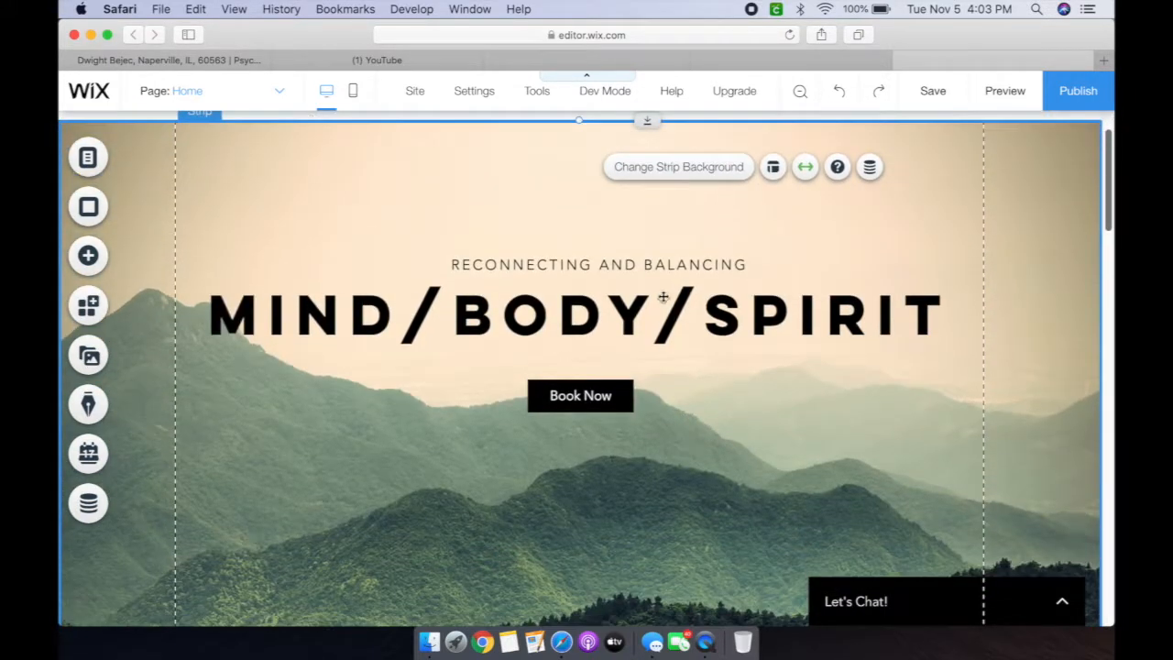
pyautogui.click(650, 302)
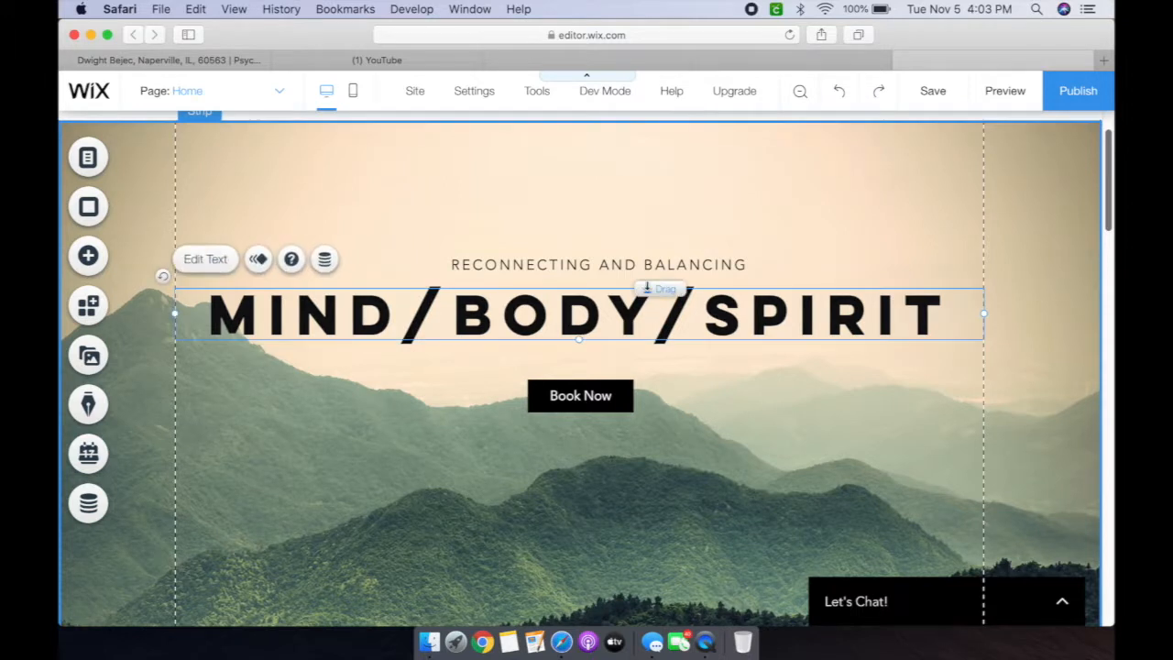
pyautogui.click(582, 393)
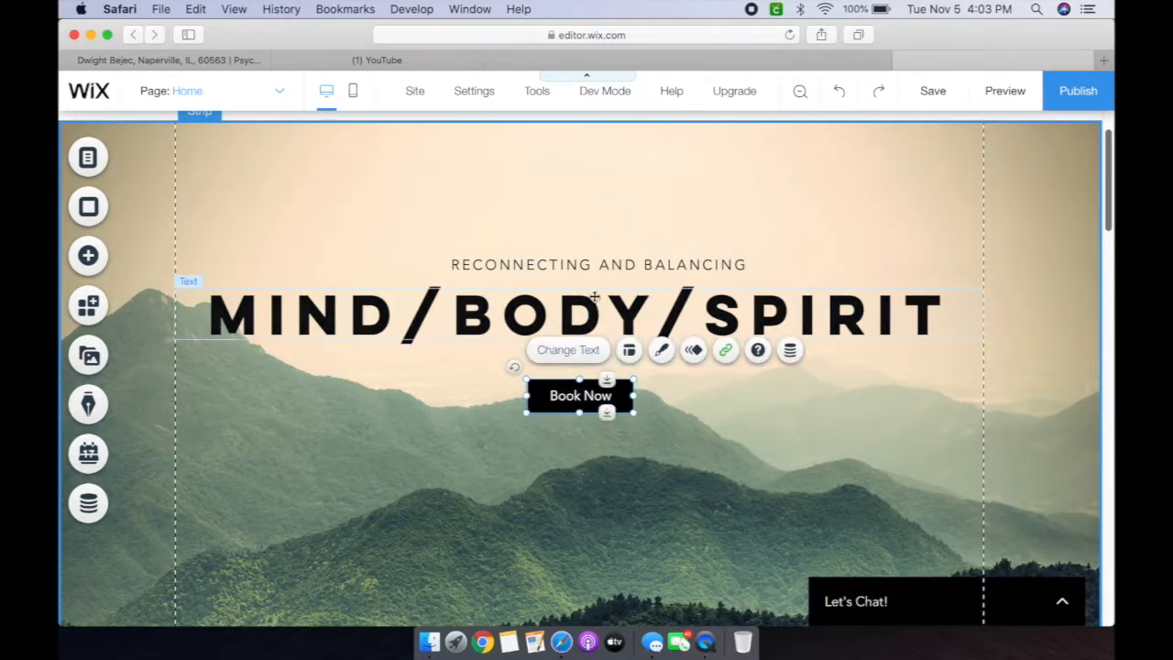
pyautogui.keyDown('shift'); pyautogui.click(595, 311); pyautogui.keyUp('shift')
pyautogui.keyDown('shift'); pyautogui.click(592, 266); pyautogui.keyUp('shift')
pyautogui.moveTo(591, 266); pyautogui.dragTo(592, 224)
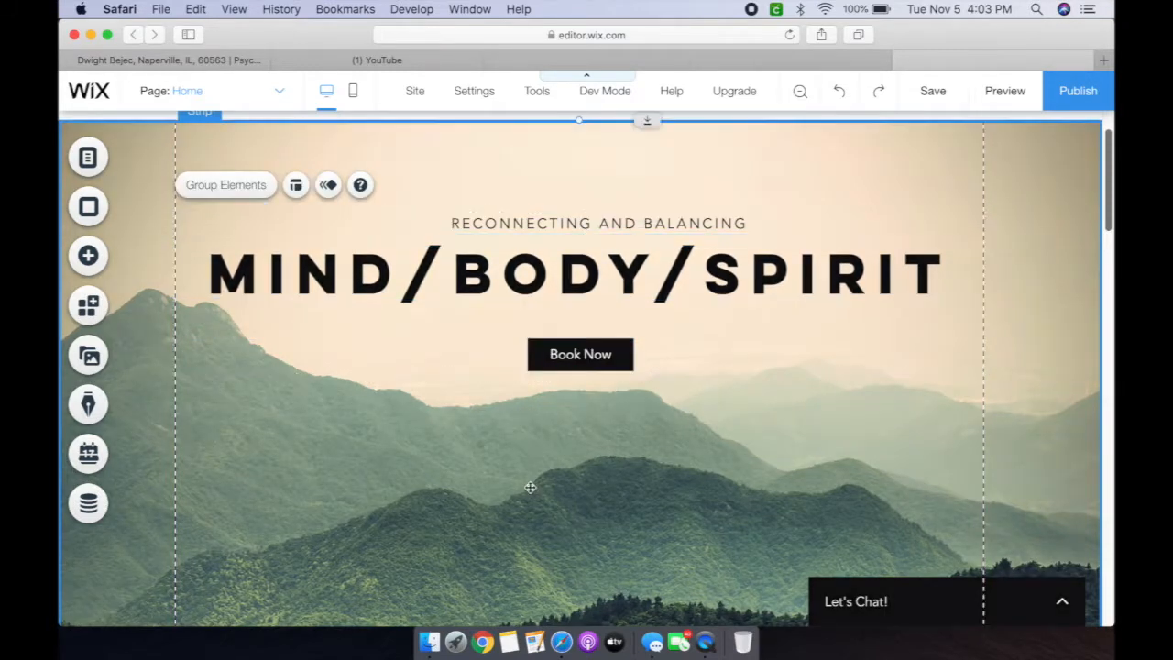
pyautogui.click(530, 487)
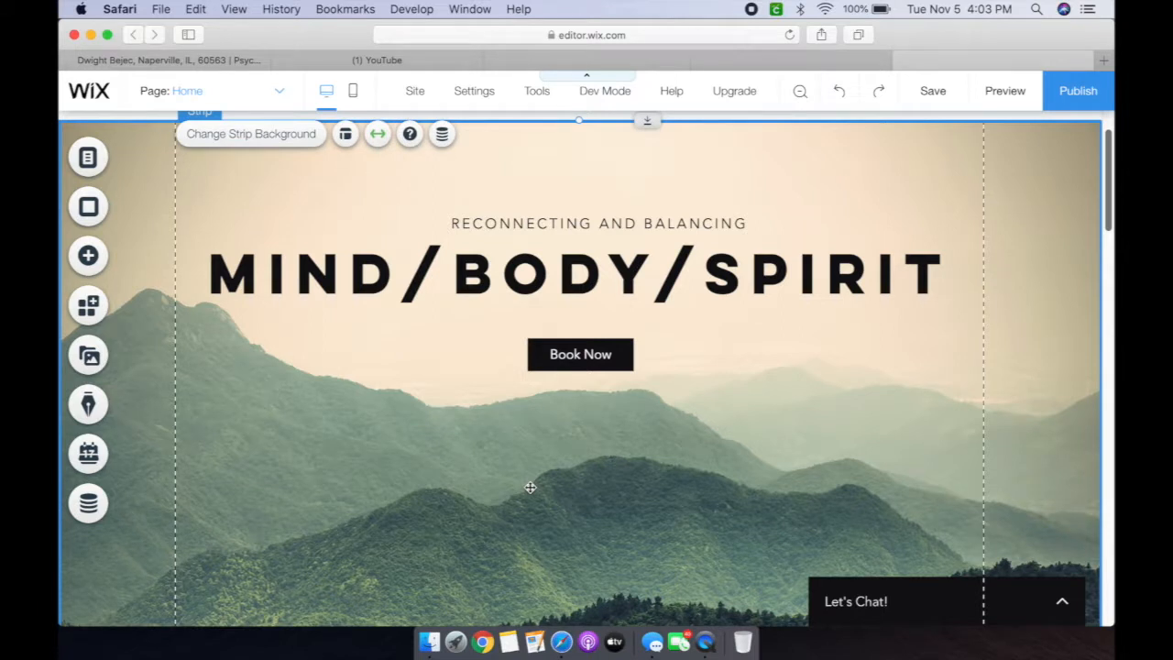
# - Shorten the green mountain strip by raising its lower edge away from the About Me section
pyautogui.scroll(1, 614, 504)
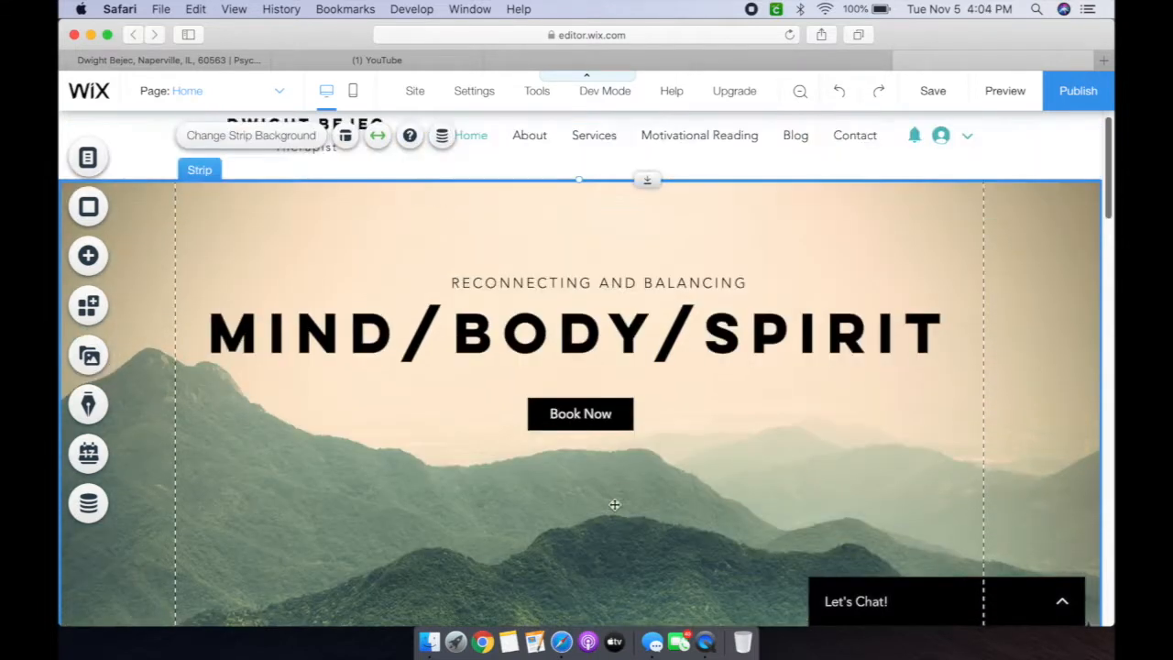
pyautogui.scroll(1, 615, 504)
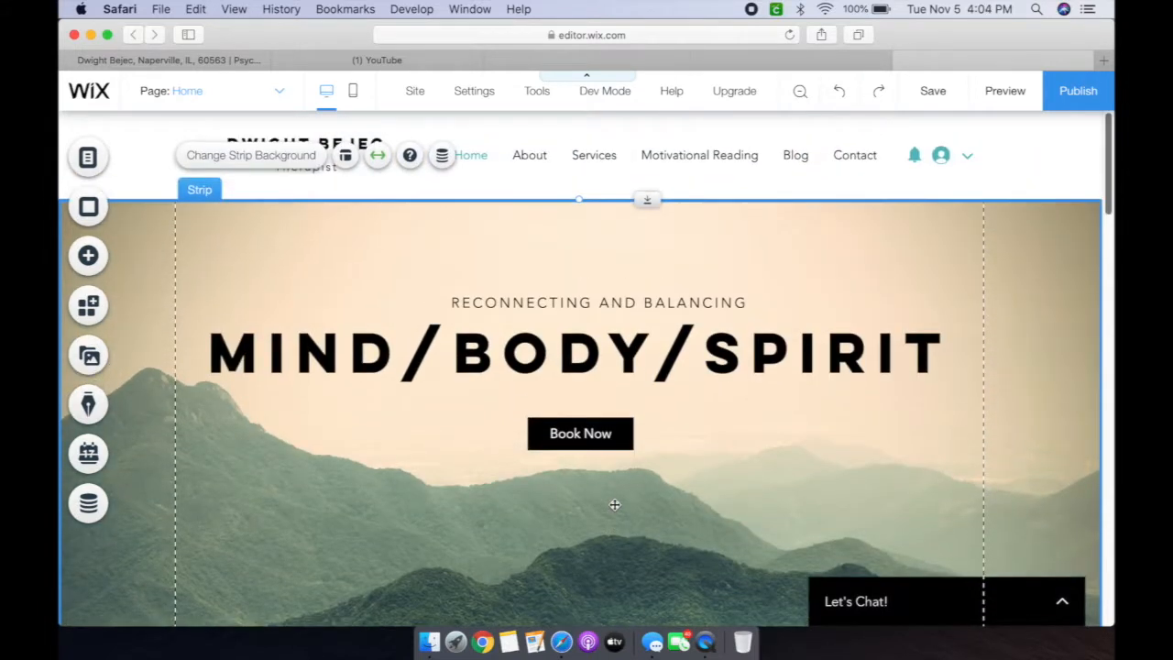
pyautogui.scroll(-5, 614, 504)
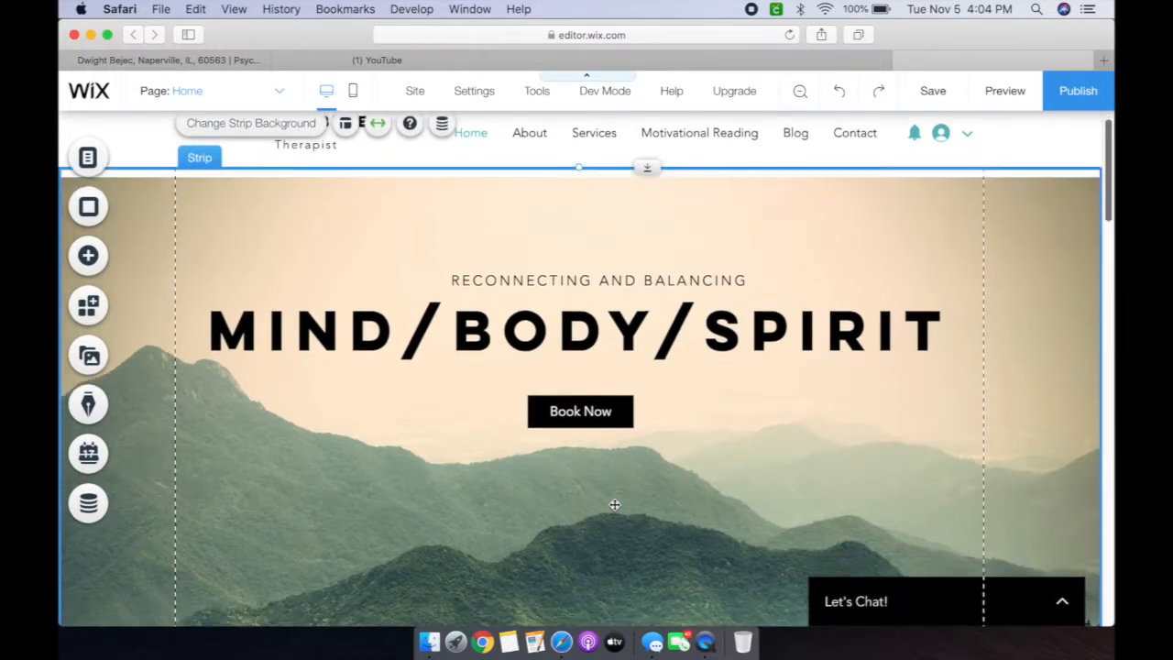
pyautogui.scroll(-3, 614, 504)
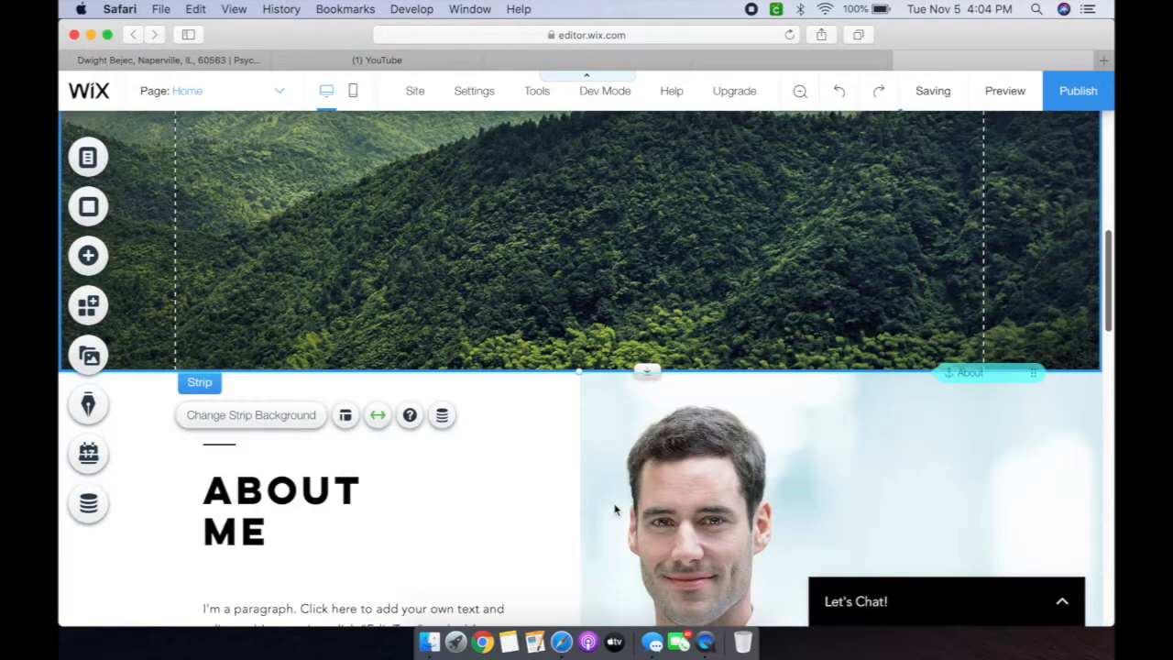
pyautogui.scroll(2, 614, 506)
pyautogui.scroll(3, 613, 527)
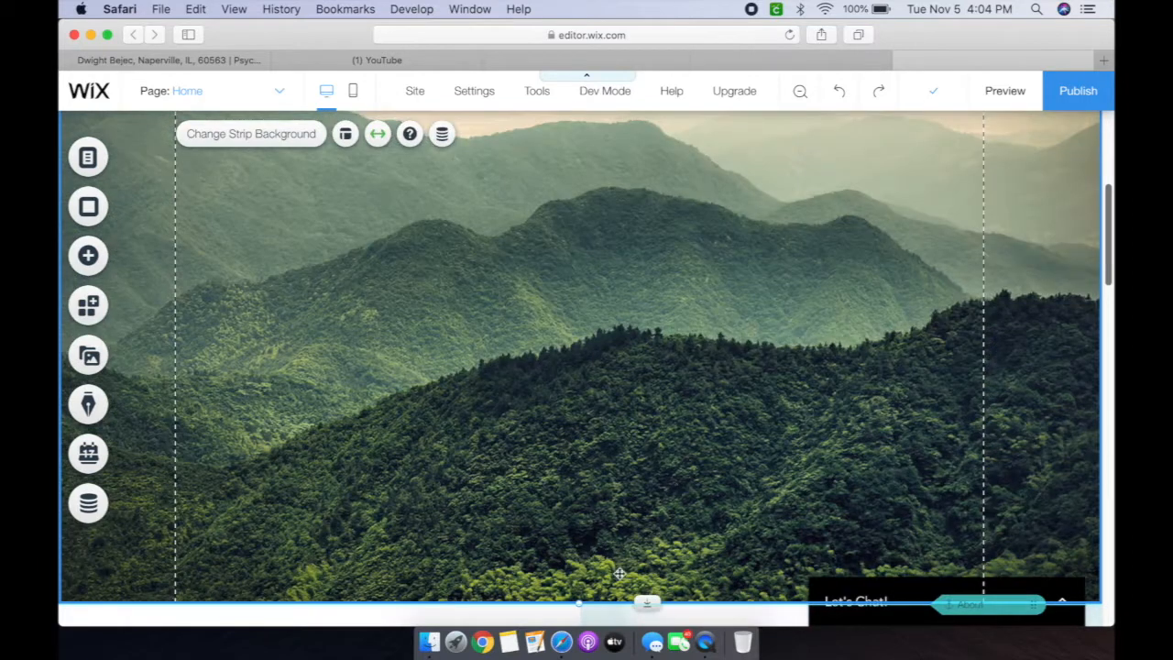
pyautogui.scroll(-3, 584, 413)
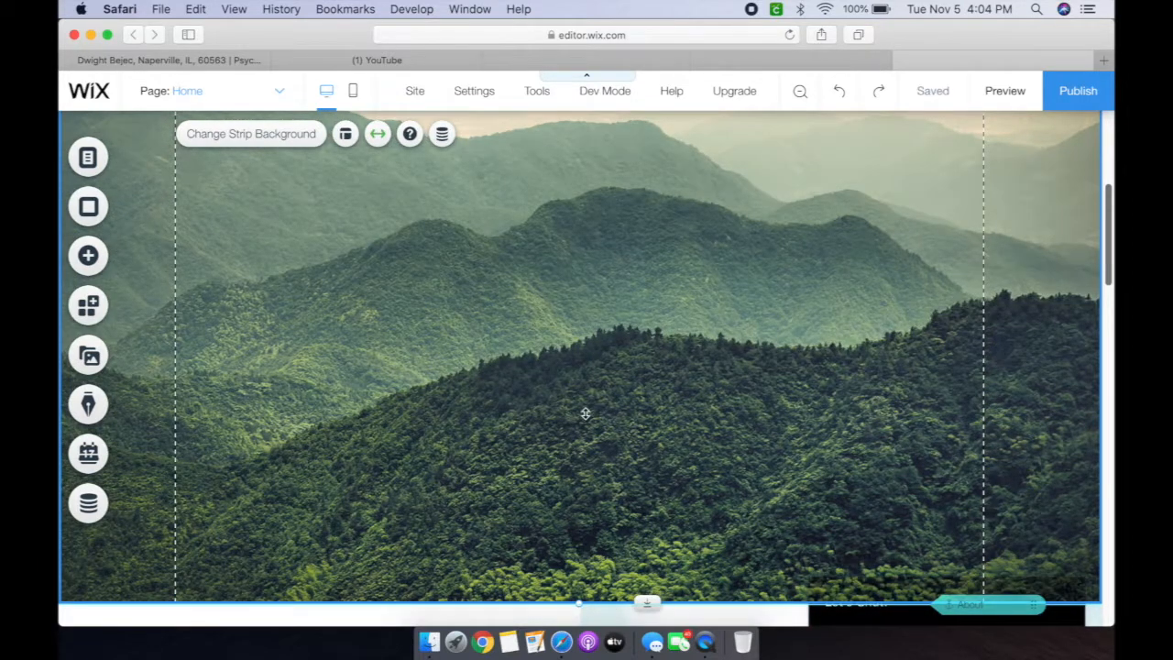
pyautogui.scroll(5, 584, 413)
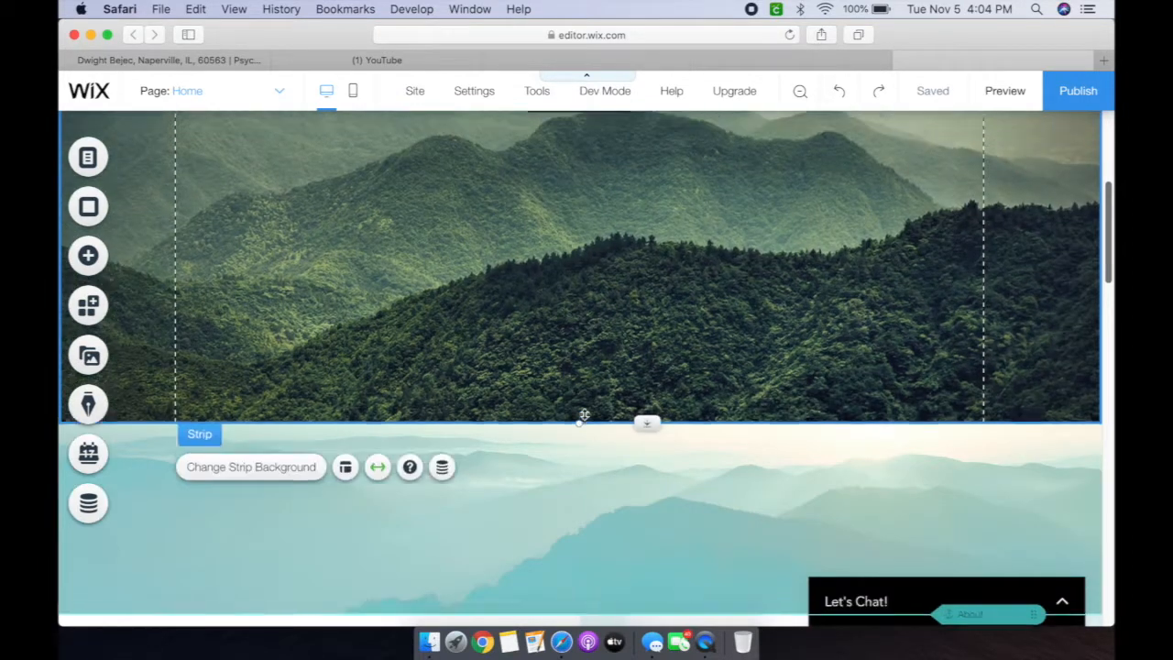
# - Examine the page background exposed beneath the mountain strip and behind the sections down to the footer
pyautogui.scroll(-10, 584, 414)
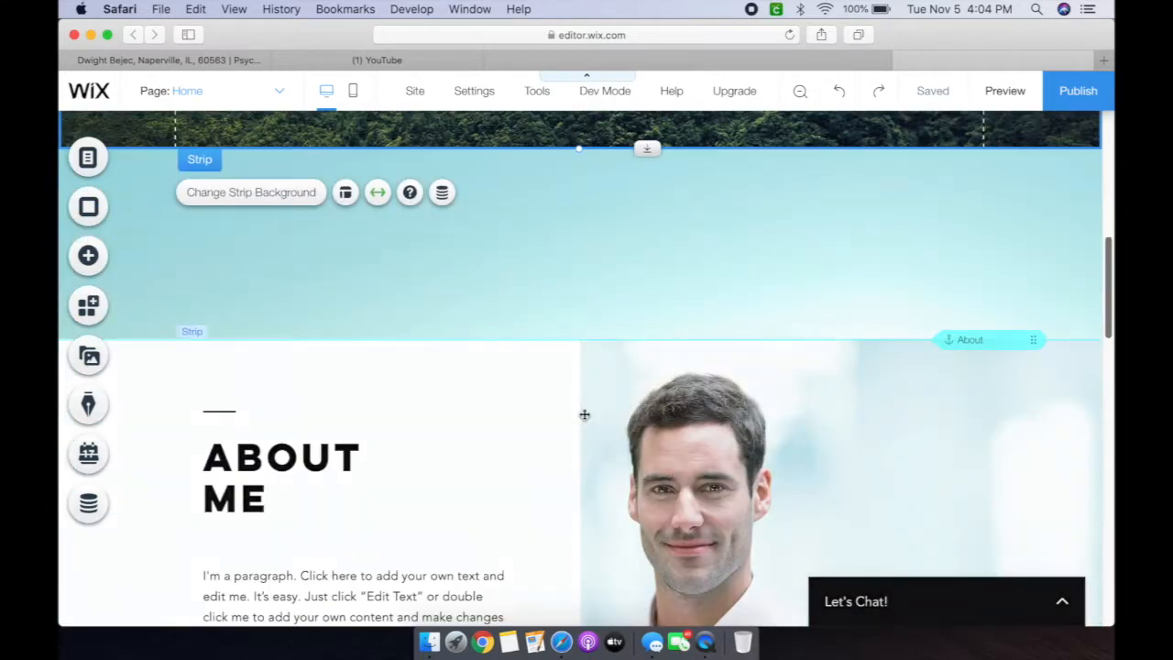
pyautogui.scroll(3, 527, 439)
pyautogui.click(527, 439)
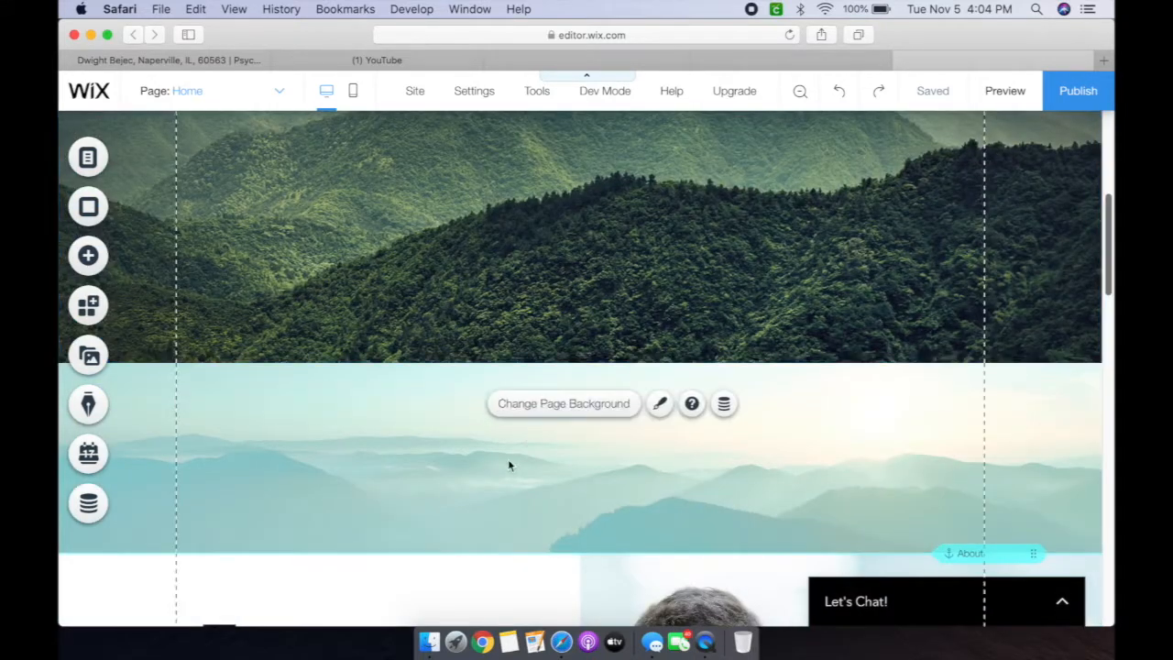
pyautogui.click(145, 430)
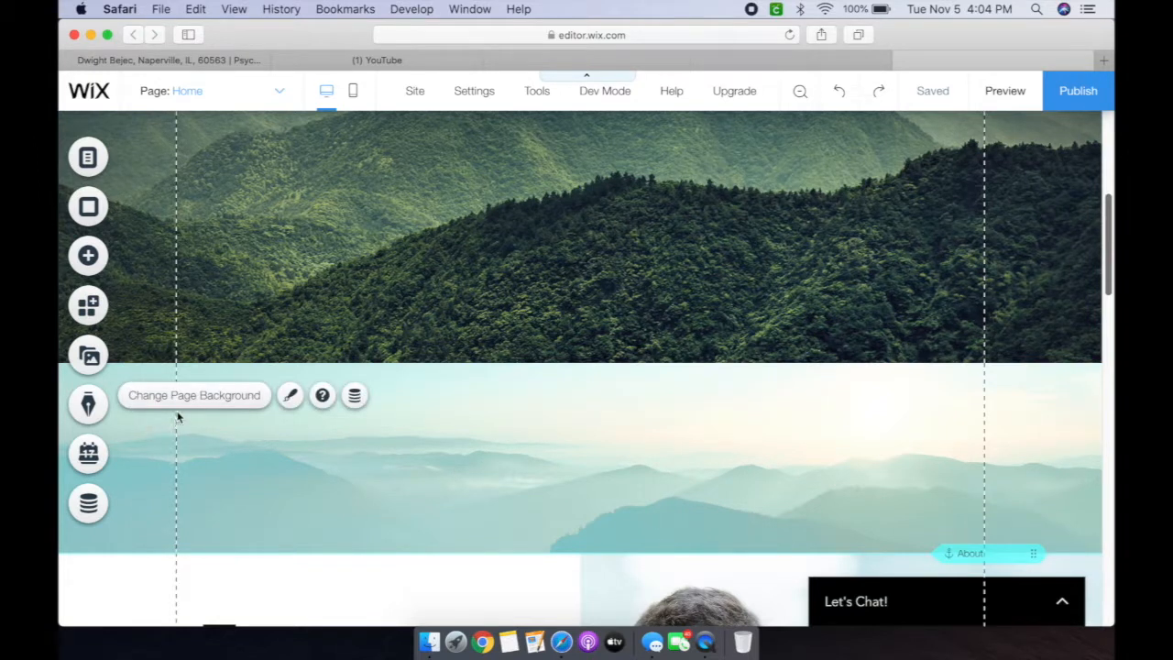
pyautogui.scroll(3, 180, 410)
pyautogui.scroll(-2, 181, 409)
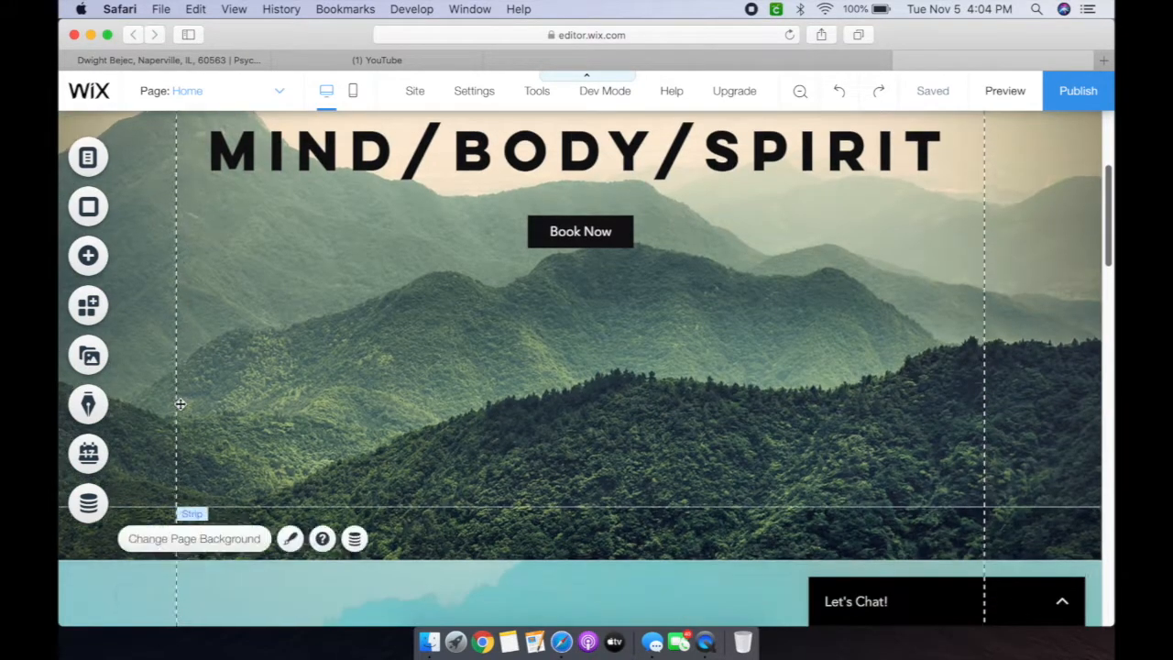
pyautogui.scroll(-5, 181, 404)
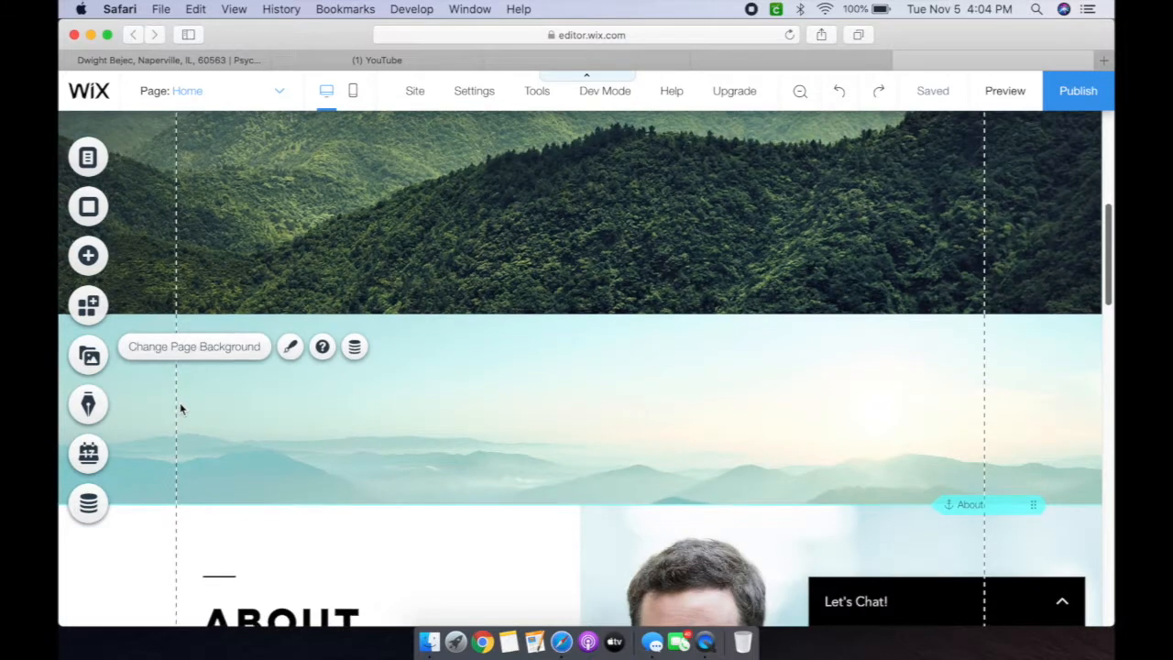
pyautogui.scroll(-4, 180, 409)
pyautogui.scroll(7, 180, 406)
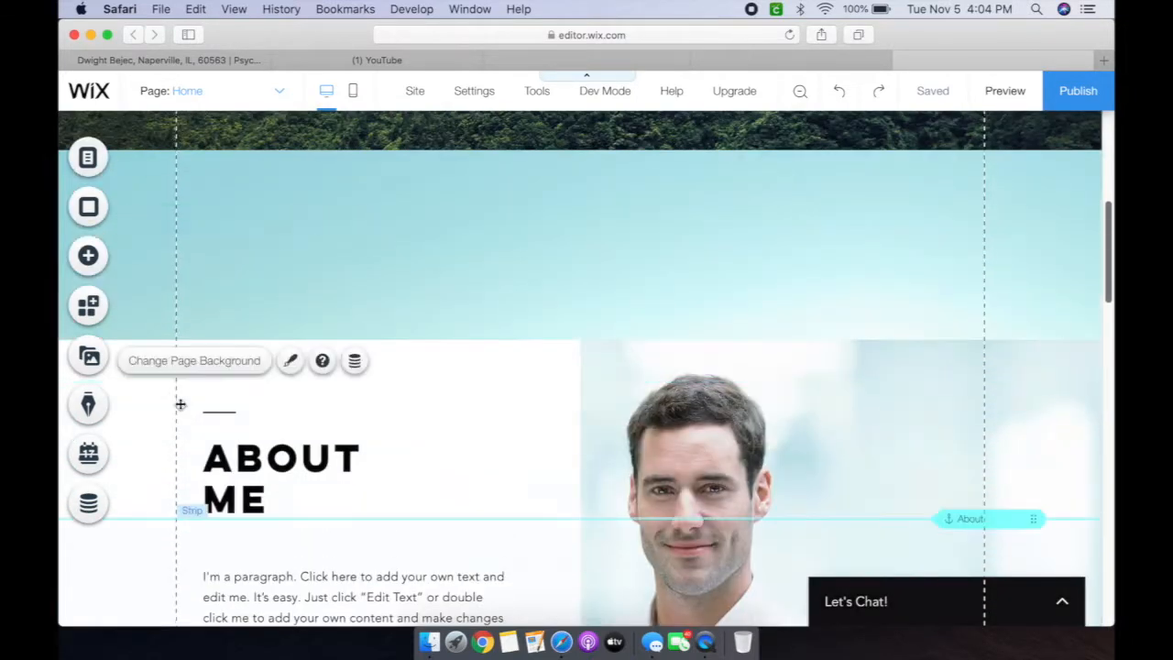
pyautogui.scroll(3, 181, 404)
pyautogui.scroll(-15, 180, 404)
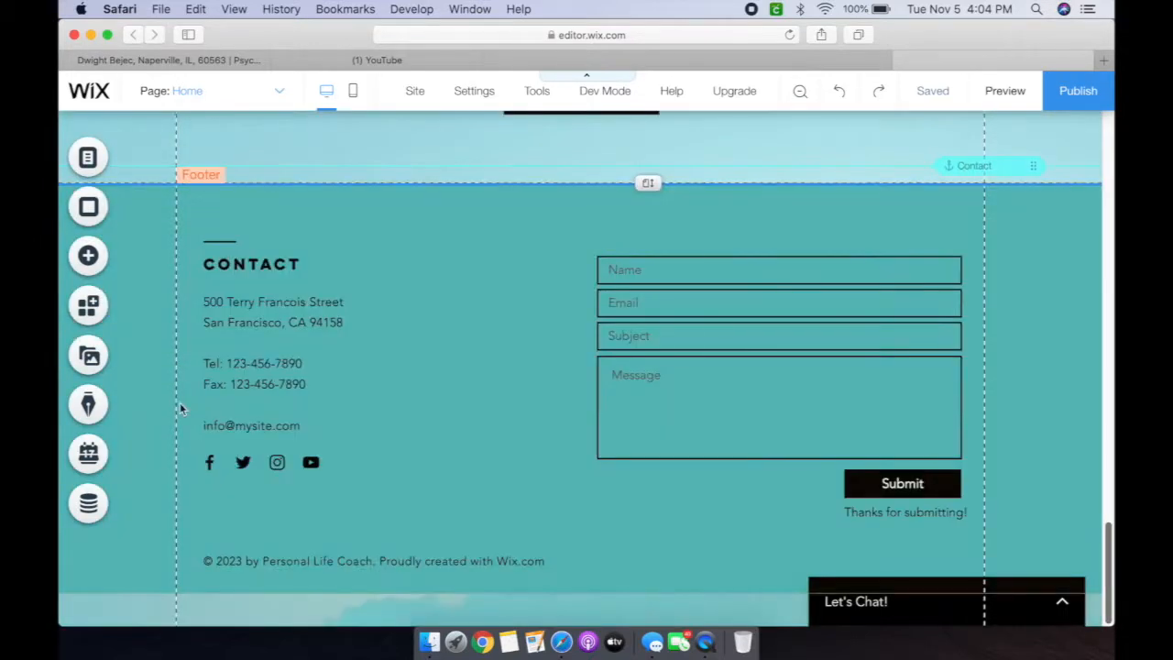
pyautogui.scroll(10, 180, 410)
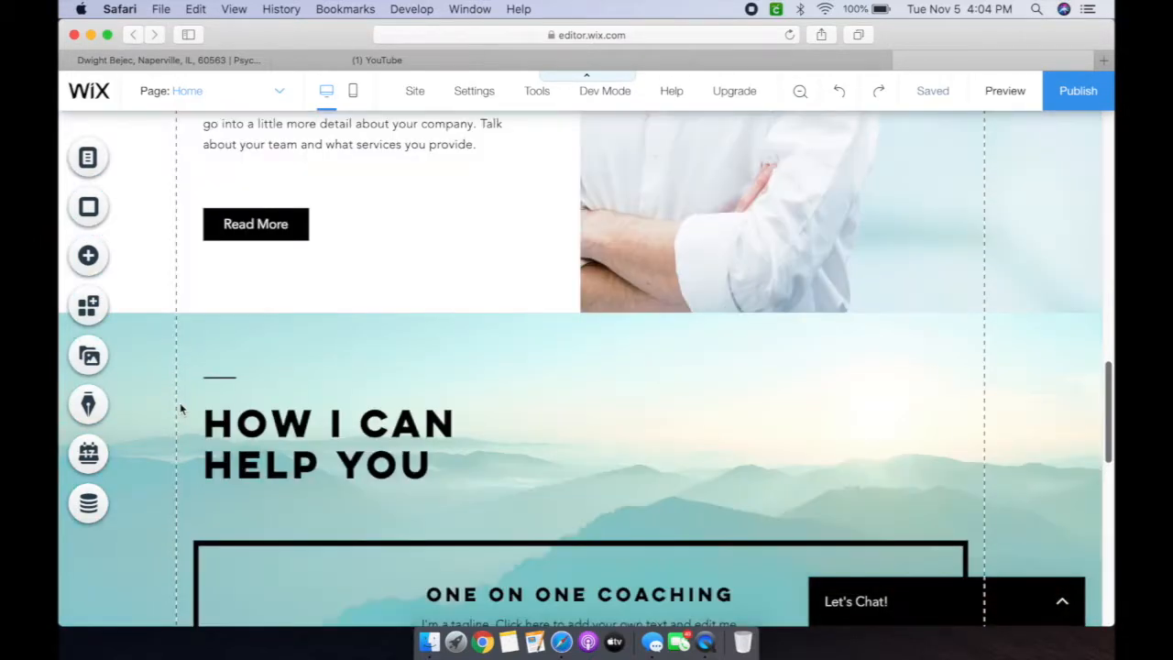
pyautogui.scroll(8, 180, 410)
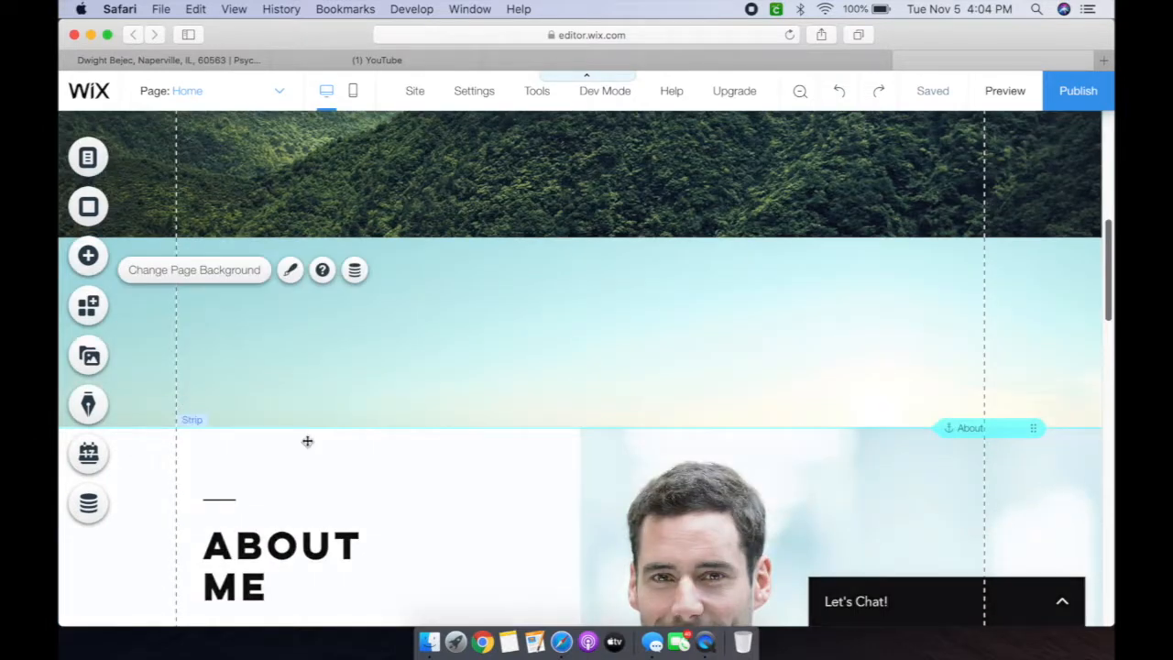
# - Move the About Me strip up so it sits directly against the lower edge of the mountain strip
pyautogui.click(361, 440)
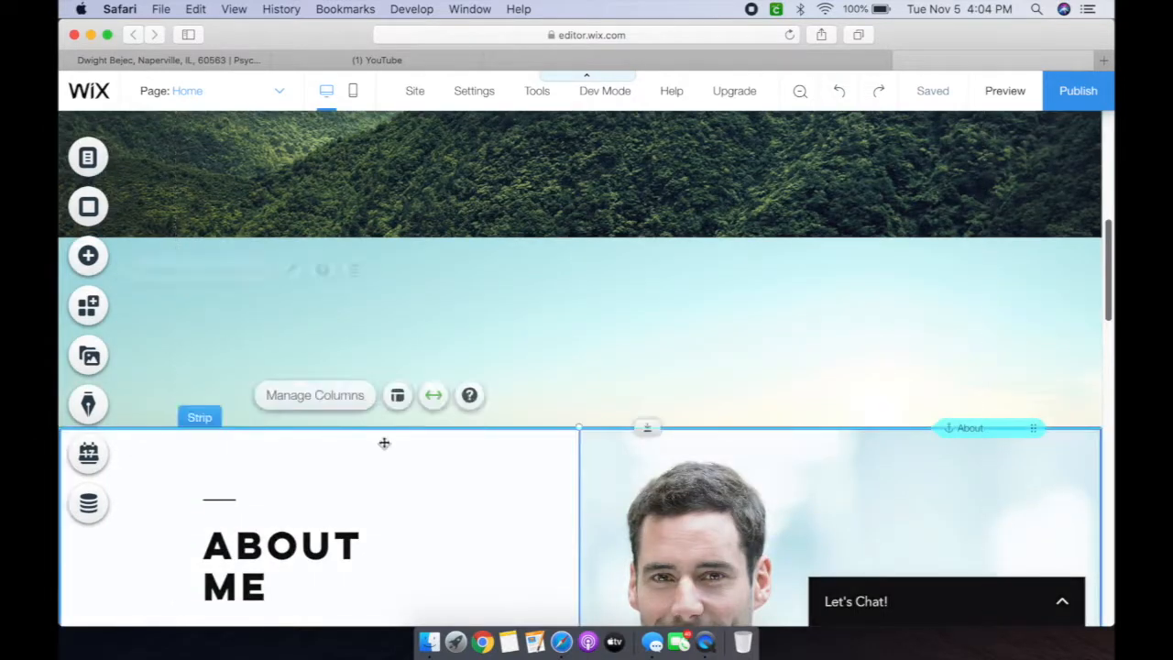
pyautogui.moveTo(398, 450); pyautogui.dragTo(413, 257)
pyautogui.click(600, 135)
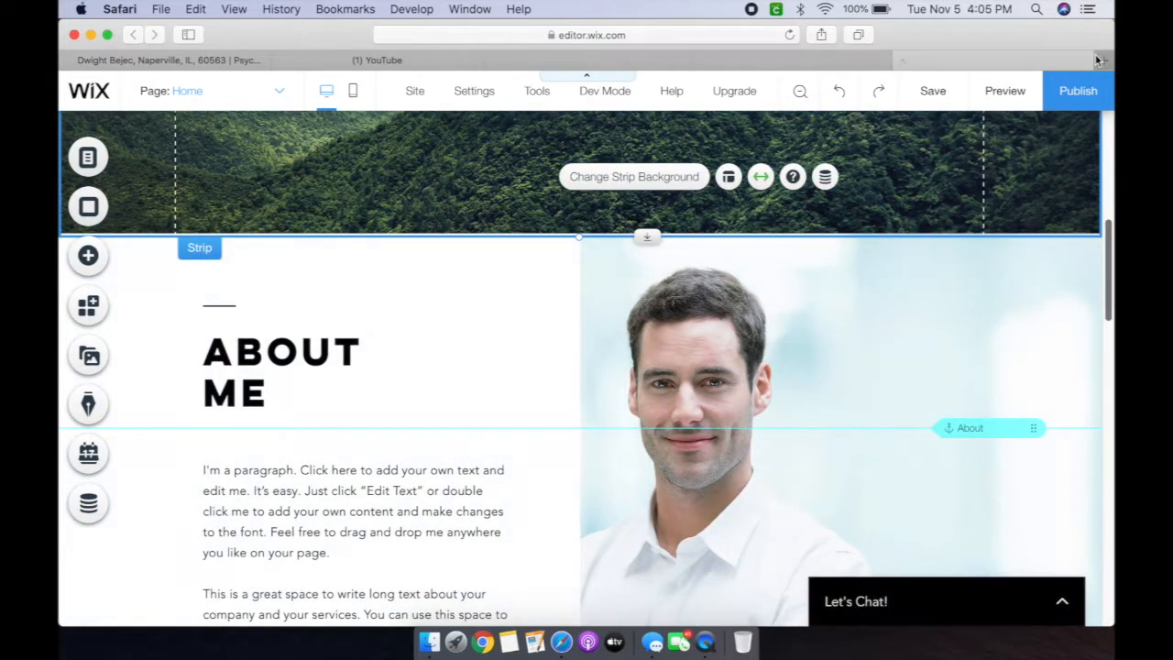
# - Replace the About Me placeholder paragraph with the copied therapist description beginning "Family dynamics a struggle?" and close the text settings
pyautogui.scroll(-2, 817, 376)
pyautogui.scroll(-10, 817, 373)
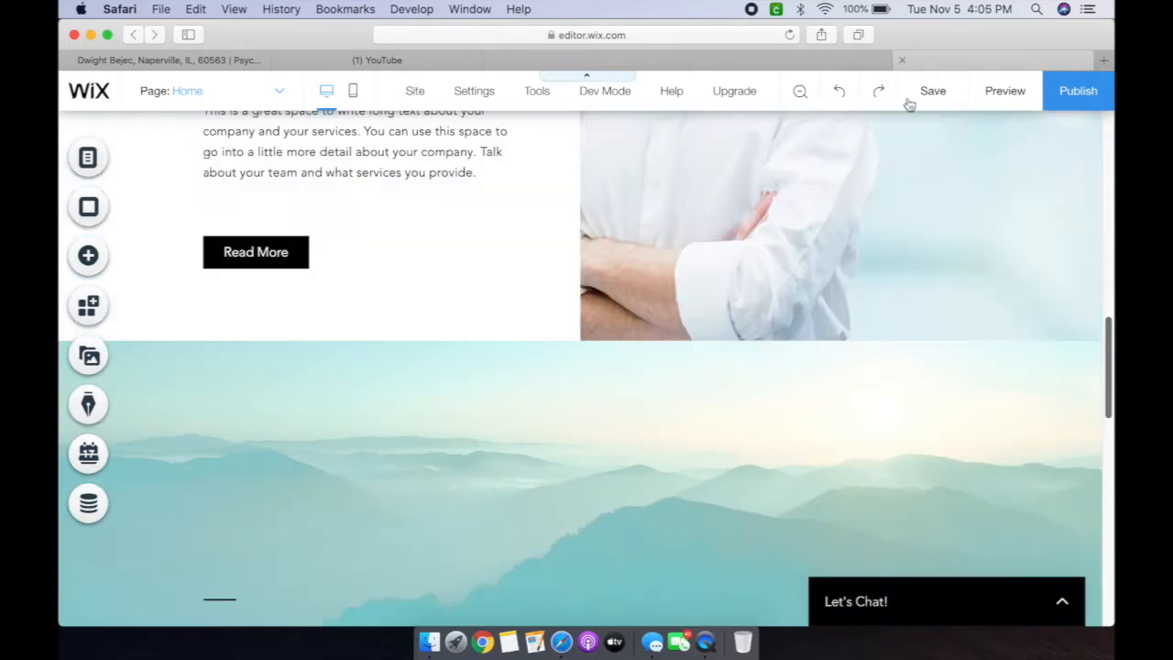
pyautogui.scroll(6, 230, 202)
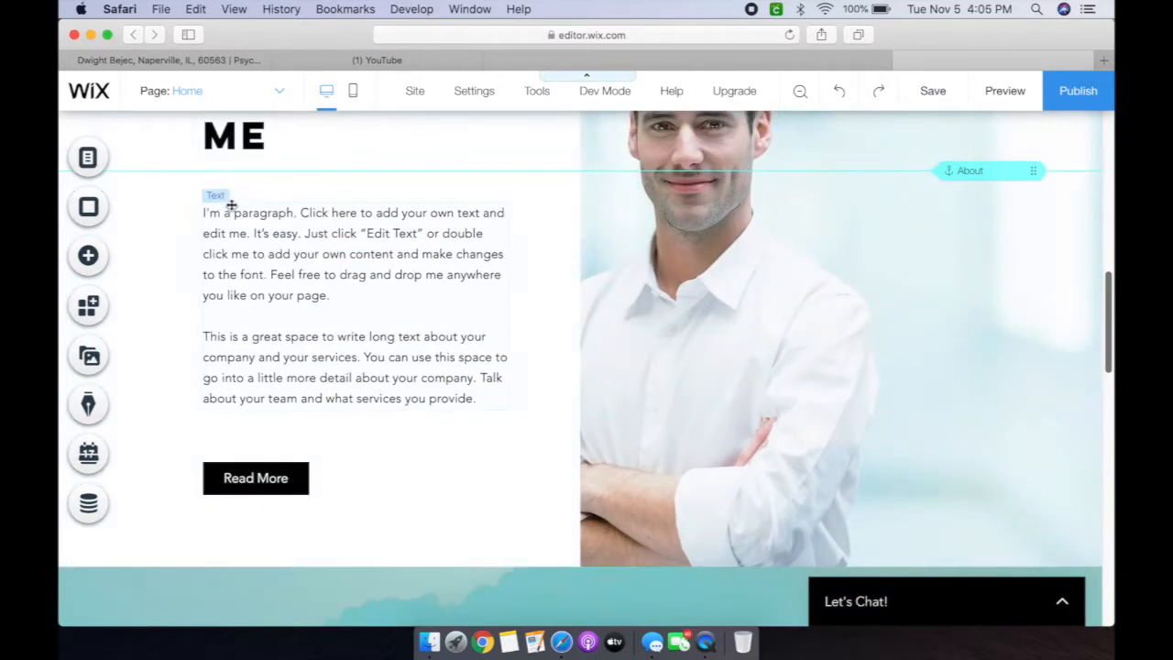
pyautogui.scroll(1, 262, 337)
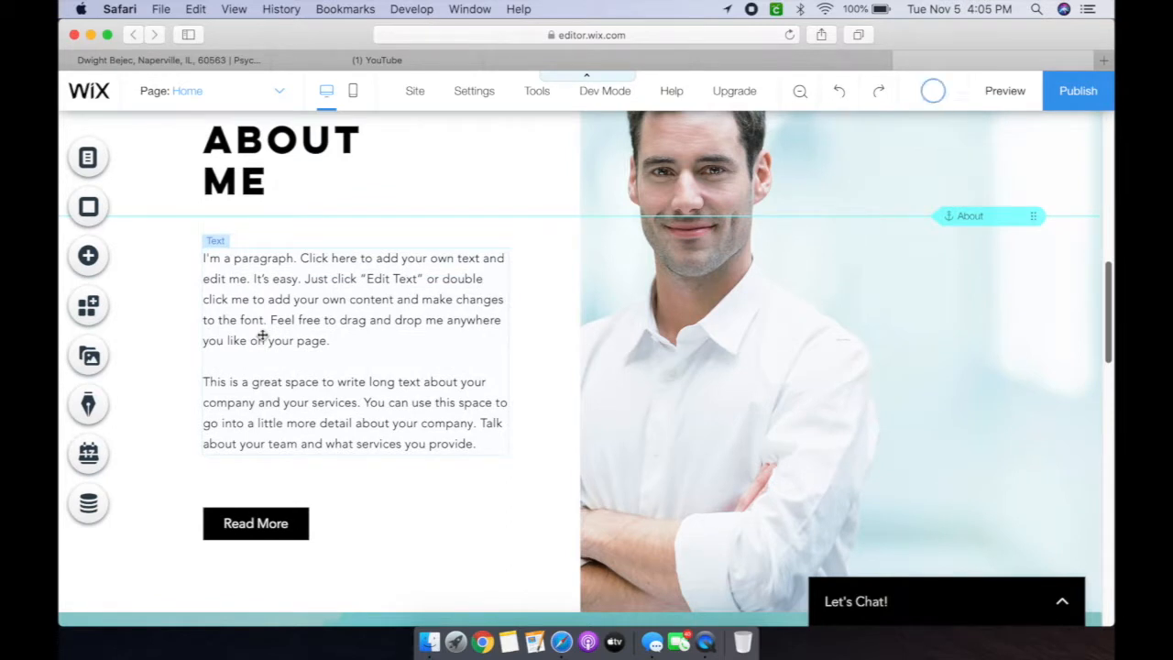
pyautogui.doubleClick(282, 330)
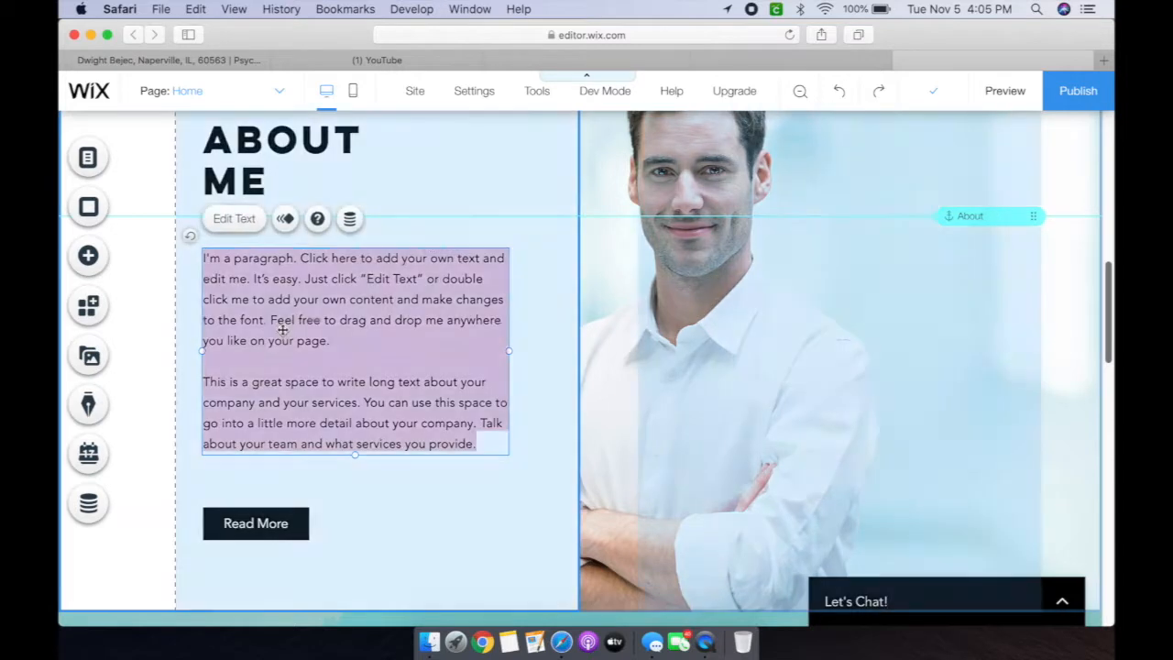
pyautogui.press('super+v')
pyautogui.scroll(5, 385, 334)
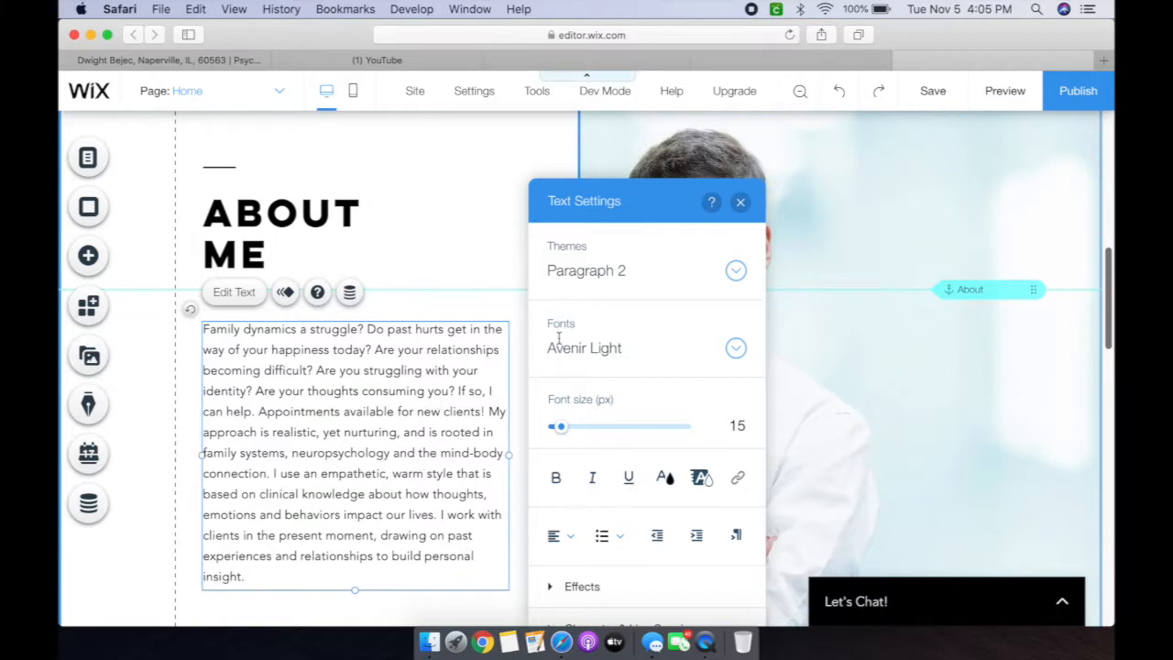
pyautogui.click(740, 202)
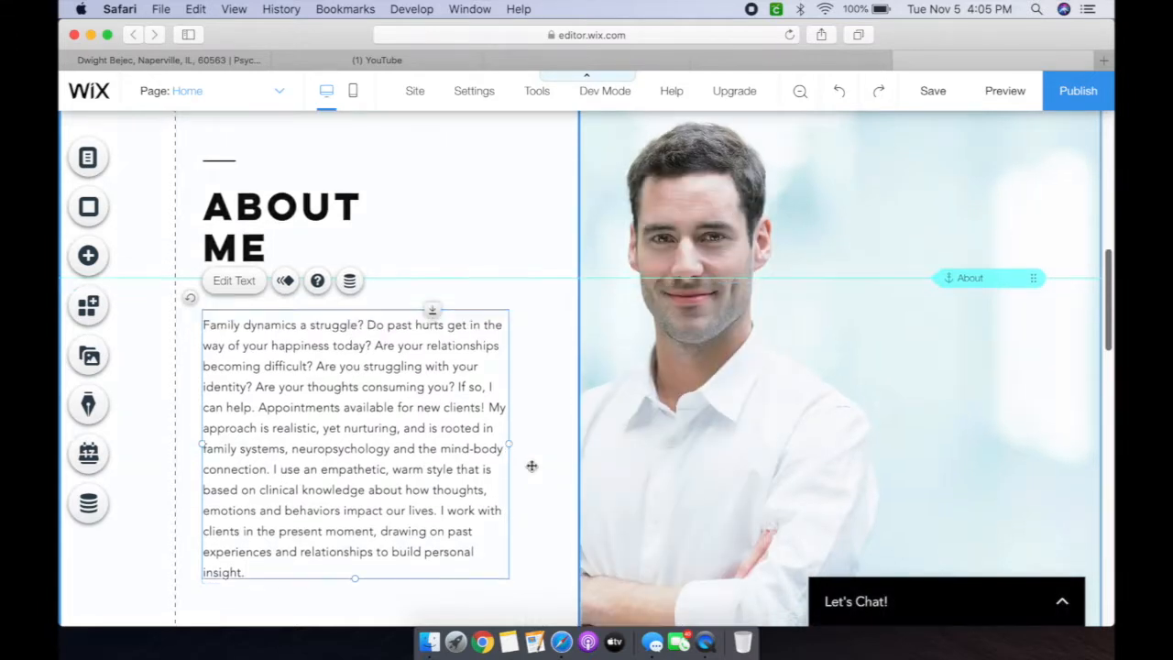
# - Delete the service list widget with One on One Coaching from the How I Can Help You section
pyautogui.scroll(-2, 532, 466)
pyautogui.scroll(-10, 531, 466)
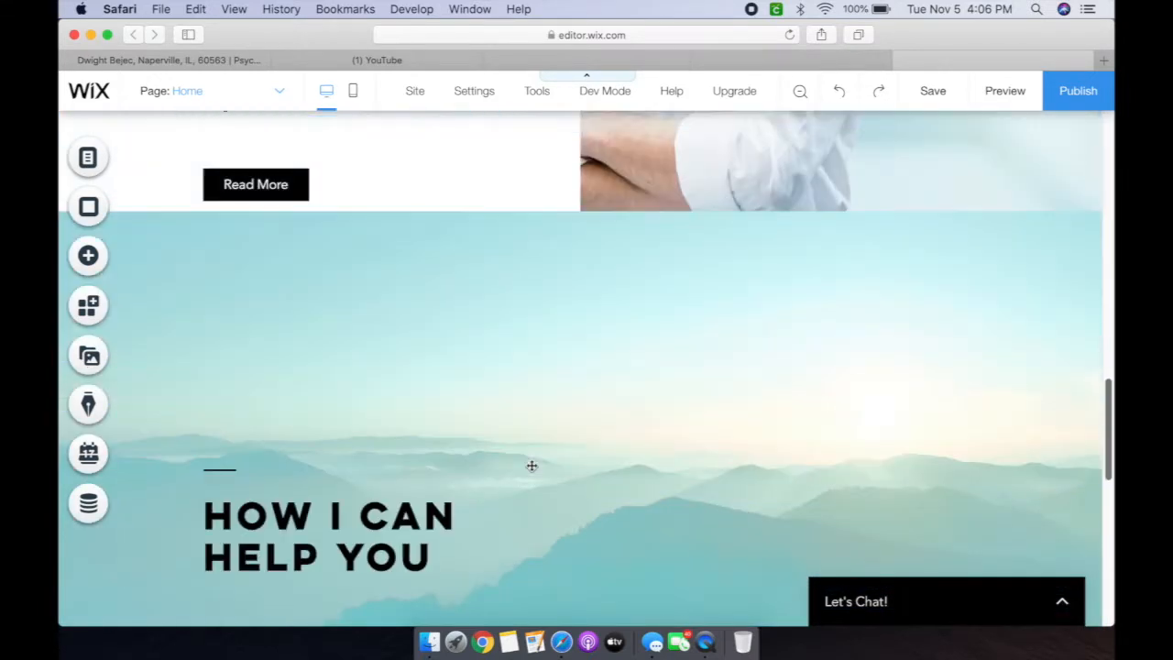
pyautogui.scroll(-6, 531, 466)
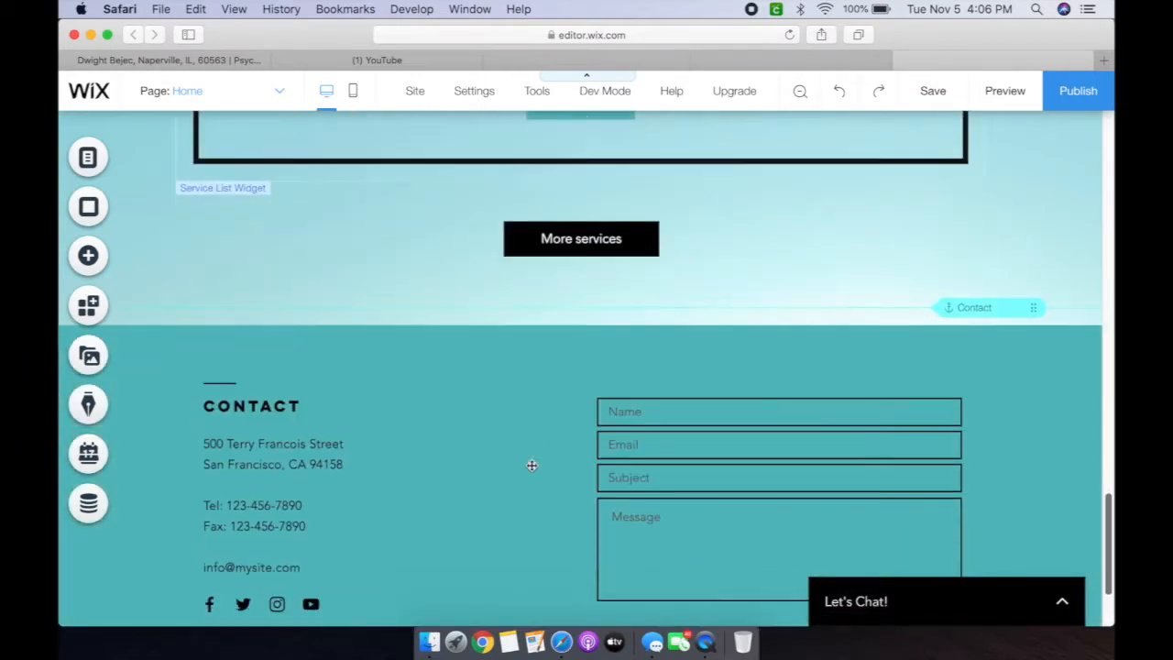
pyautogui.scroll(3, 532, 466)
pyautogui.scroll(5, 532, 465)
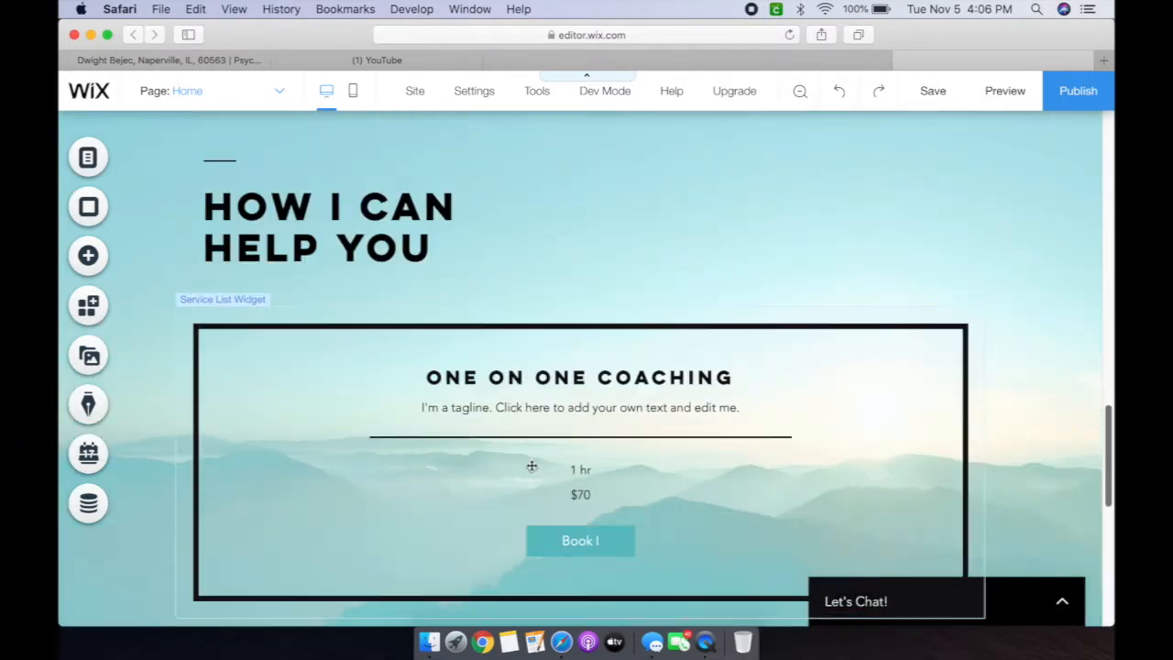
pyautogui.click(640, 380)
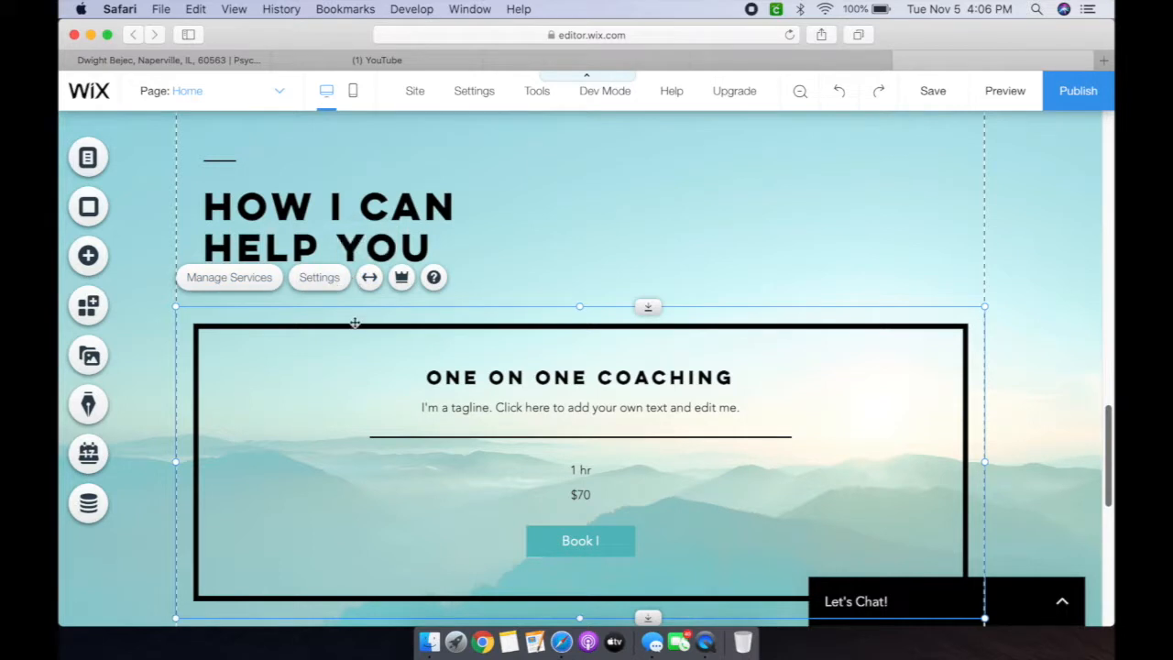
pyautogui.press('Delete')
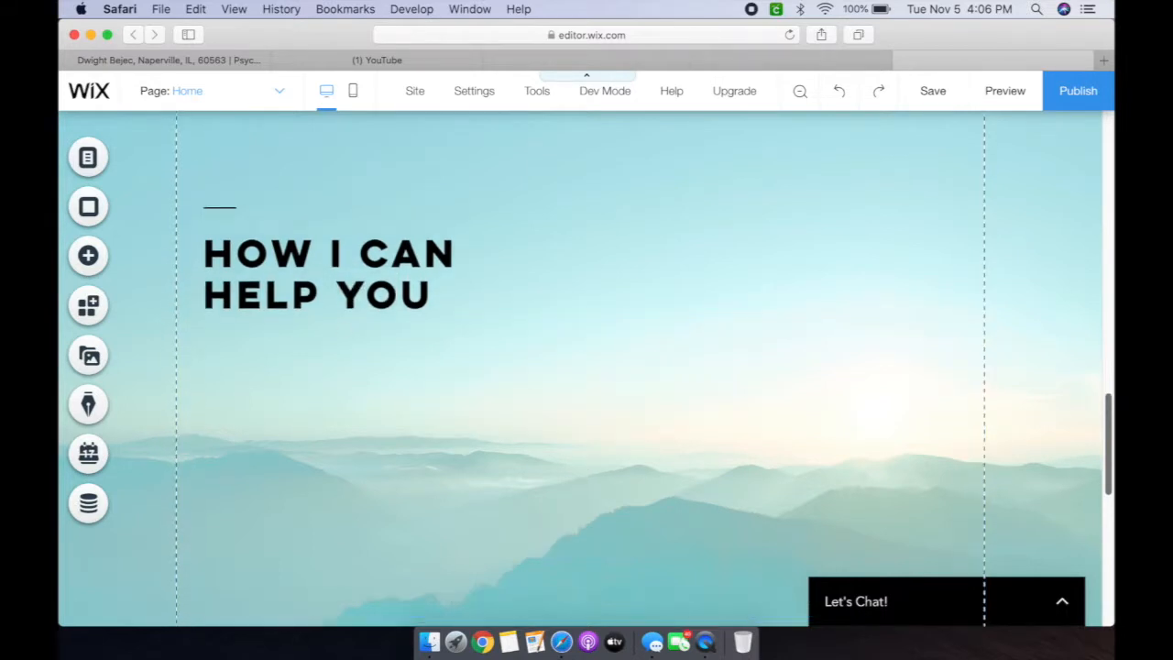
# - Review the home page from the header and mountain strip down through the About Me section
pyautogui.click(315, 323)
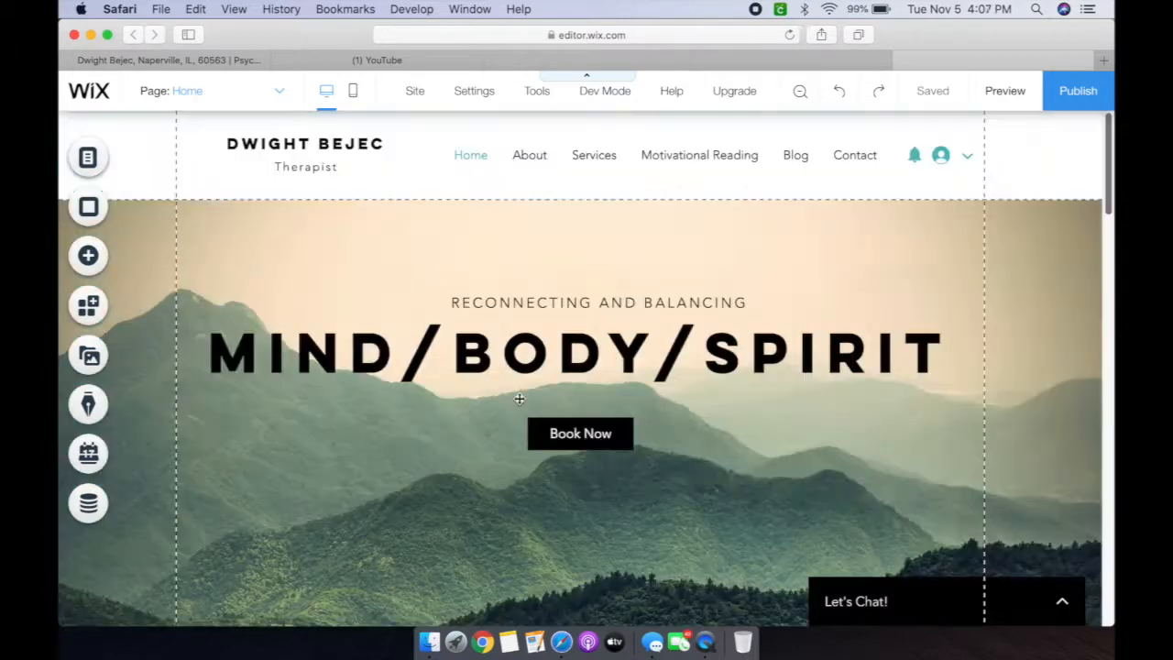
pyautogui.scroll(-5, 519, 398)
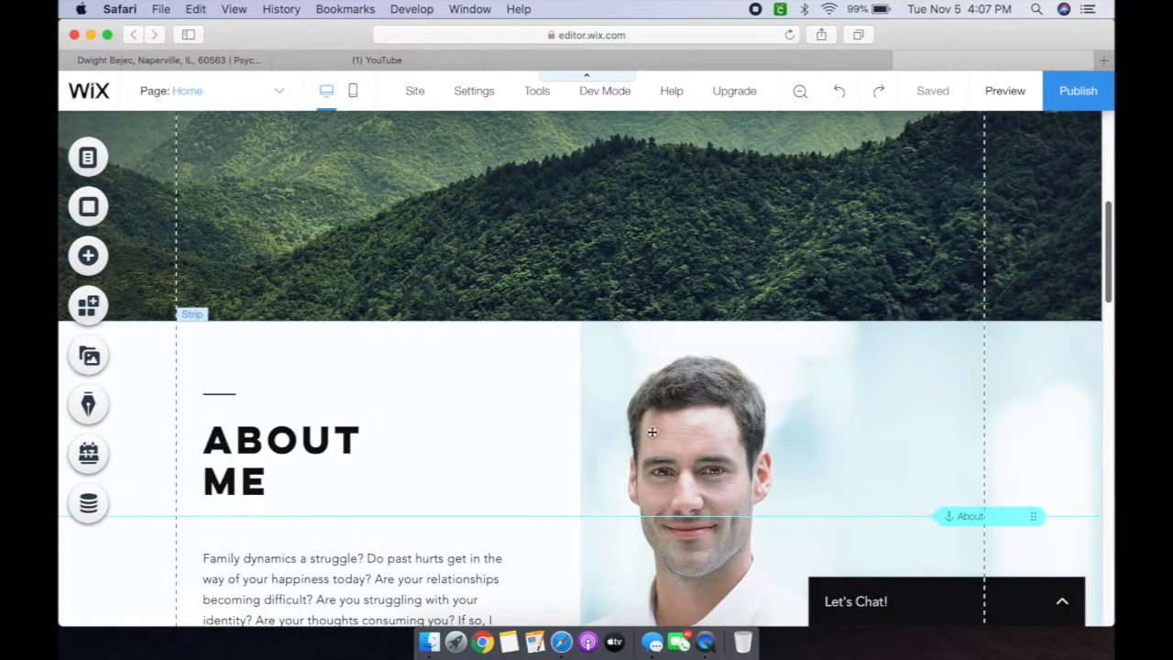
pyautogui.click(652, 431)
pyautogui.scroll(-5, 652, 432)
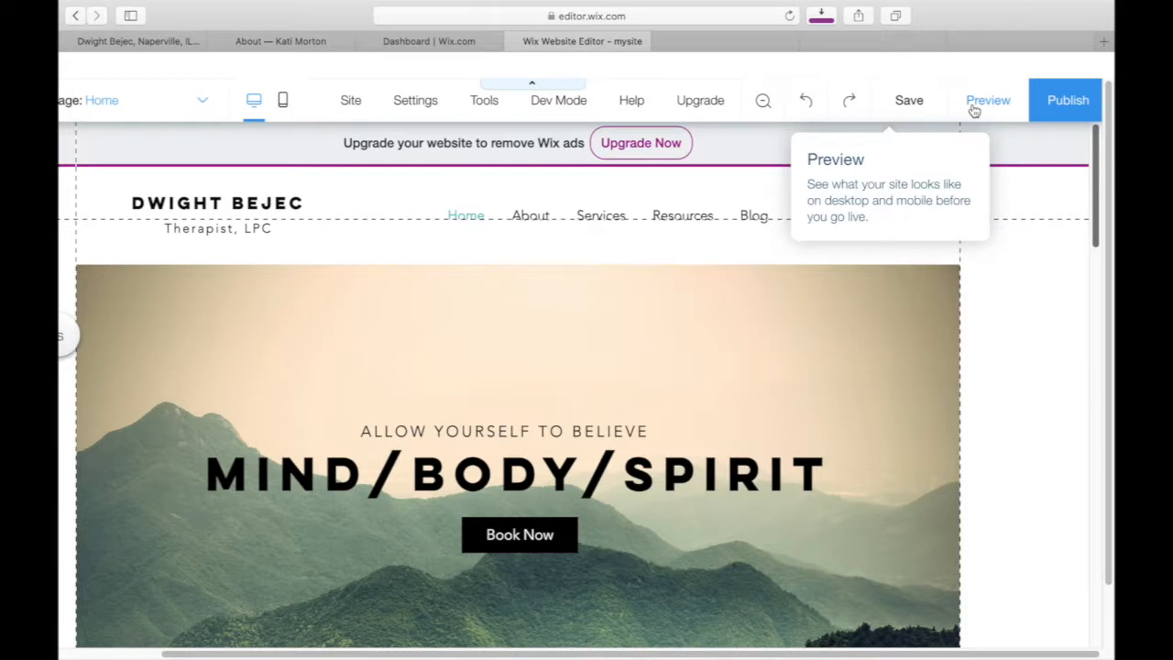
# - Preview the site and check how the home page header and mountain banner fit the page width
pyautogui.click(986, 101)
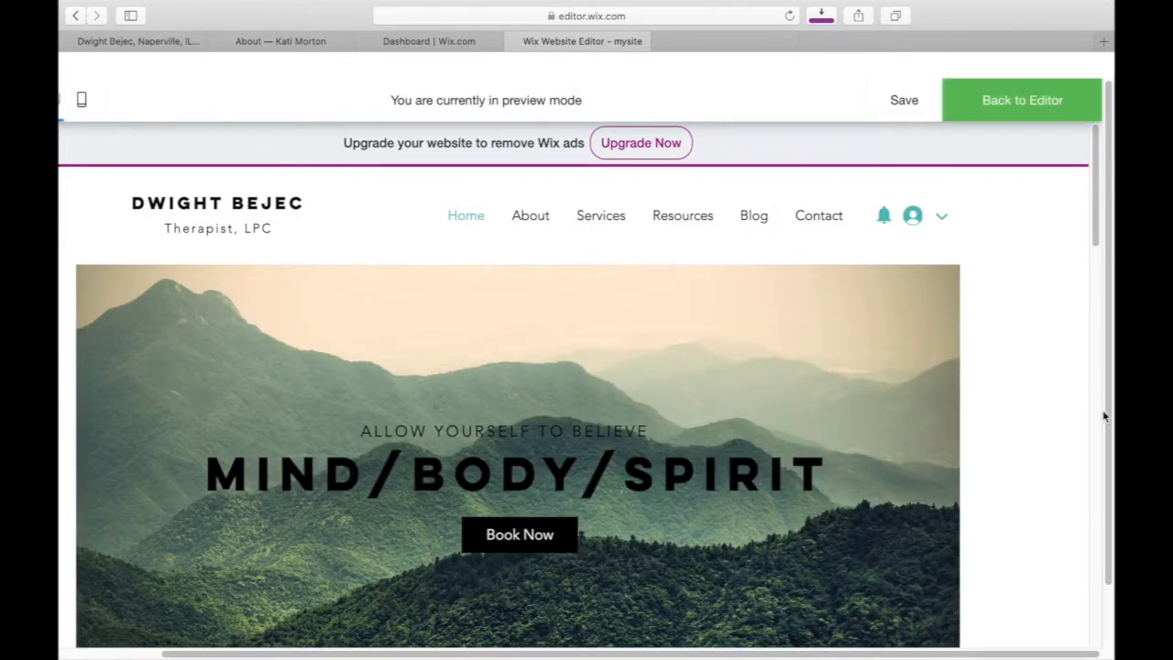
pyautogui.hscroll(-2, 1103, 416)
pyautogui.hscroll(1, 1103, 417)
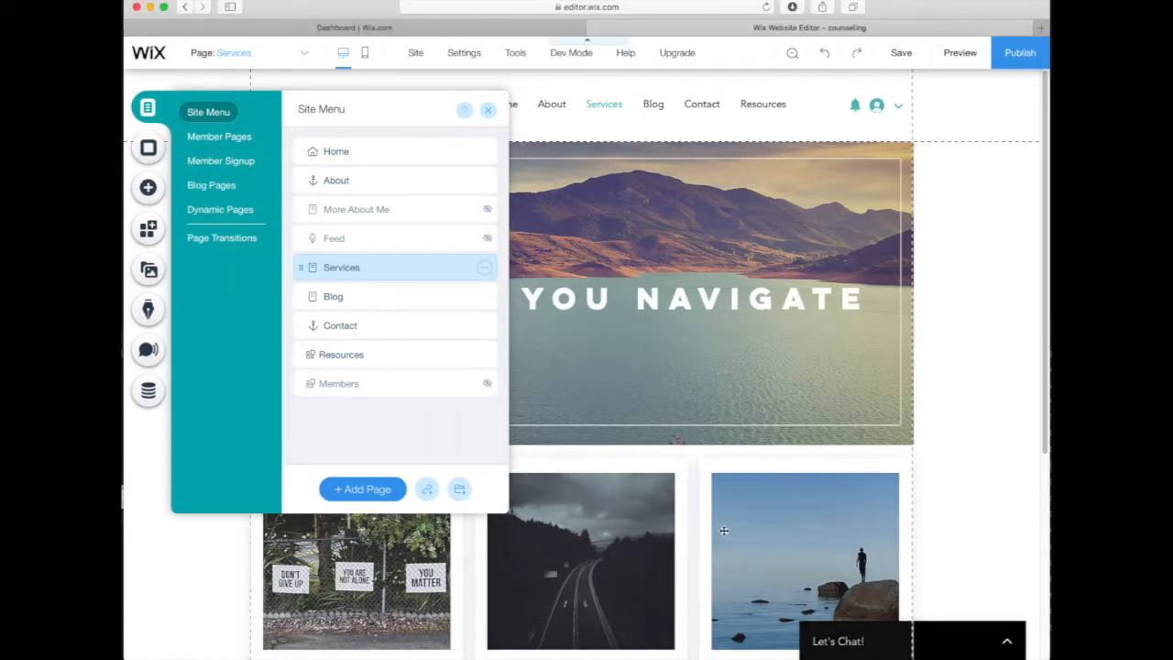
# - Add the three-column class repeater with the black-and-white workout photos from Lists & Grids to the Services page
pyautogui.click(843, 519)
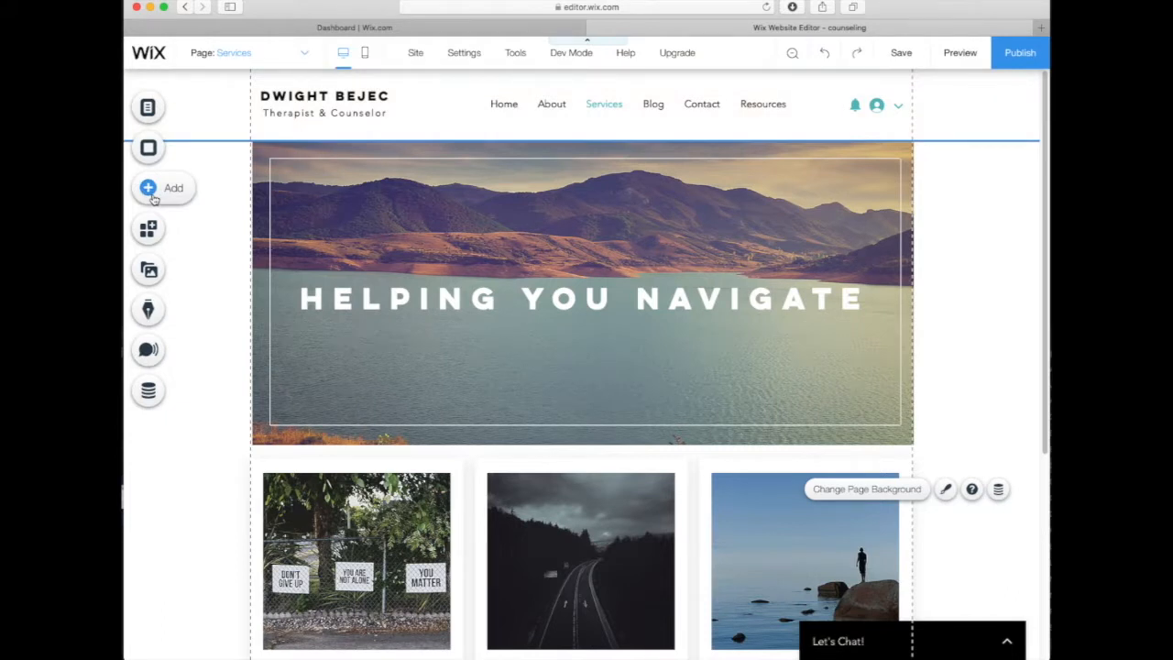
pyautogui.click(151, 193)
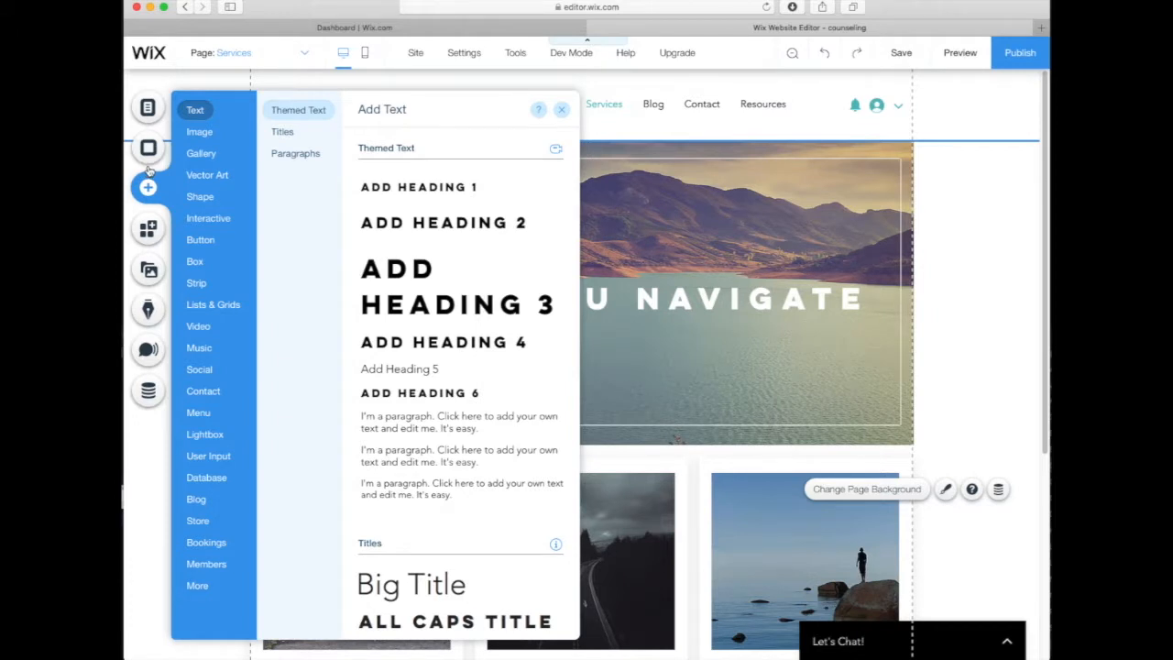
pyautogui.click(202, 131)
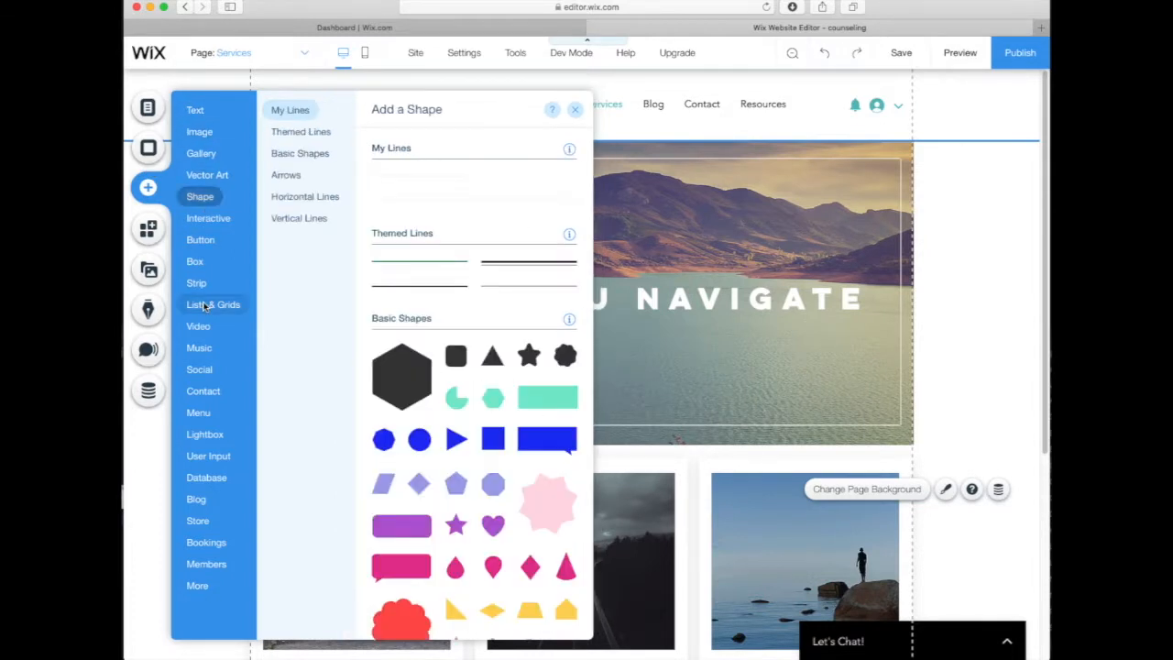
pyautogui.moveTo(206, 307)
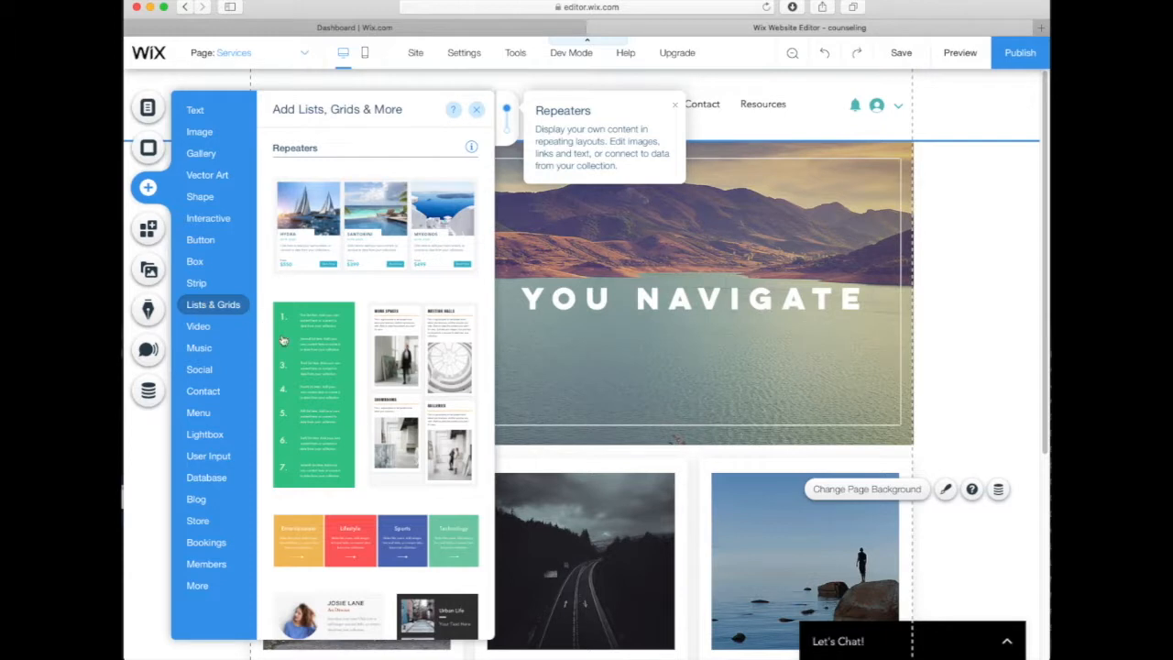
pyautogui.scroll(-5, 321, 391)
pyautogui.scroll(-6, 321, 391)
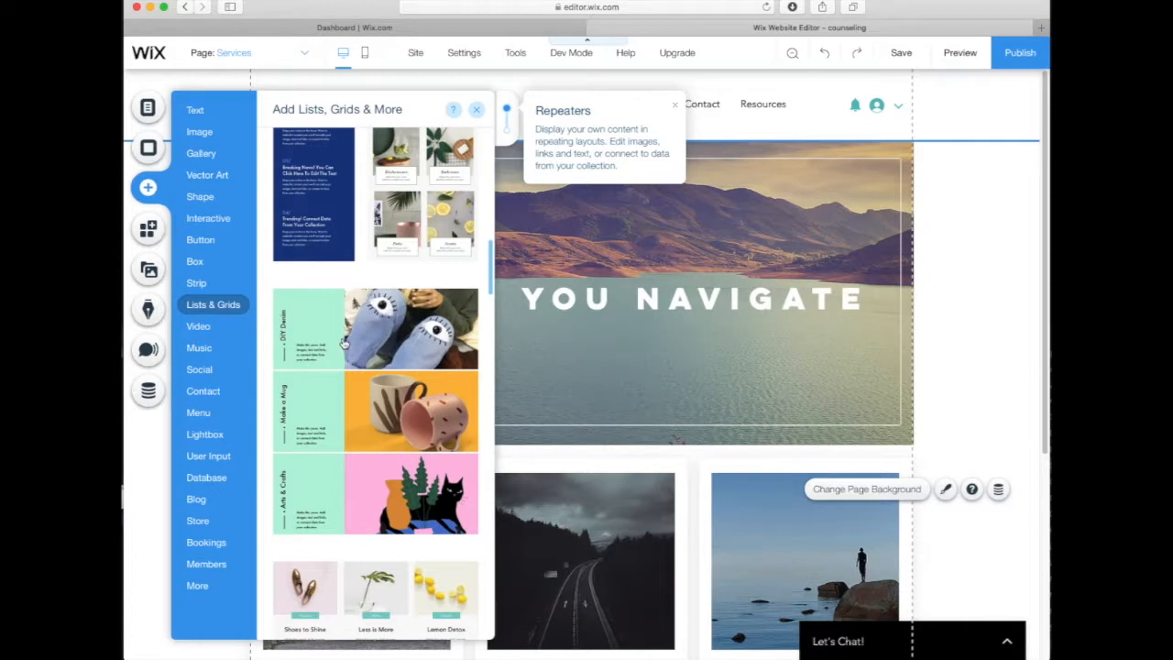
pyautogui.scroll(-3, 322, 430)
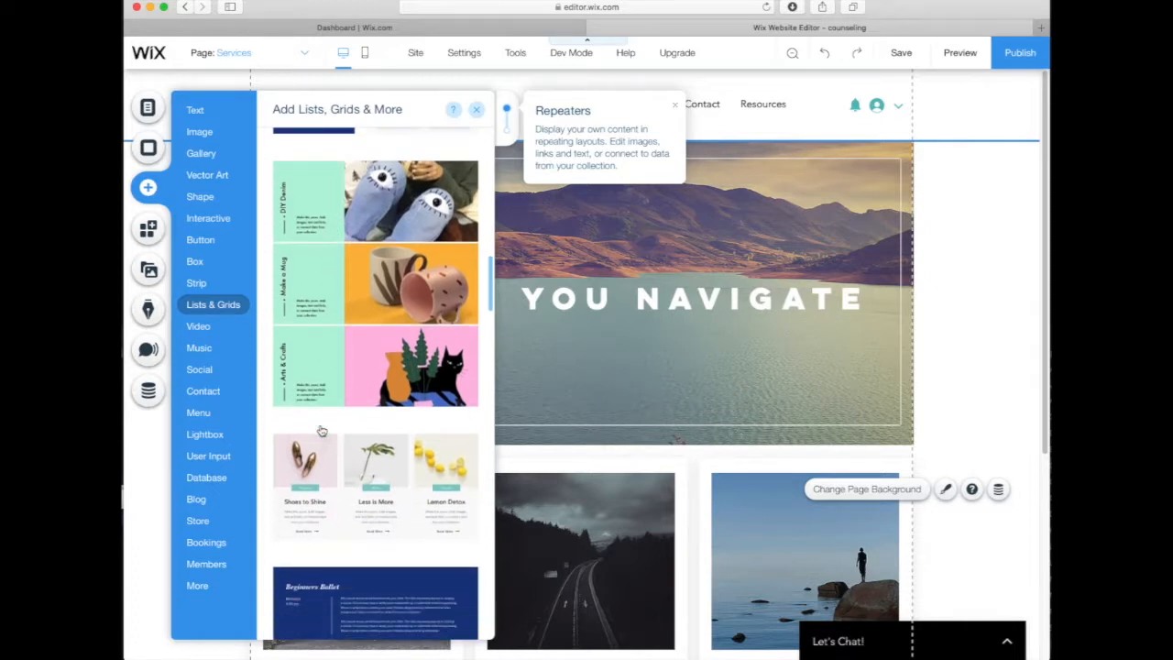
pyautogui.scroll(-6, 322, 431)
pyautogui.scroll(-5, 322, 431)
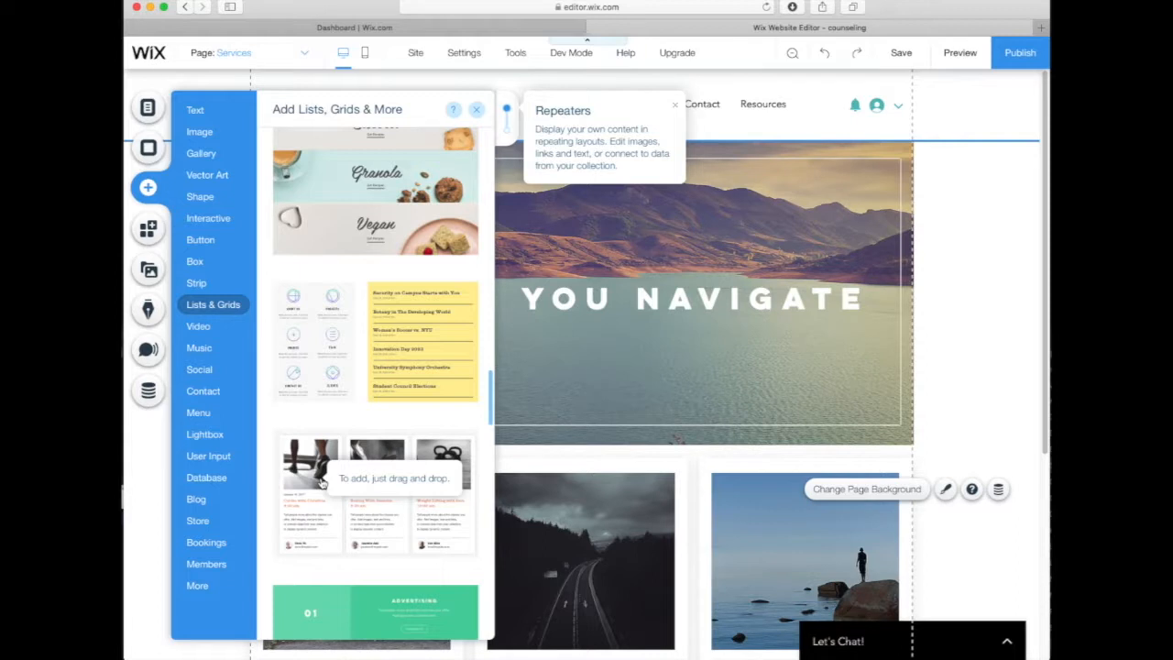
pyautogui.moveTo(322, 482); pyautogui.dragTo(463, 483)
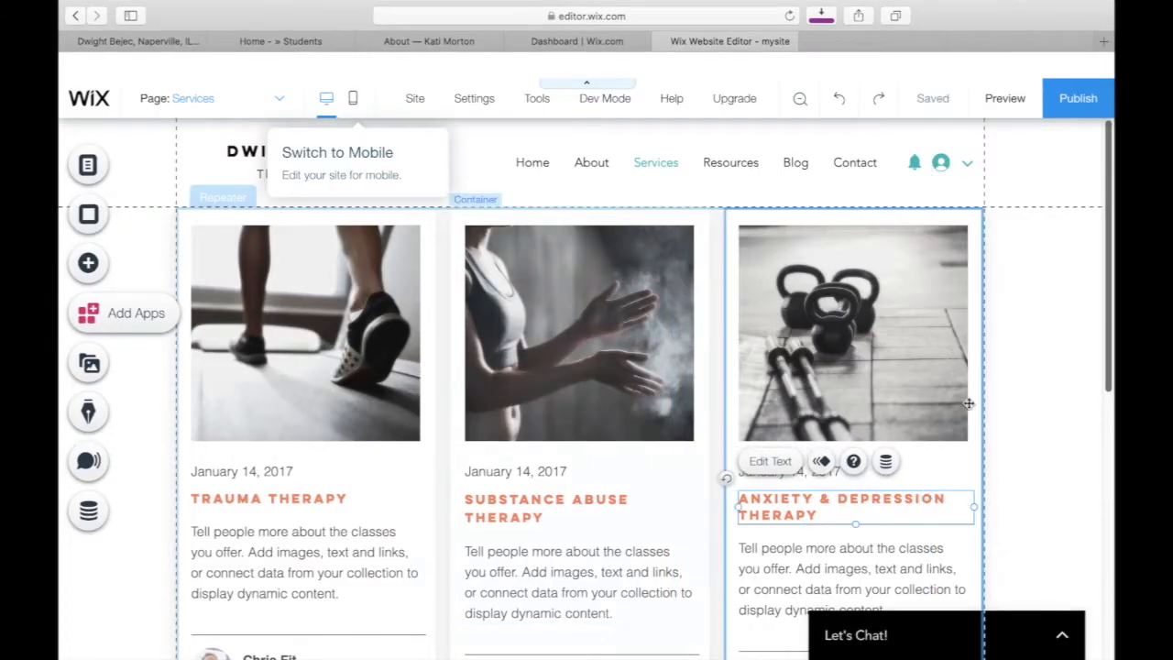
# - Replace the date above the Trauma Therapy title with "ADOLESCENTS & ADULTS"
pyautogui.click(1024, 461)
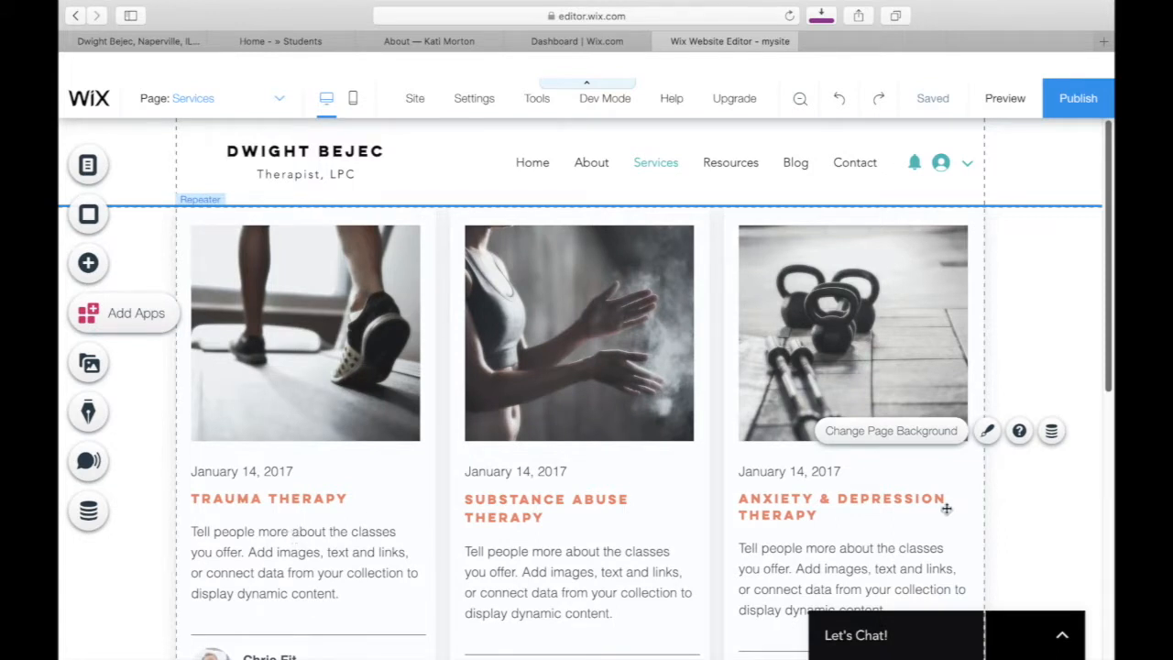
pyautogui.click(284, 472)
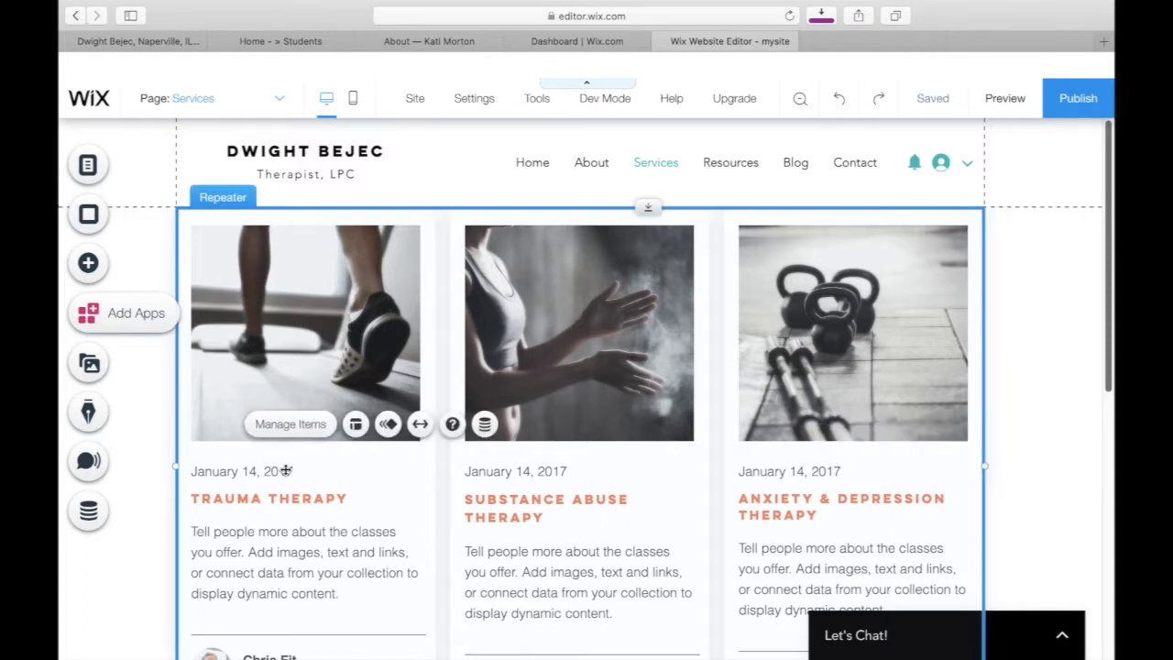
pyautogui.doubleClick(267, 471)
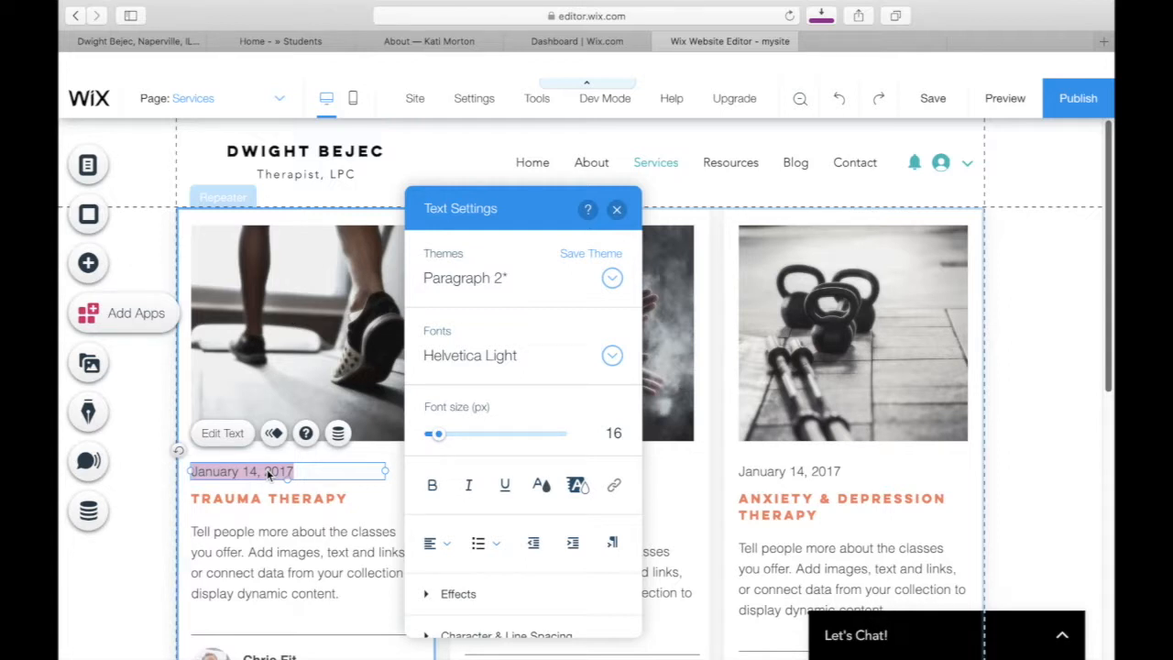
pyautogui.write('a')
pyautogui.press('BackSpace')
pyautogui.write('ADOLESCENT &')
pyautogui.press('BackSpace')
pyautogui.press('BackSpace')
pyautogui.write('S & ADULT')
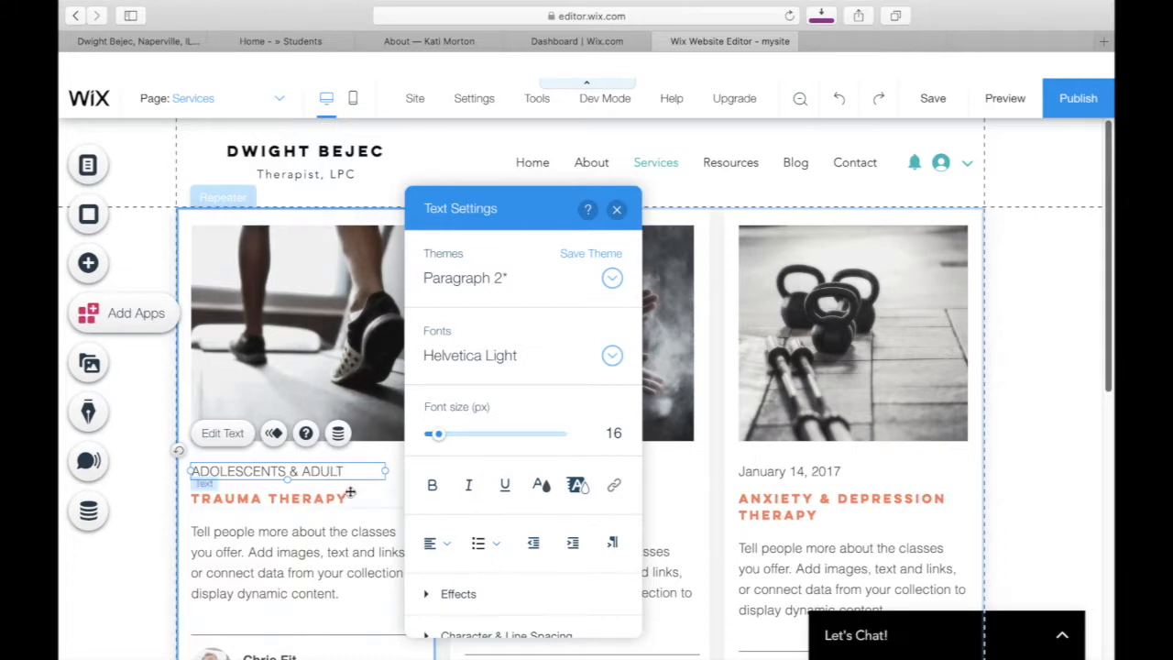
pyautogui.write('S')
# - Set the font size of the "ADOLESCENTS & ADULTS" line to 13 px and close the text settings
pyautogui.tripleClick(341, 470)
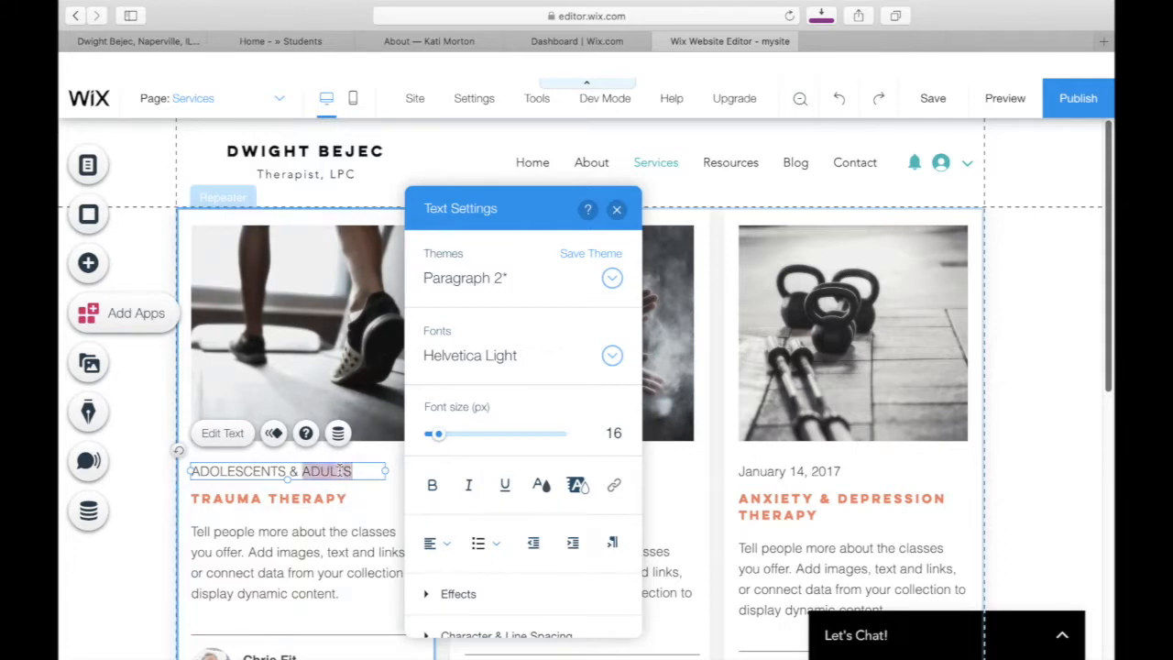
pyautogui.click(616, 432)
pyautogui.write('13')
pyautogui.press('Return')
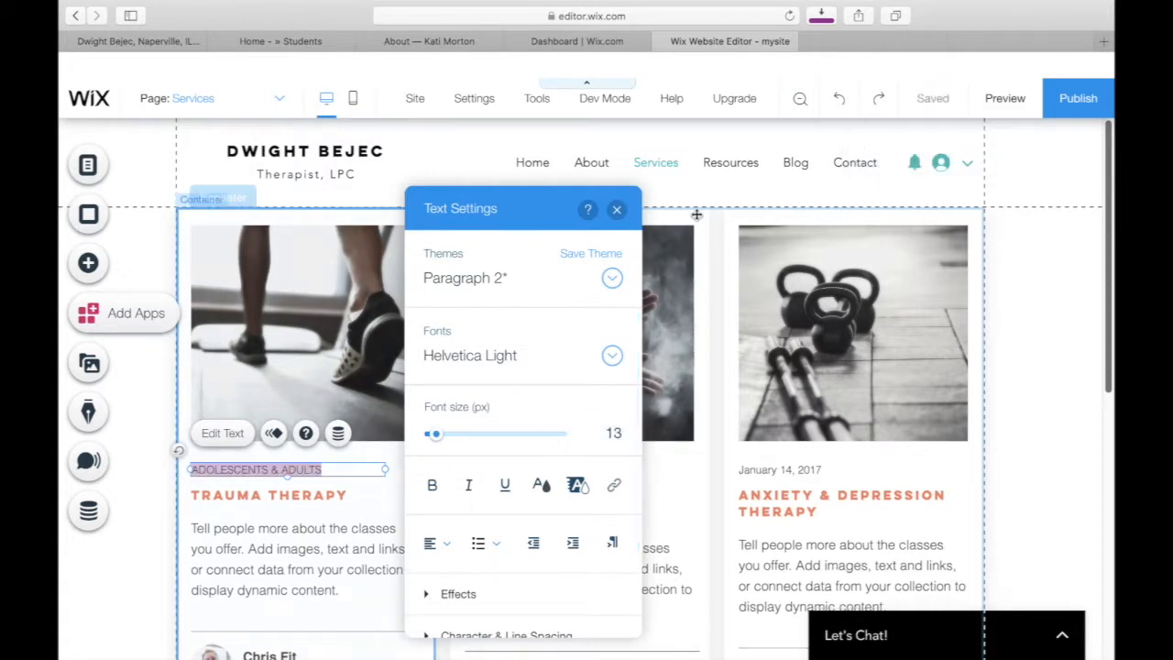
pyautogui.click(617, 209)
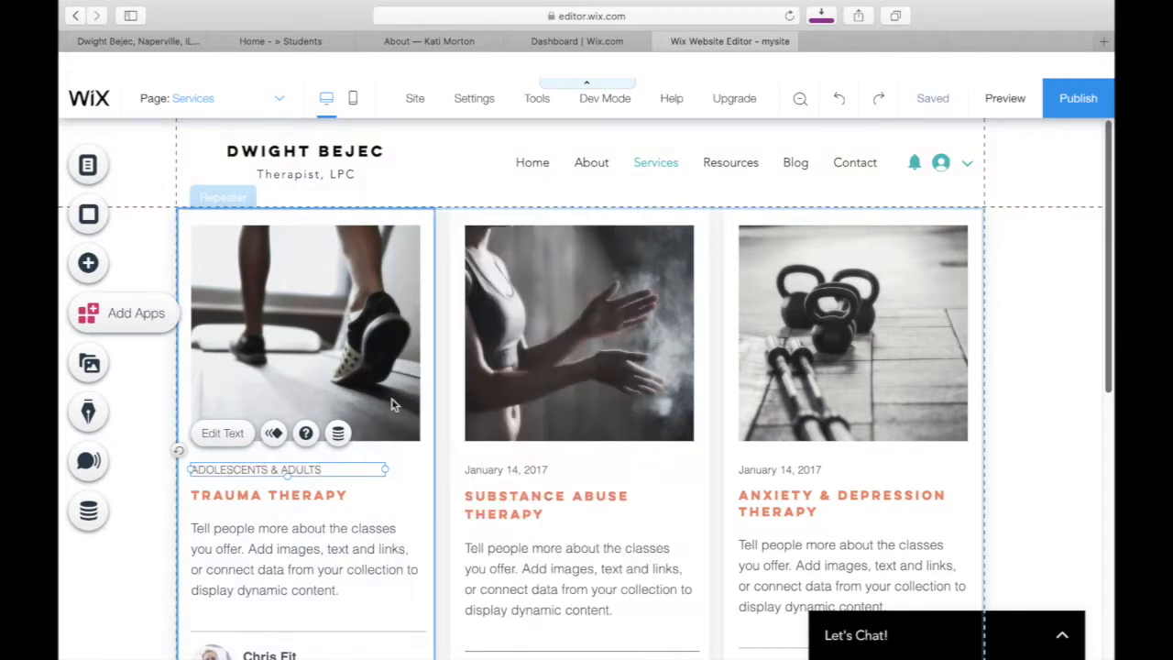
# - Reuse the "ADOLESCENTS & ADULTS" line in place of the dates on the Substance Abuse and Anxiety & Depression Therapy cards
pyautogui.doubleClick(295, 468)
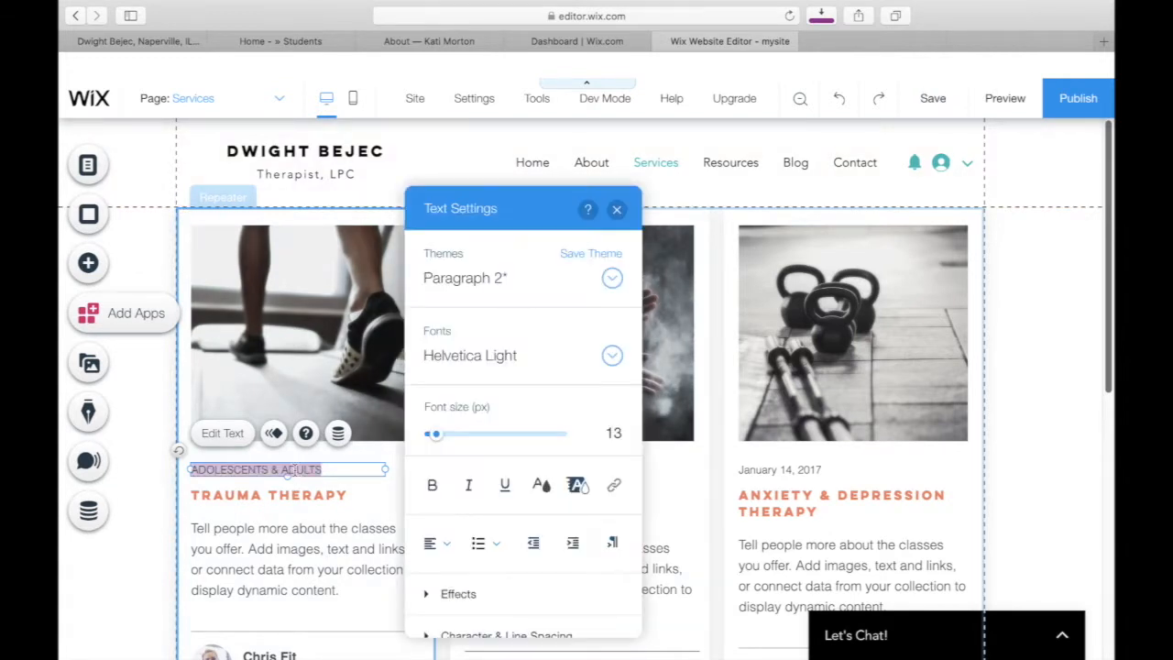
pyautogui.click(296, 469)
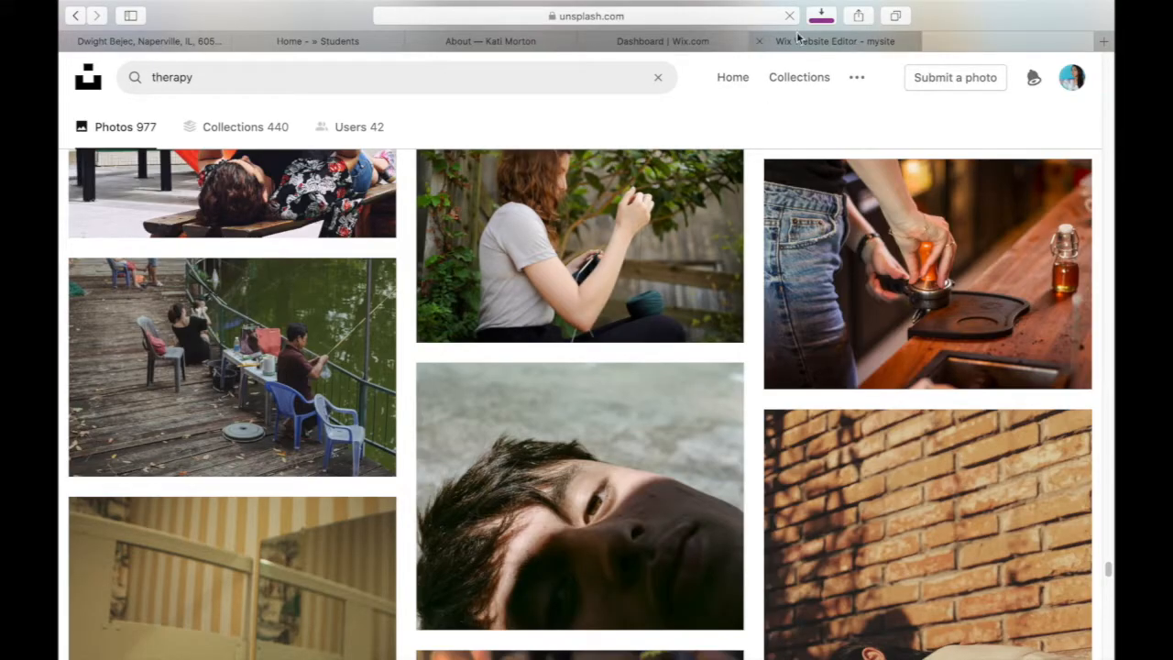
# - Switch back to the Wix editor and start a media upload to change the Trauma Therapy card's image
pyautogui.click(819, 43)
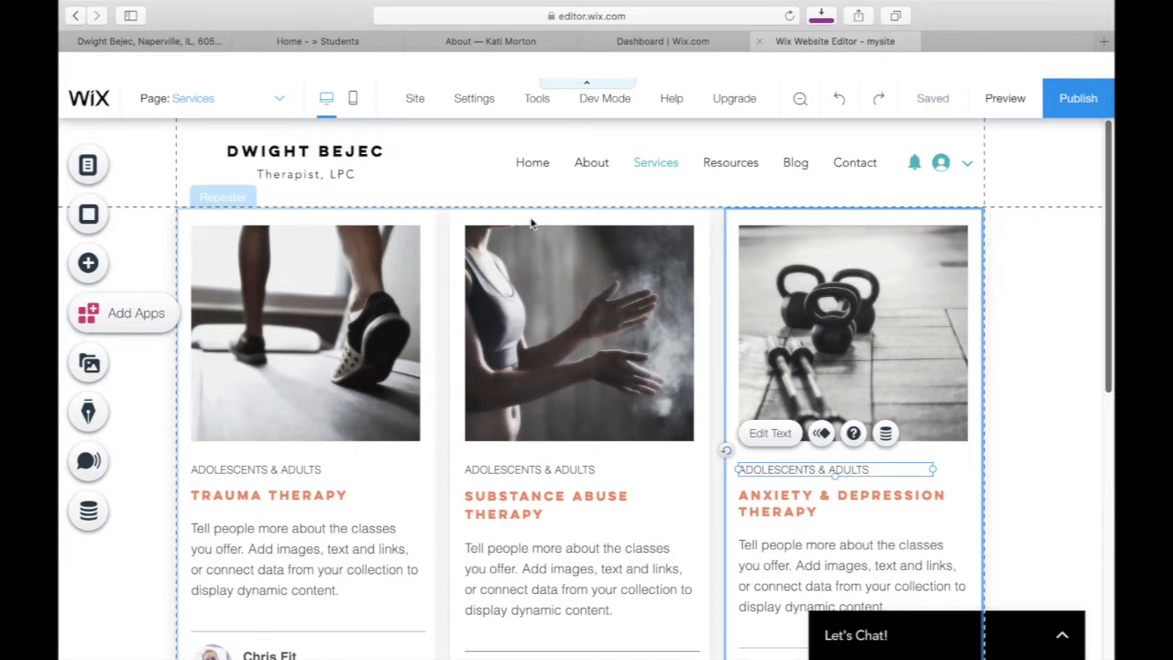
pyautogui.click(295, 351)
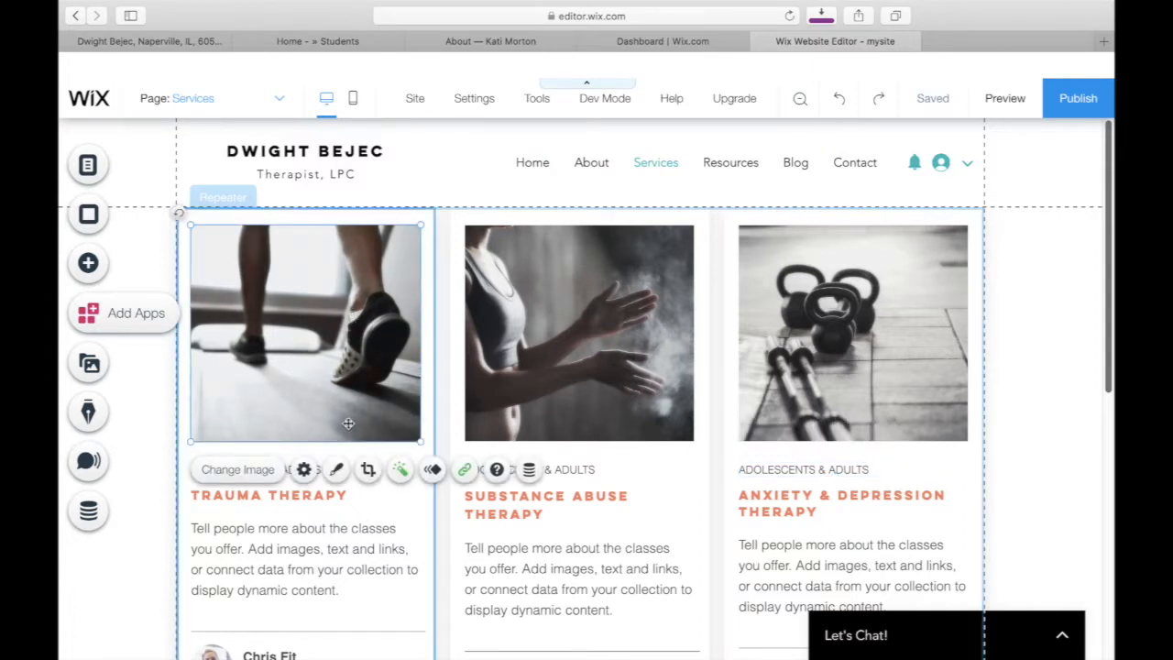
pyautogui.click(256, 478)
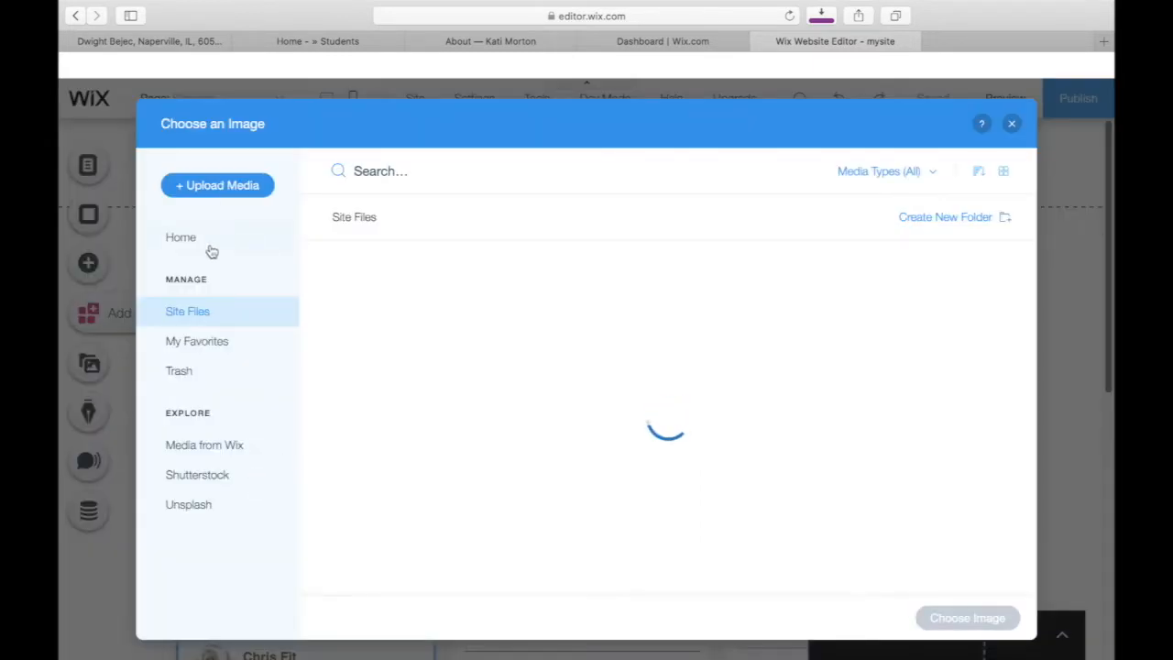
pyautogui.click(226, 190)
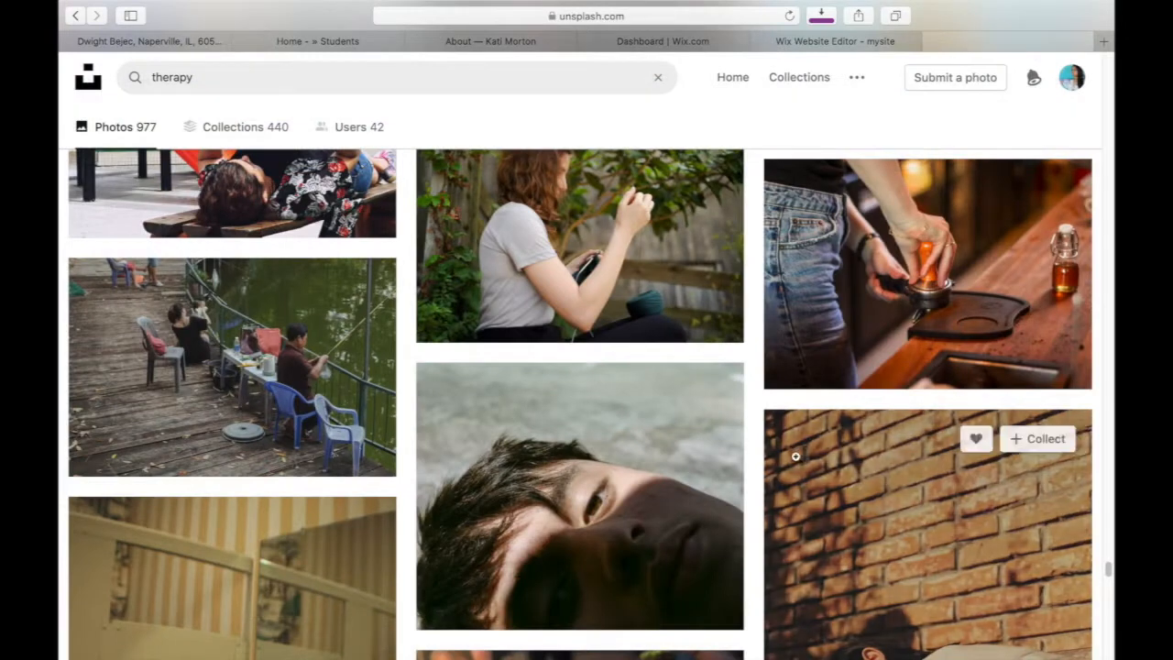
# - Browse the Unsplash photos found for "therapy" for pictures suited to the service cards
pyautogui.scroll(-5, 797, 461)
pyautogui.scroll(-10, 796, 461)
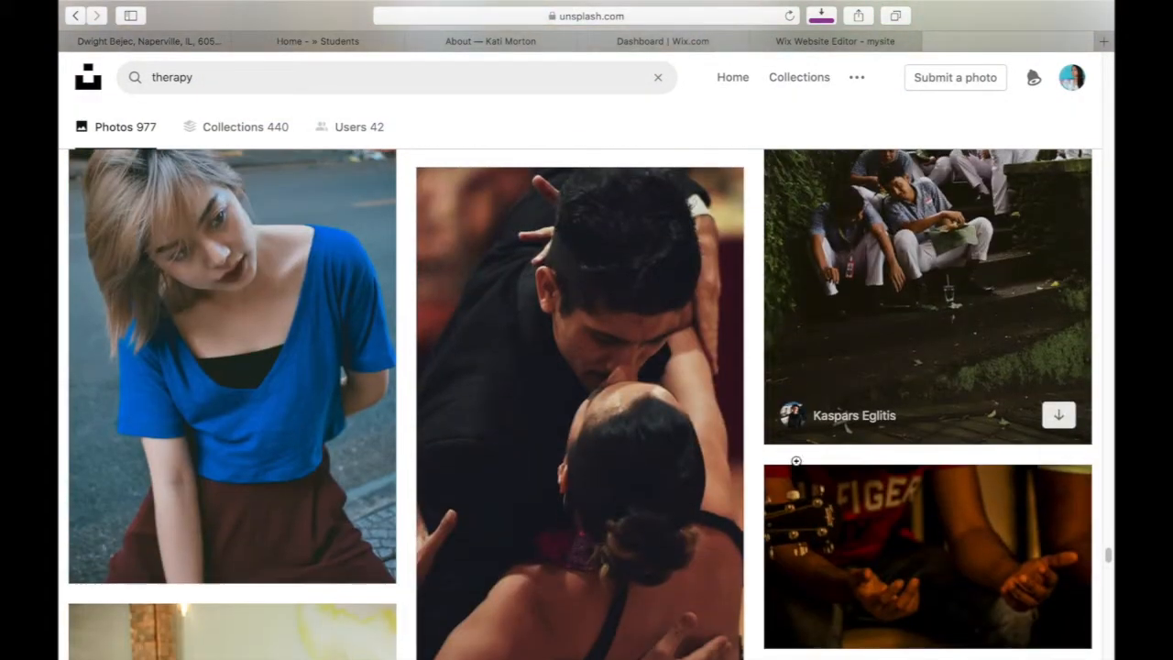
pyautogui.scroll(-5, 796, 461)
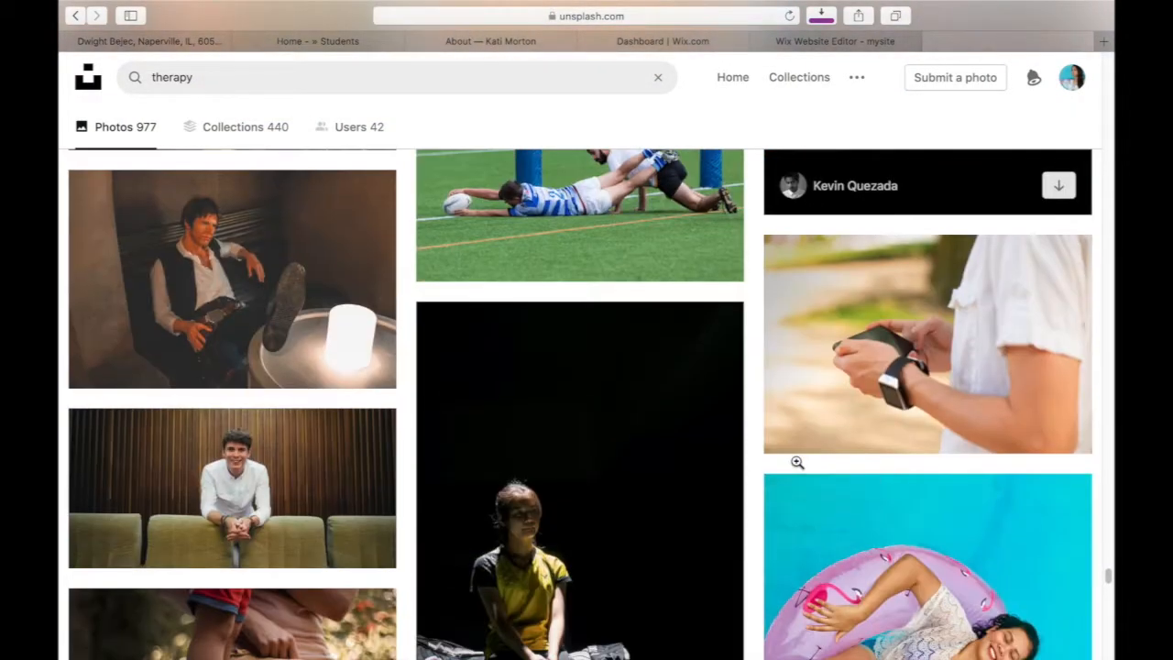
pyautogui.scroll(5, 796, 465)
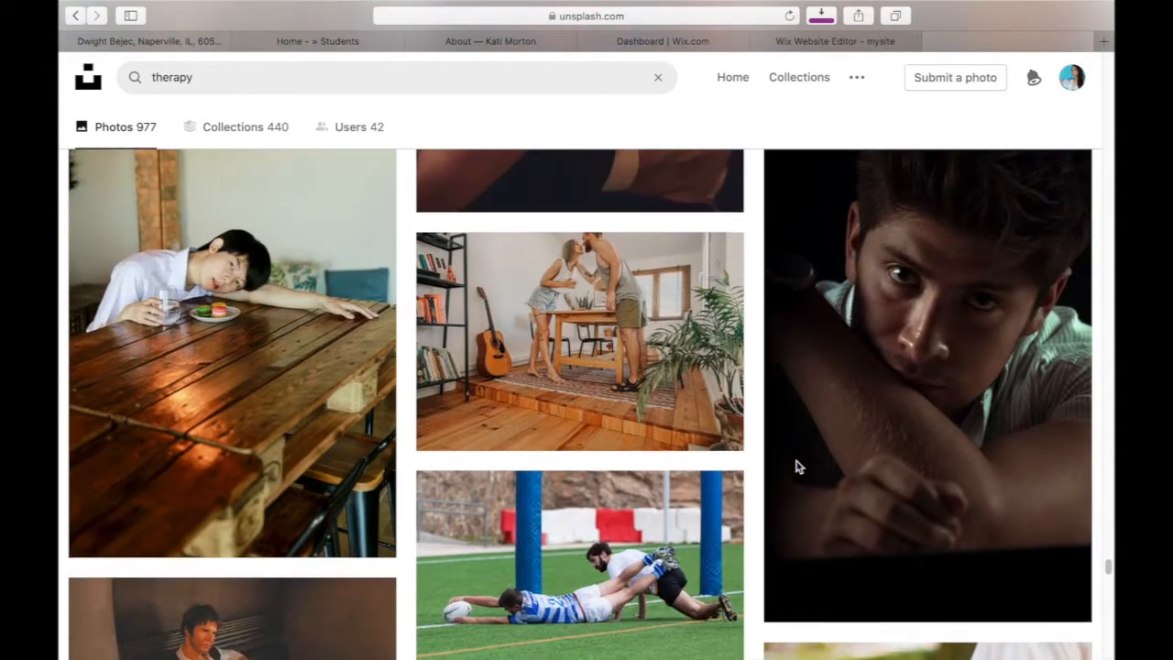
pyautogui.scroll(-5, 797, 463)
pyautogui.scroll(-8, 796, 461)
pyautogui.scroll(2, 796, 461)
pyautogui.scroll(-4, 797, 461)
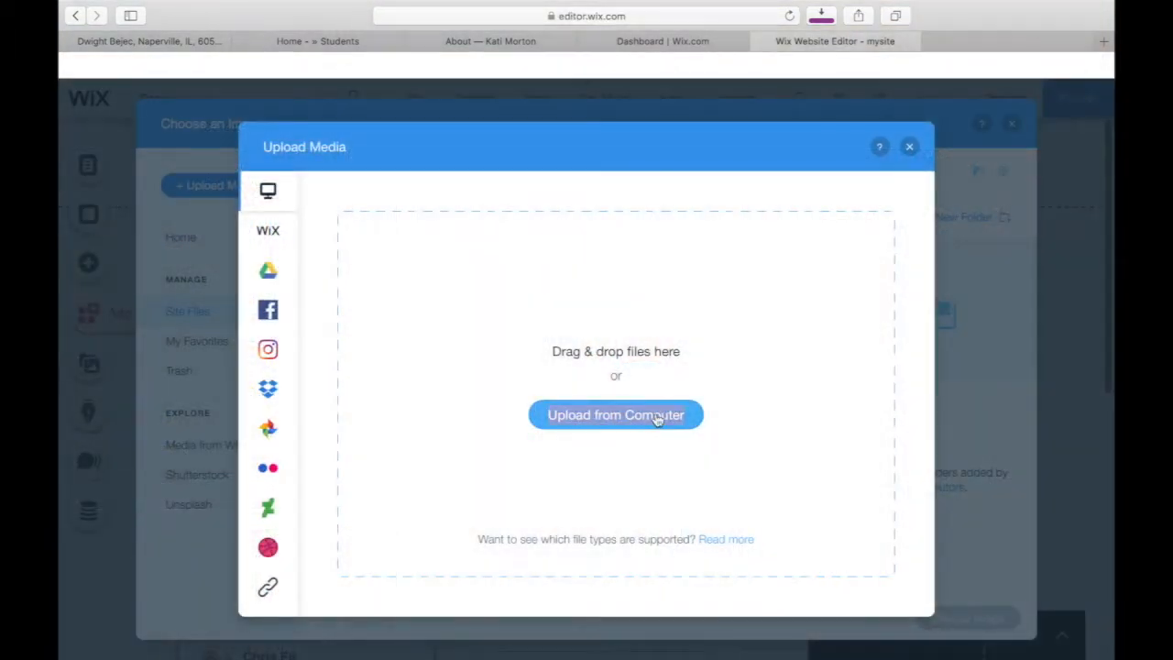
# - Upload the first four Unsplash photos in the computer's Downloads folder to the site files
pyautogui.click(657, 417)
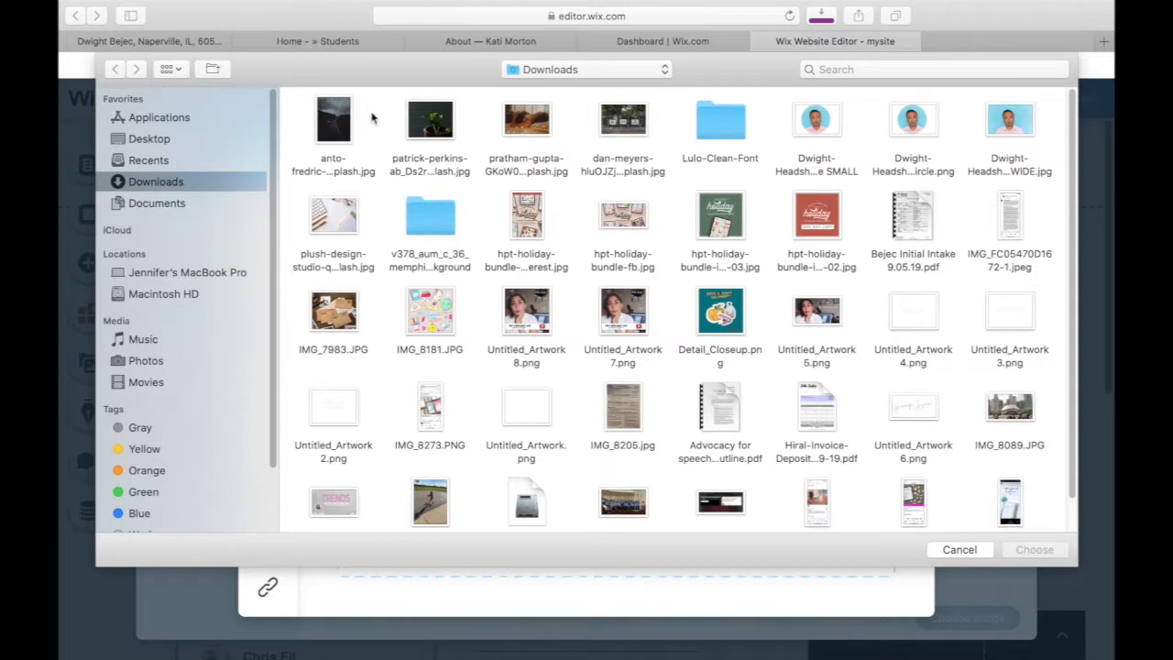
pyautogui.click(341, 119)
pyautogui.click(441, 124)
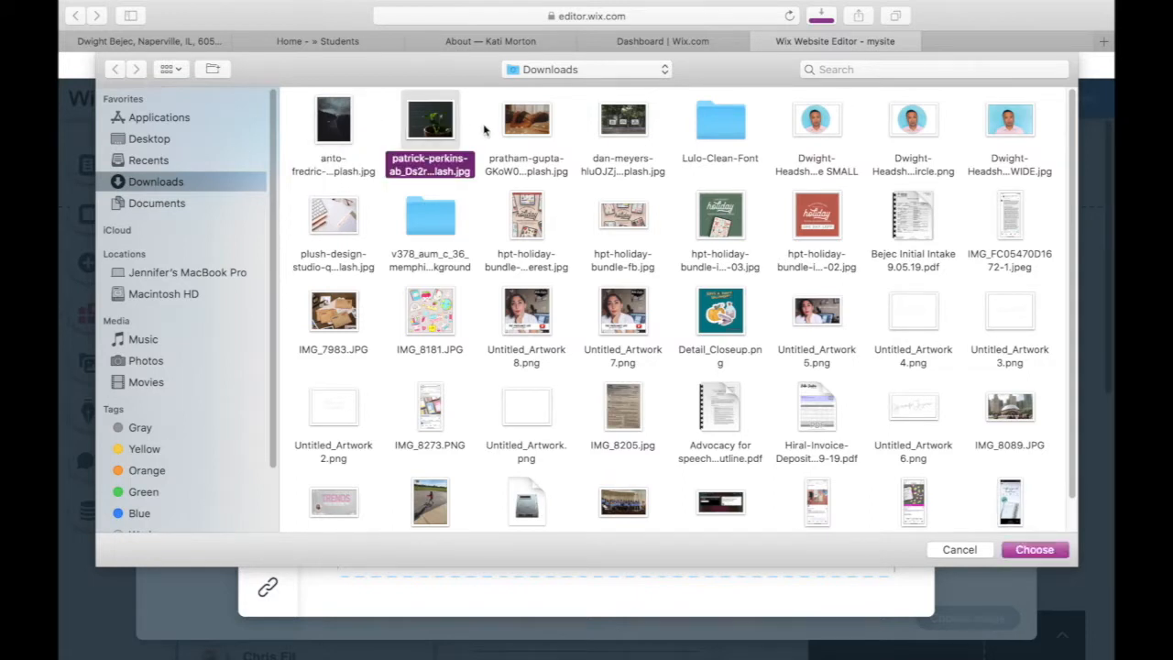
pyautogui.click(350, 127)
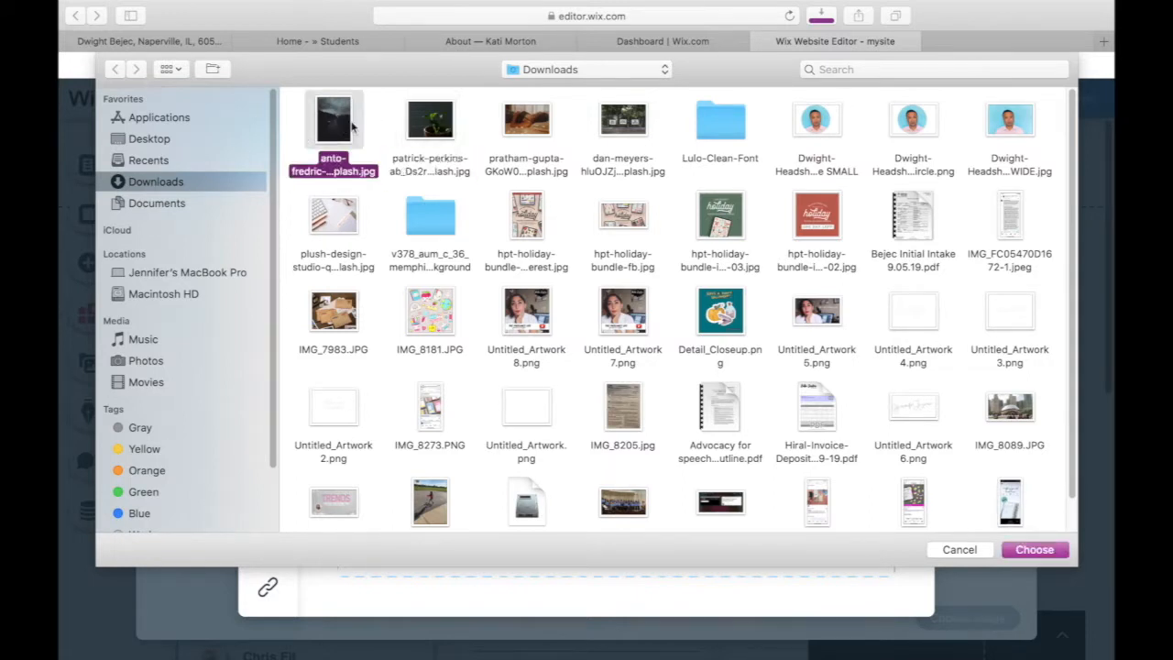
pyautogui.keyDown('super'); pyautogui.click(439, 129); pyautogui.keyUp('super')
pyautogui.keyDown('super'); pyautogui.click(526, 134); pyautogui.keyUp('super')
pyautogui.keyDown('super'); pyautogui.click(612, 130); pyautogui.keyUp('super')
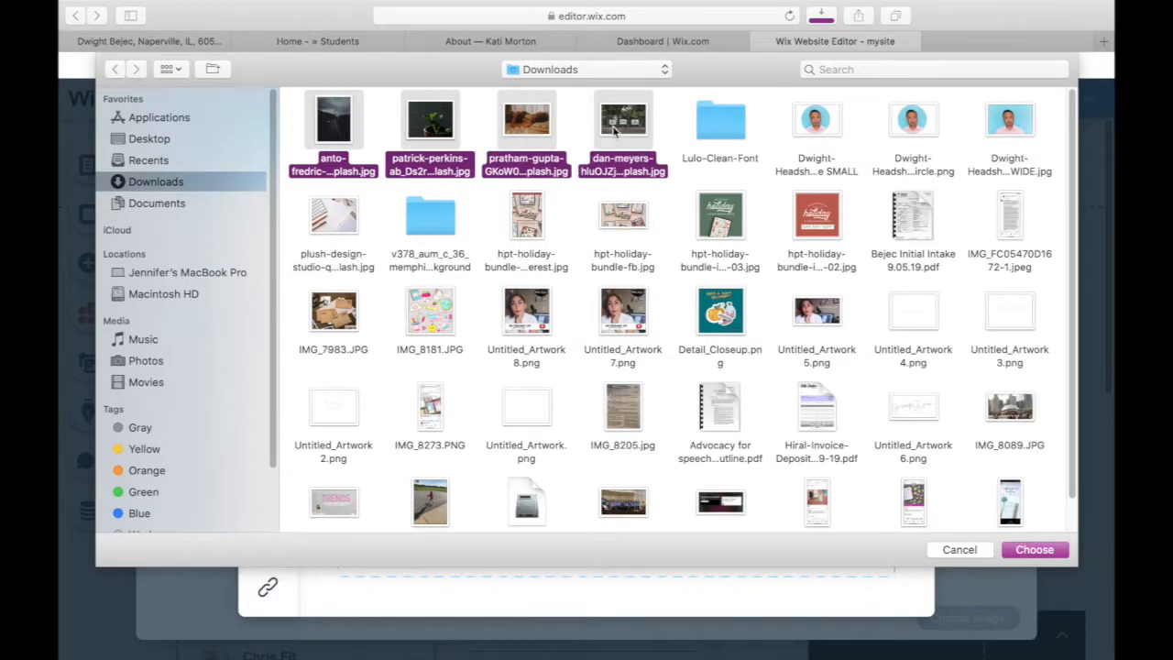
pyautogui.click(1034, 550)
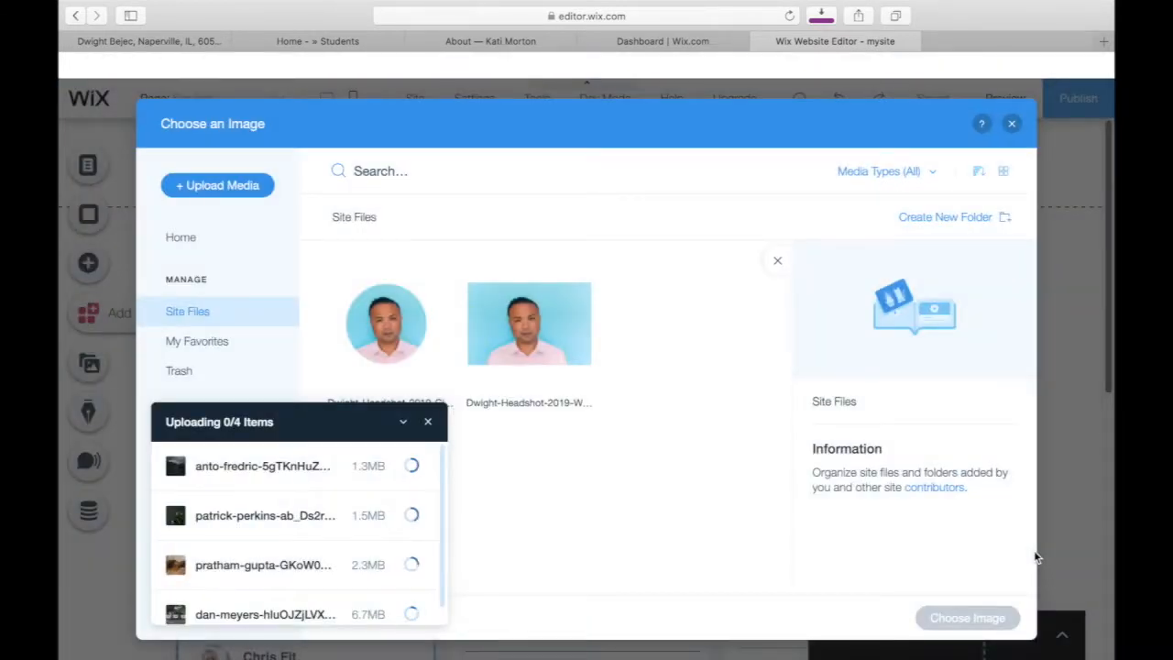
# - Replace the Trauma Therapy card's image with the uploaded photo of the "YOU MATTER" fence signs
pyautogui.click(1012, 123)
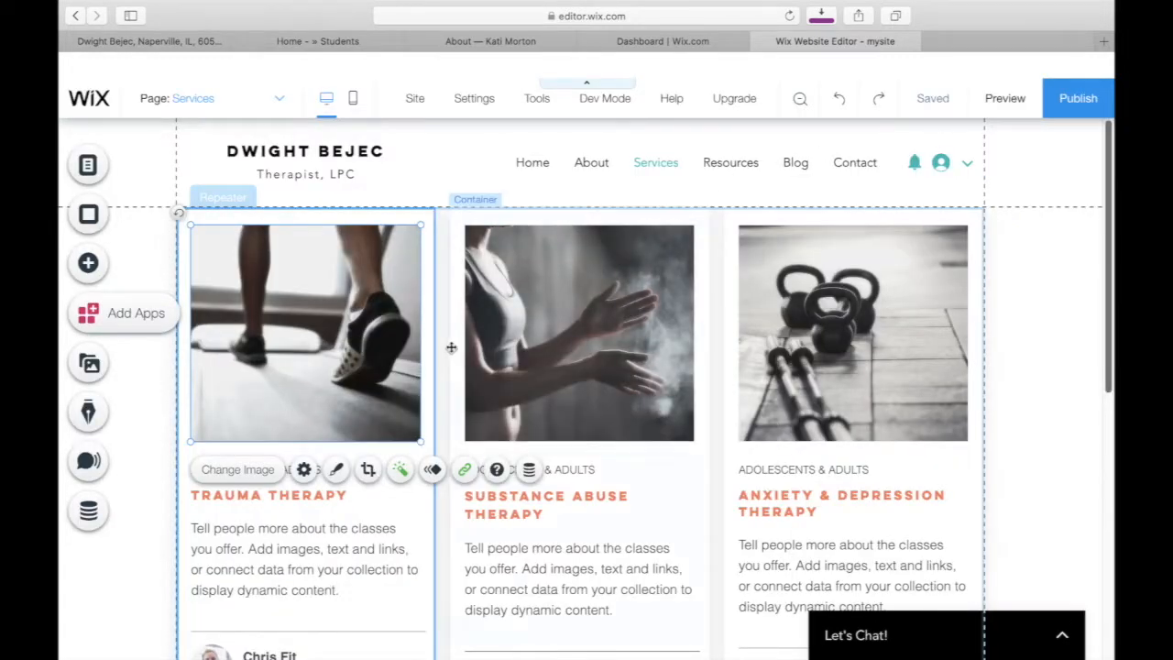
pyautogui.click(259, 471)
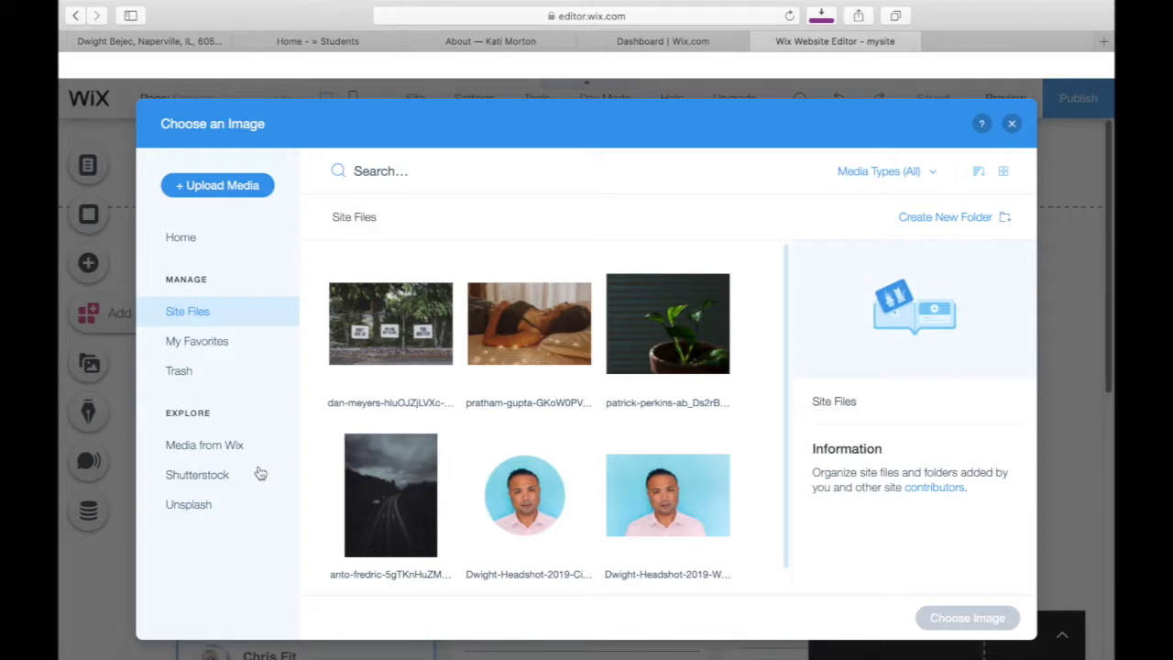
pyautogui.click(412, 335)
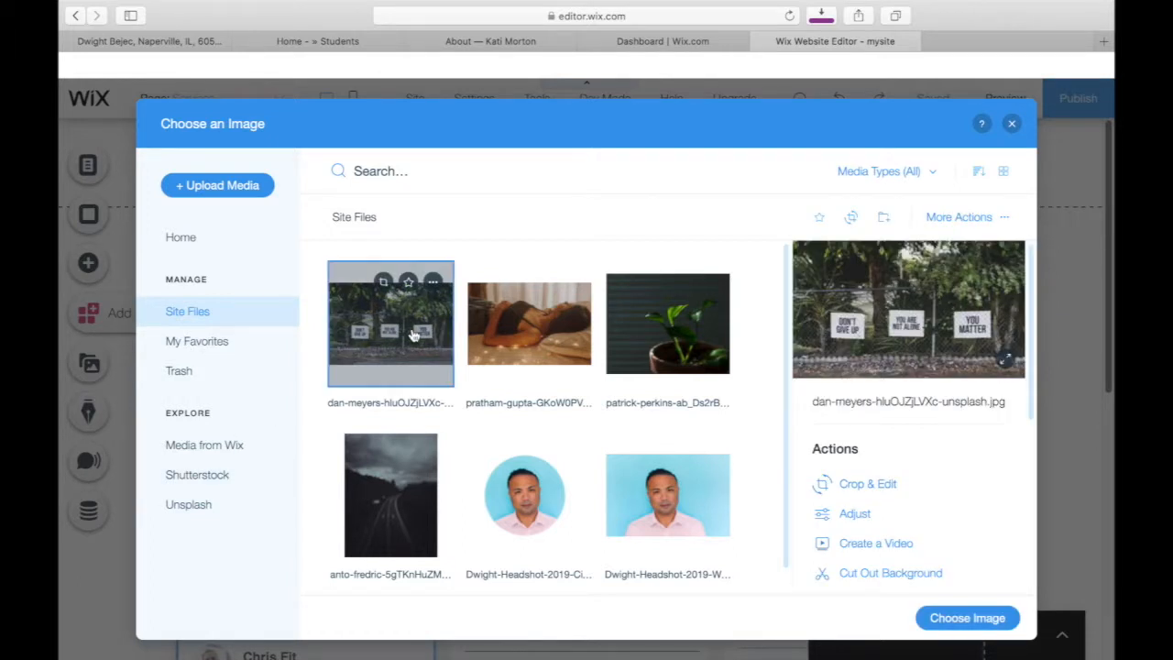
pyautogui.click(984, 612)
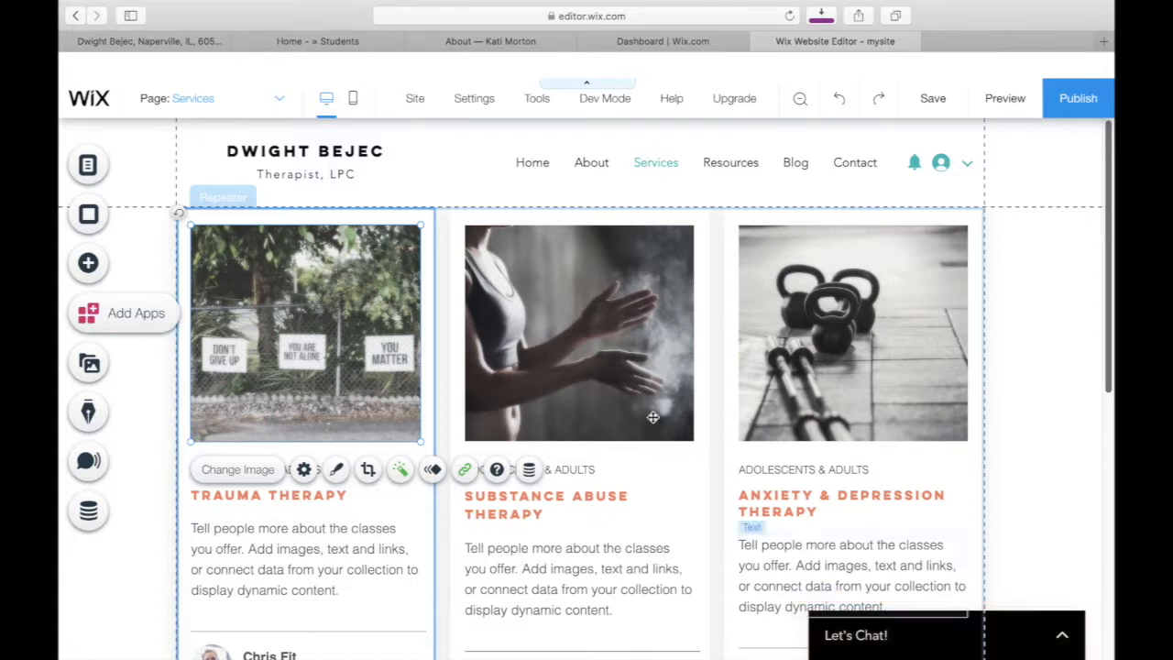
# - Replace the Substance Abuse Therapy card's image with the uploaded photo of the dark road
pyautogui.click(534, 411)
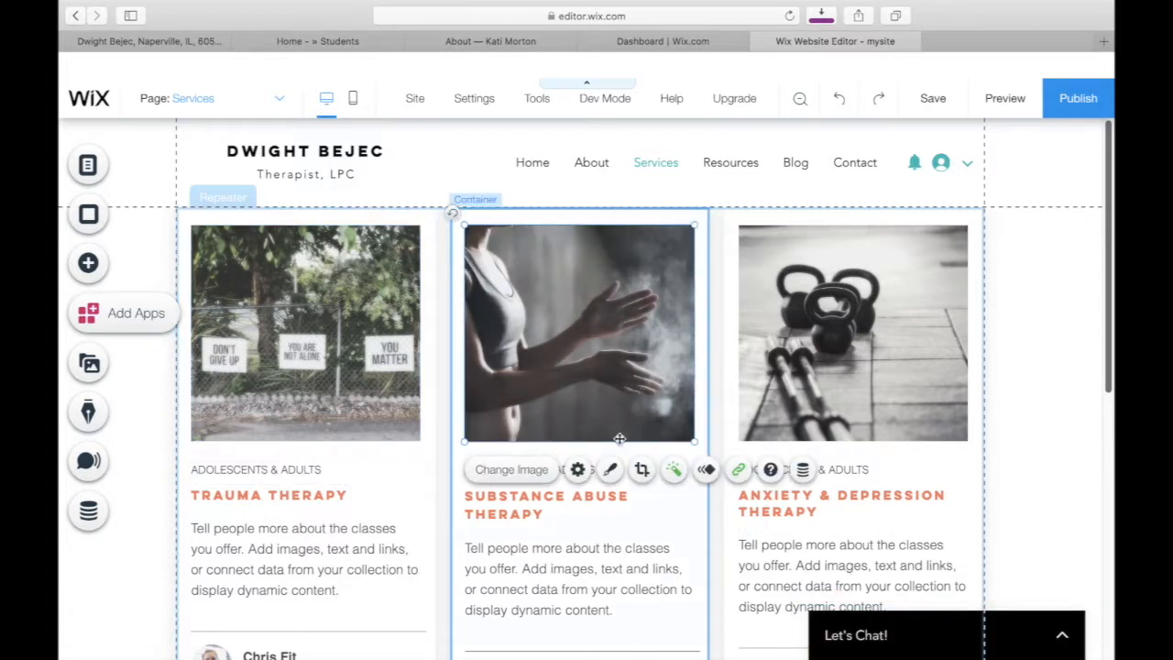
pyautogui.click(512, 471)
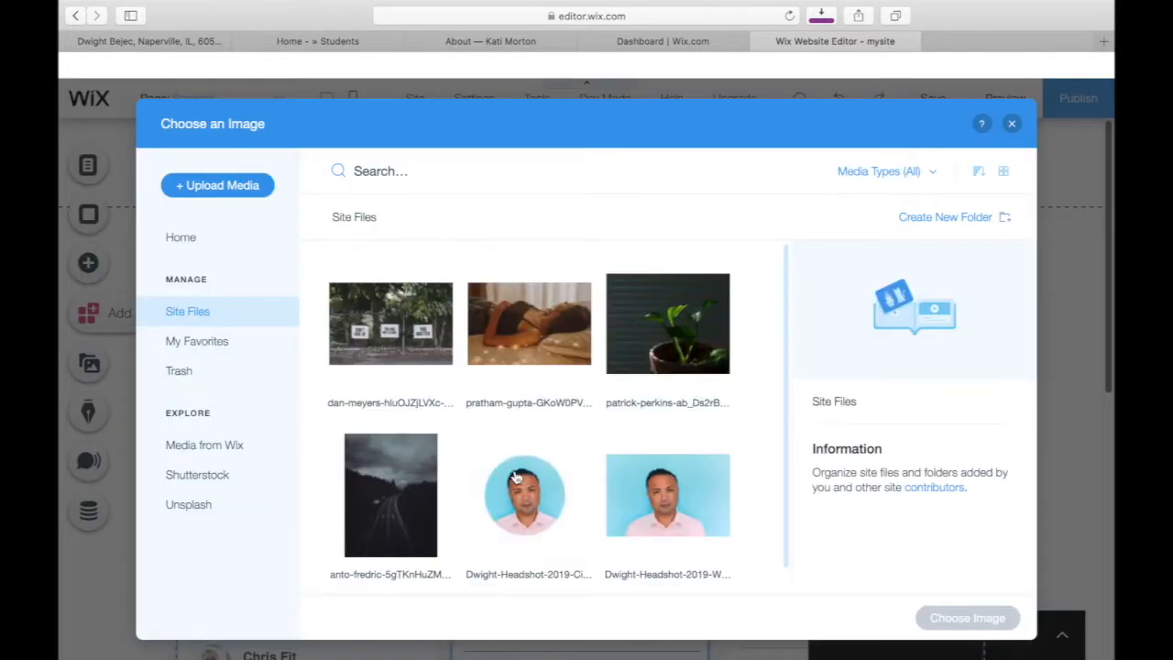
pyautogui.click(391, 495)
pyautogui.click(1014, 619)
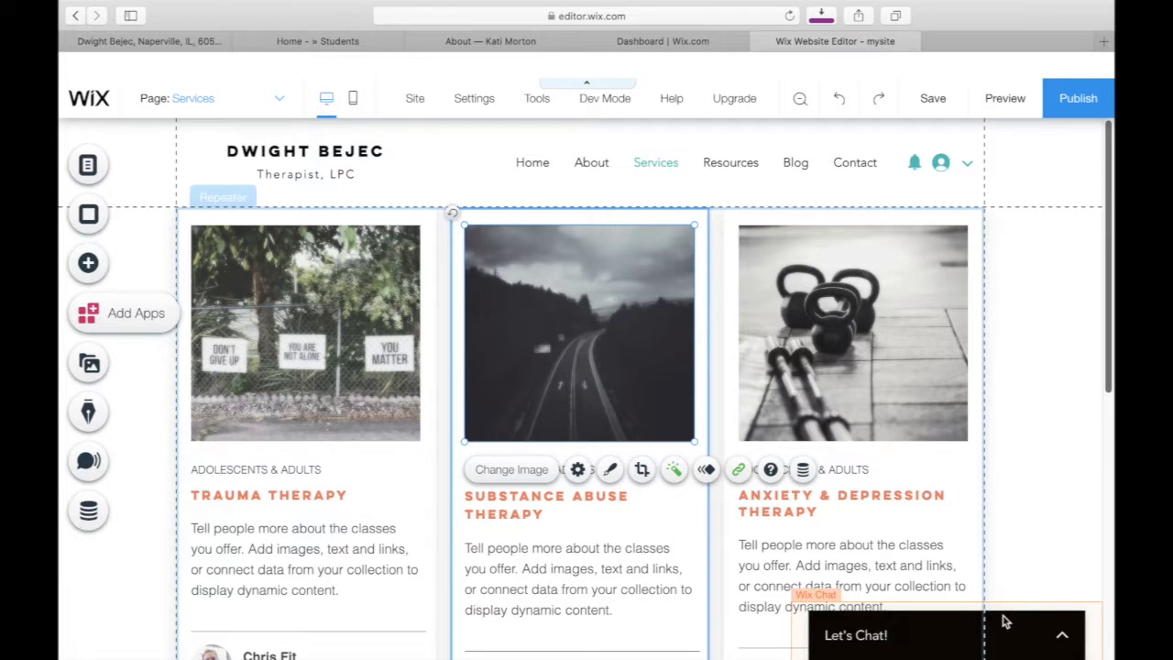
# - Swap the Anxiety & Depression Therapy card's image for the reclining woman photo and set the card images' filter to None
pyautogui.click(891, 354)
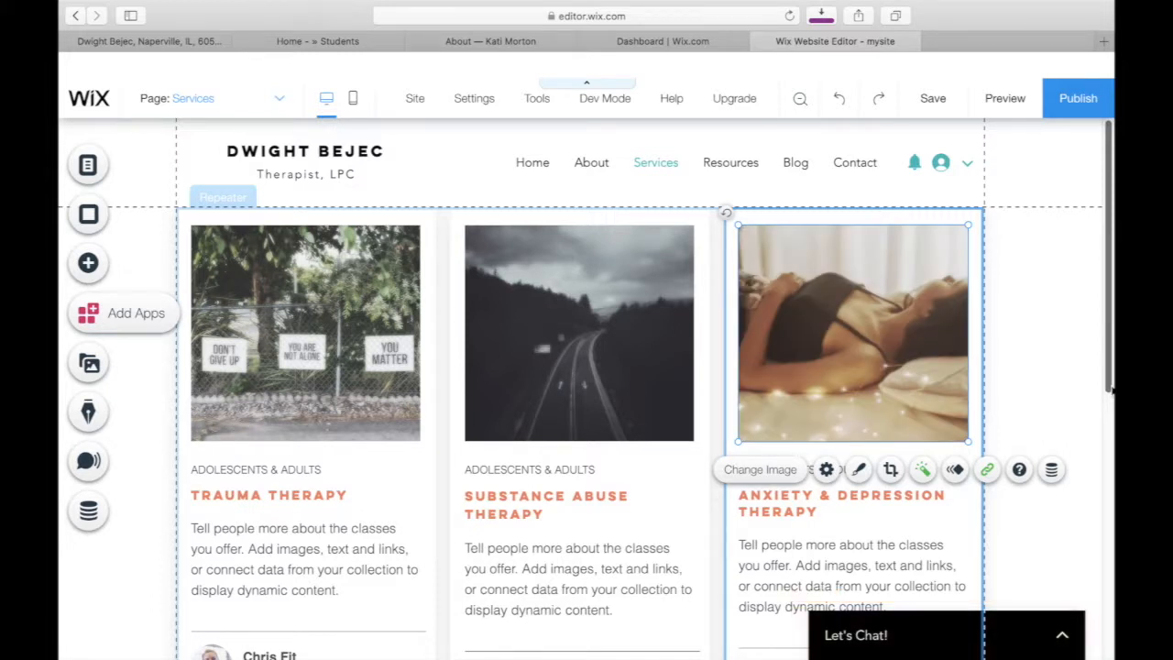
pyautogui.click(923, 471)
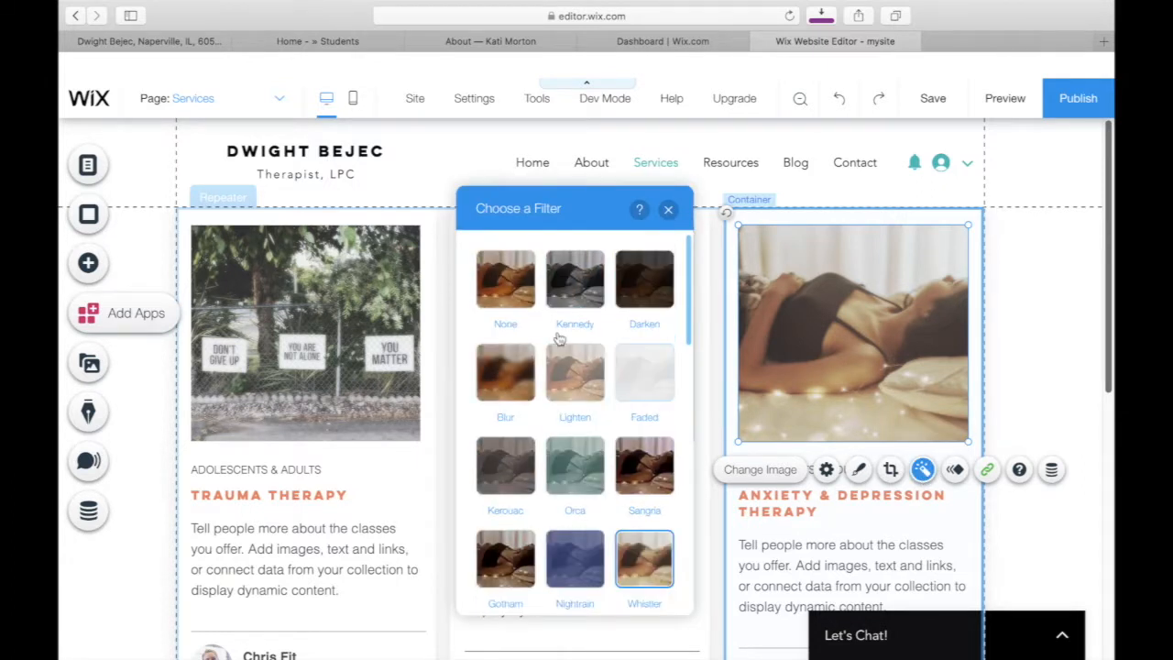
pyautogui.click(509, 296)
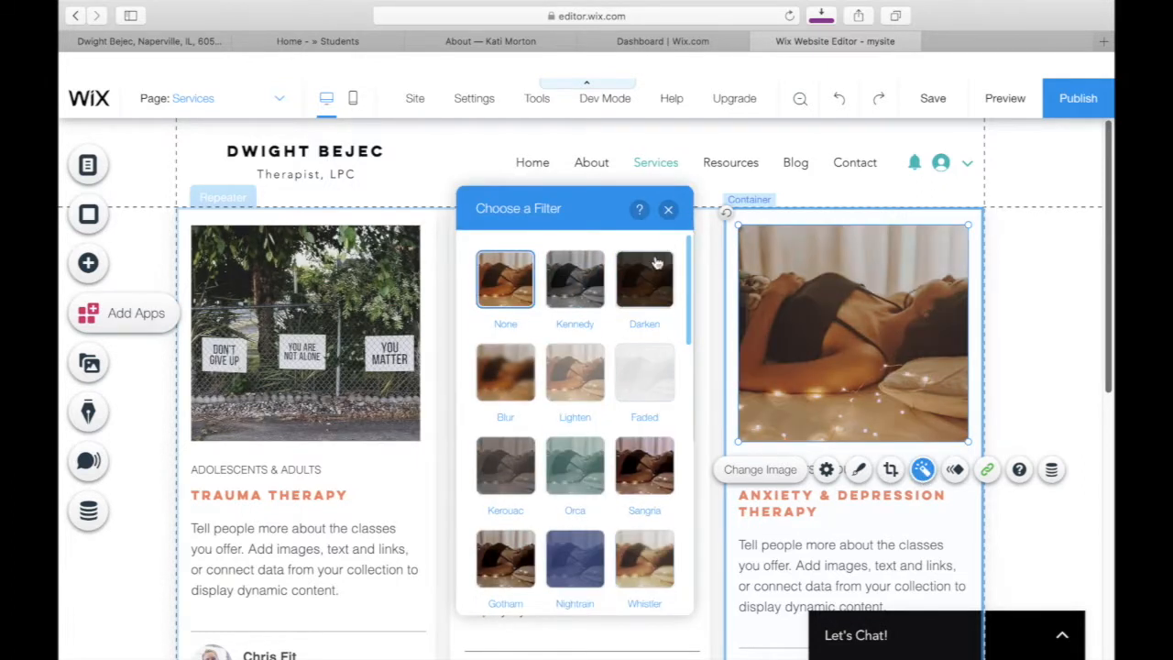
pyautogui.click(668, 213)
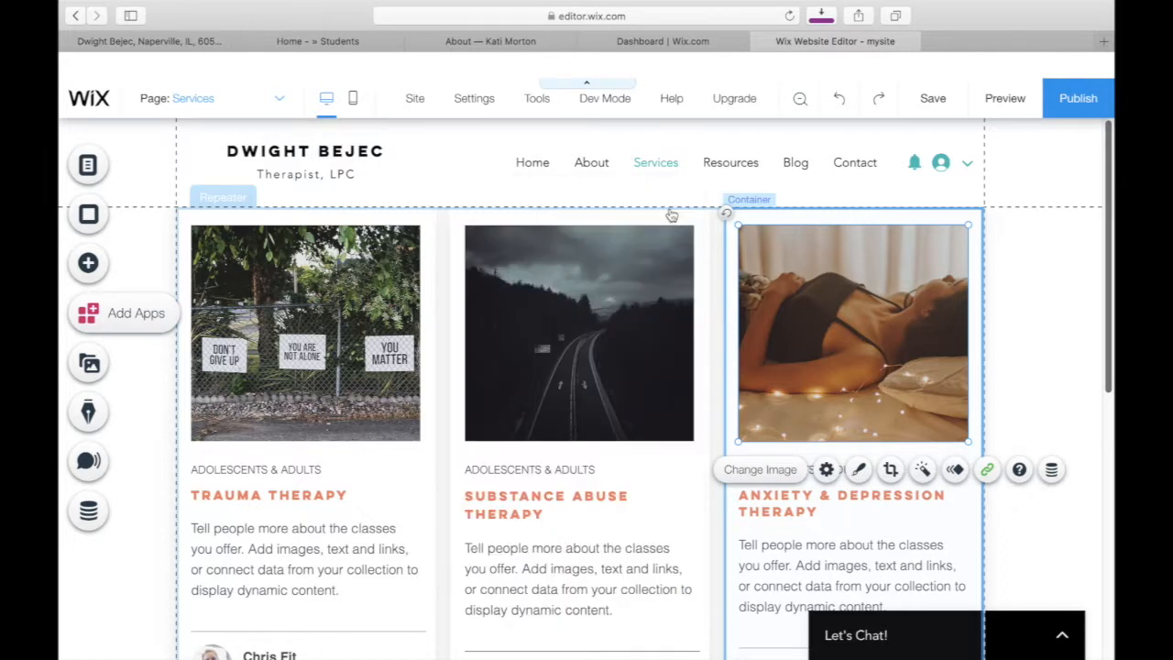
pyautogui.click(1033, 338)
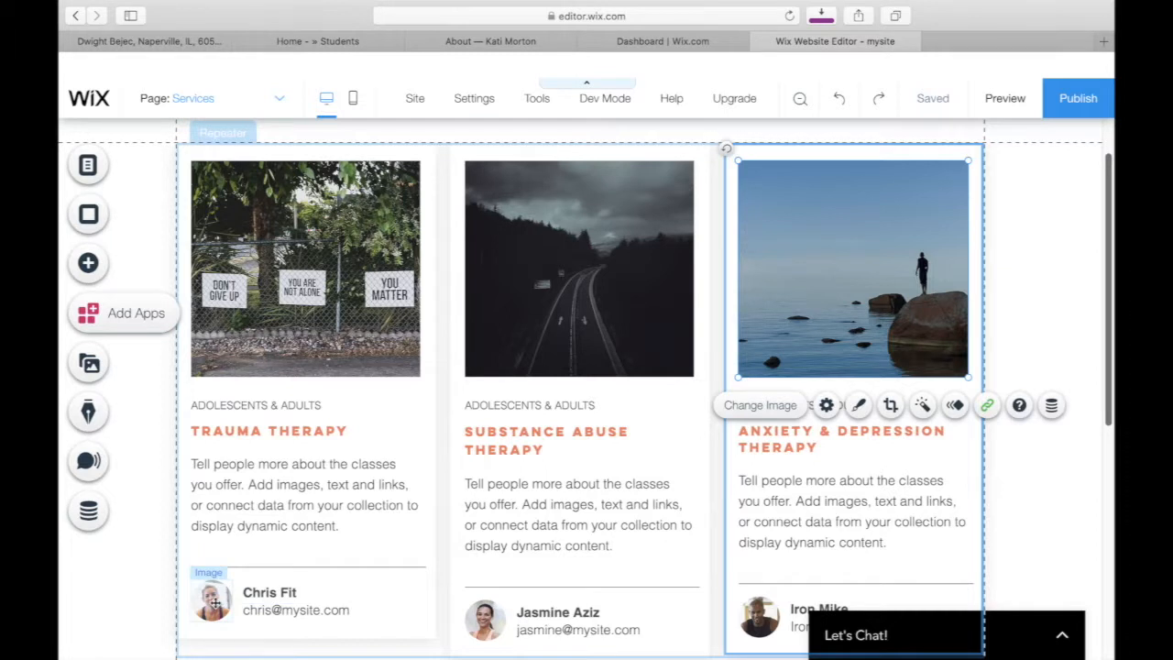
# - Delete the round portrait, the contact name and the e-mail line from the therapy cards
pyautogui.click(214, 600)
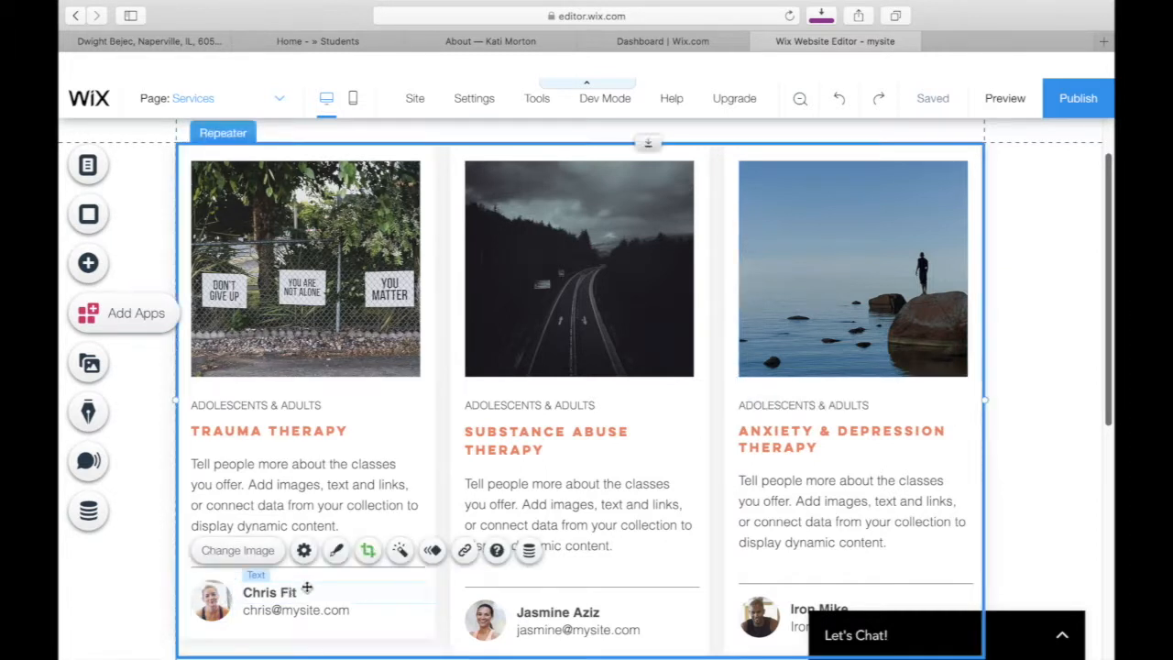
pyautogui.press('Delete')
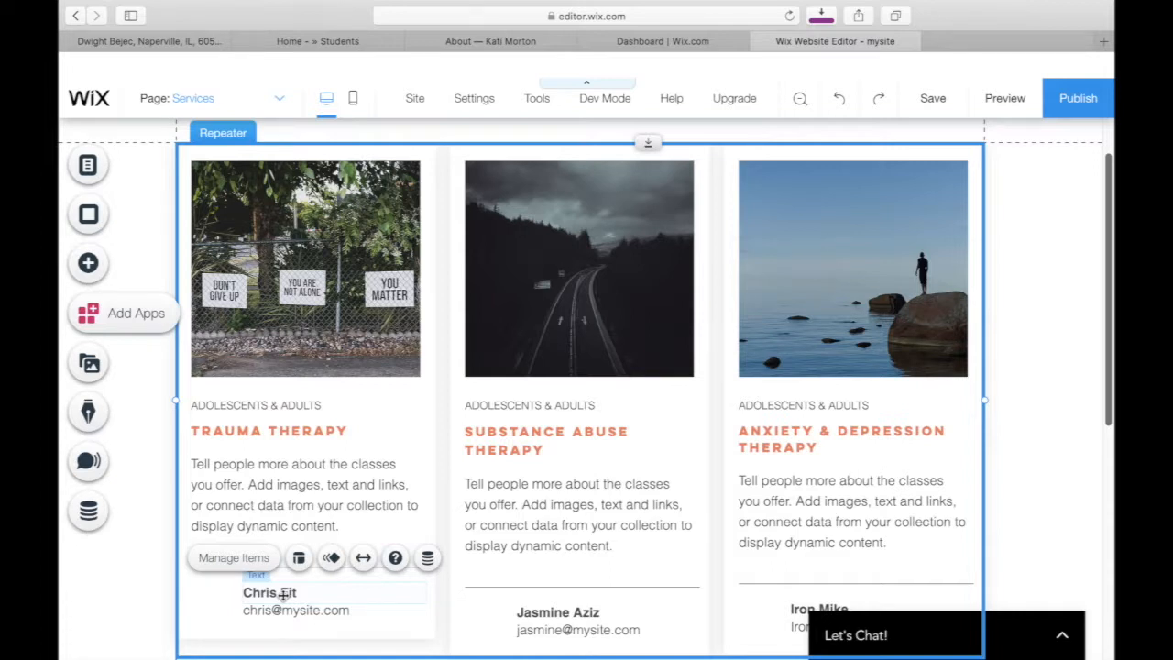
pyautogui.click(284, 594)
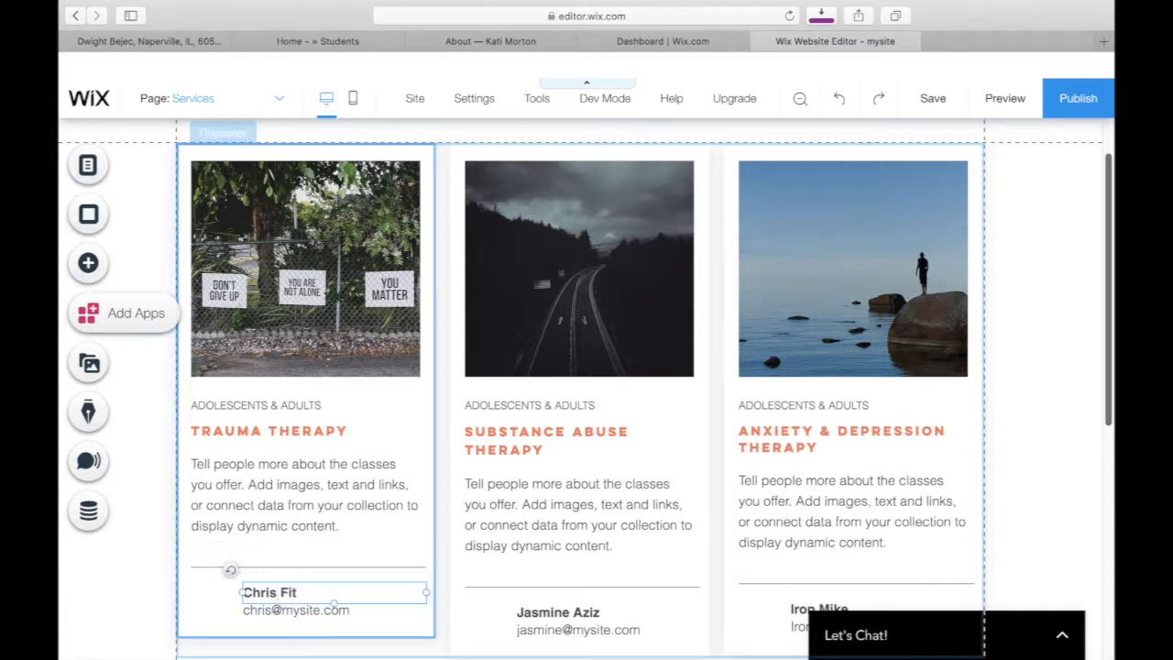
pyautogui.press('Delete')
pyautogui.click(283, 612)
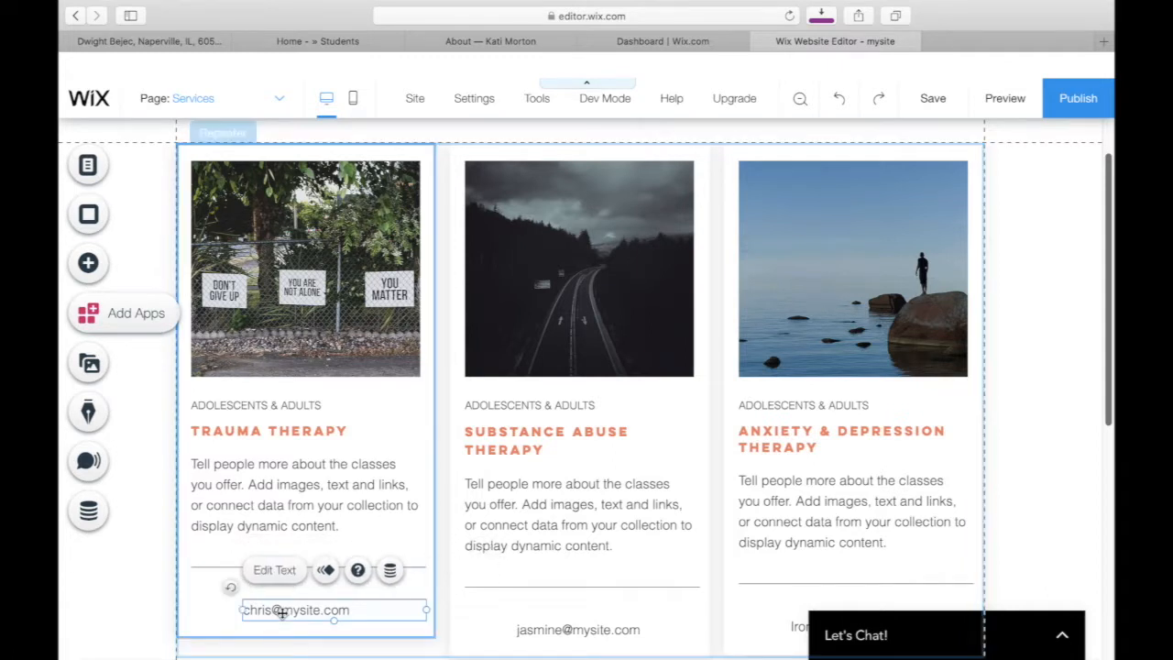
pyautogui.press('Delete')
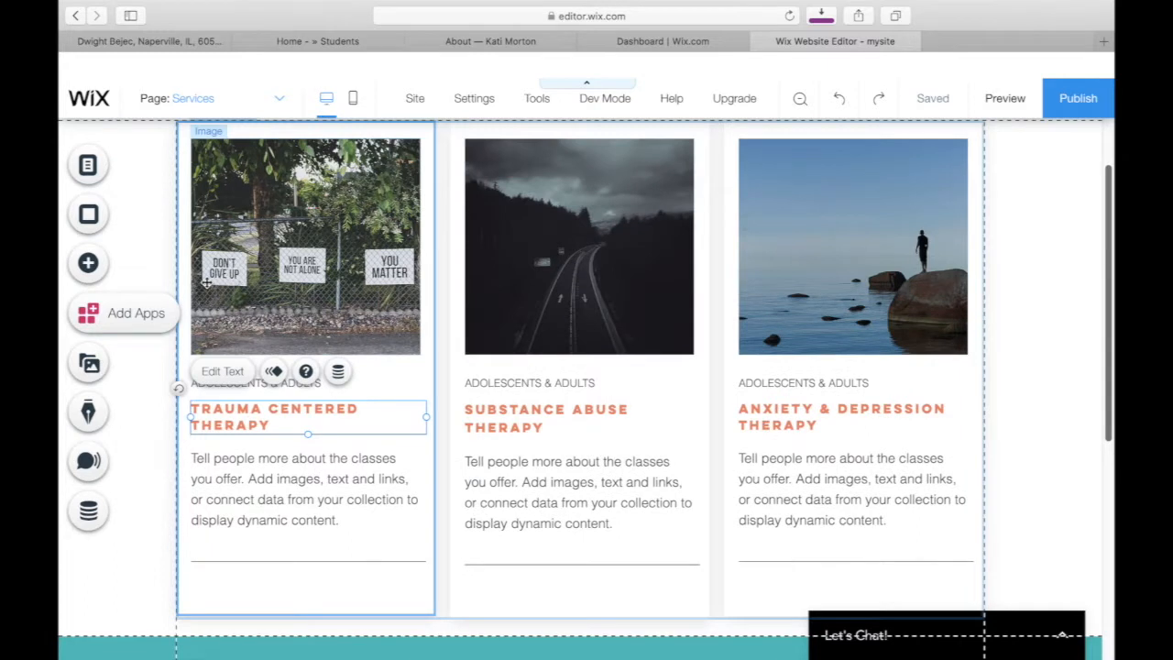
# - Add a page named "Trauma" to the site and nest it under Services as a subpage
pyautogui.scroll(2, 651, 166)
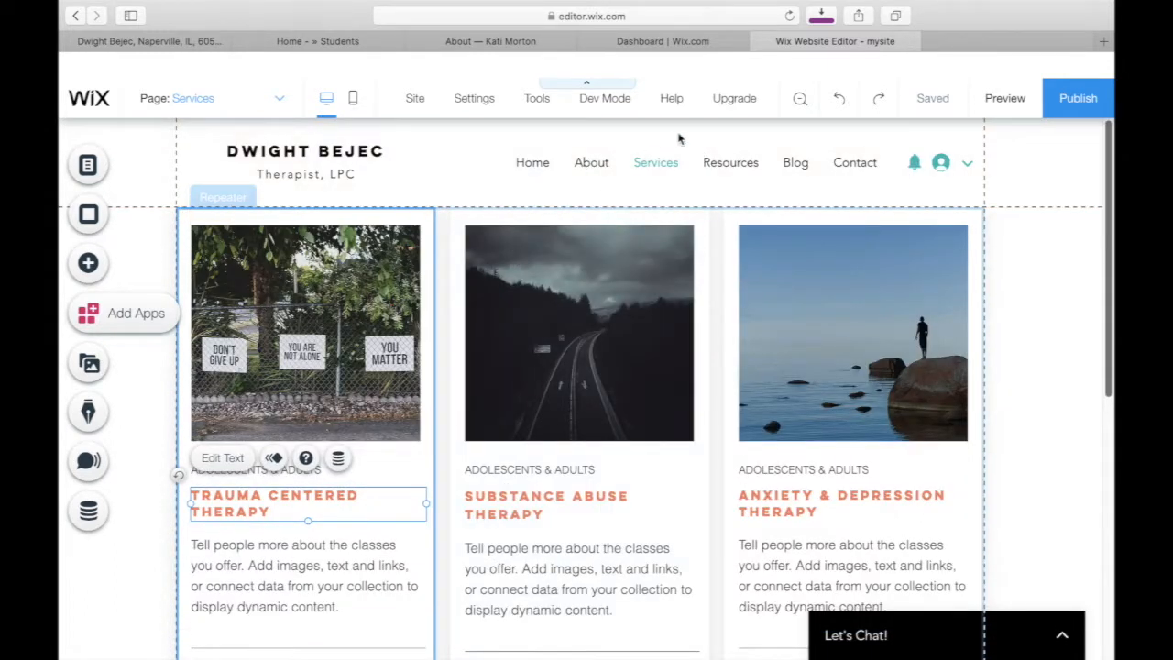
pyautogui.scroll(-1, 302, 275)
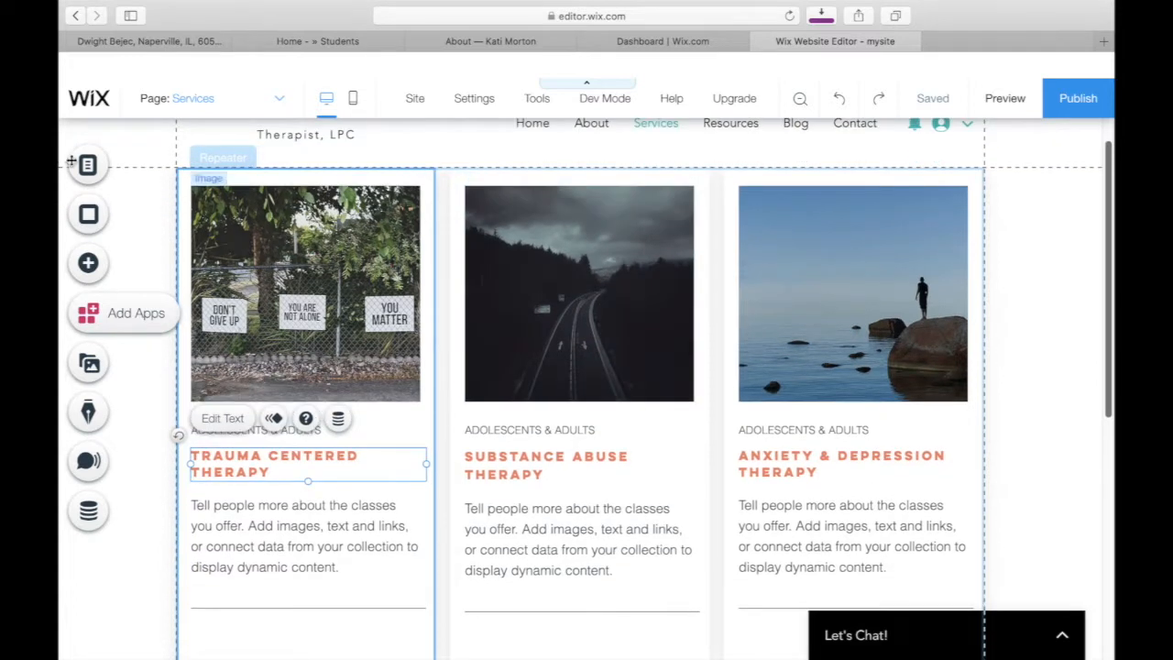
pyautogui.click(89, 167)
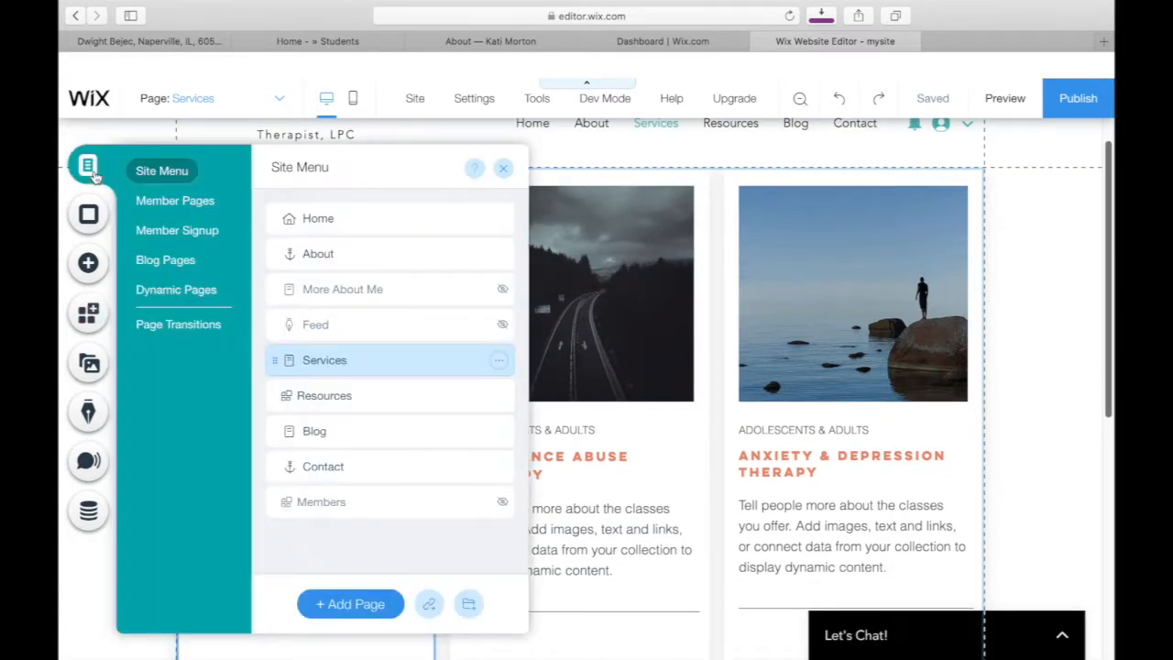
pyautogui.click(348, 605)
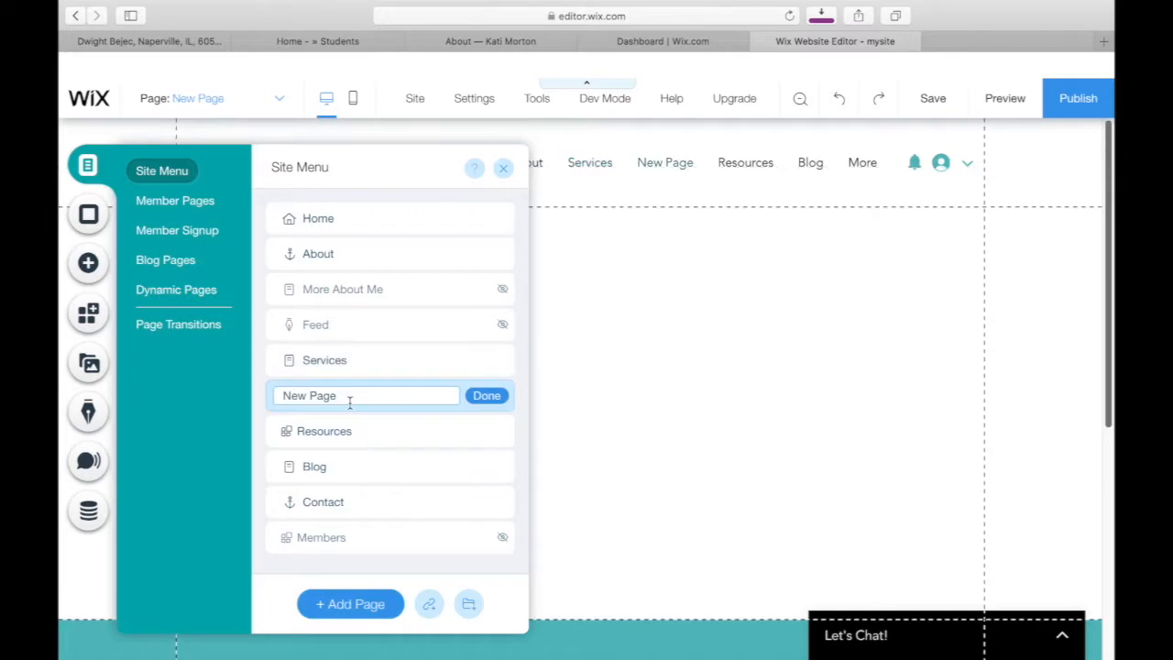
pyautogui.write('Trauam')
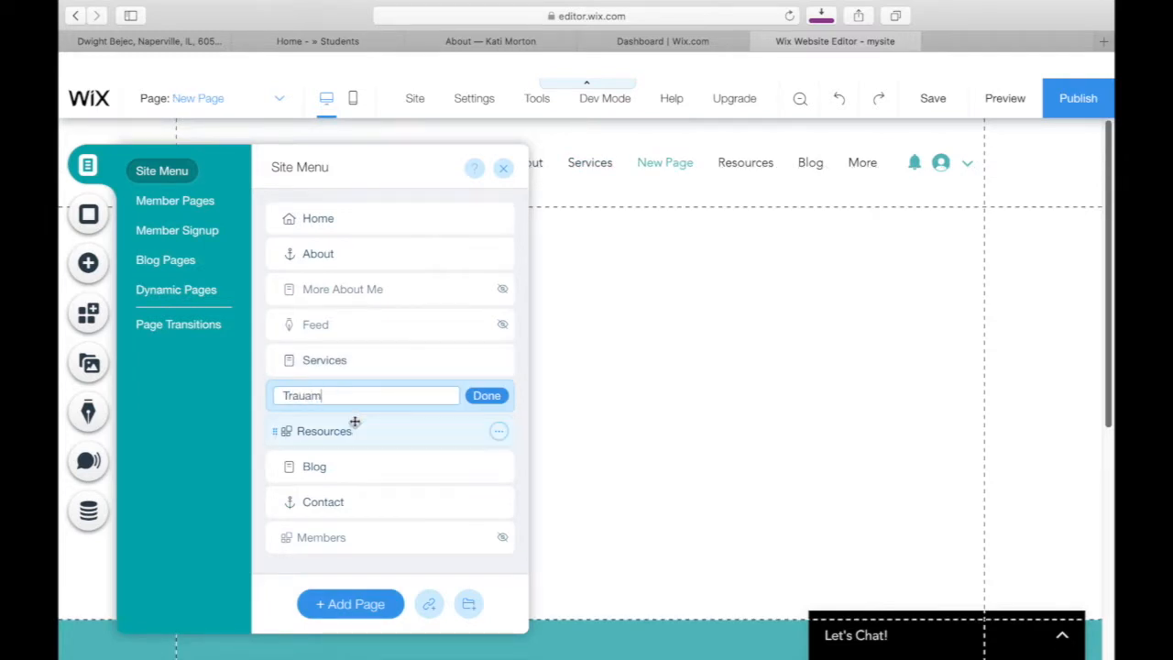
pyautogui.press('BackSpace')
pyautogui.press('BackSpace')
pyautogui.write('ma')
pyautogui.press('Return')
pyautogui.moveTo(293, 395); pyautogui.dragTo(338, 395)
# - Add a second subpage under Services and name it "Substance Abuse"
pyautogui.click(353, 601)
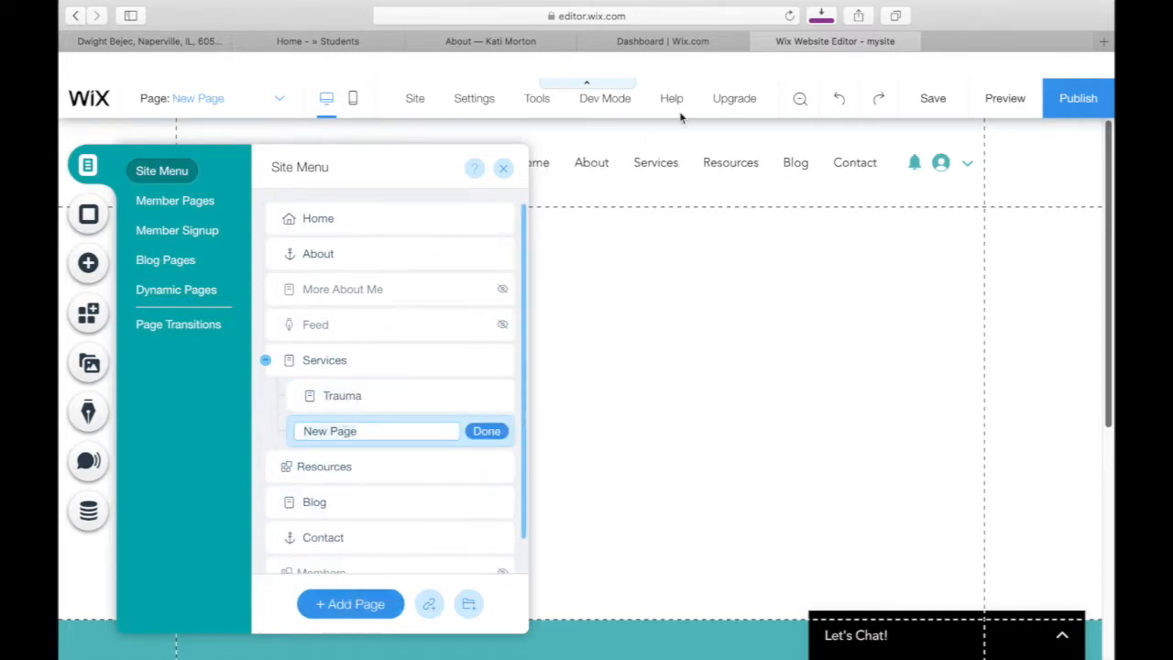
pyautogui.press('Return')
pyautogui.click(383, 366)
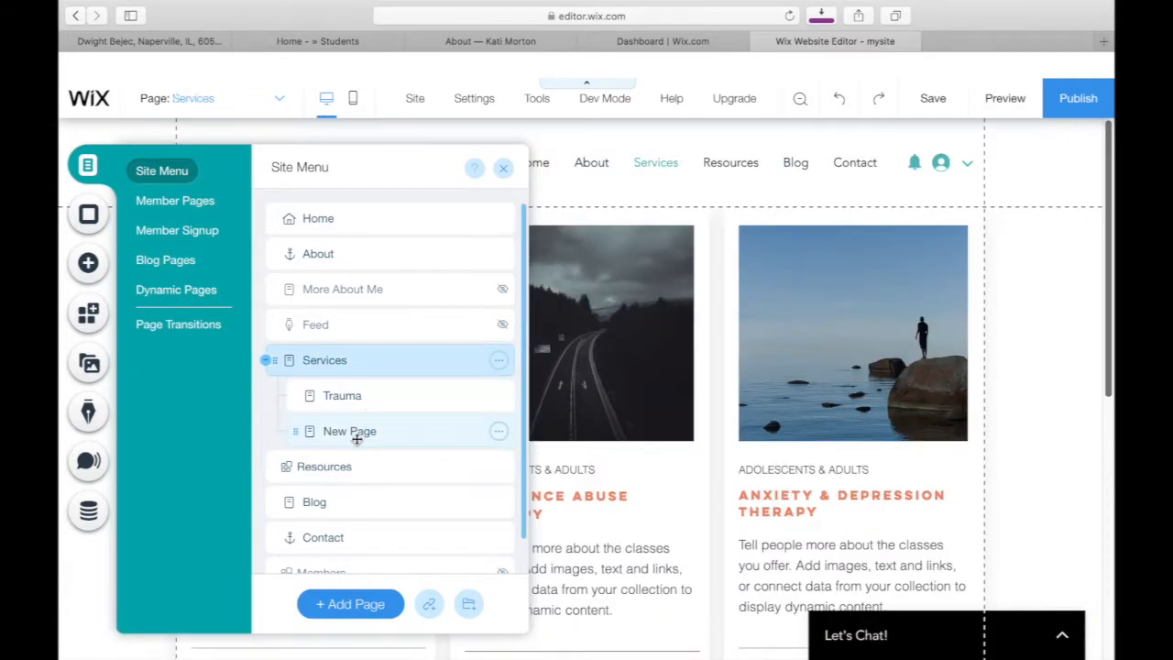
pyautogui.click(499, 431)
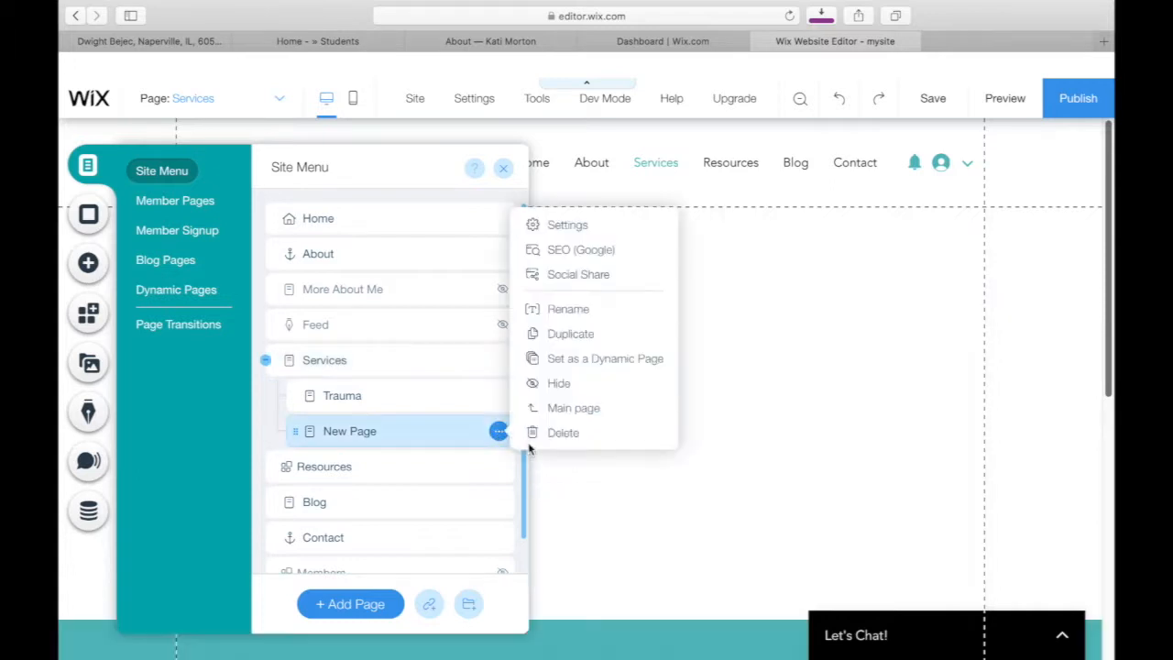
pyautogui.click(565, 311)
pyautogui.write('Substance Abuse')
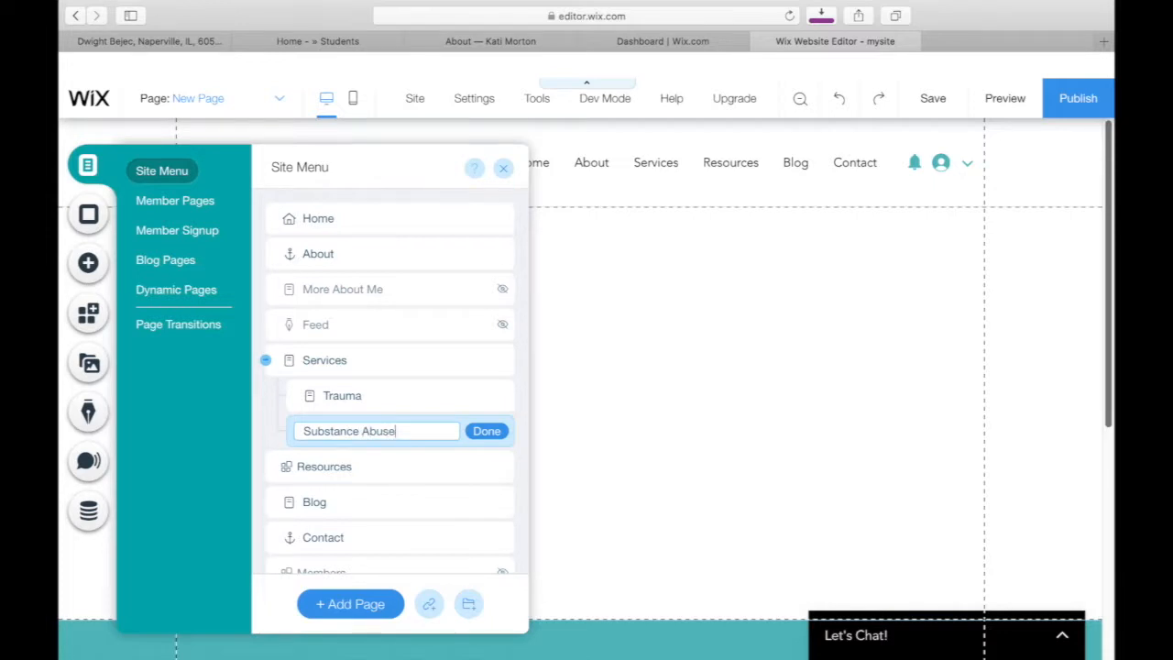
pyautogui.press('Return')
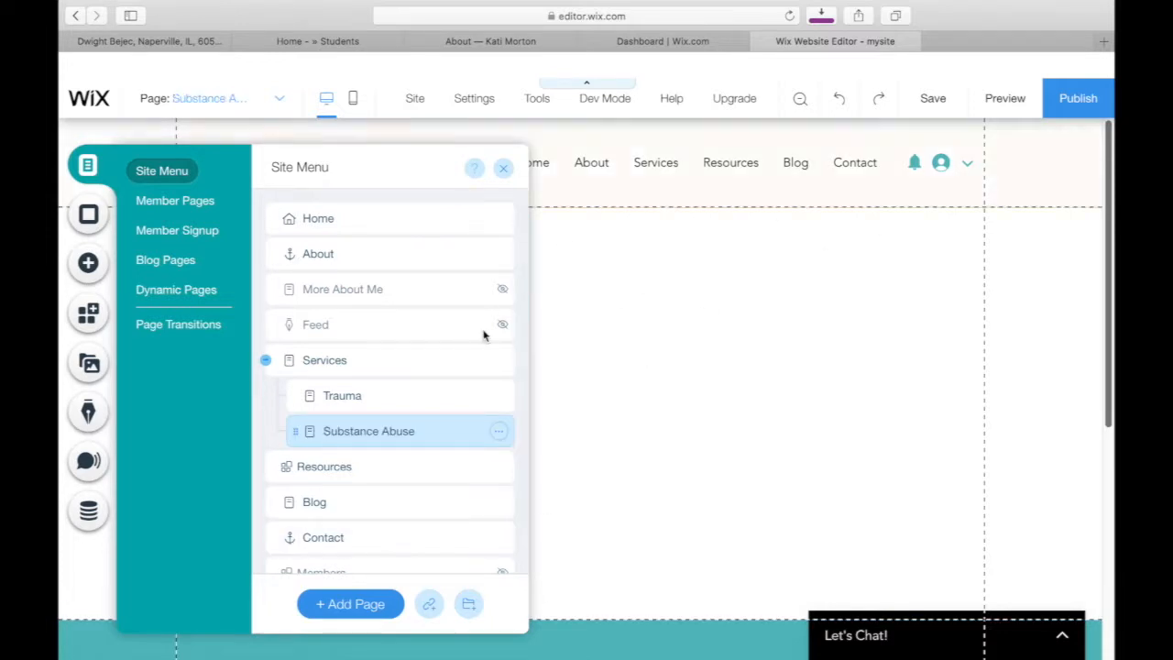
# - Add another page from the Services page and name it "Anxiety & Depression"
pyautogui.click(361, 369)
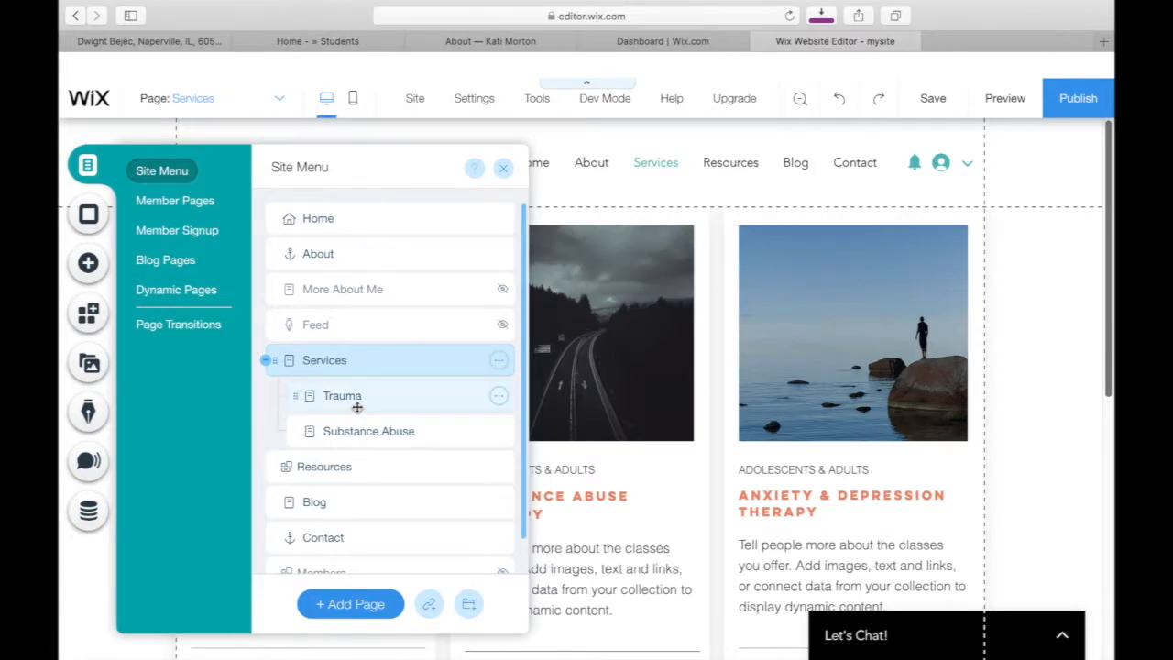
pyautogui.click(356, 614)
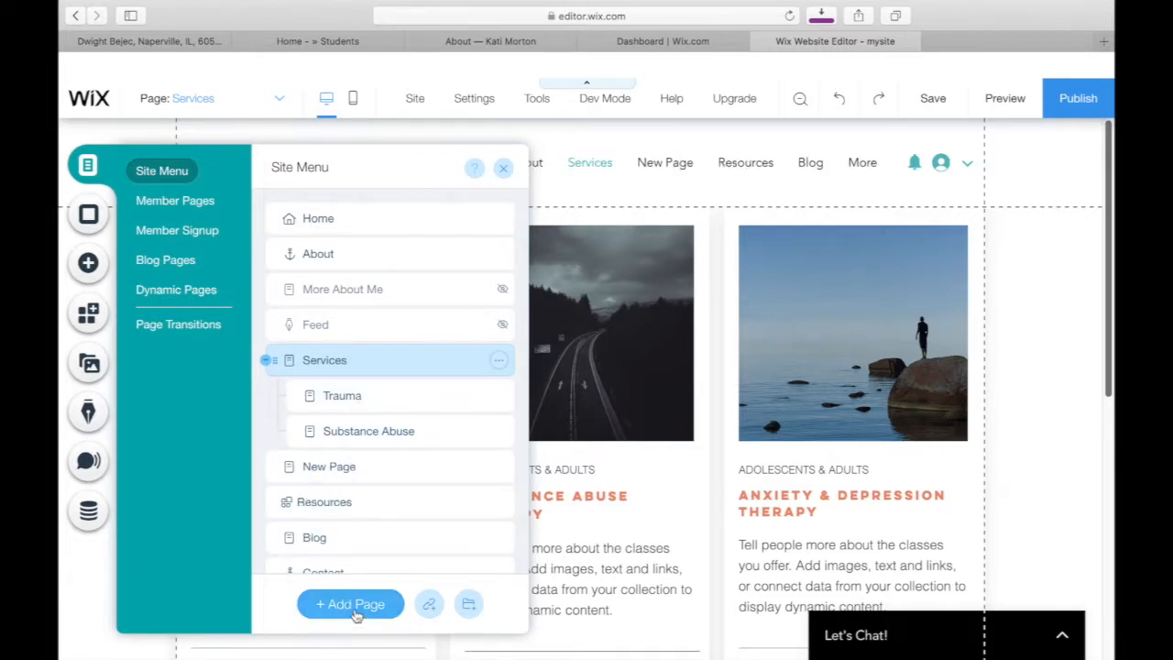
pyautogui.write('Anxiet')
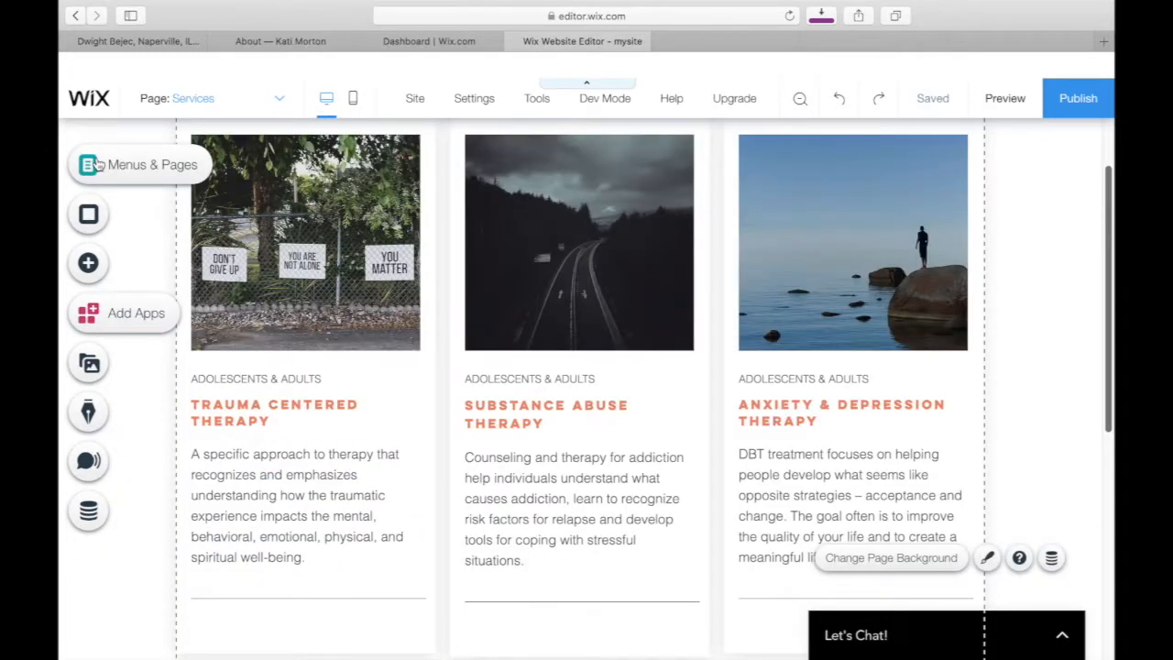
# - Delete the Trauma, Substance Abuse and Anxiety & Depression subpages under Services from the site
pyautogui.click(131, 168)
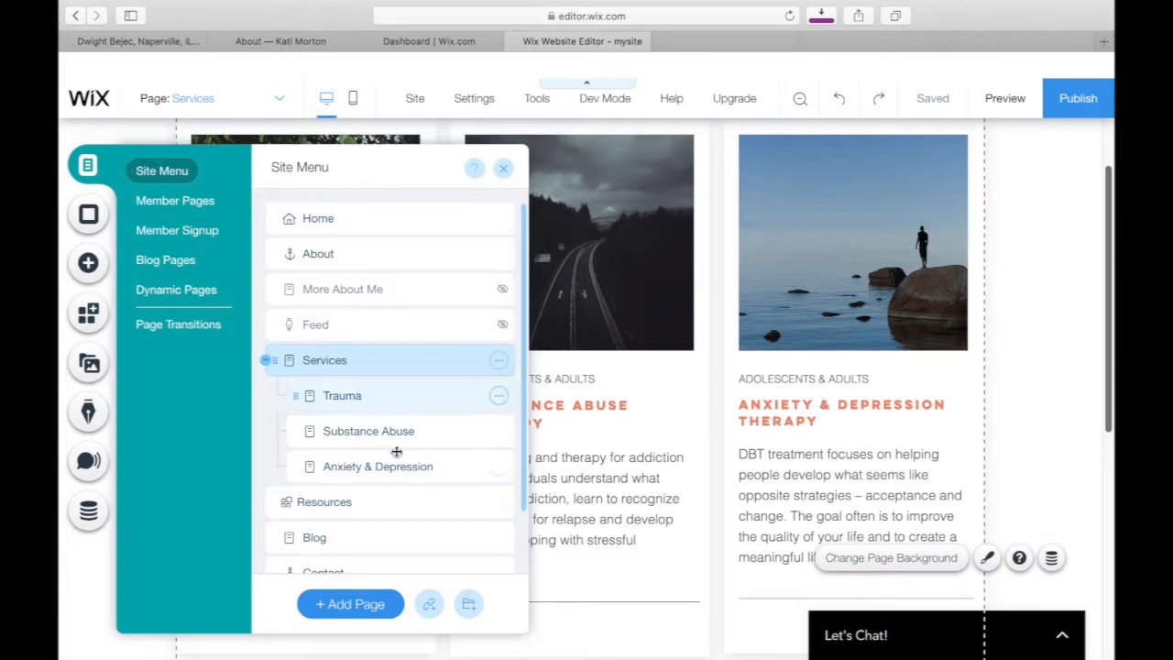
pyautogui.click(497, 402)
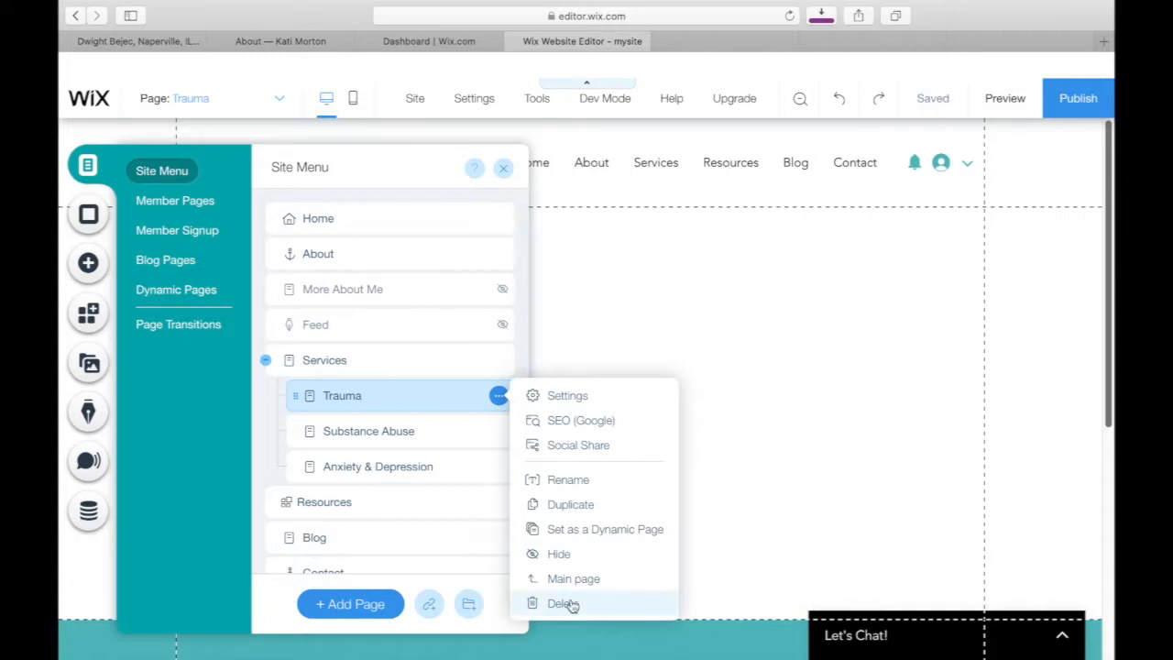
pyautogui.click(563, 603)
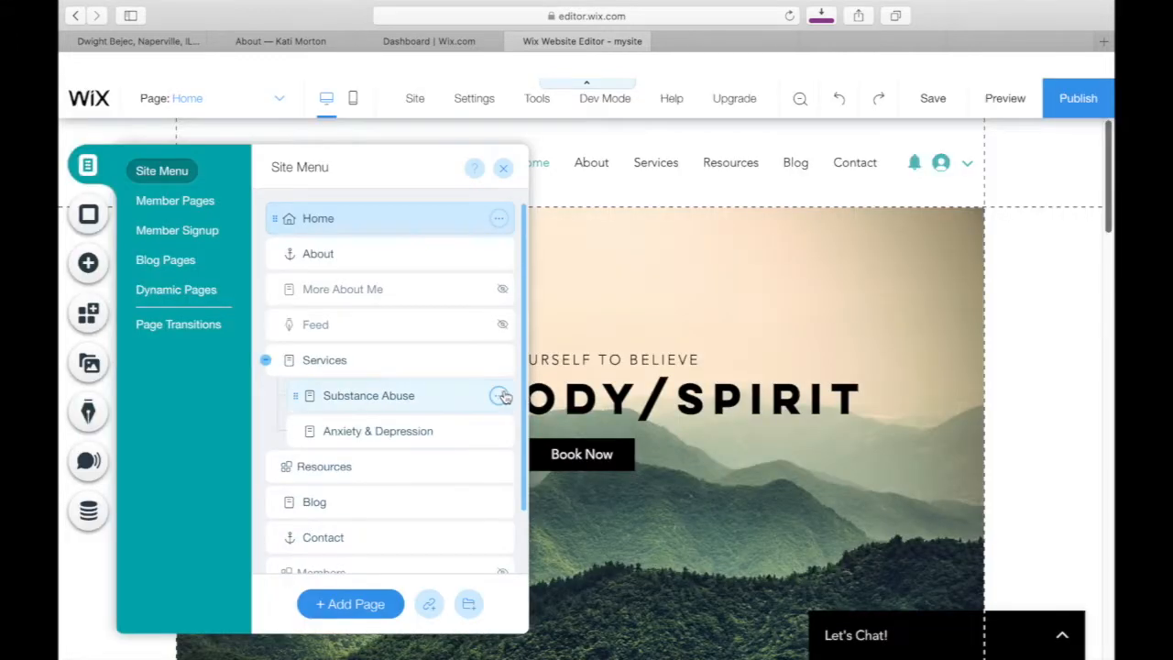
pyautogui.click(500, 395)
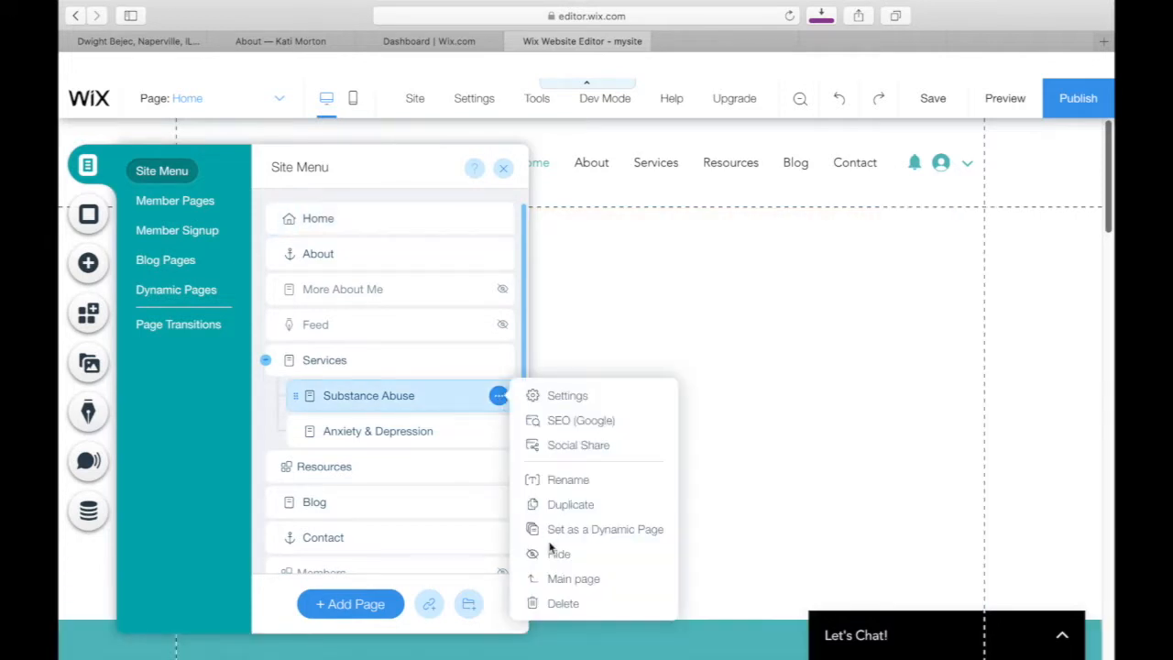
pyautogui.click(564, 605)
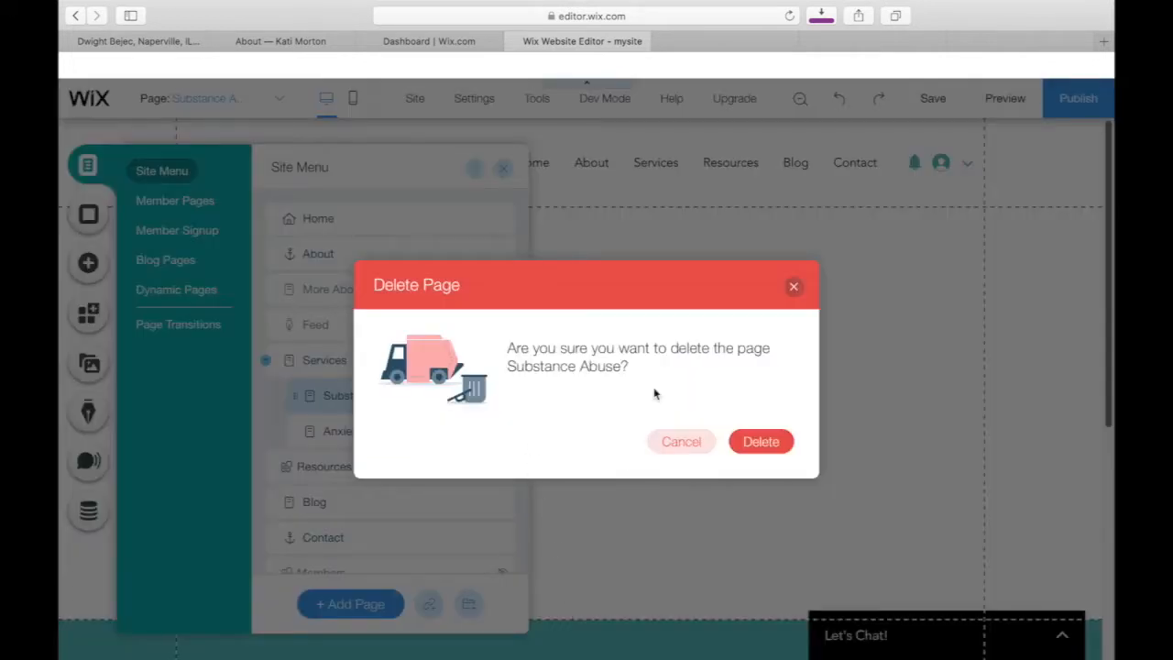
pyautogui.click(775, 442)
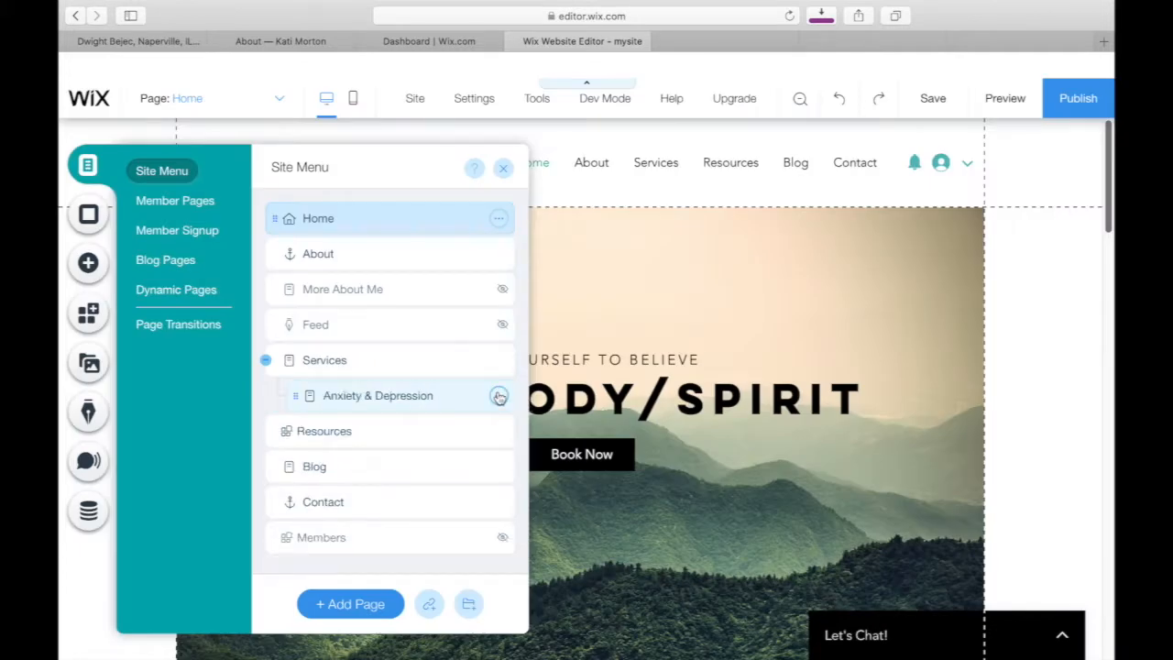
pyautogui.click(498, 396)
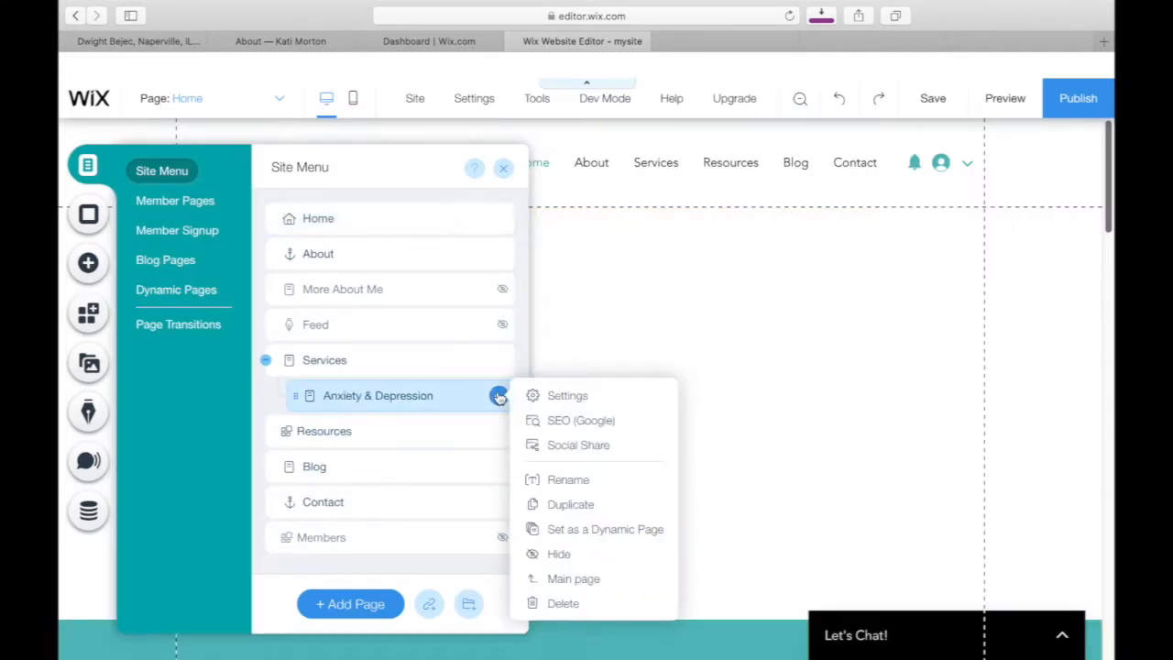
pyautogui.click(553, 604)
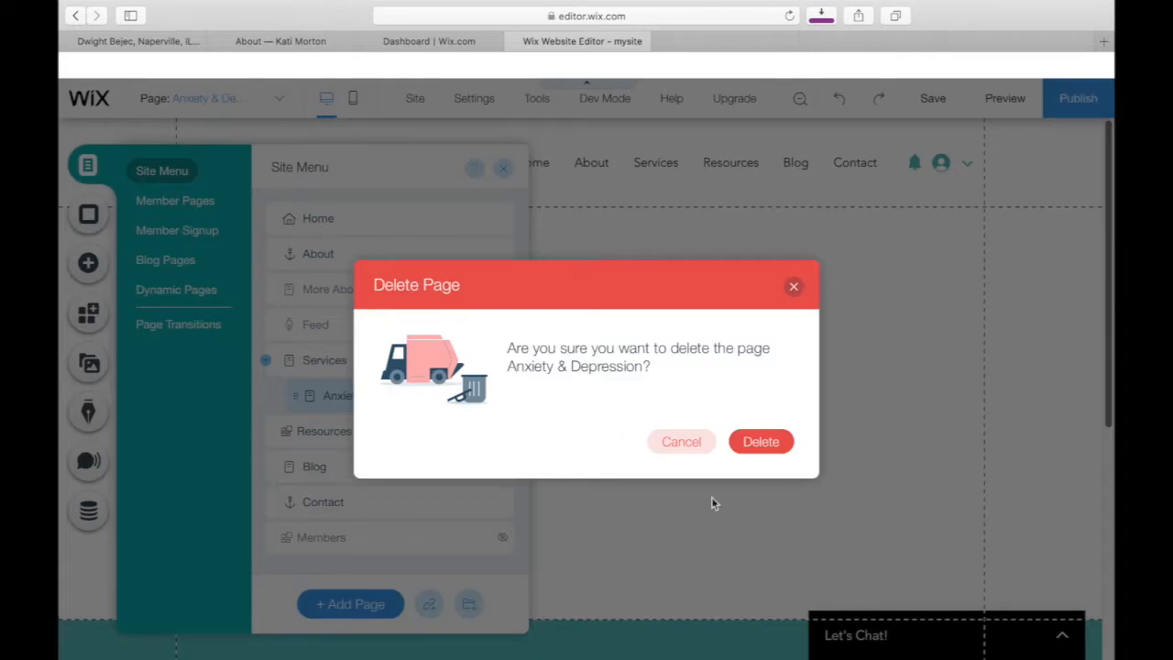
pyautogui.click(761, 441)
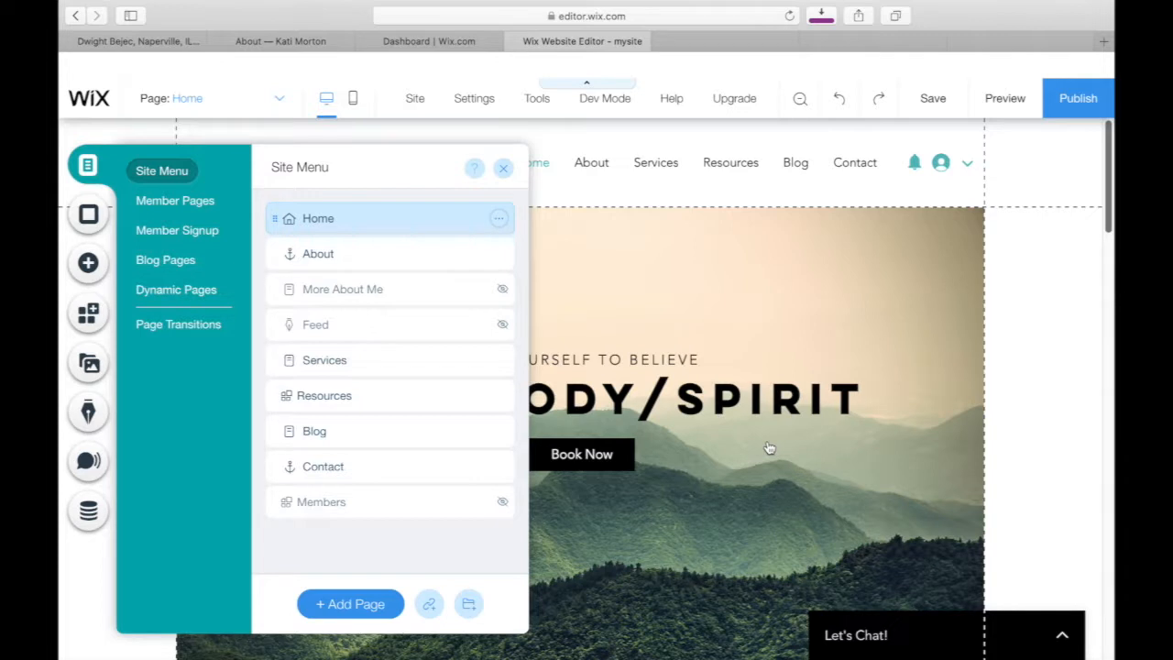
# - Set the link type of the Home page's Book Now button to Email and save the site
pyautogui.click(587, 442)
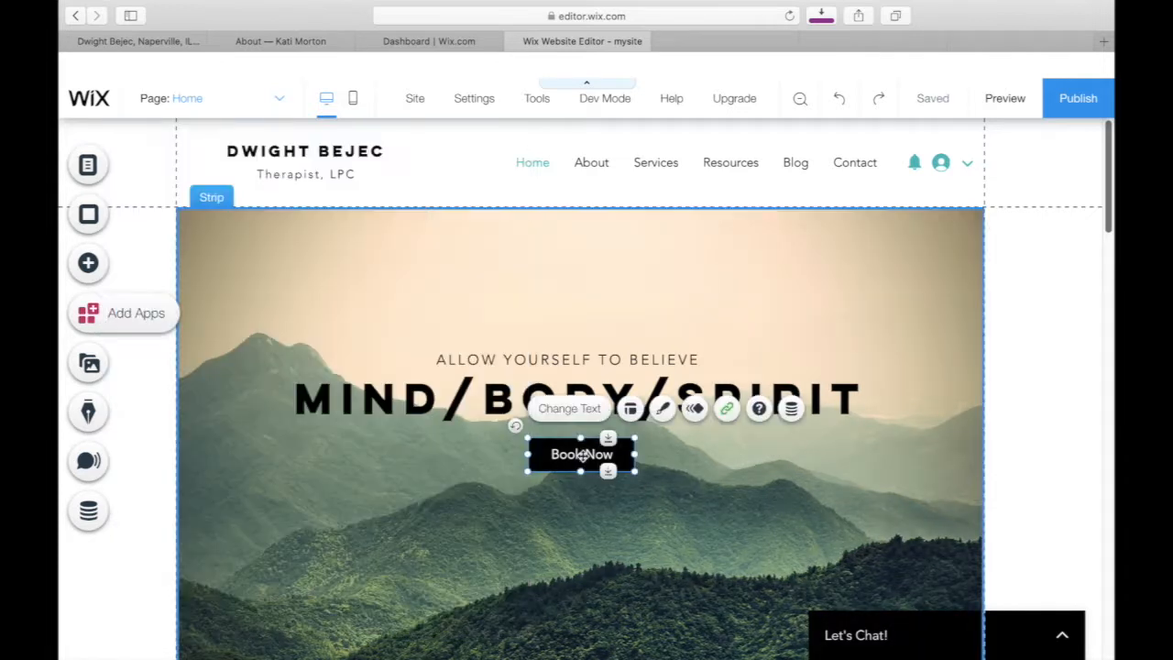
pyautogui.click(726, 410)
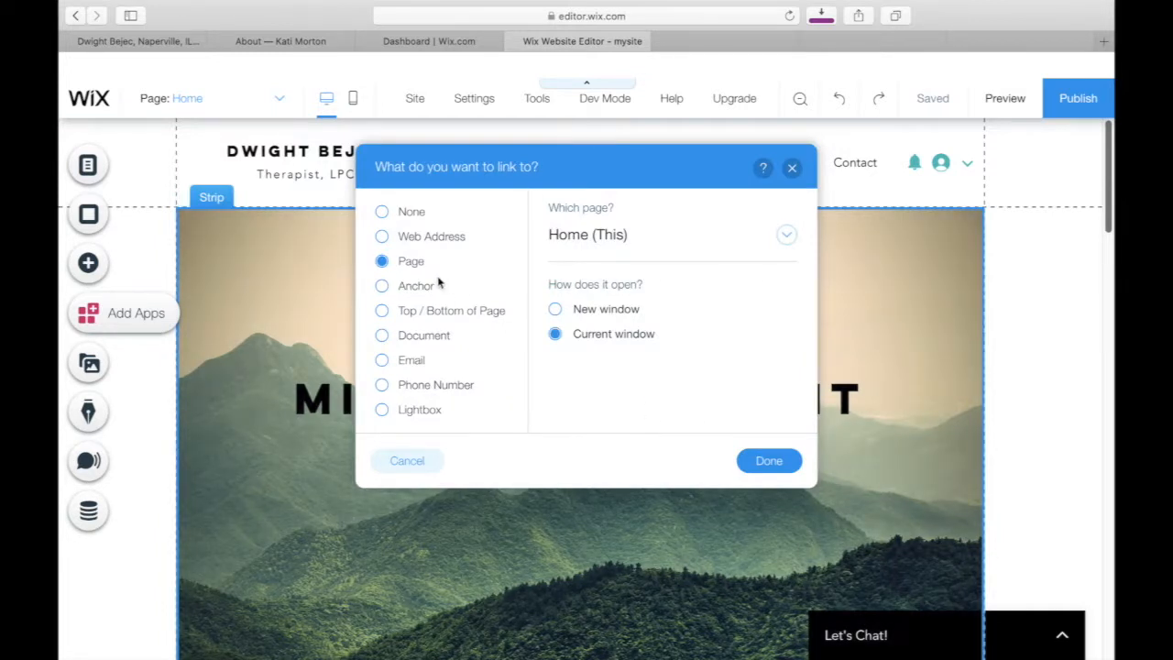
pyautogui.click(383, 361)
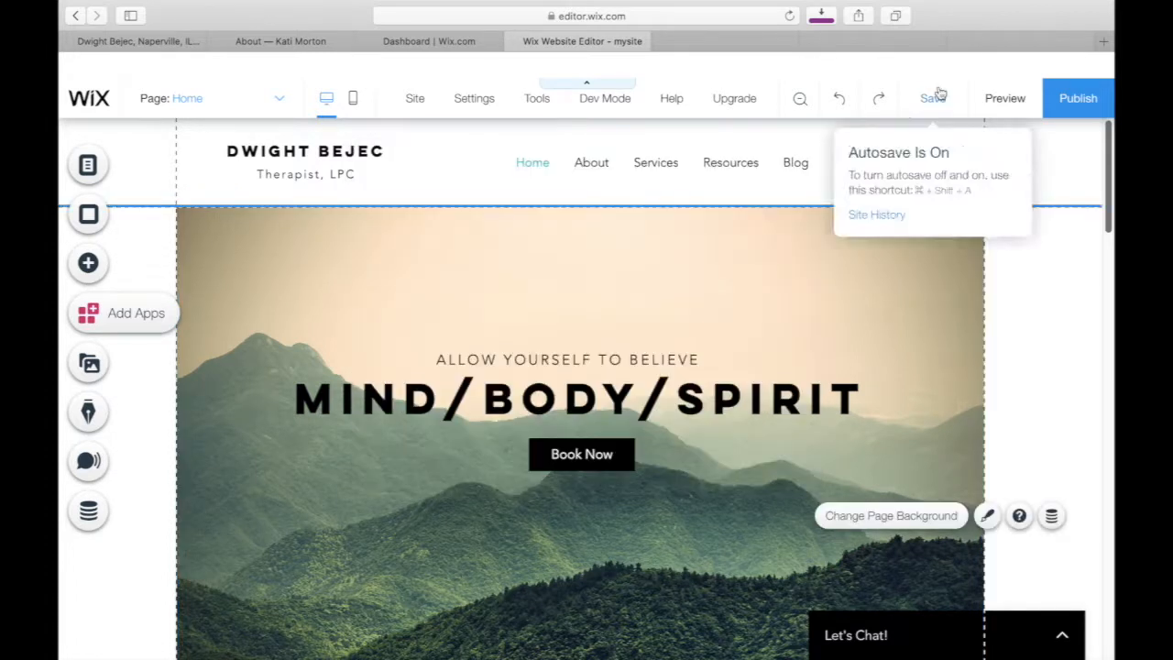
pyautogui.click(941, 94)
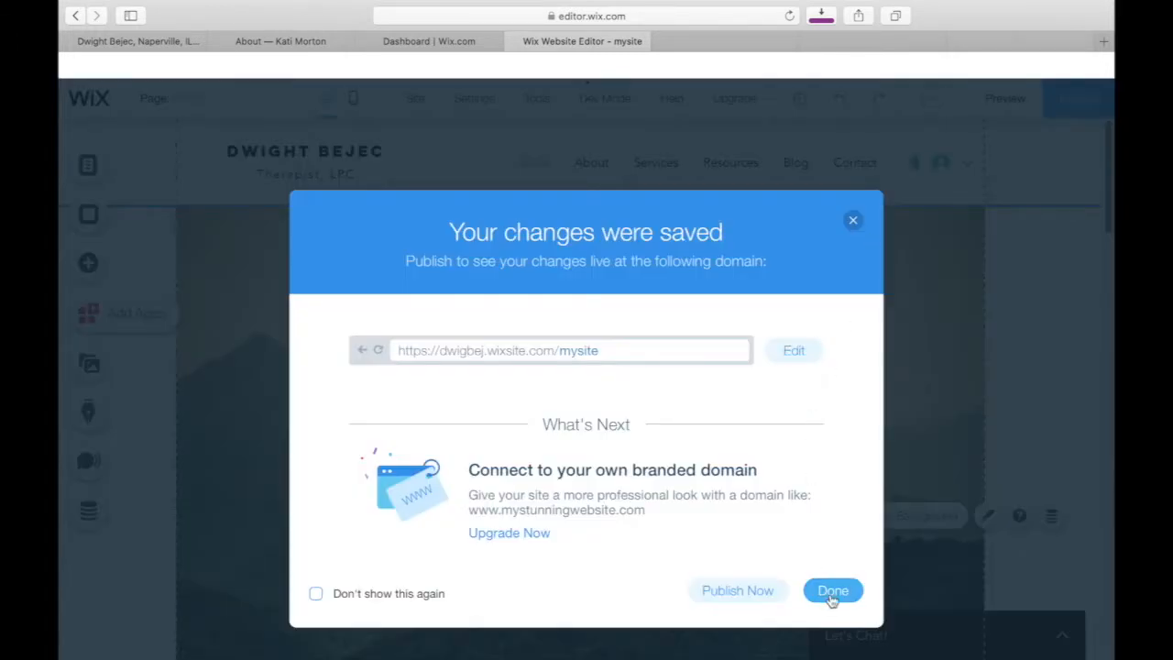
pyautogui.click(831, 591)
# - Move the Read More button in the About Me section slightly up, closer to the paragraph above it
pyautogui.scroll(-2, 993, 440)
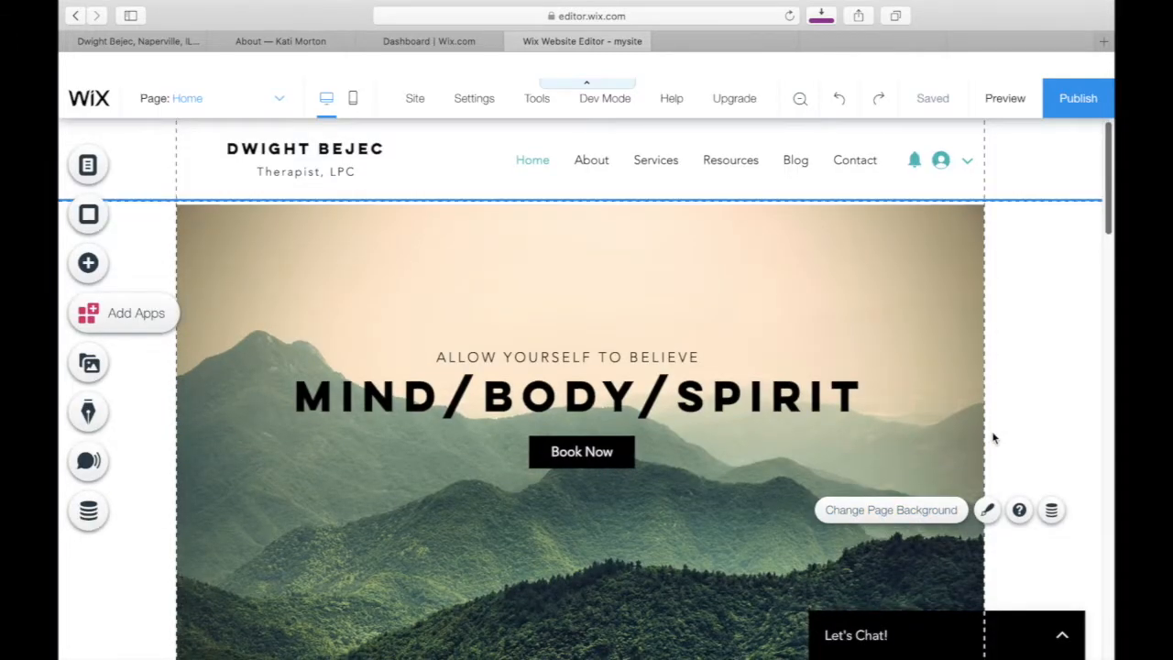
pyautogui.scroll(-6, 1064, 409)
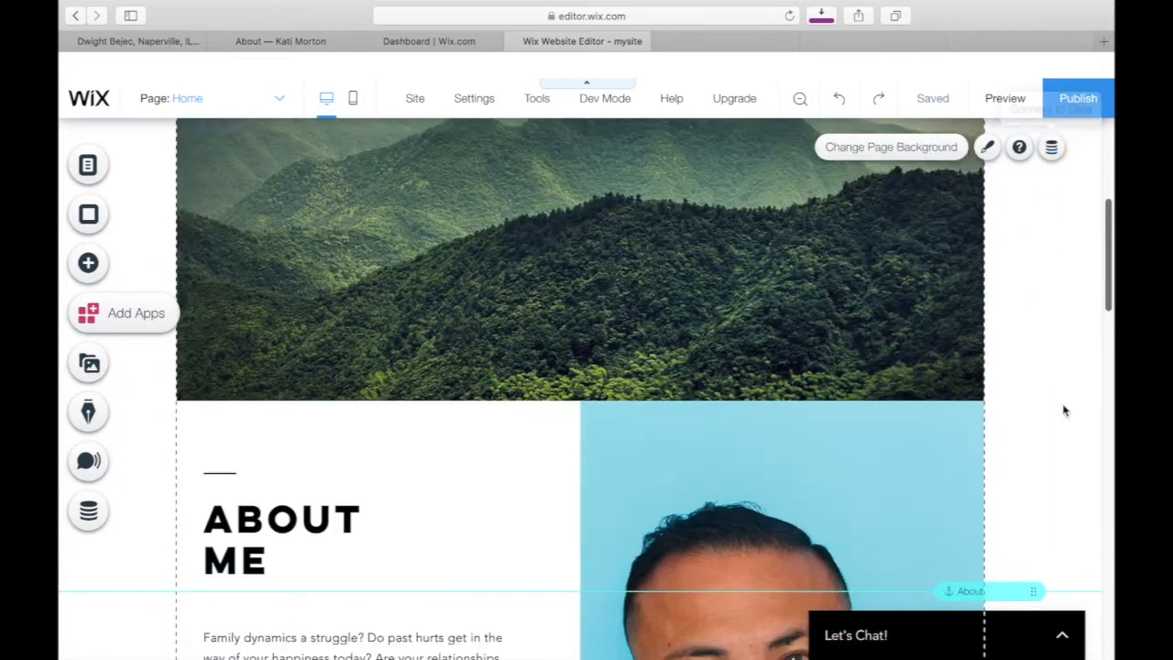
pyautogui.scroll(-5, 1064, 410)
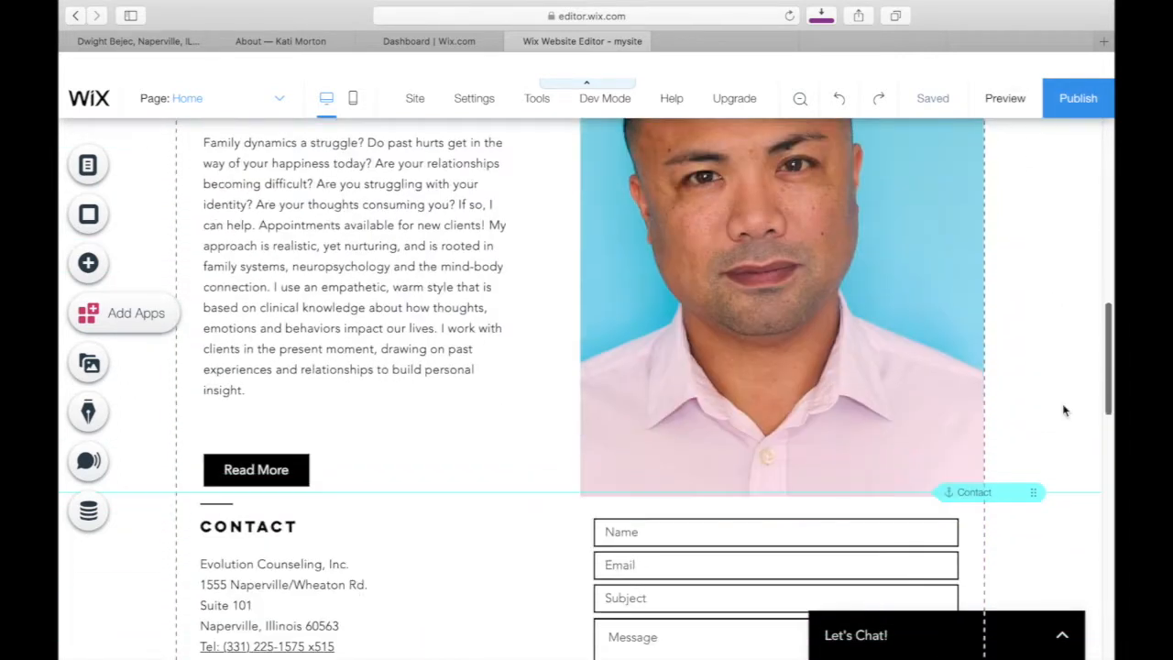
pyautogui.click(397, 396)
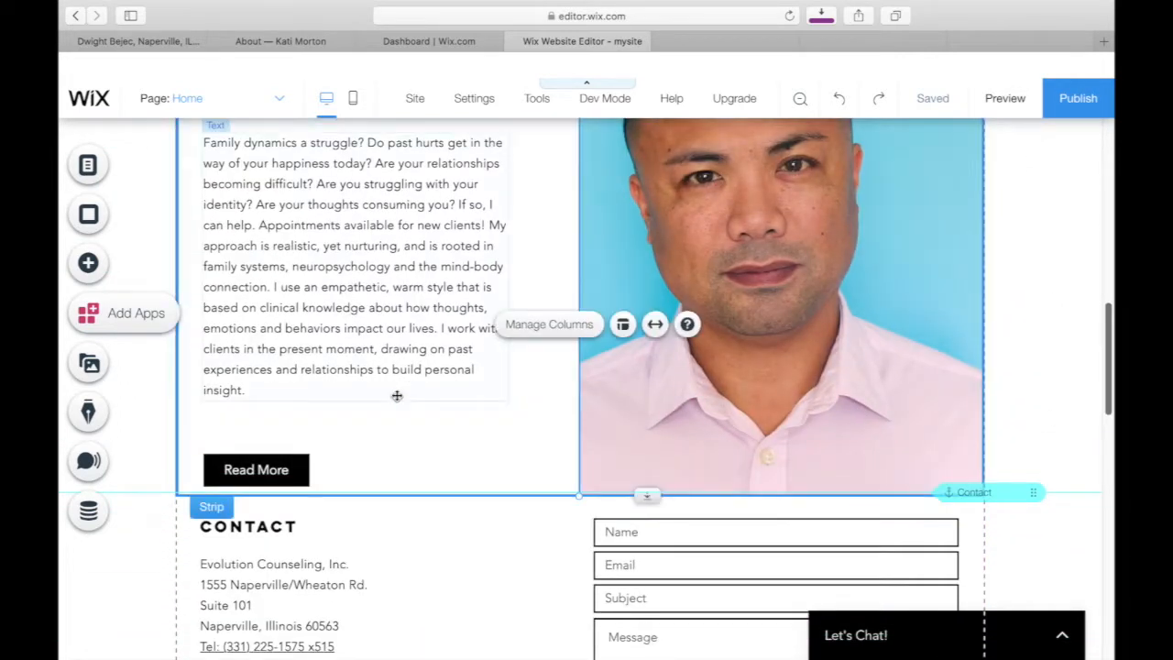
pyautogui.click(272, 465)
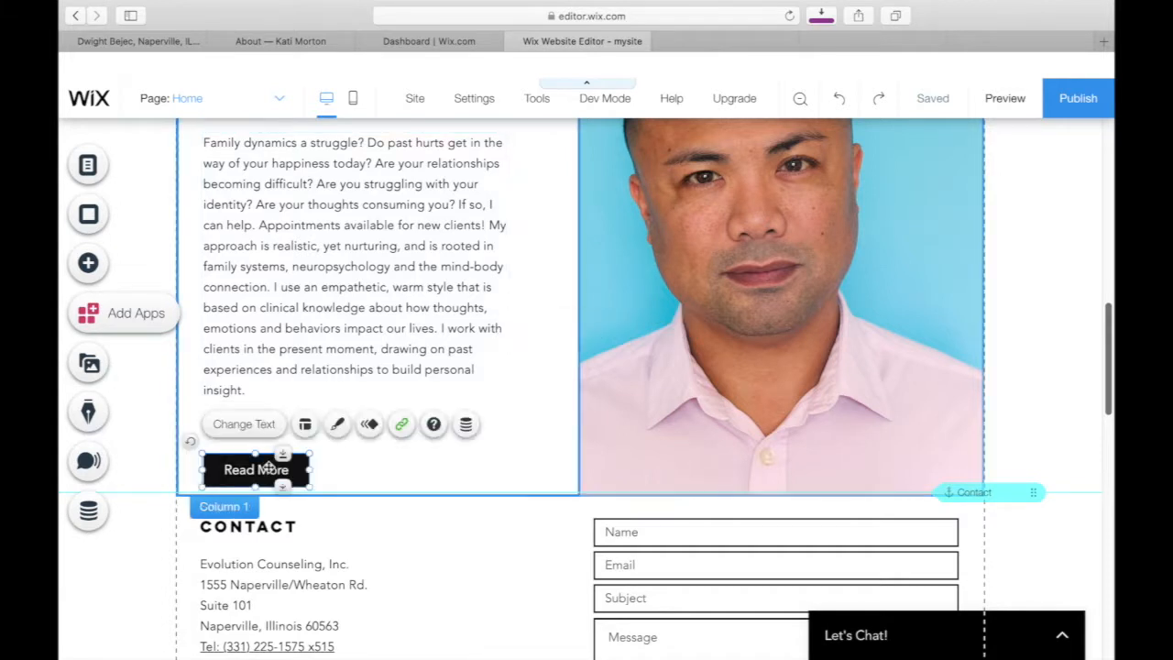
pyautogui.moveTo(269, 458); pyautogui.dragTo(268, 442)
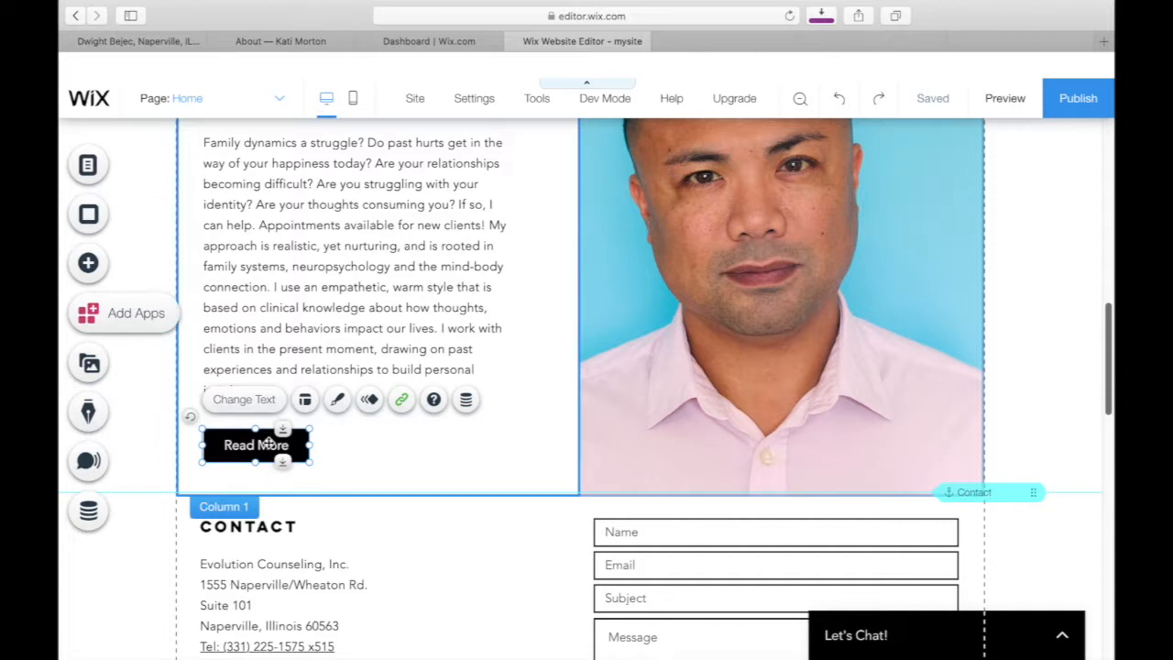
pyautogui.click(479, 563)
# - Open the contact form's email notification settings and clear the notification e-mail address
pyautogui.scroll(-1, 478, 563)
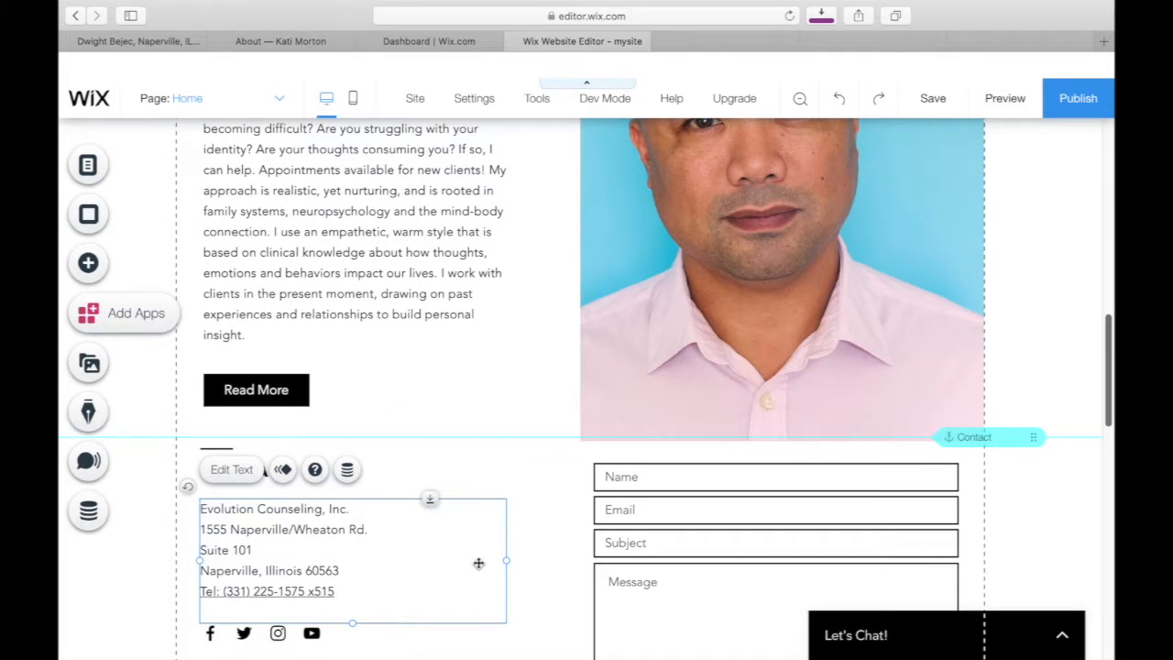
pyautogui.scroll(-1, 642, 527)
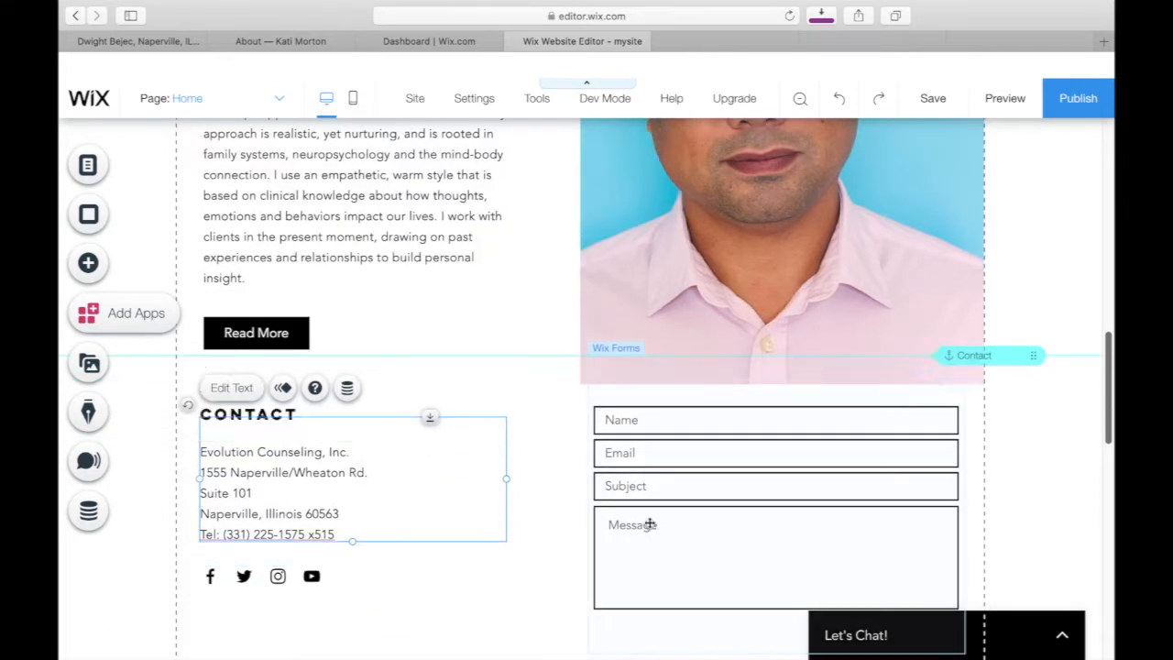
pyautogui.click(658, 489)
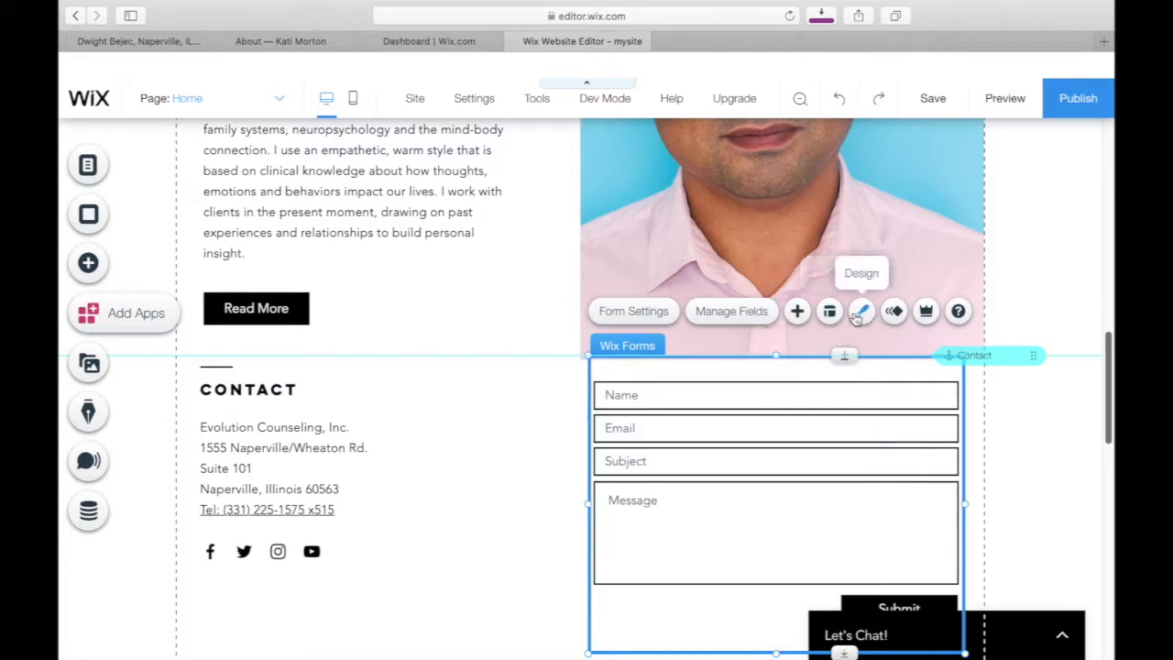
pyautogui.click(634, 312)
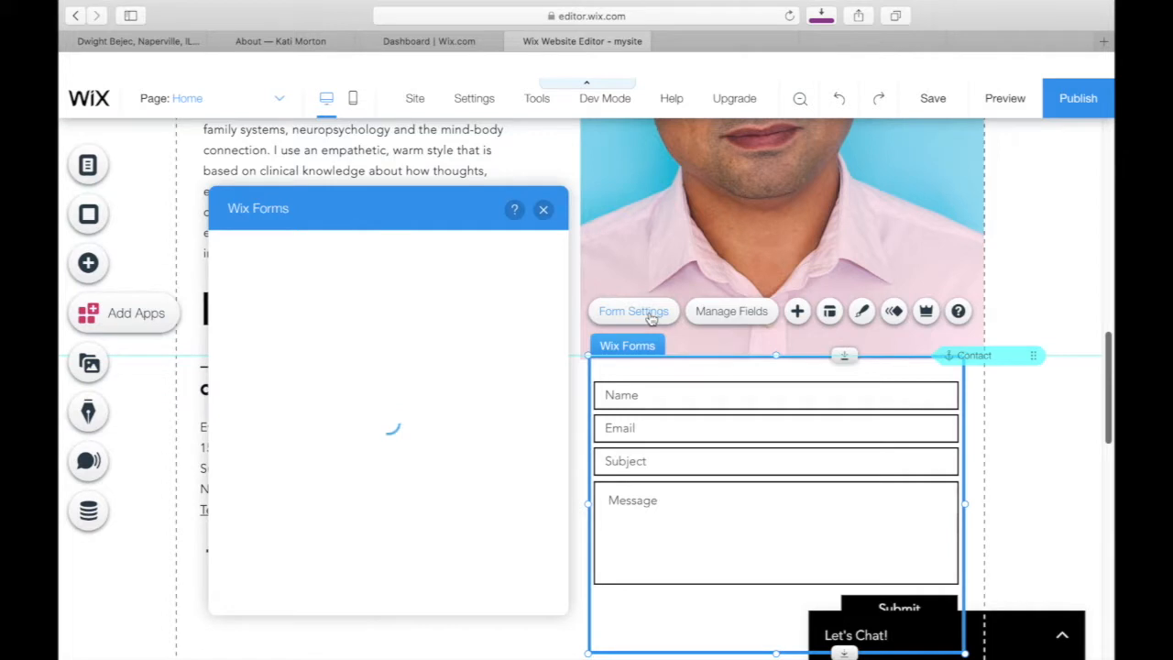
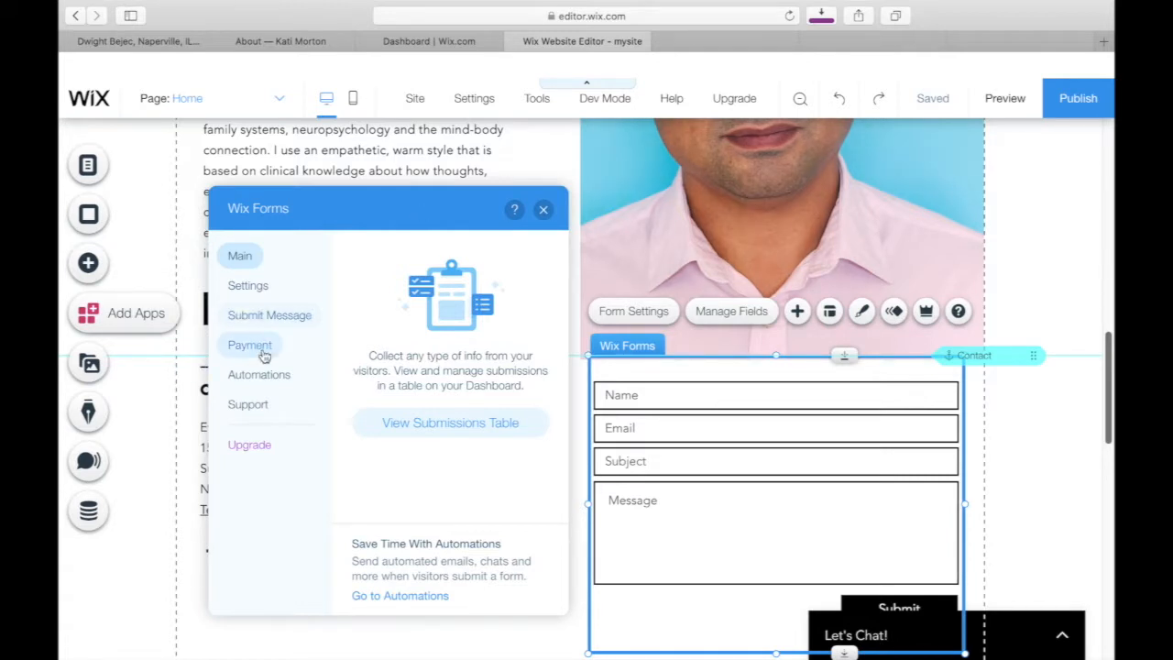
pyautogui.click(273, 287)
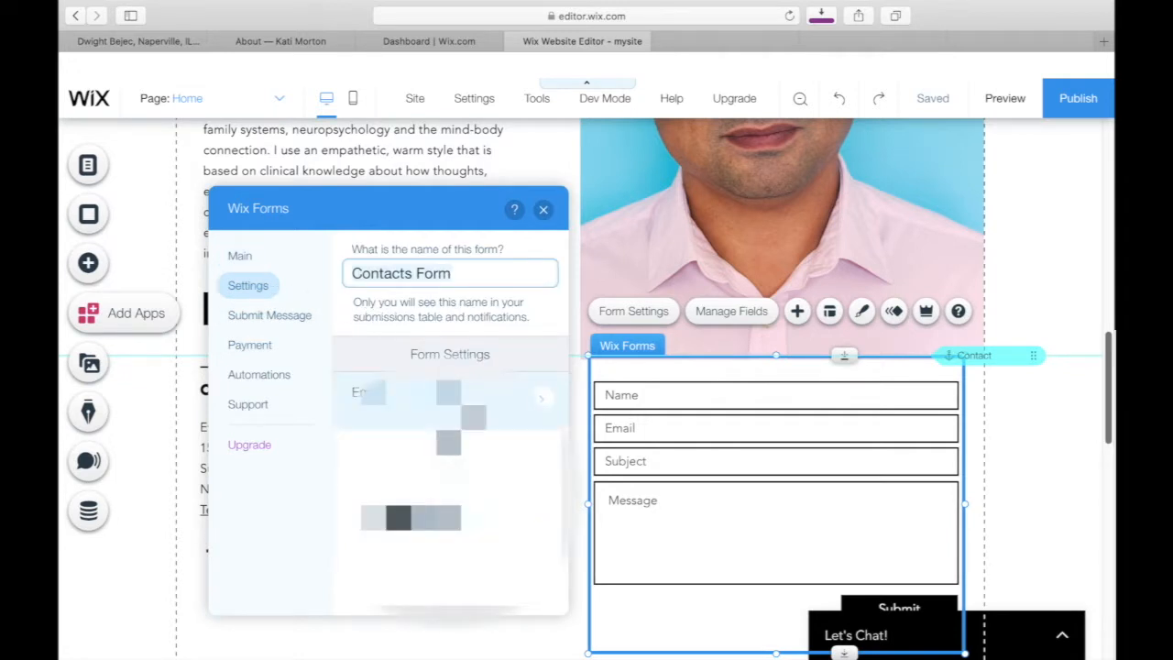
pyautogui.click(450, 392)
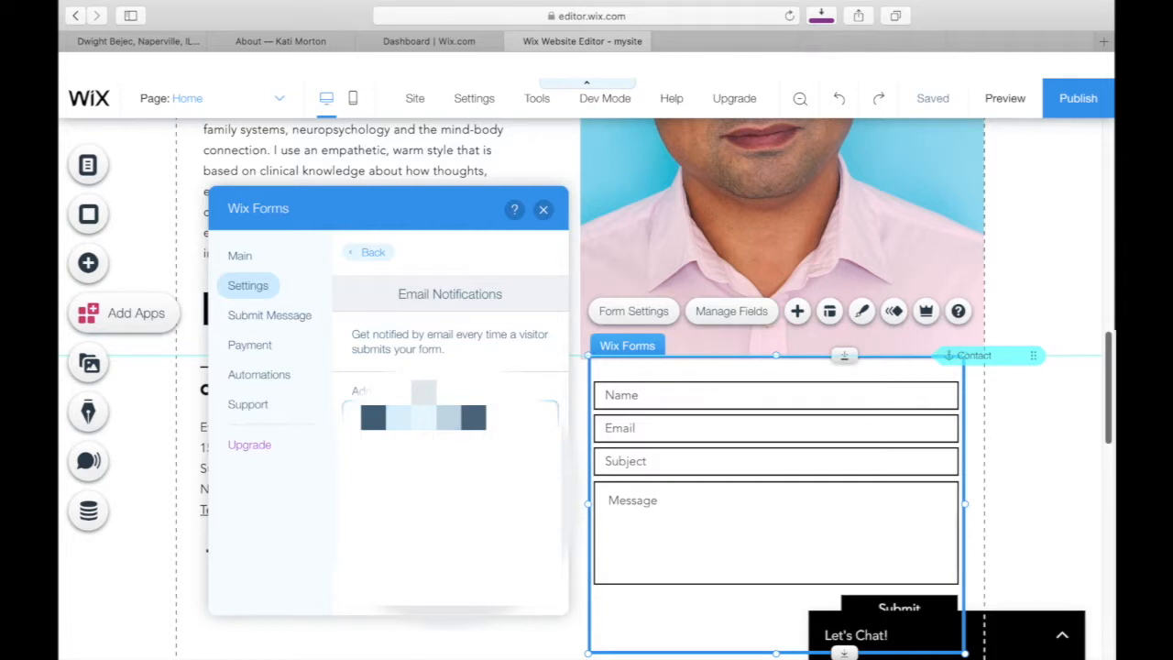
pyautogui.press('BackSpace')
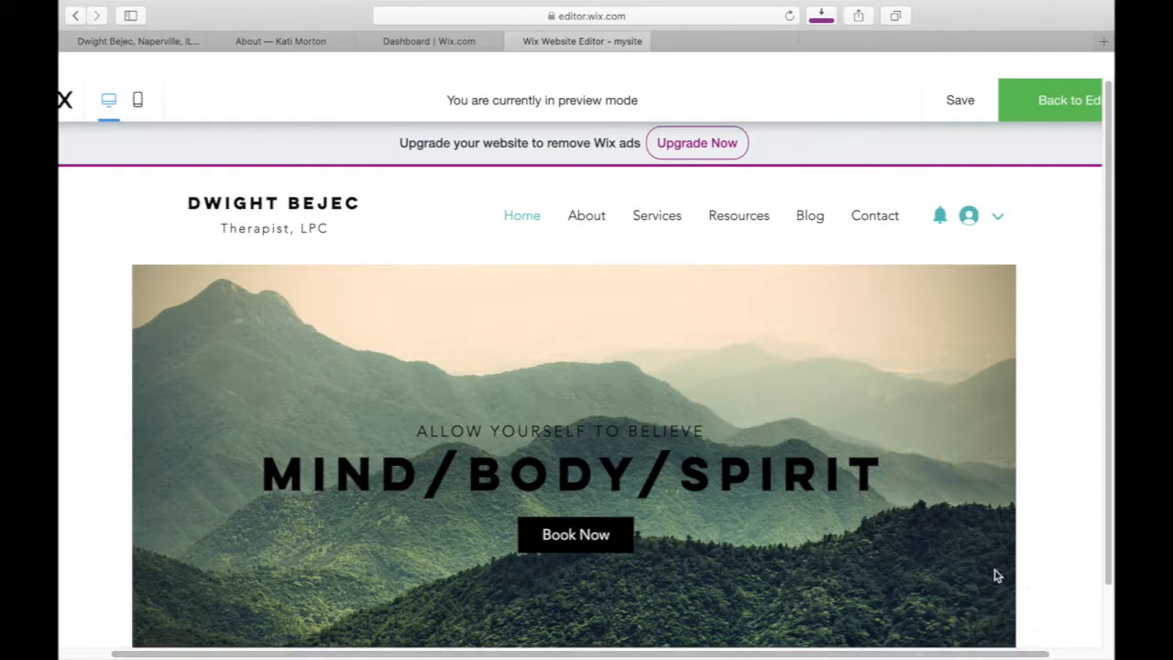
# - Examine the previewed Home page from the hero image to the contact form and test the About link
pyautogui.scroll(-1, 953, 572)
pyautogui.scroll(1, 953, 572)
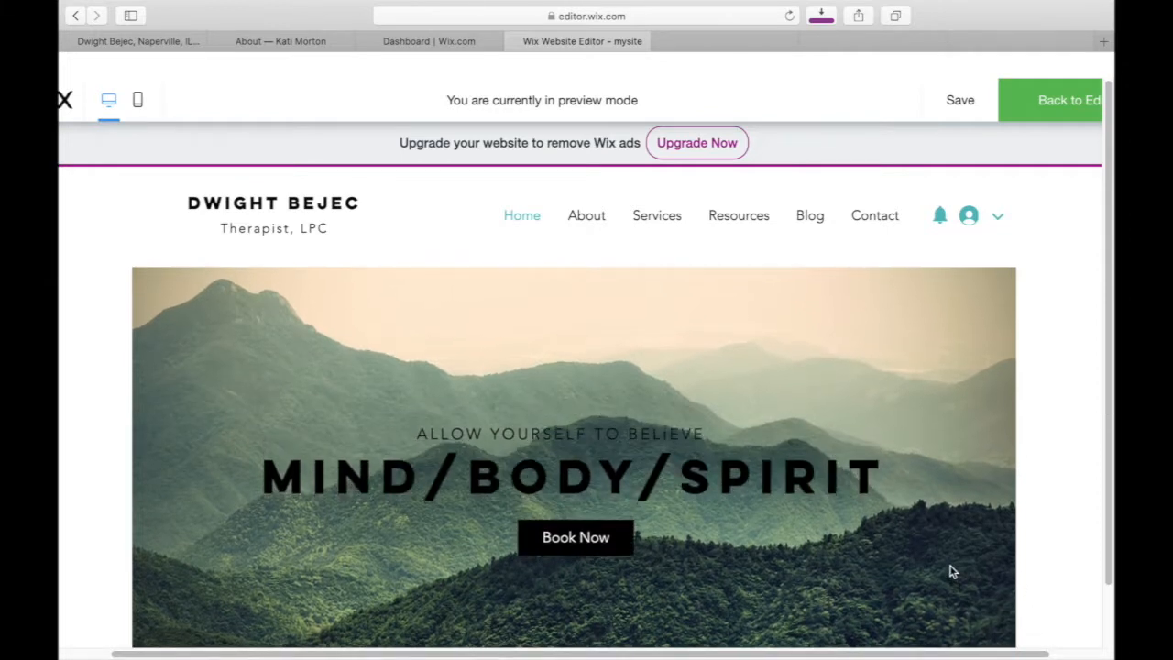
pyautogui.scroll(-5, 951, 572)
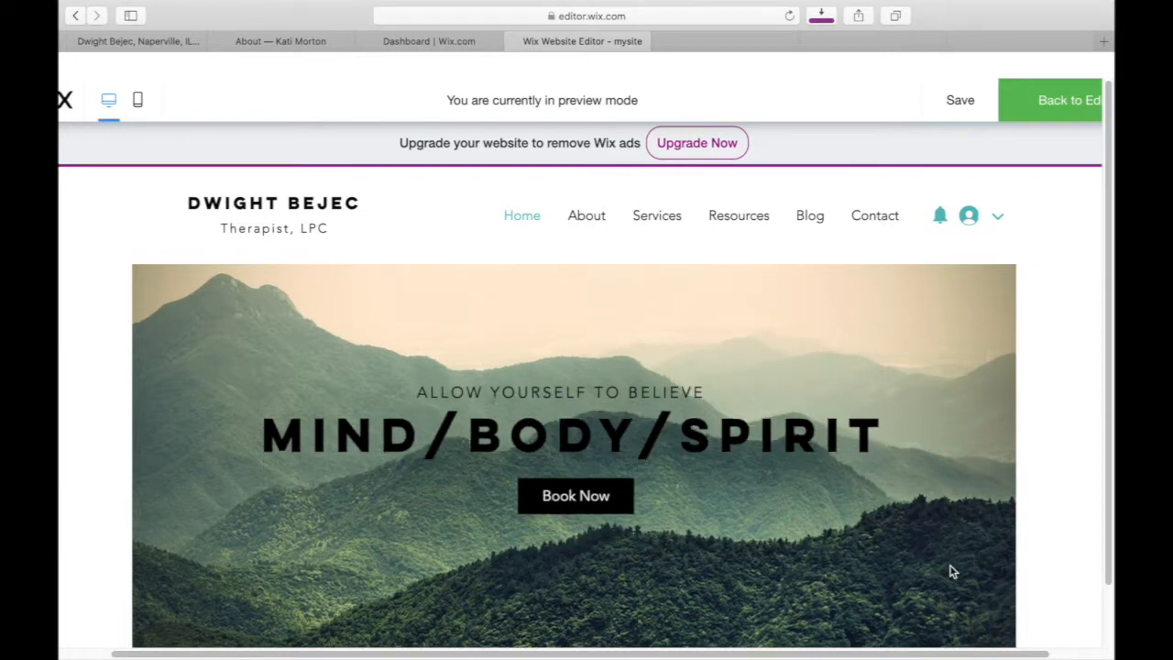
pyautogui.scroll(-10, 952, 572)
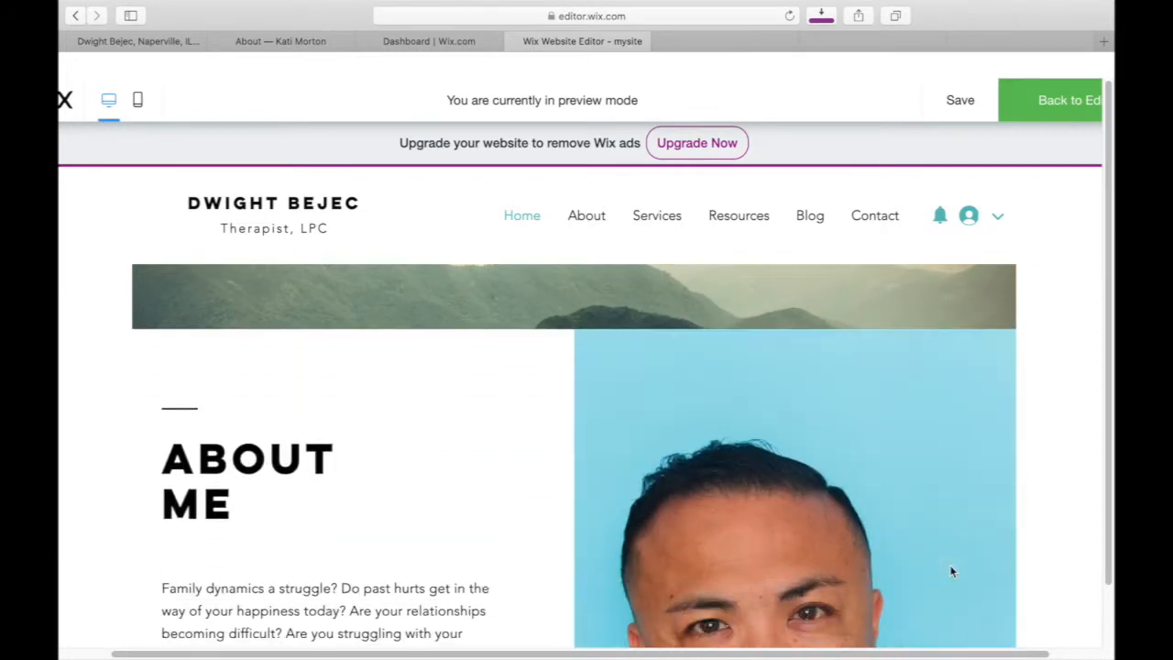
pyautogui.scroll(-8, 952, 572)
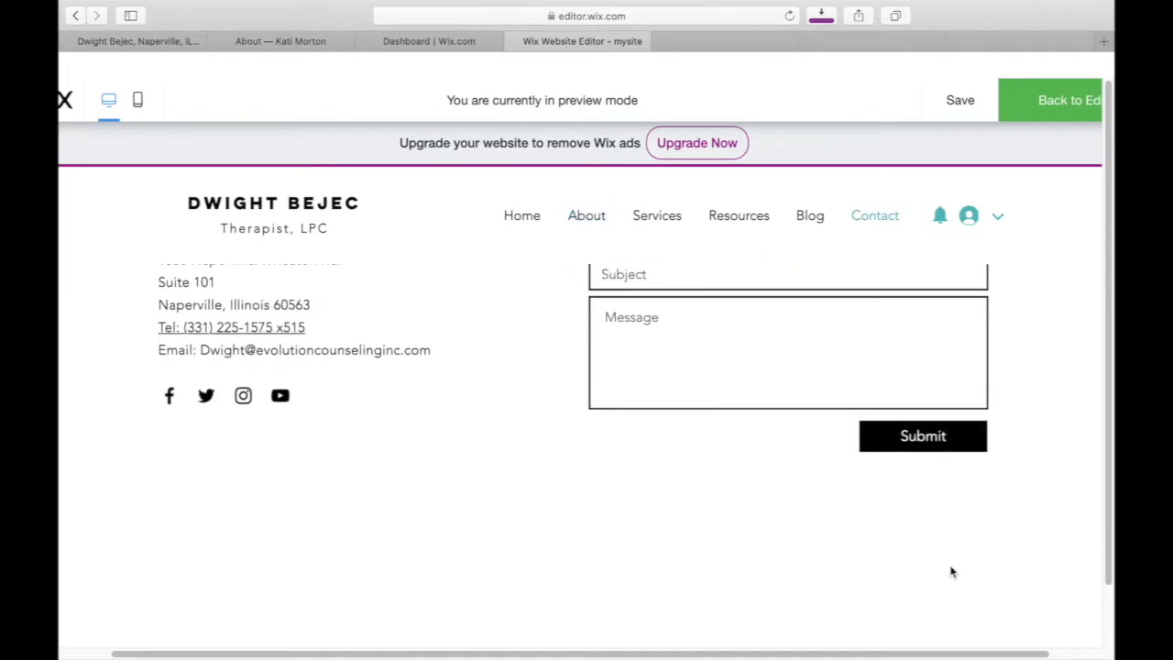
pyautogui.click(582, 220)
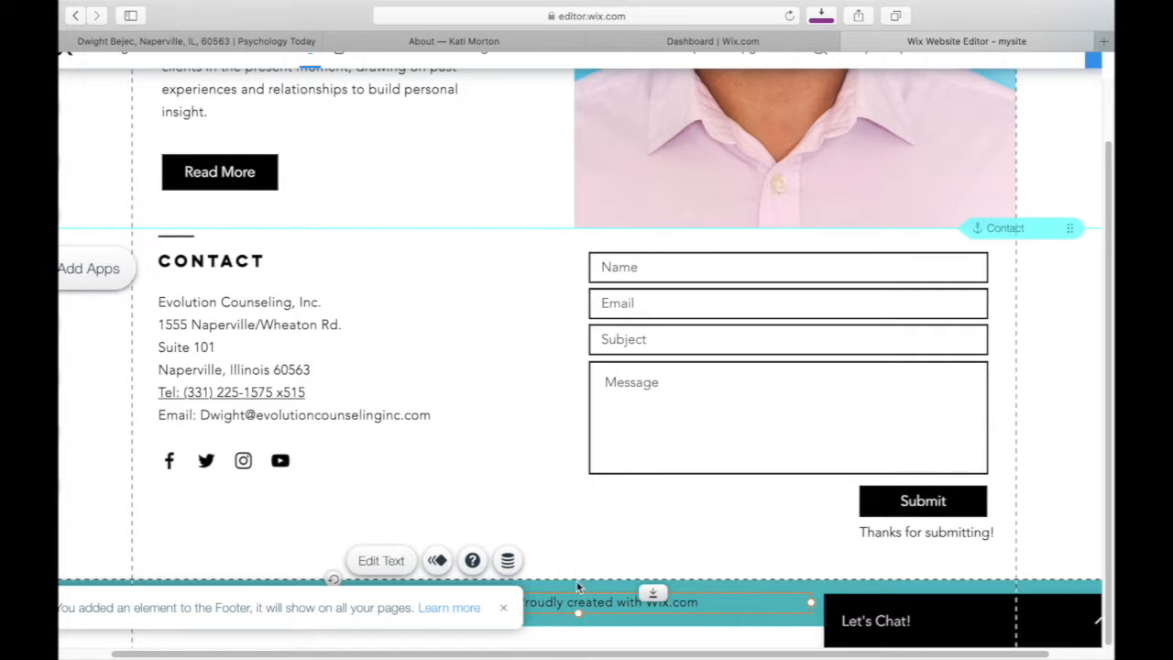
# - Dismiss the notice about the element added to the footer
pyautogui.click(502, 609)
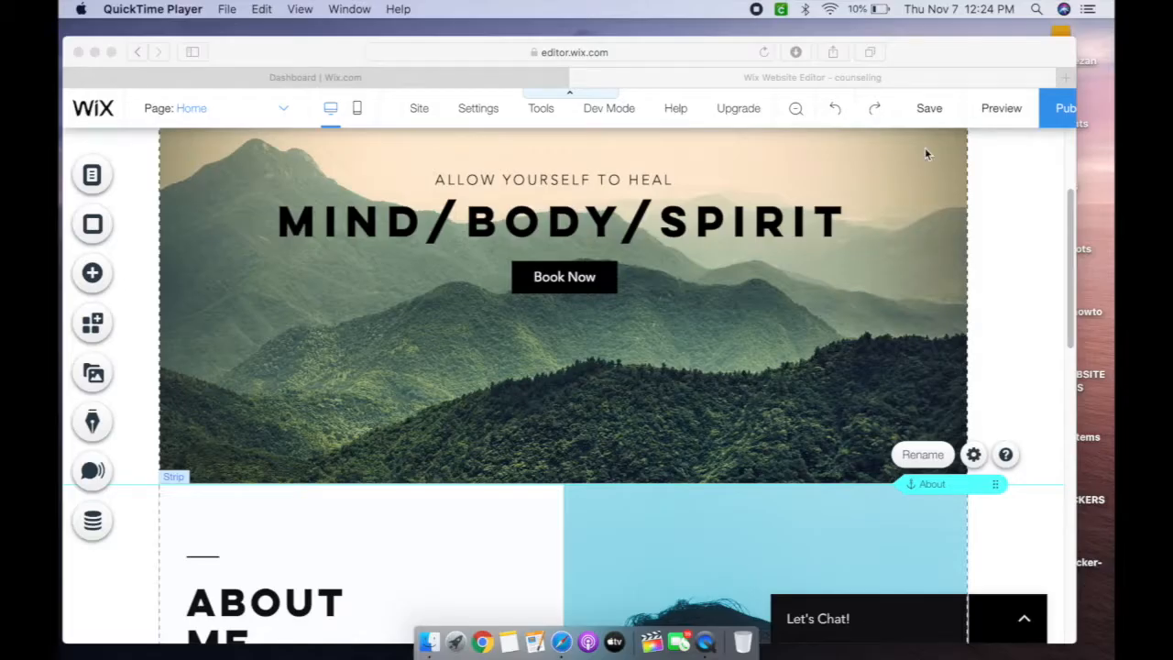
# - Add an anchor to the Home page at the top of the About Me section and name it About
pyautogui.click(110, 52)
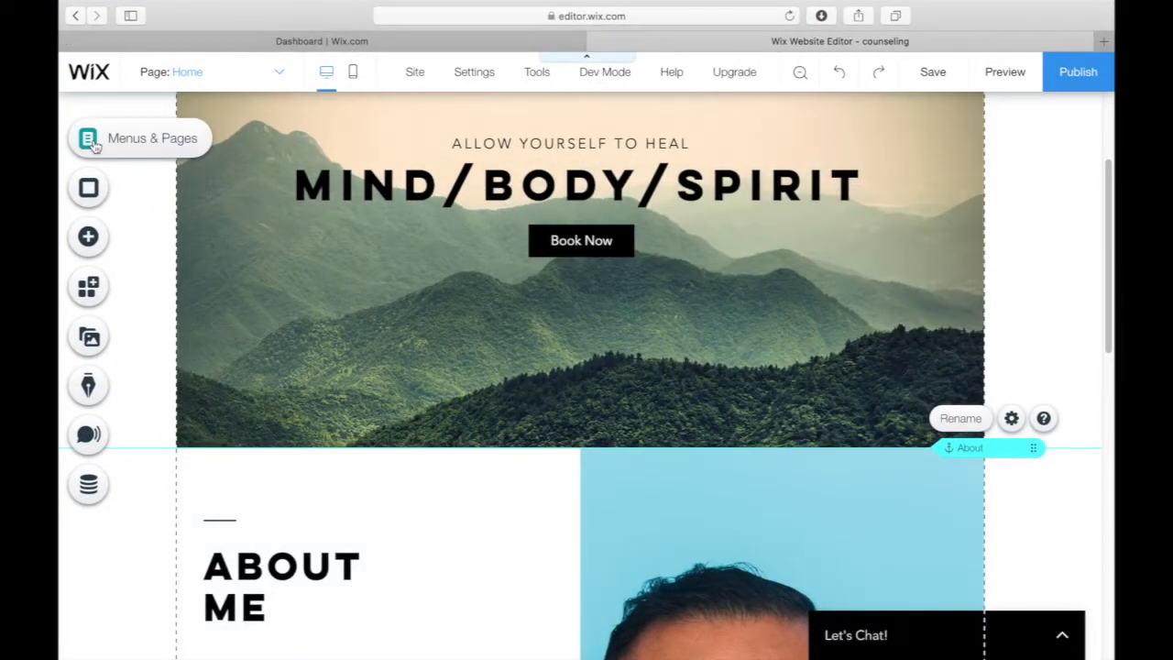
pyautogui.click(89, 238)
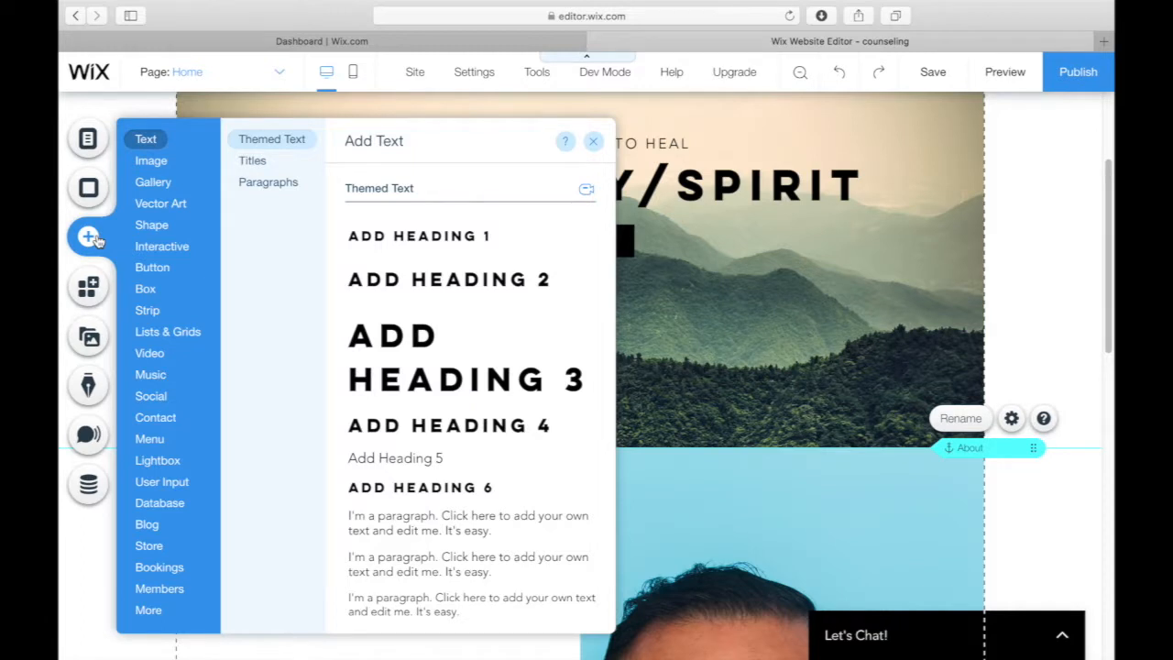
pyautogui.moveTo(149, 244)
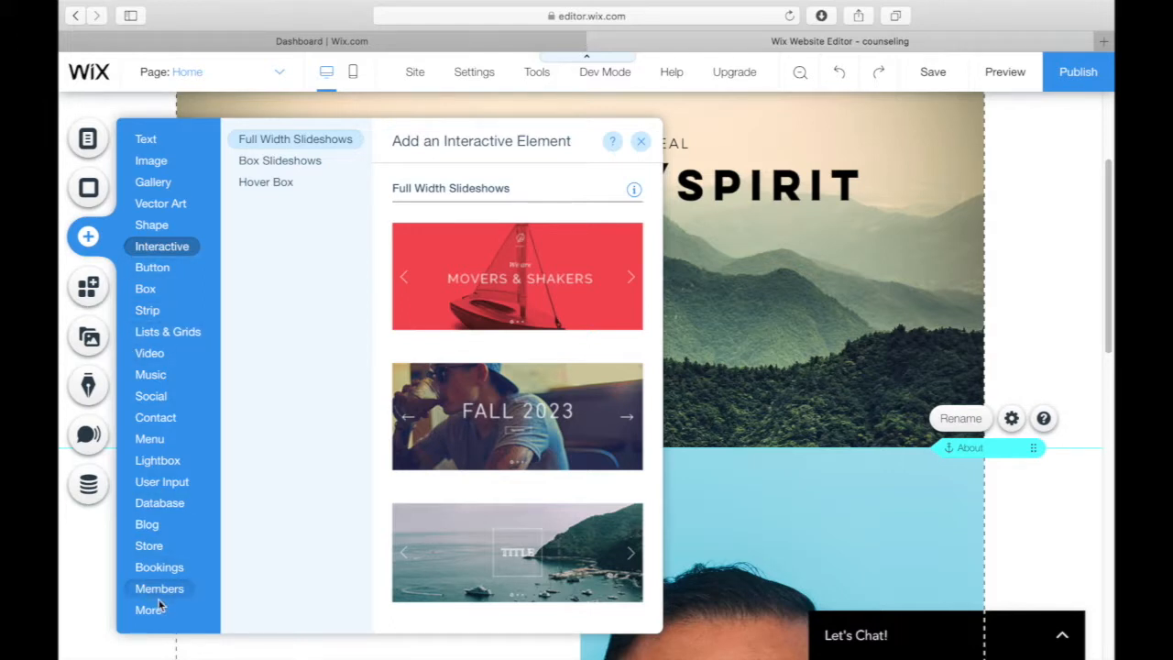
pyautogui.moveTo(156, 614)
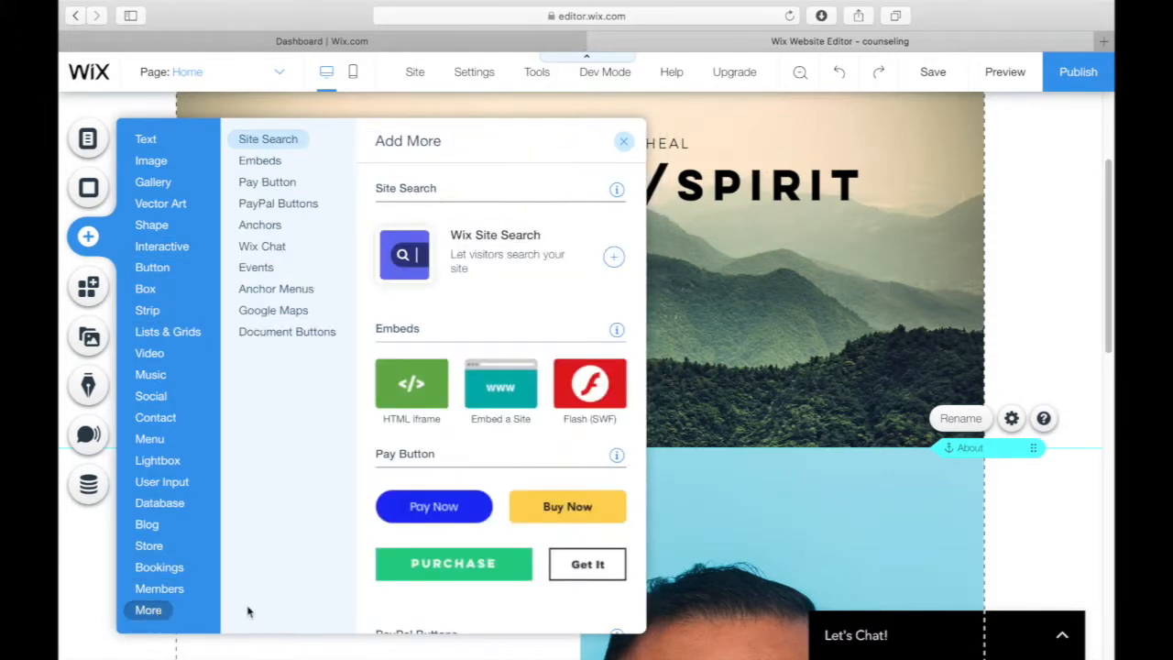
pyautogui.moveTo(281, 225)
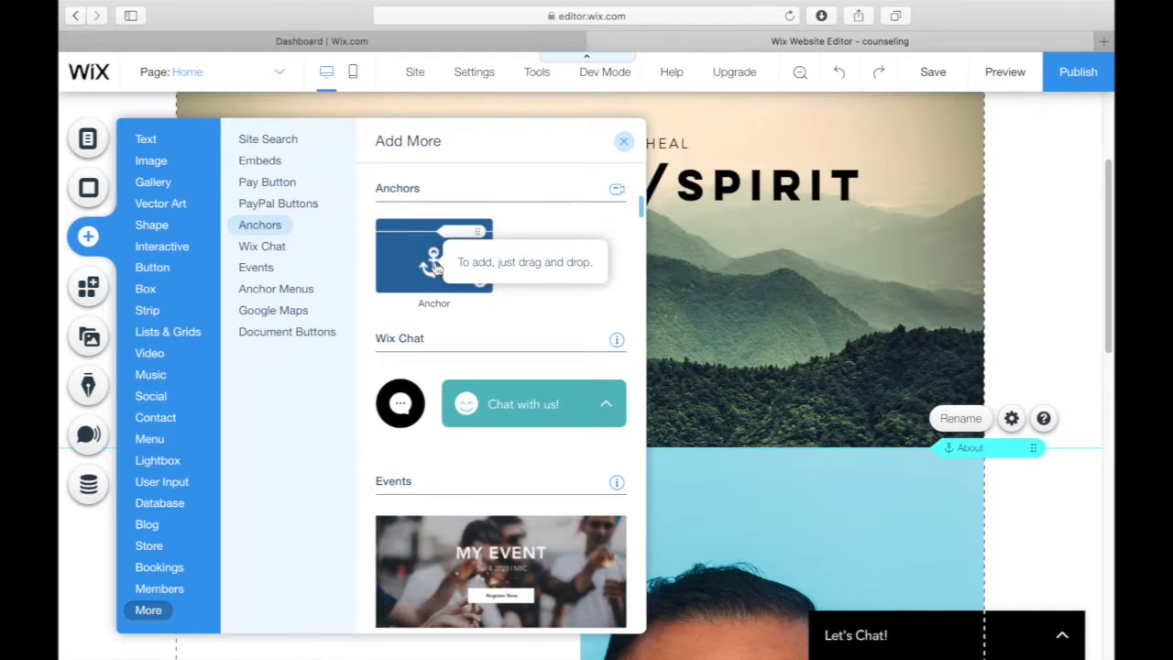
pyautogui.moveTo(436, 266); pyautogui.dragTo(961, 289)
pyautogui.click(1011, 273)
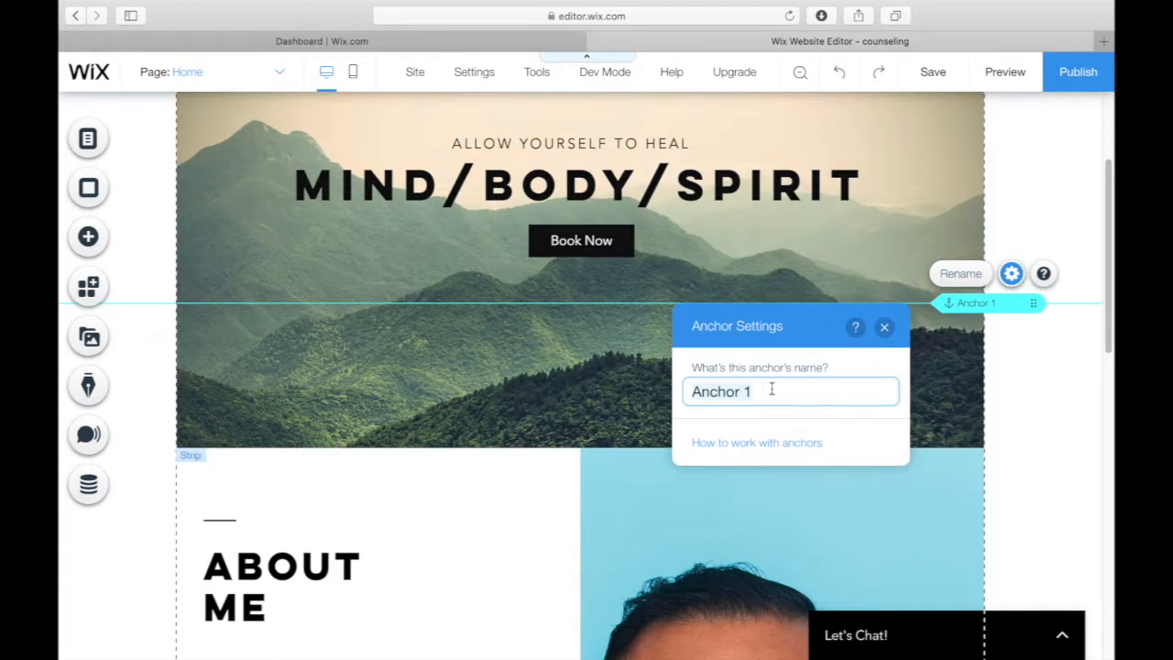
pyautogui.write('About')
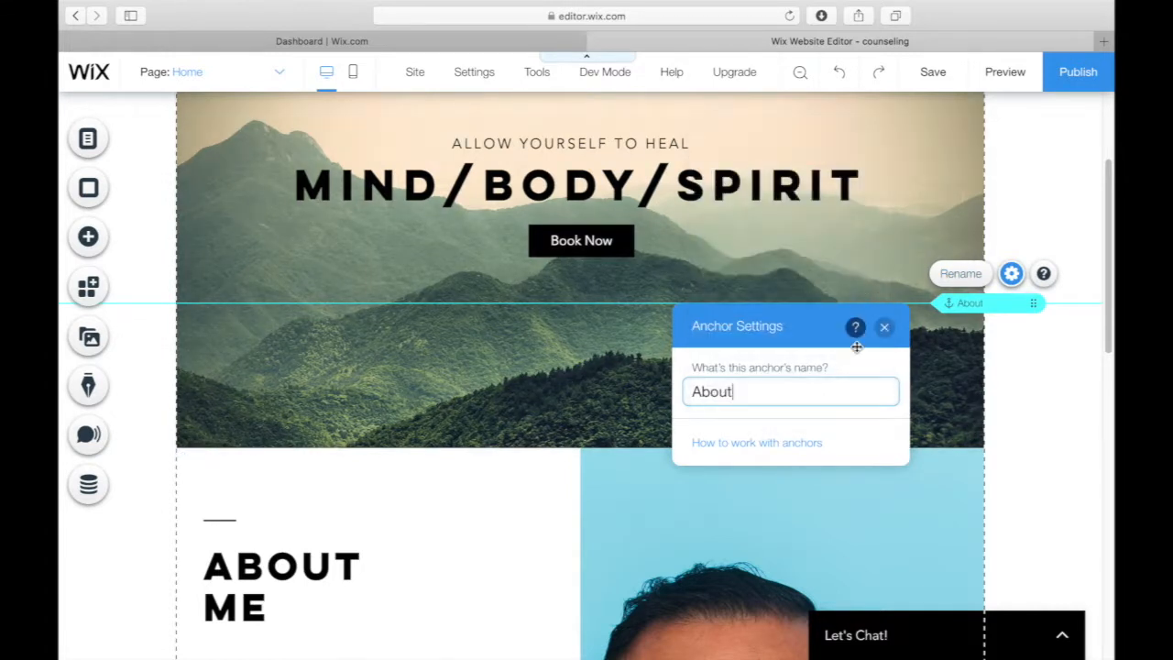
pyautogui.click(995, 408)
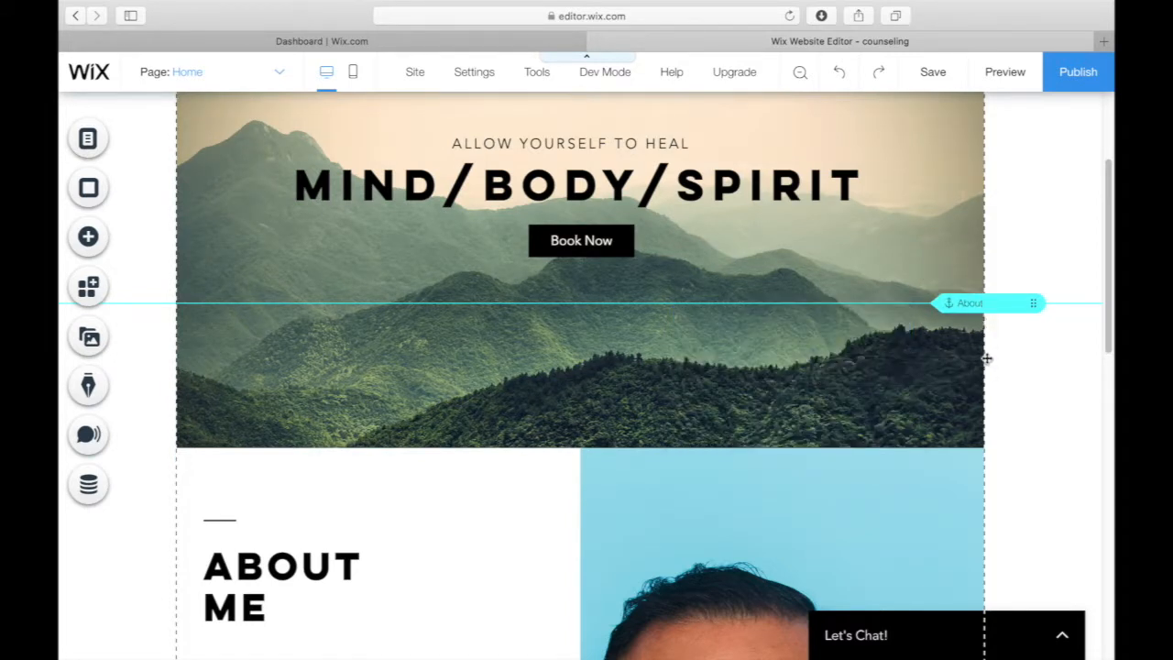
# - Link the site menu's About item to the About anchor on the Home page
pyautogui.click(92, 139)
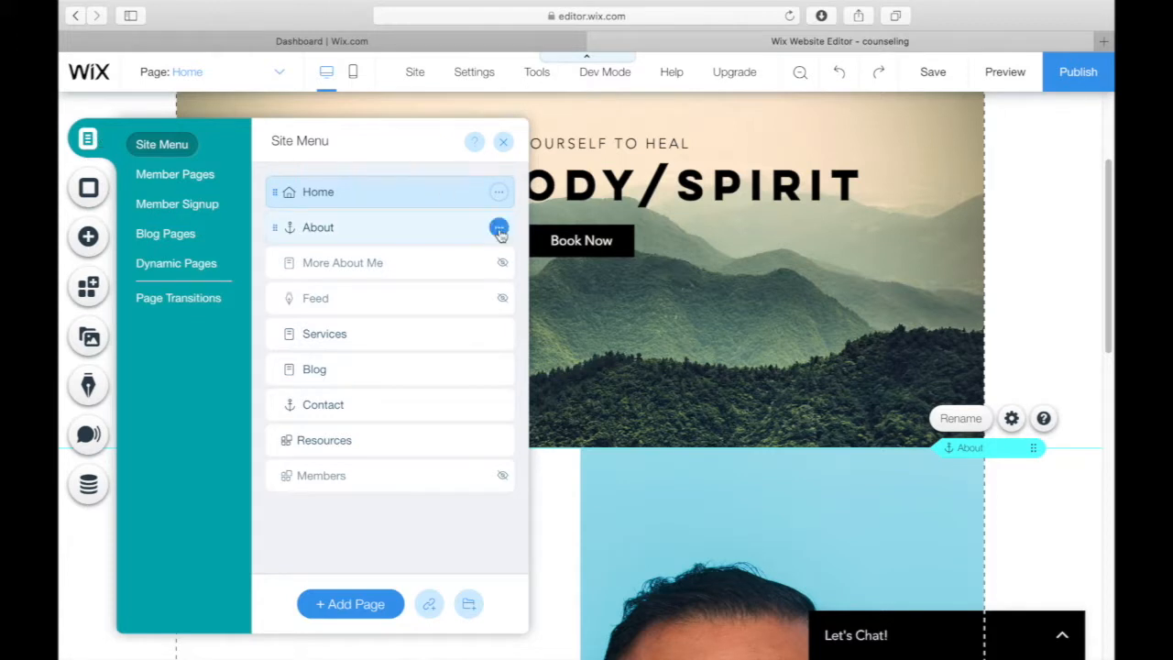
pyautogui.click(498, 229)
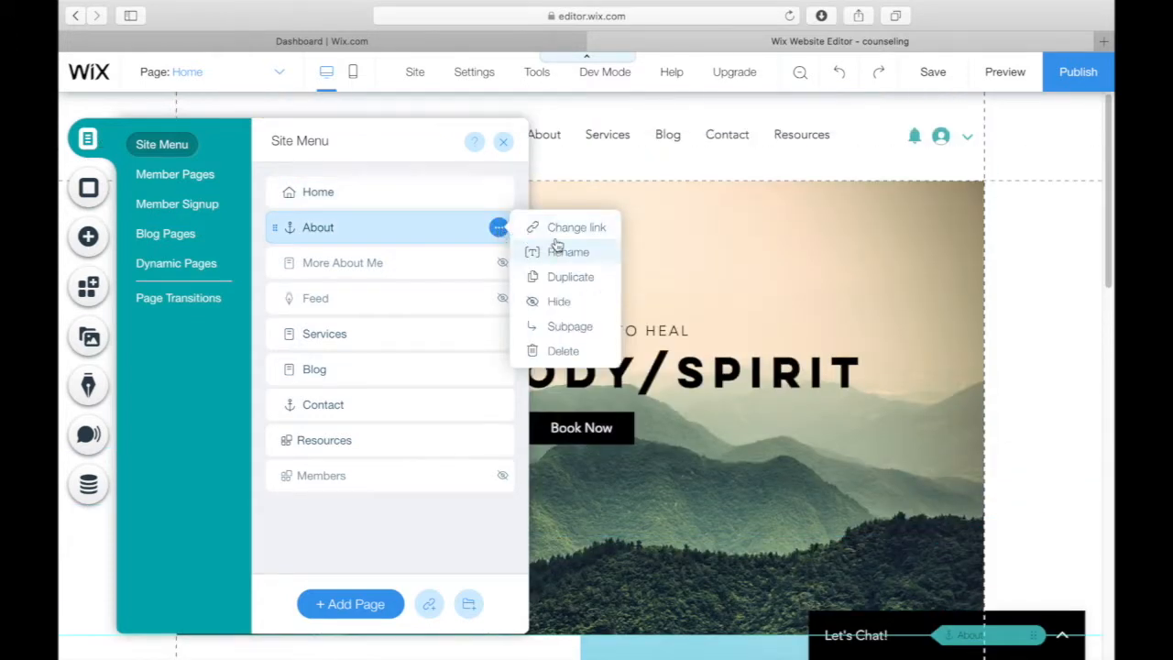
pyautogui.click(561, 230)
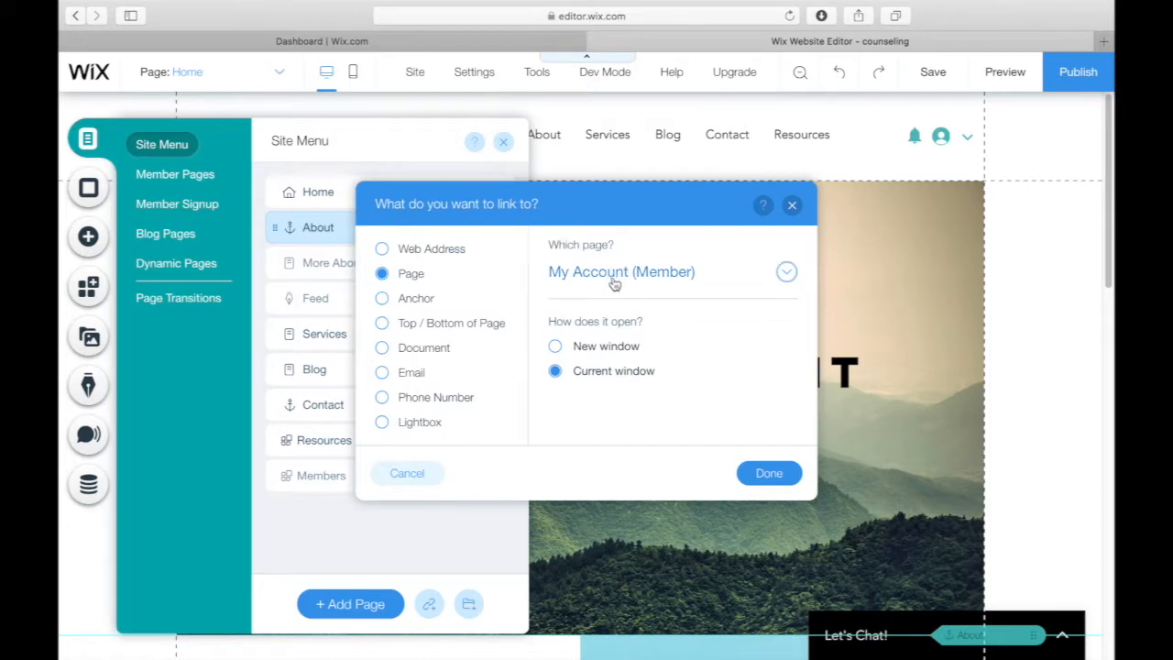
pyautogui.click(385, 301)
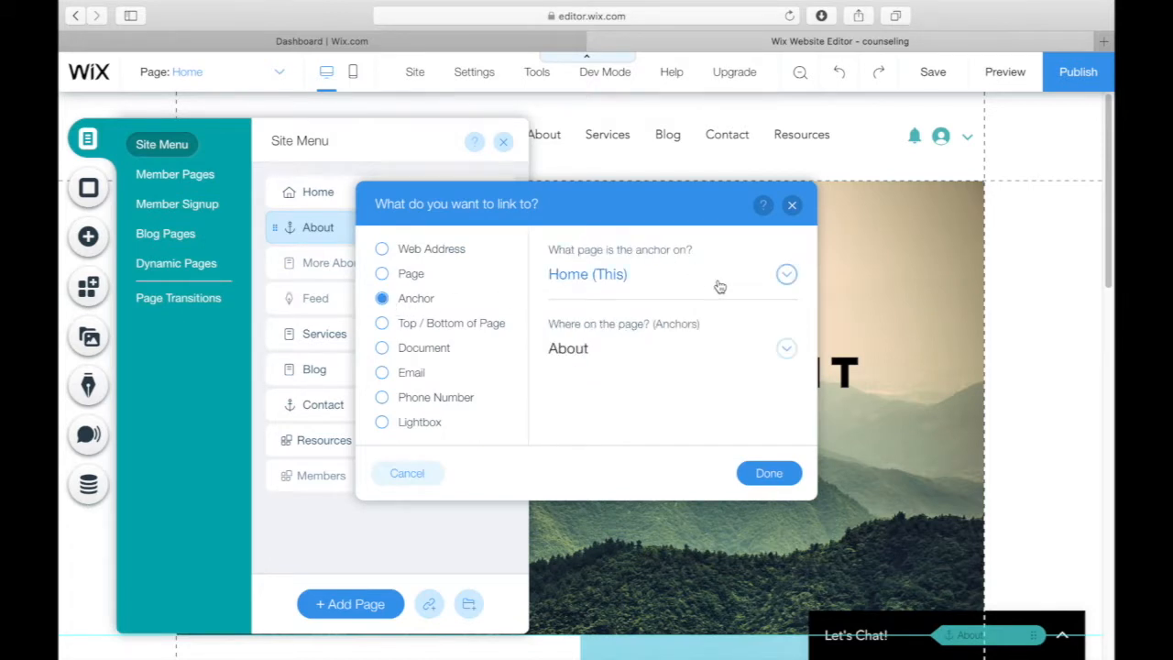
pyautogui.click(788, 277)
pyautogui.click(645, 321)
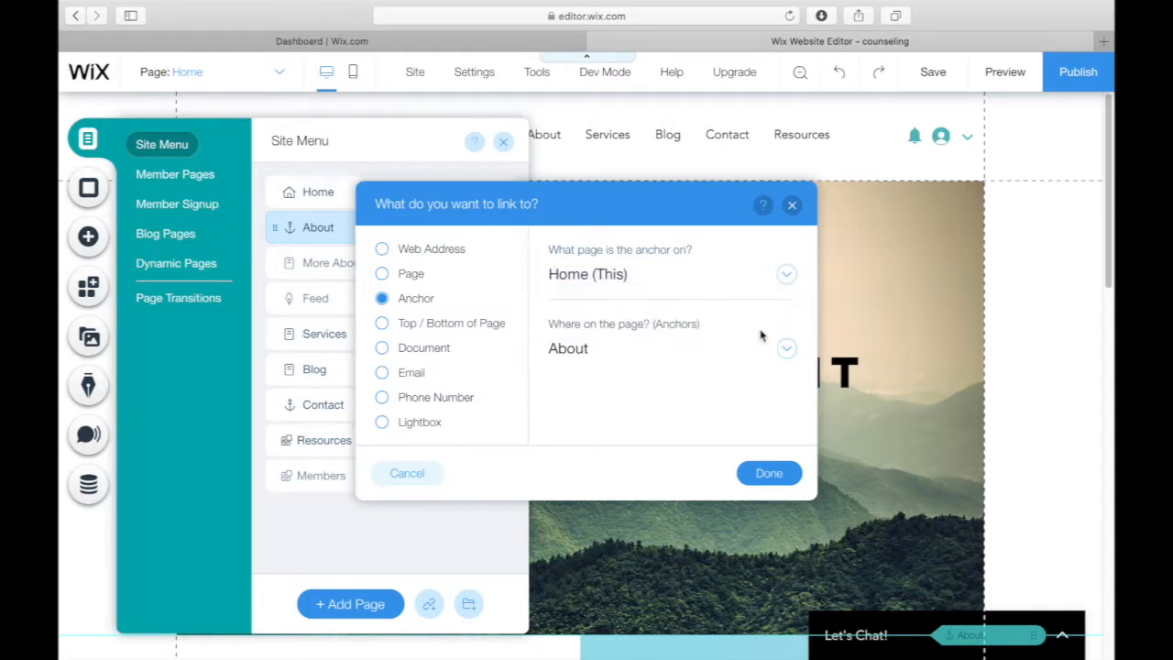
pyautogui.click(781, 347)
pyautogui.click(629, 389)
pyautogui.click(766, 473)
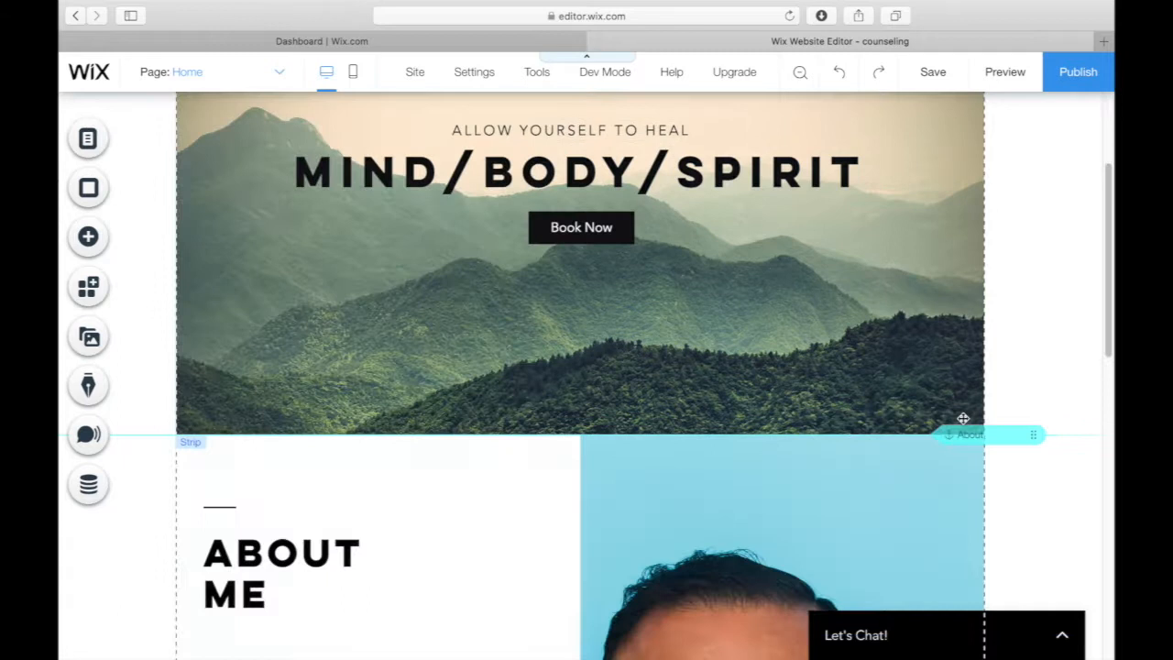
# - Save the site and publish it, closing the publishing confirmation
pyautogui.click(944, 72)
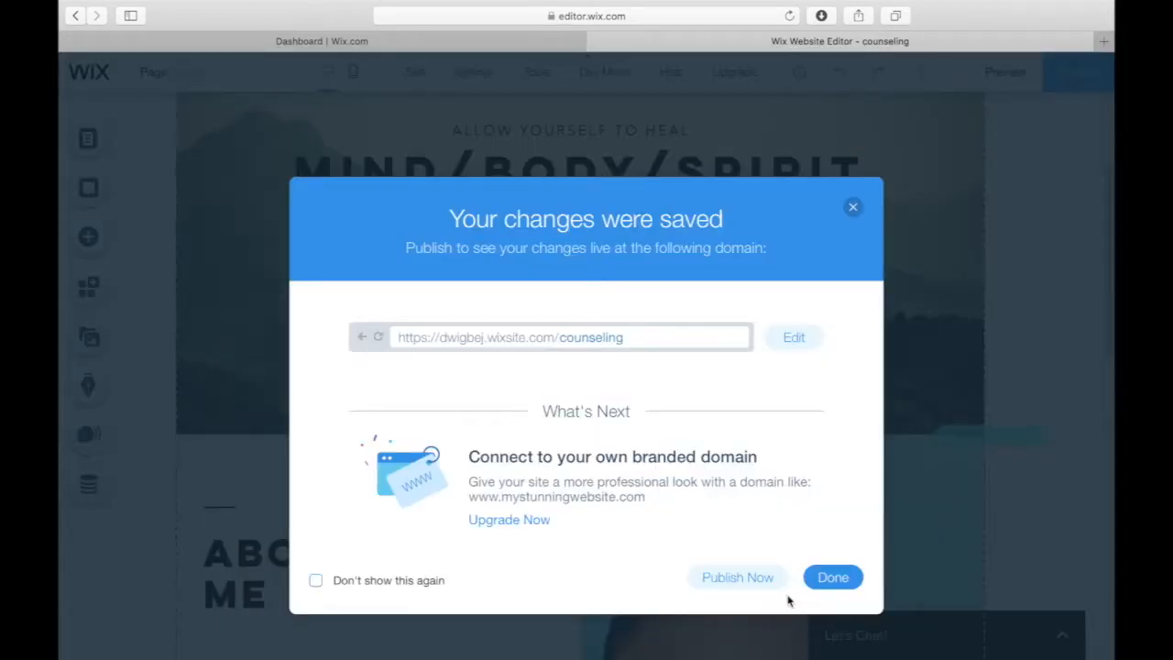
pyautogui.click(763, 579)
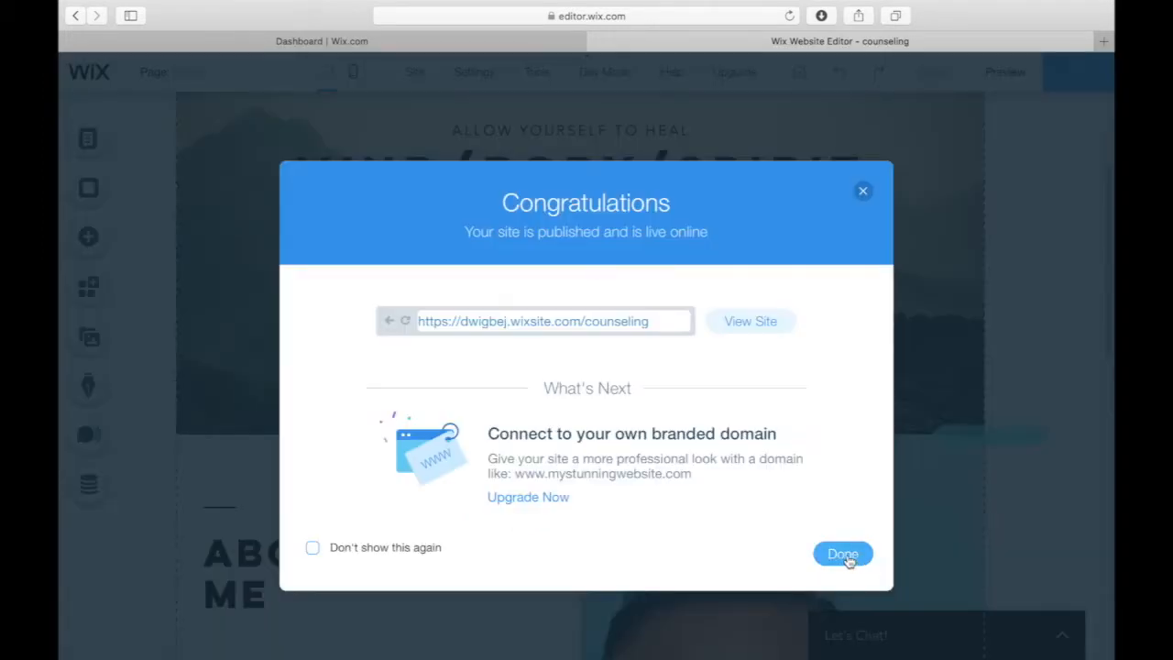
pyautogui.click(857, 559)
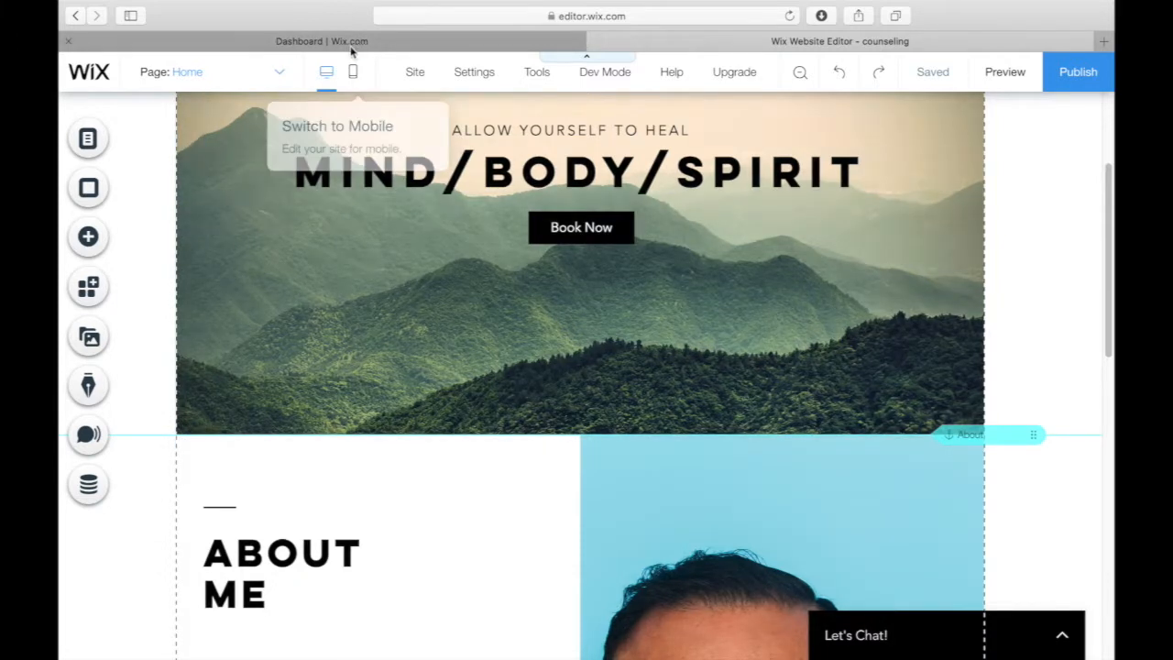
# - Switch to the mobile version of the Home page and reduce the MIND/BODY/SPIRIT heading's font size so it fits on one line
pyautogui.moveTo(217, 6)
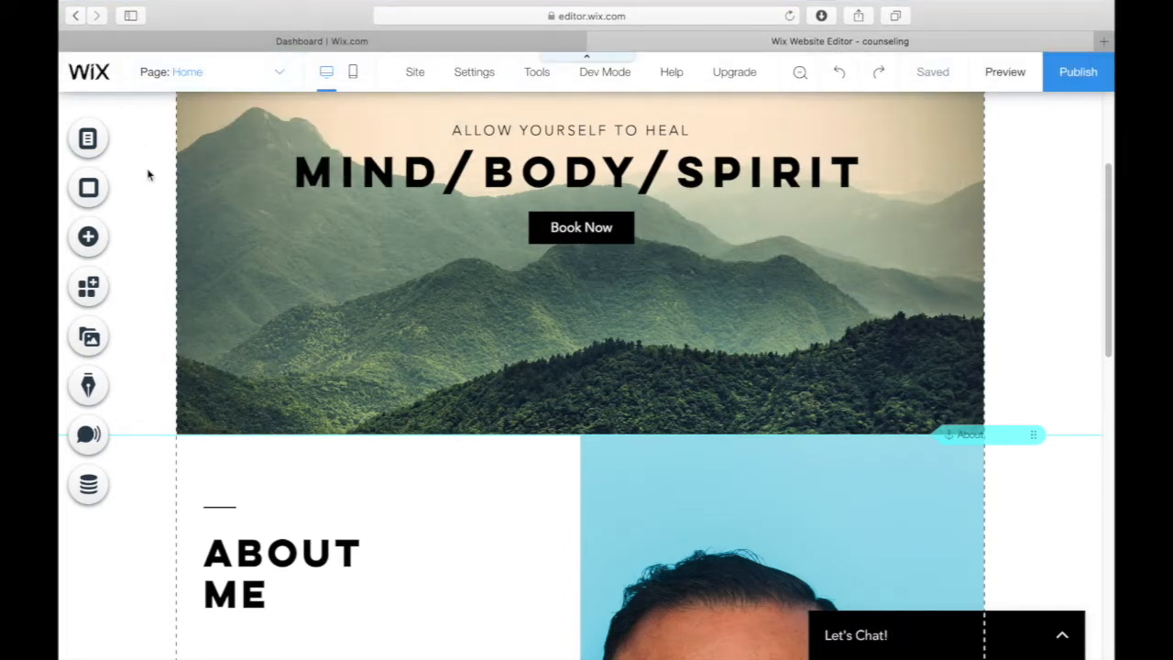
pyautogui.scroll(-3, 427, 453)
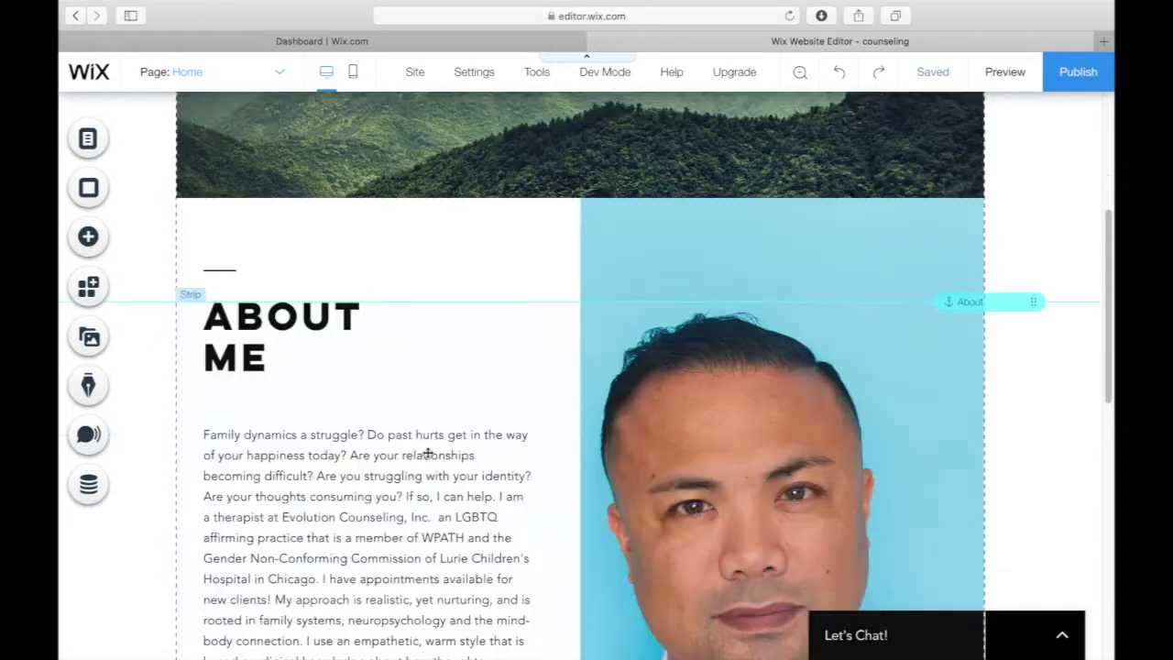
pyautogui.scroll(3, 427, 453)
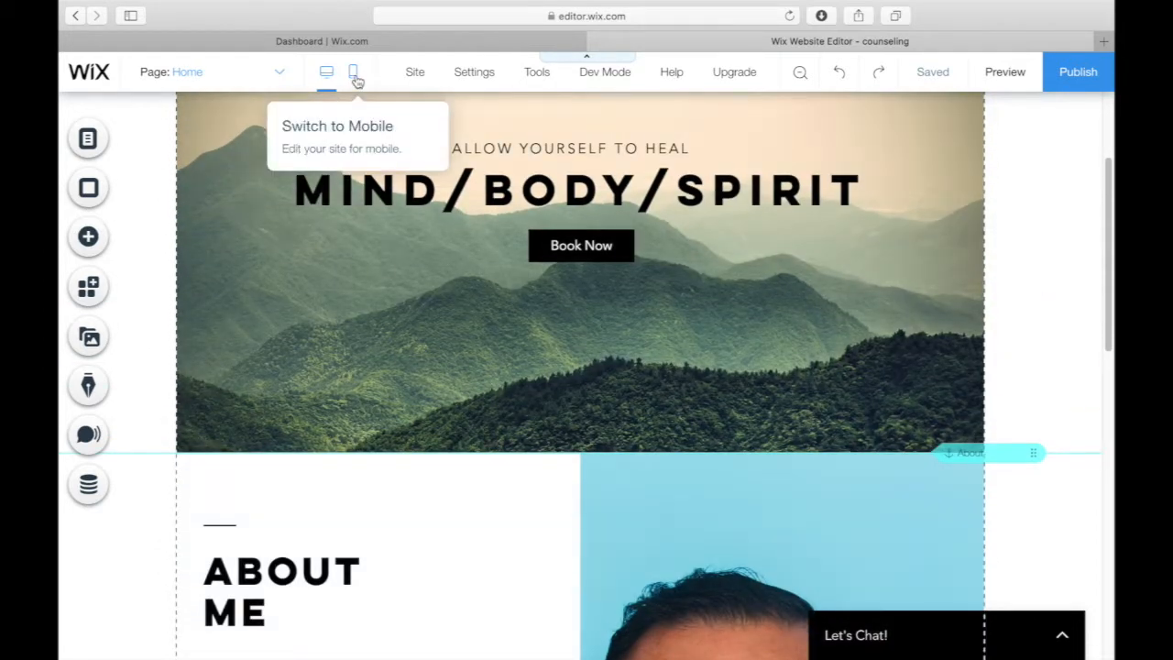
pyautogui.click(355, 79)
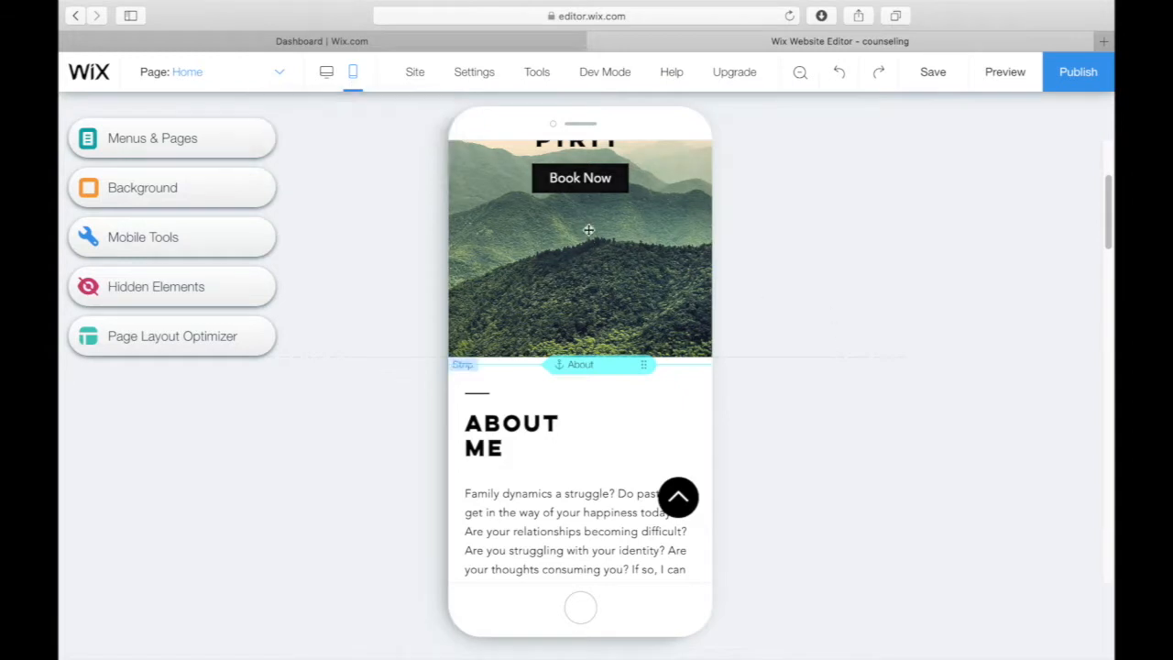
pyautogui.scroll(3, 588, 230)
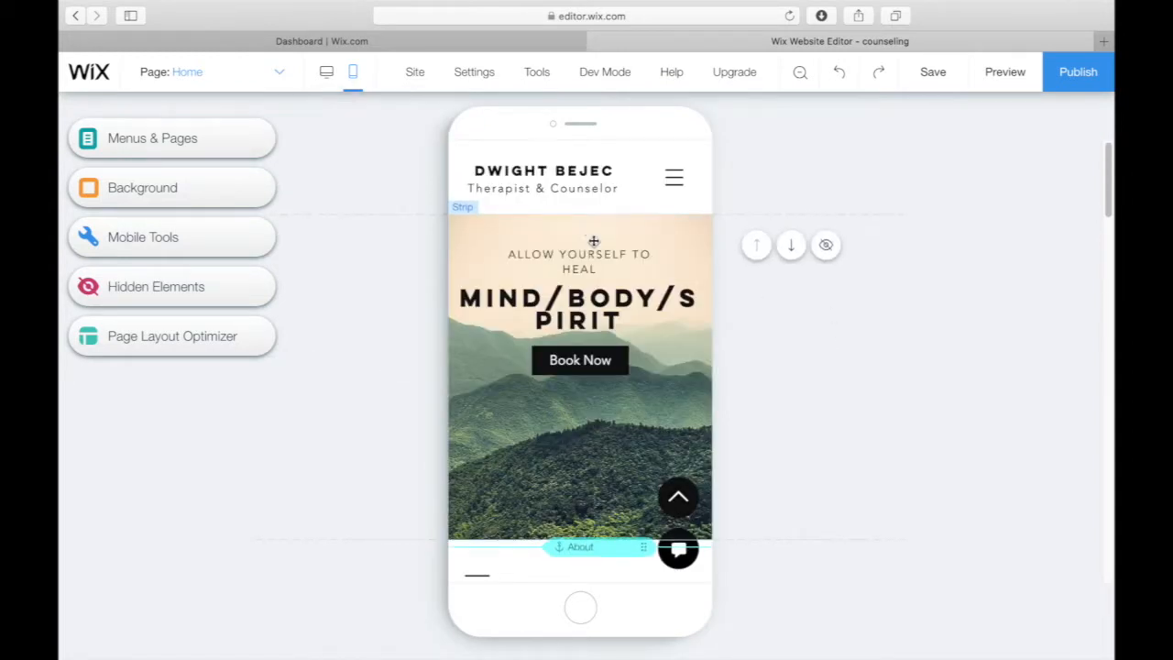
pyautogui.click(620, 309)
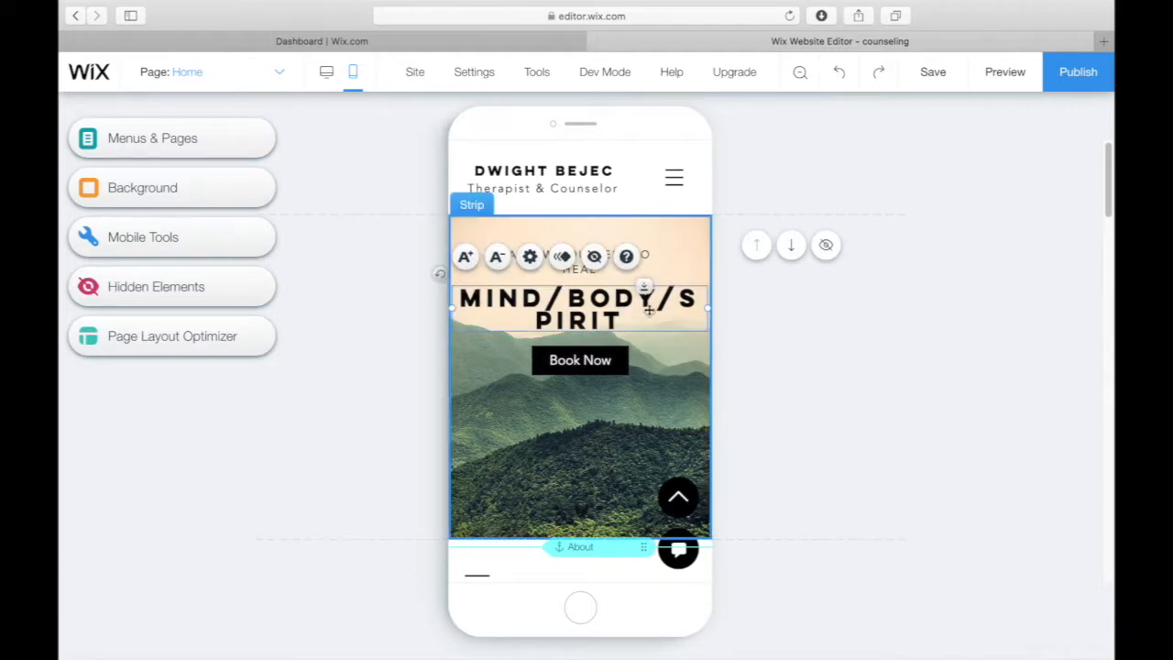
pyautogui.doubleClick(637, 320)
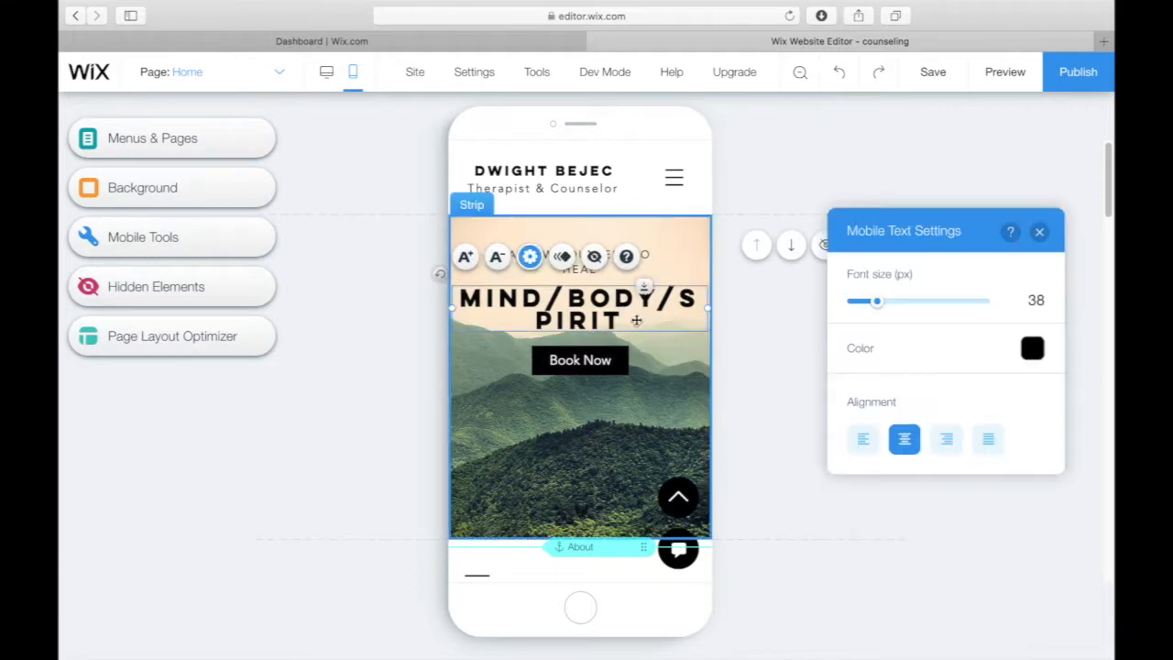
pyautogui.moveTo(873, 308); pyautogui.dragTo(869, 307)
pyautogui.click(716, 345)
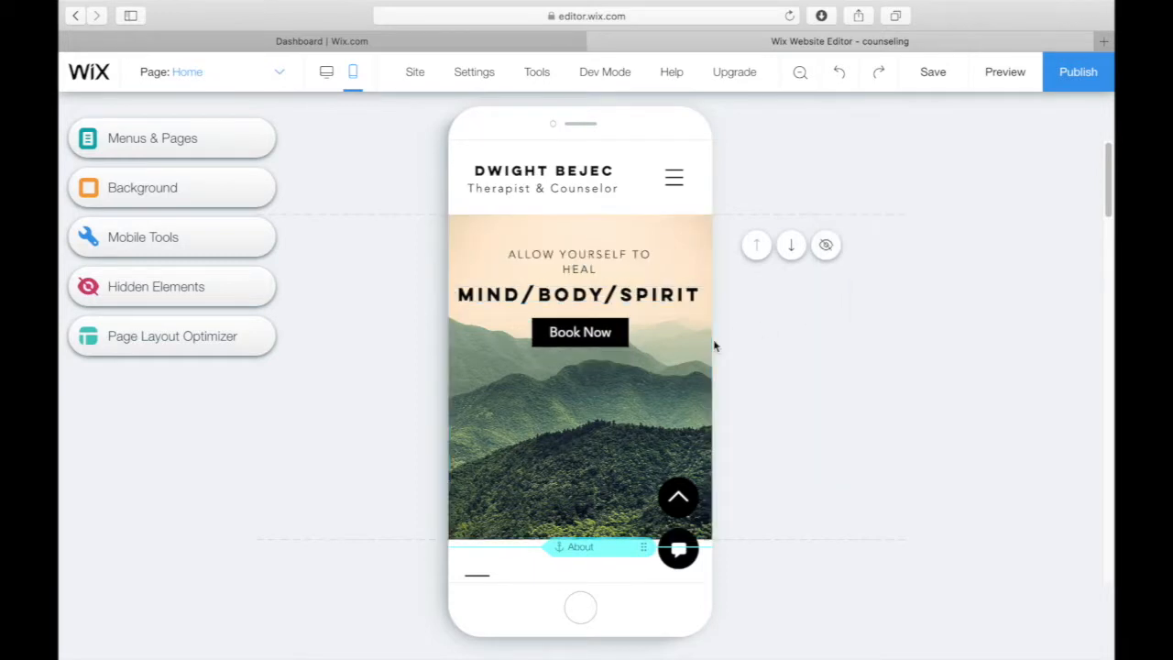
# - Widen the grouped contact details below the contact form on the mobile Home page
pyautogui.scroll(-5, 622, 399)
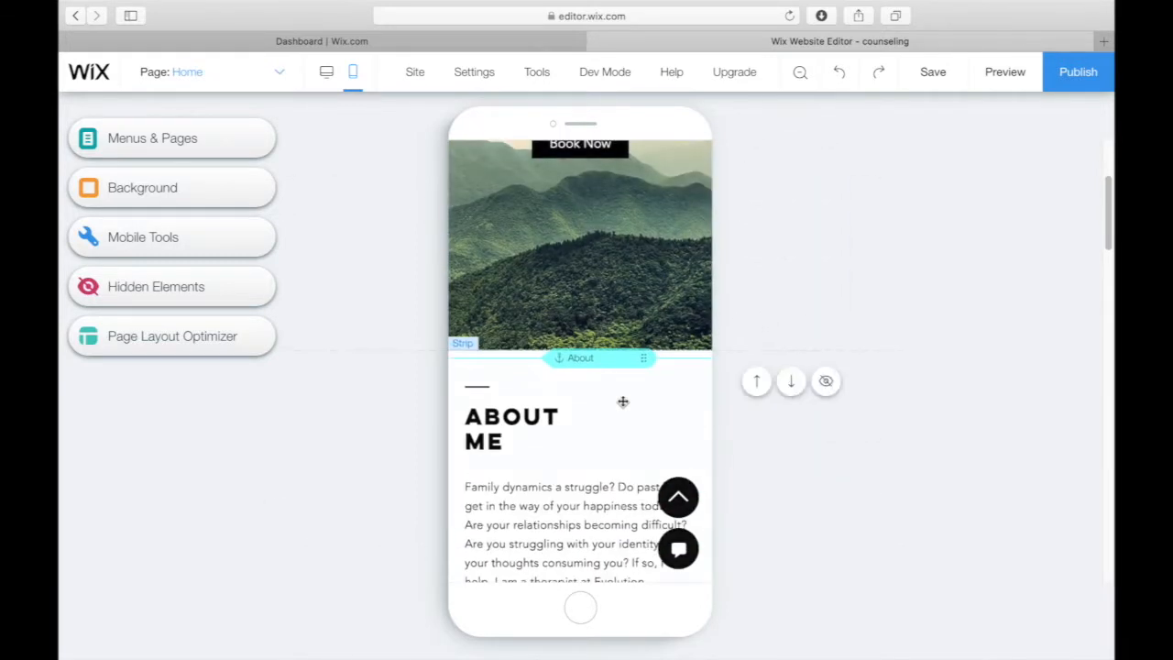
pyautogui.scroll(-3, 622, 402)
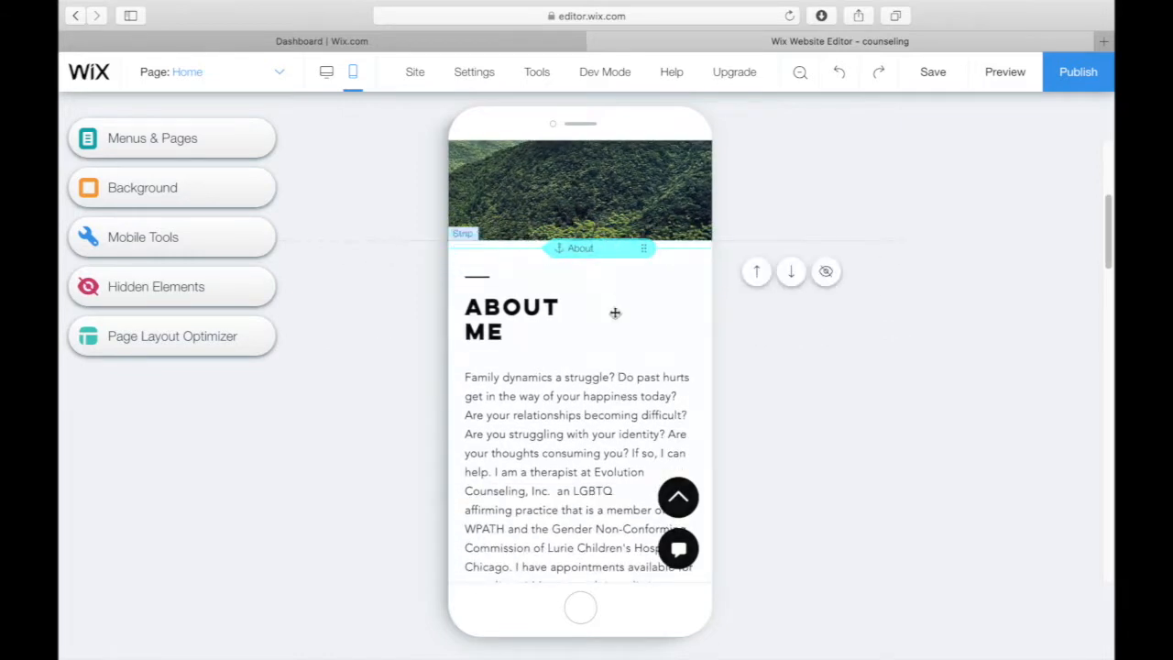
pyautogui.scroll(-1, 614, 311)
pyautogui.scroll(-14, 615, 313)
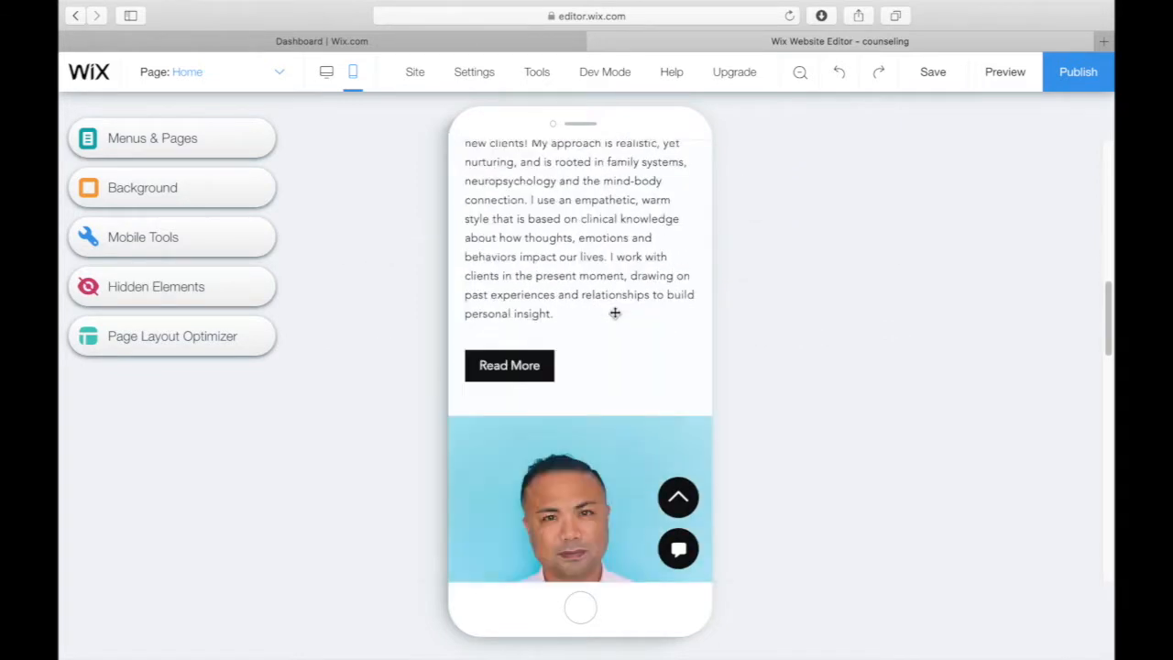
pyautogui.scroll(-10, 616, 313)
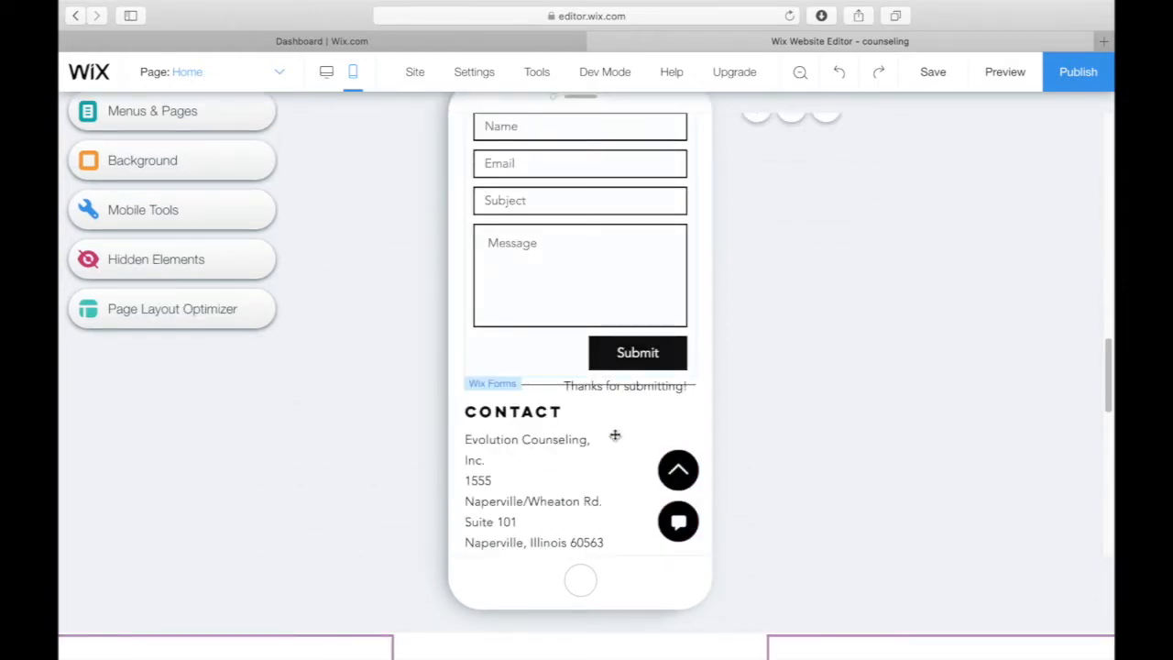
pyautogui.click(558, 441)
pyautogui.scroll(-3, 608, 485)
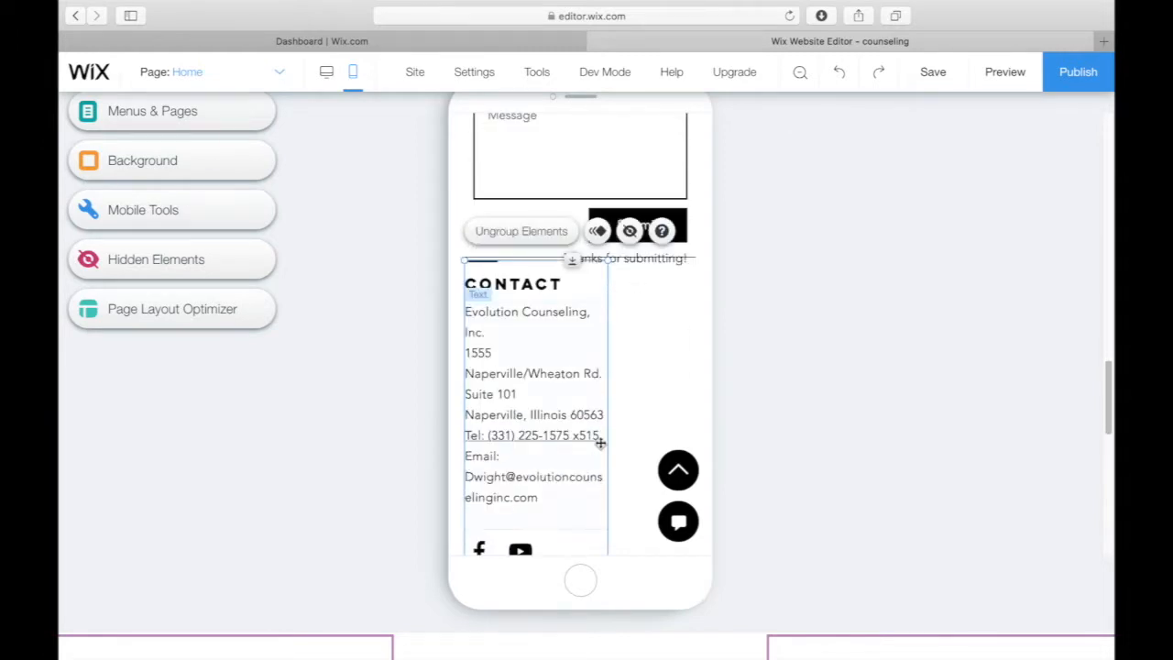
pyautogui.scroll(-1, 606, 438)
pyautogui.moveTo(608, 543); pyautogui.dragTo(673, 533)
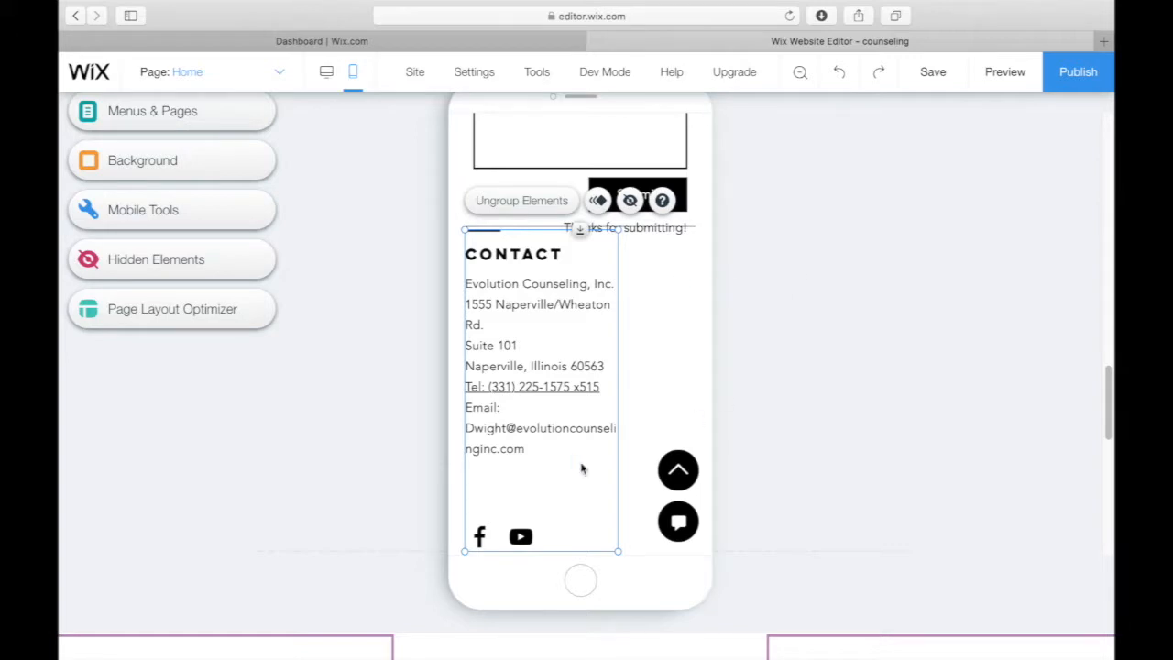
pyautogui.click(485, 537)
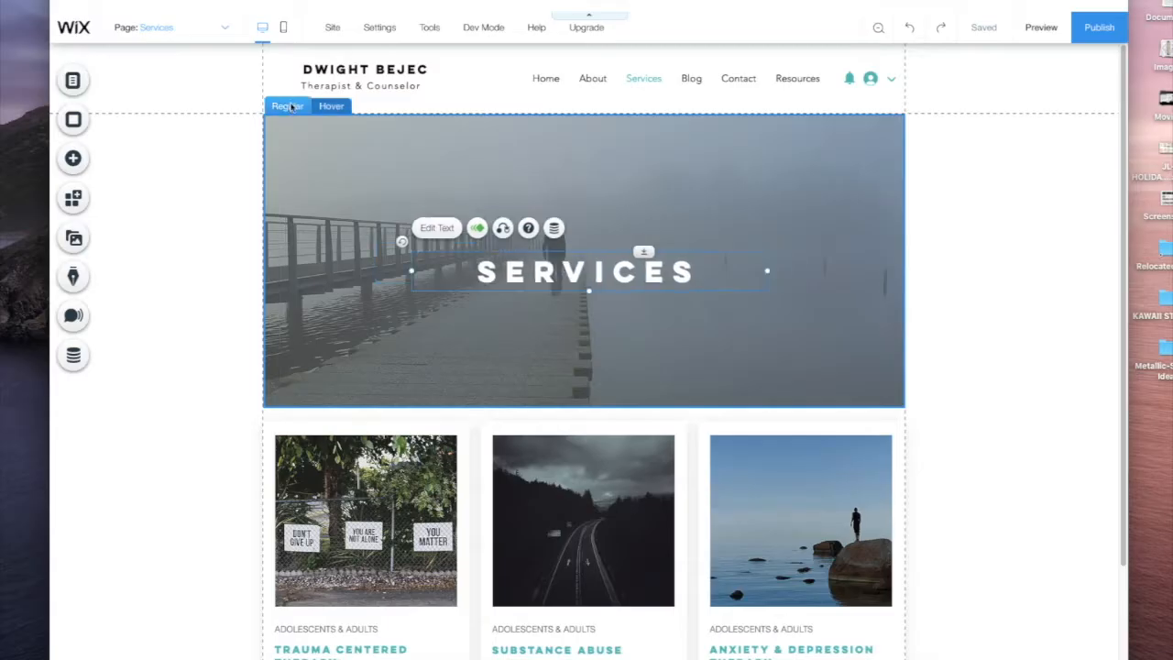
# - Move the SERVICES title slightly higher in the Services page banner's Regular state and save the site
pyautogui.moveTo(577, 270); pyautogui.dragTo(578, 257)
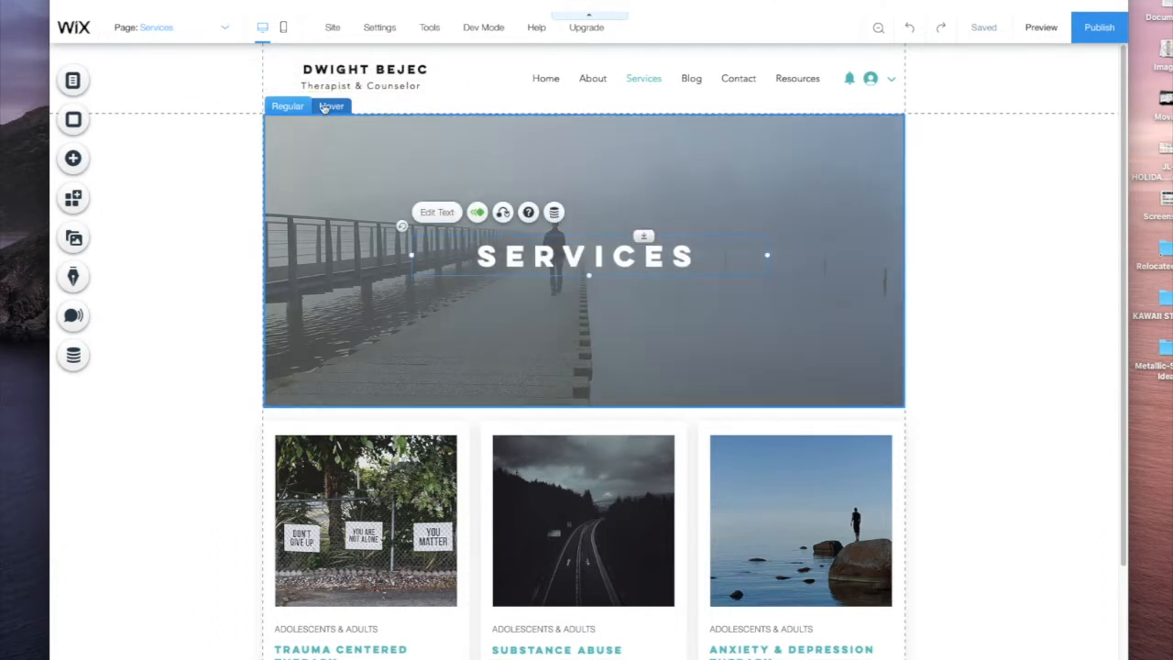
pyautogui.click(290, 107)
pyautogui.moveTo(574, 262); pyautogui.dragTo(570, 267)
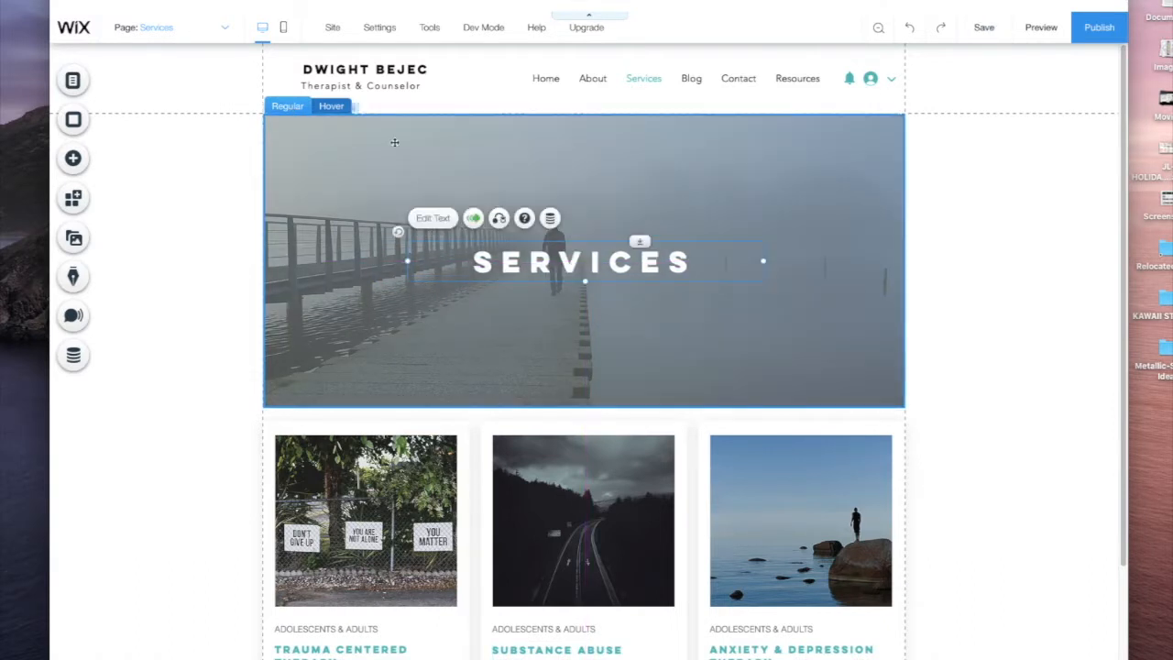
pyautogui.moveTo(985, 28)
pyautogui.press('super+s')
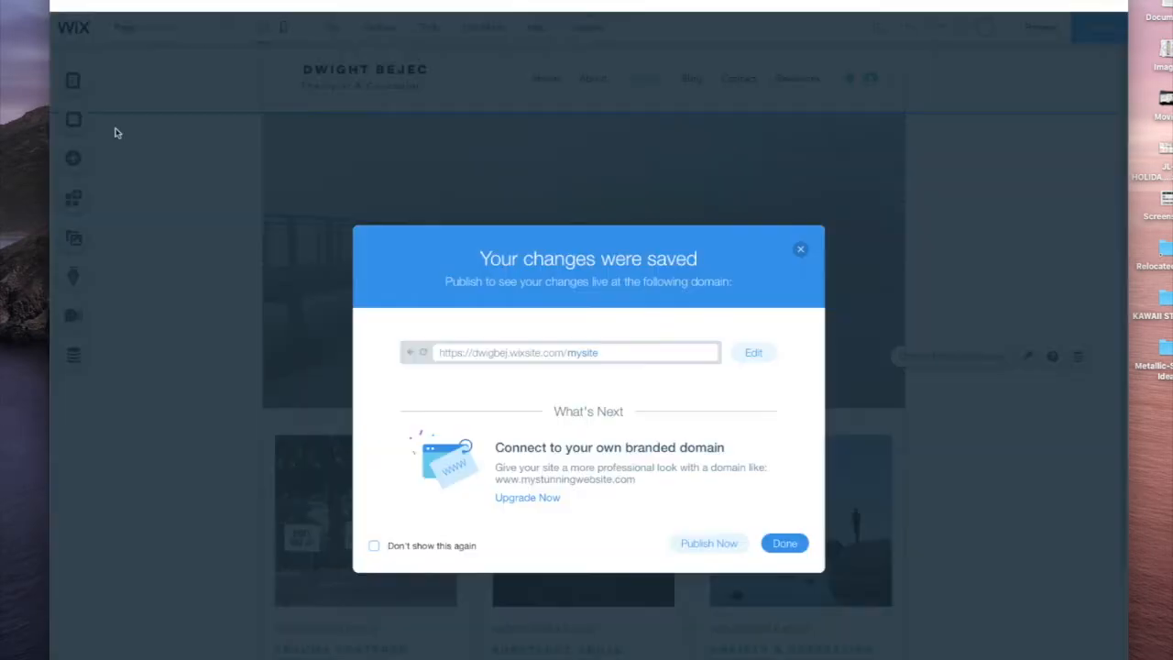
# - Publish the saved site and reload the live Home page to check its About section and Read More button
pyautogui.click(729, 545)
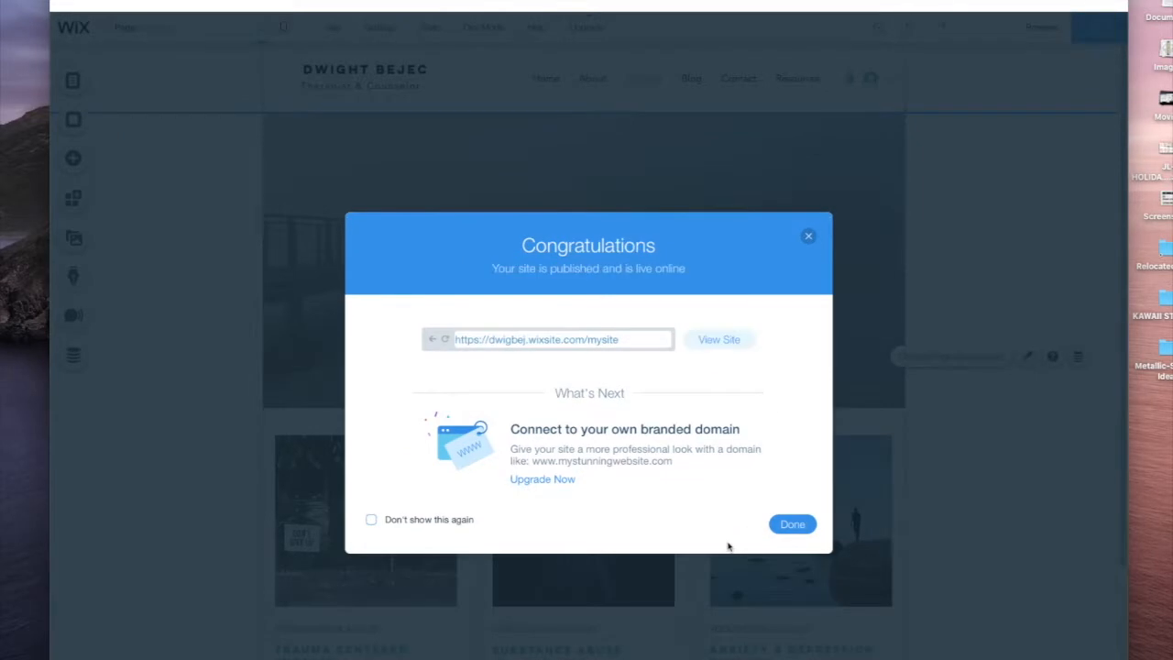
pyautogui.click(796, 523)
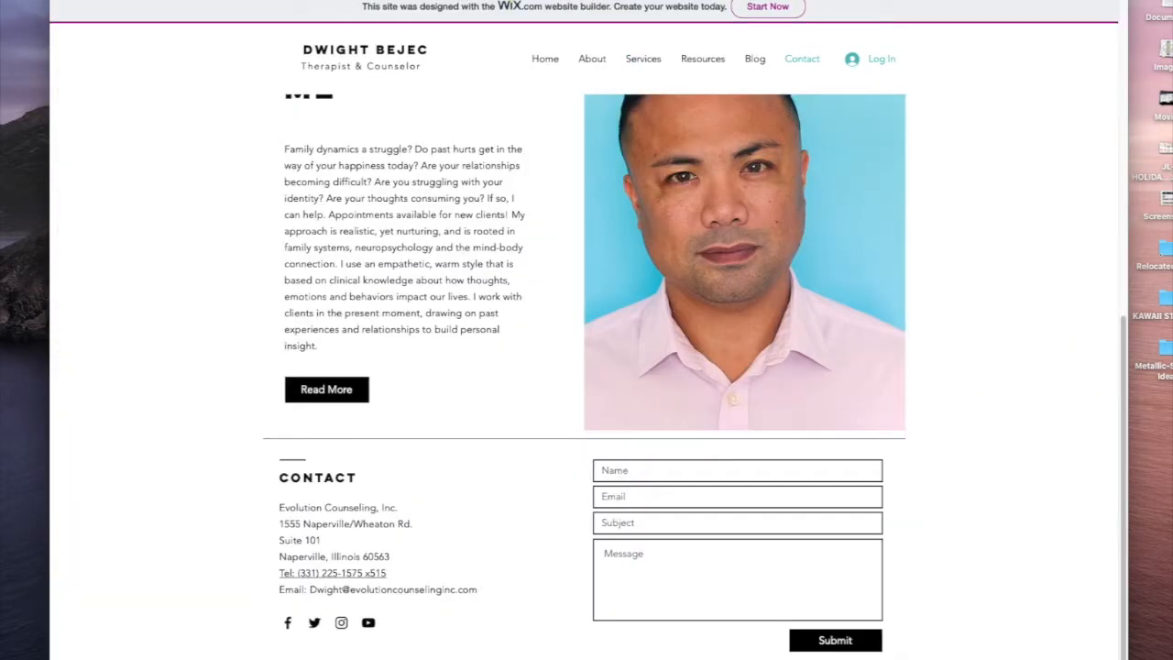
pyautogui.press('super+r')
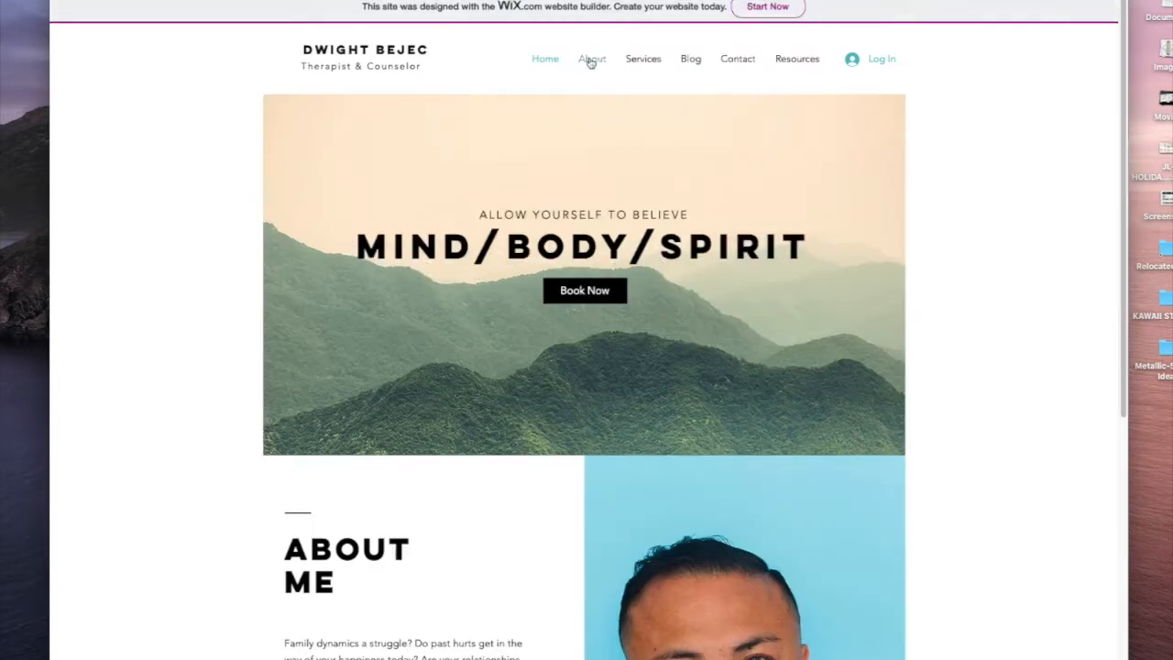
pyautogui.scroll(-6, 592, 60)
pyautogui.click(336, 364)
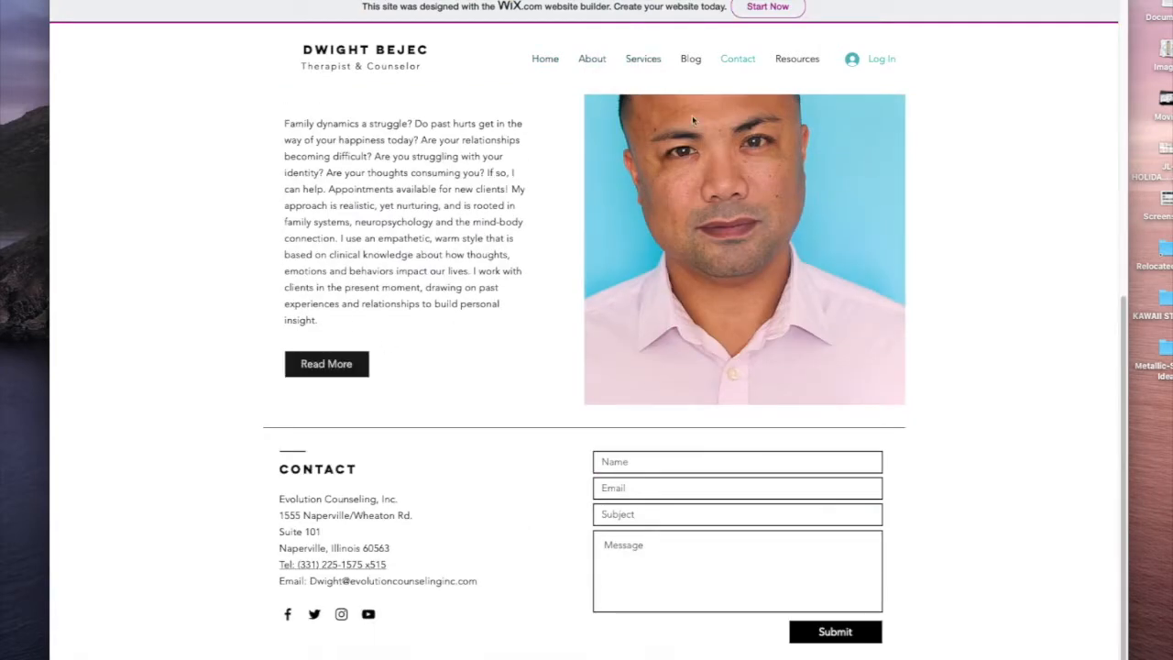
pyautogui.scroll(-1, 740, 323)
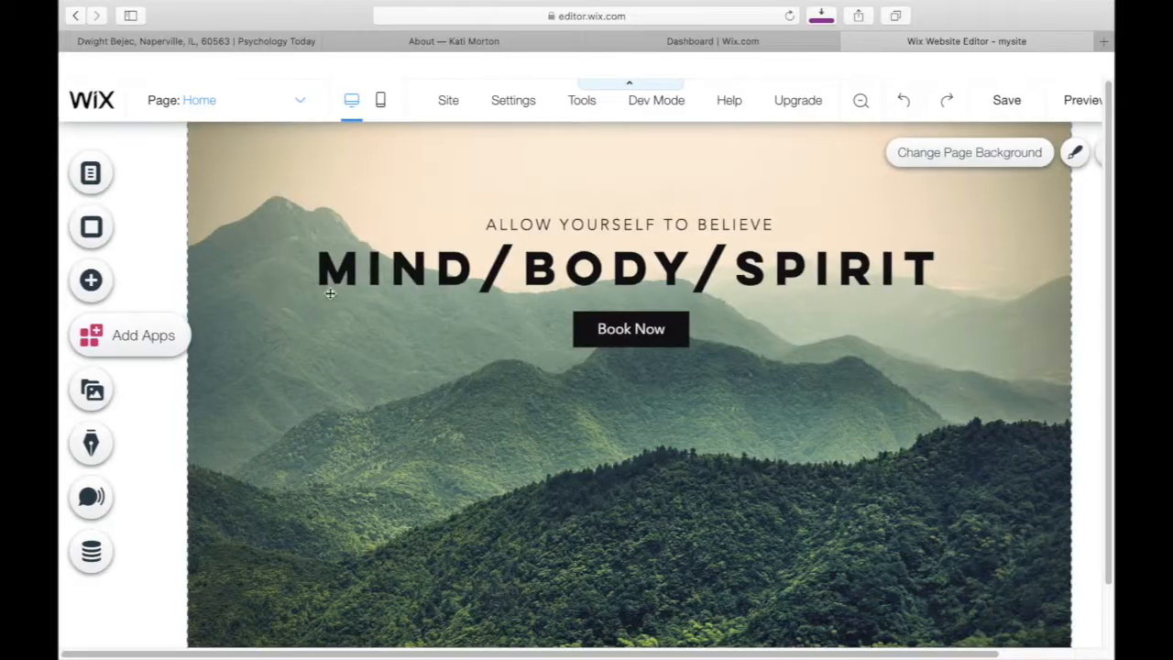
# - On the More About Me page, replace the placeholder Certifications list with "Benedictine University / Masters of Science/Clinical Psychology 2019"
pyautogui.click(98, 187)
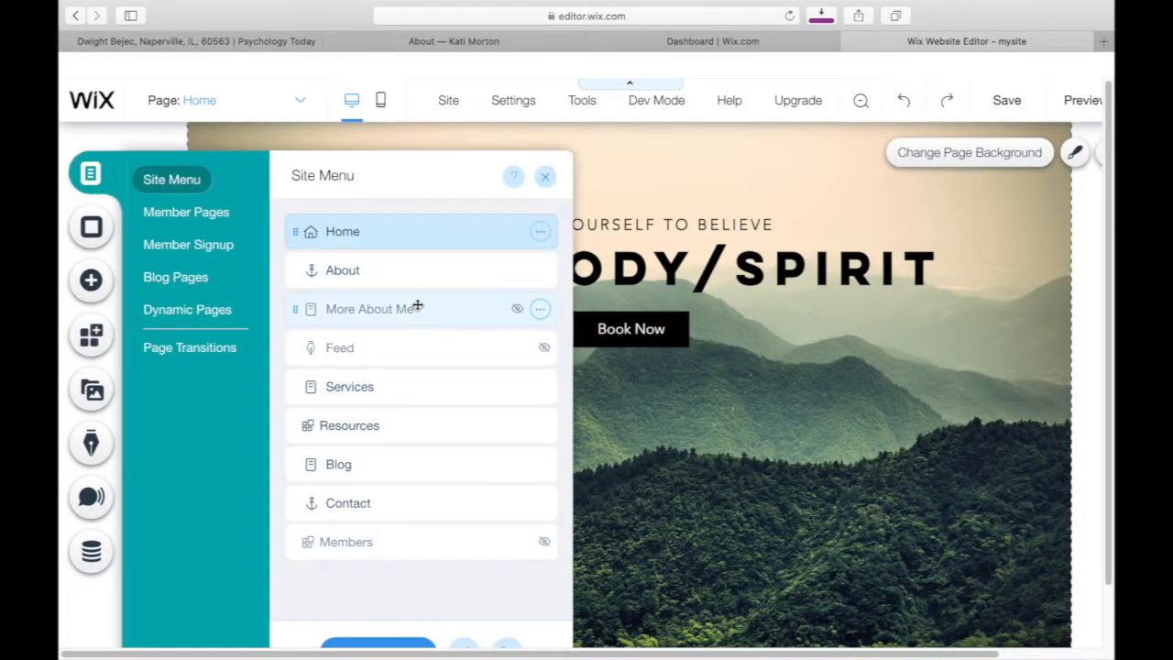
pyautogui.click(537, 321)
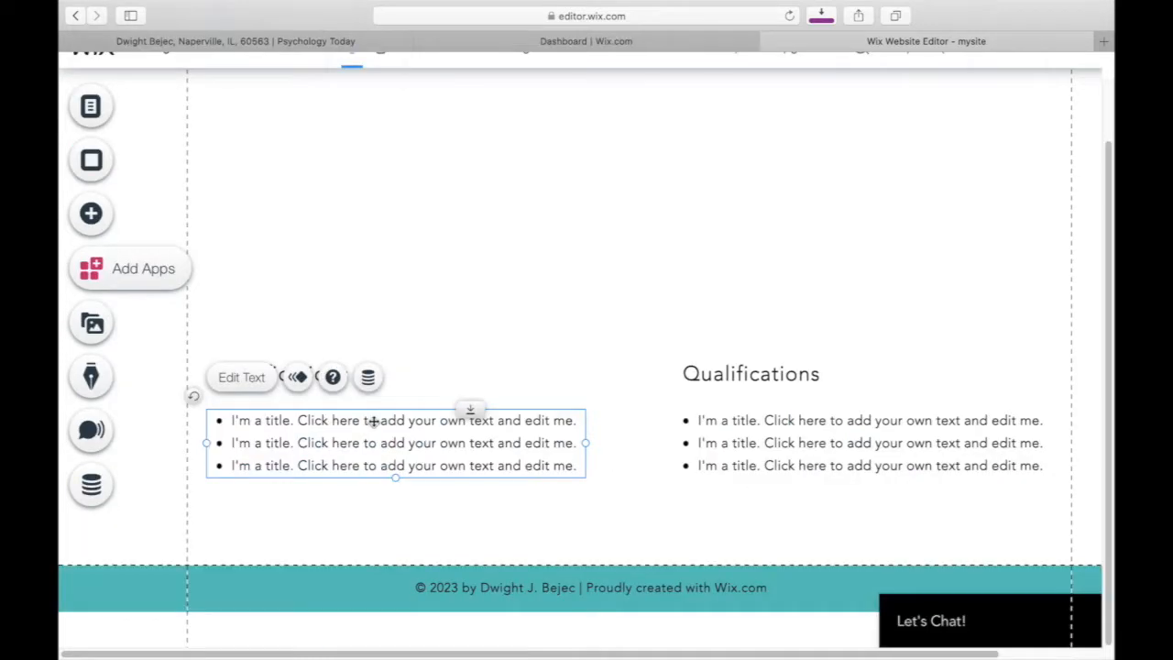
pyautogui.doubleClick(374, 421)
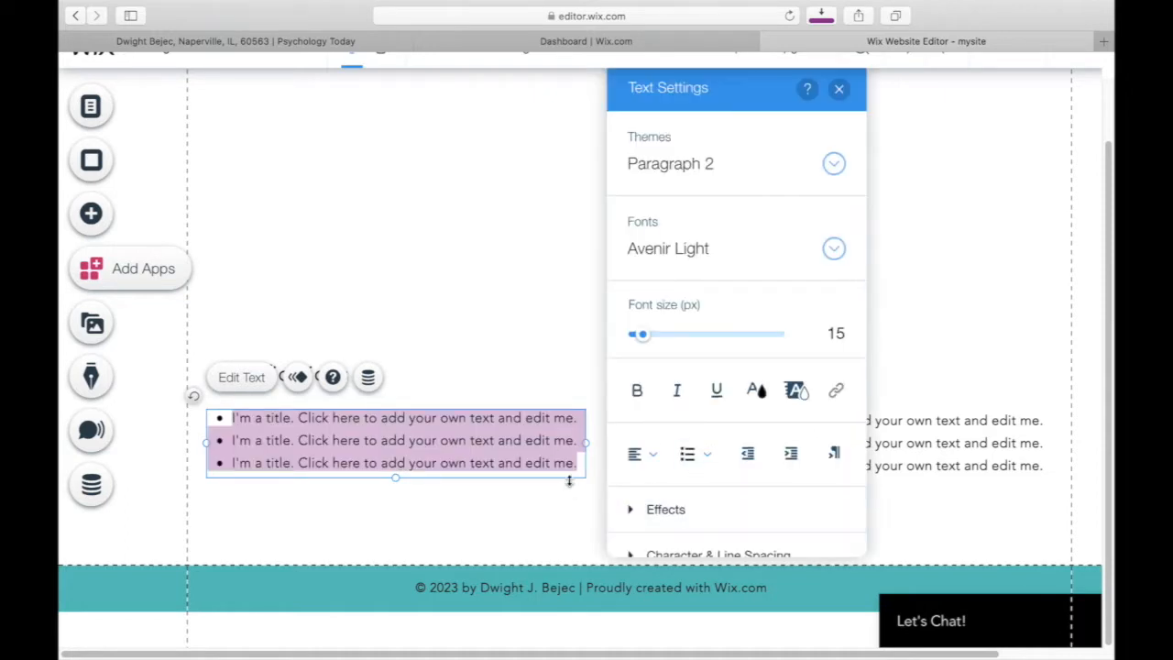
pyautogui.write('Benedictine University / Masters of Science 2019')
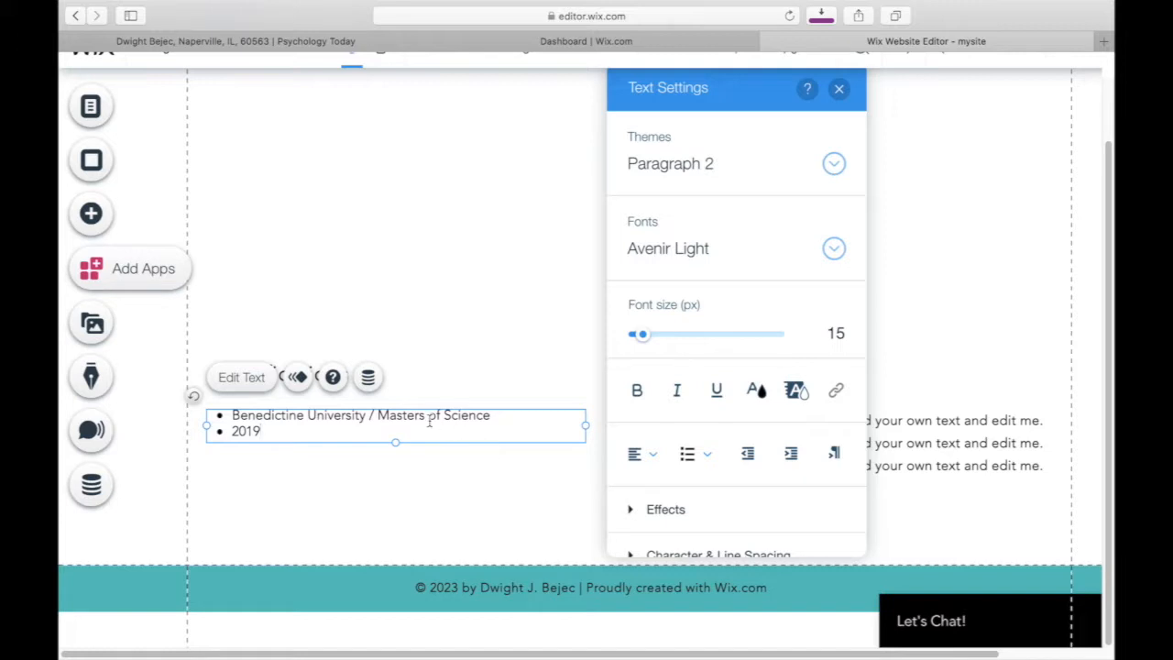
pyautogui.click(236, 432)
pyautogui.press('BackSpace')
pyautogui.press('BackSpace')
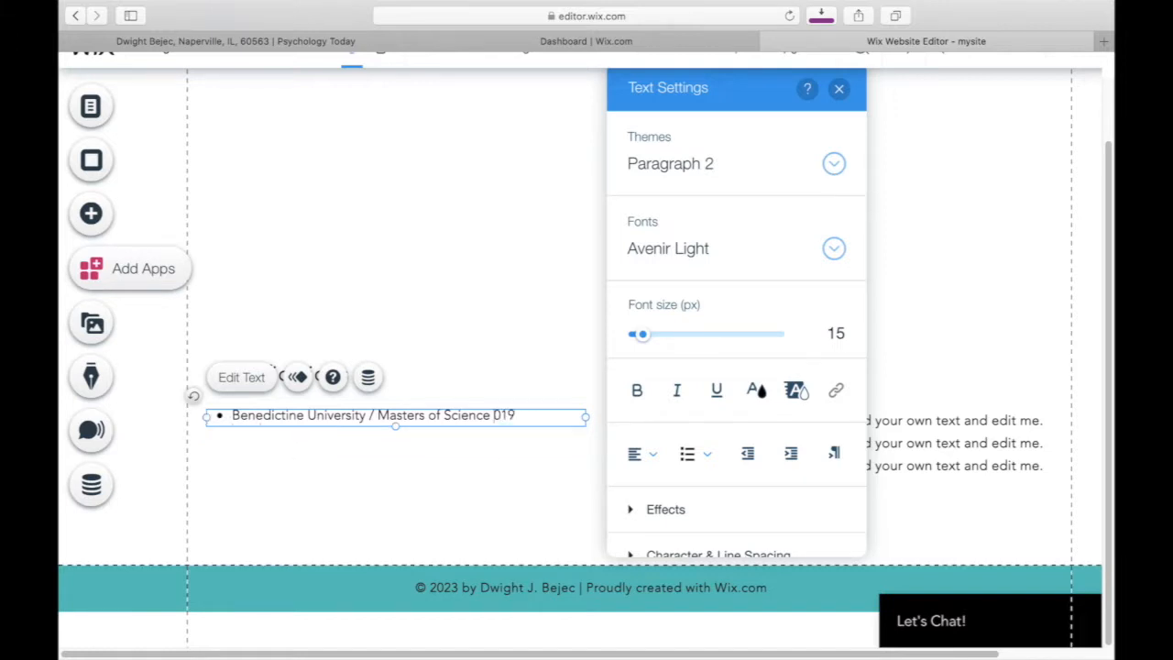
pyautogui.write('2')
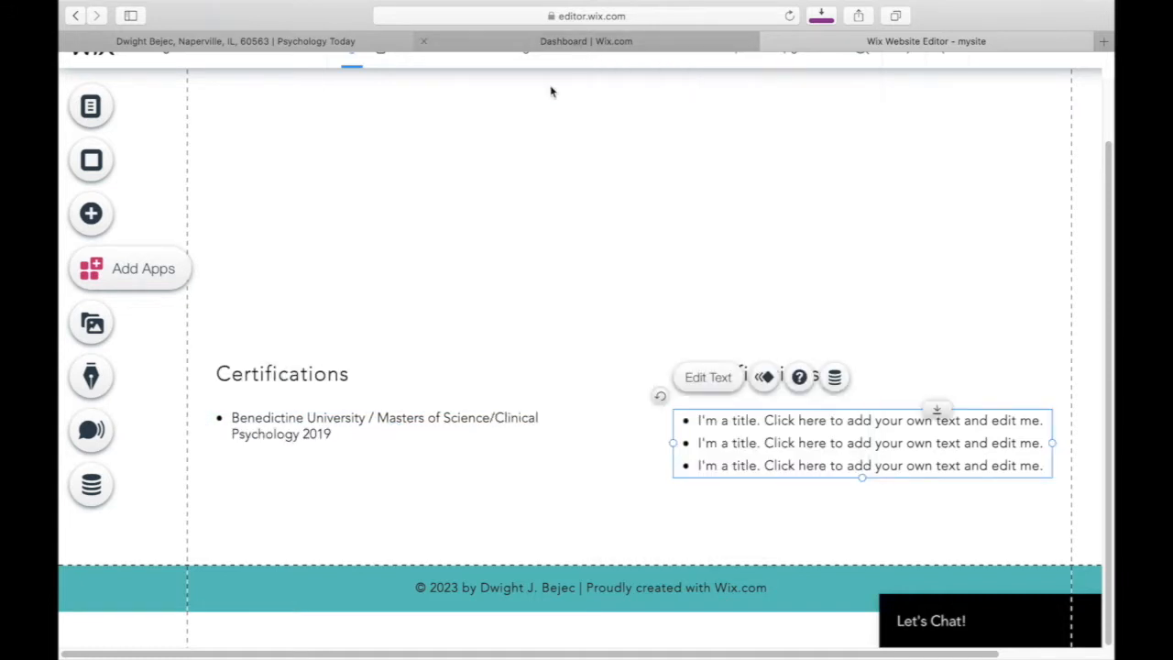
# - Separate the three paragraphs of the More About Me page's long biography text with blank lines
pyautogui.scroll(5, 441, 371)
pyautogui.scroll(-2, 441, 372)
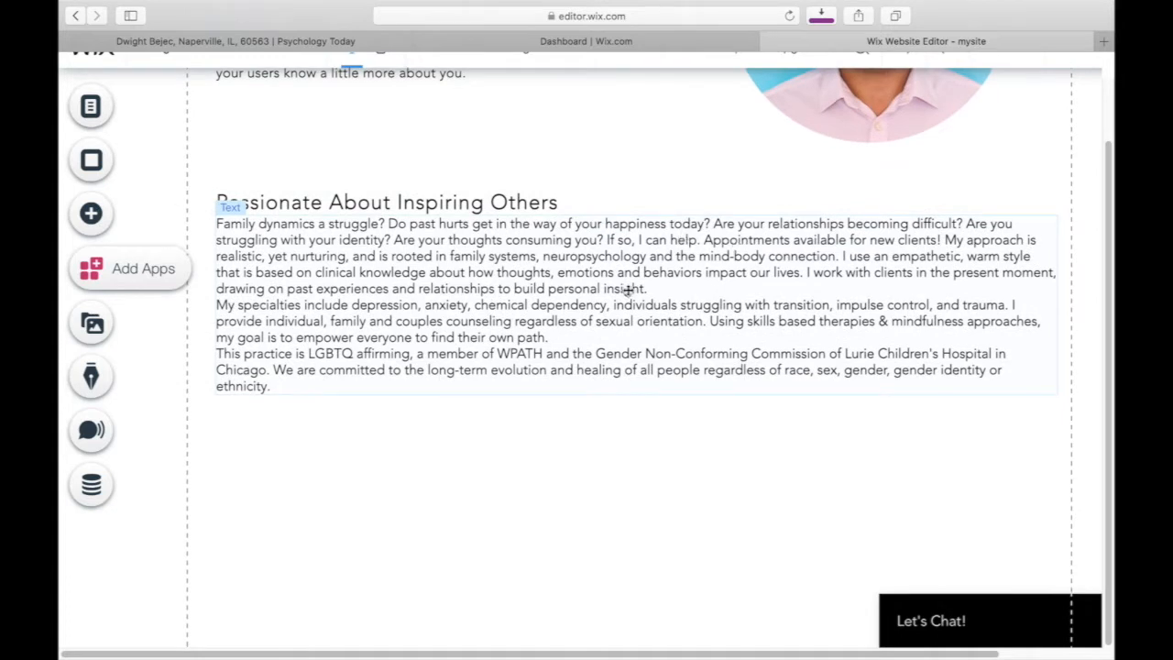
pyautogui.click(667, 290)
pyautogui.doubleClick(667, 290)
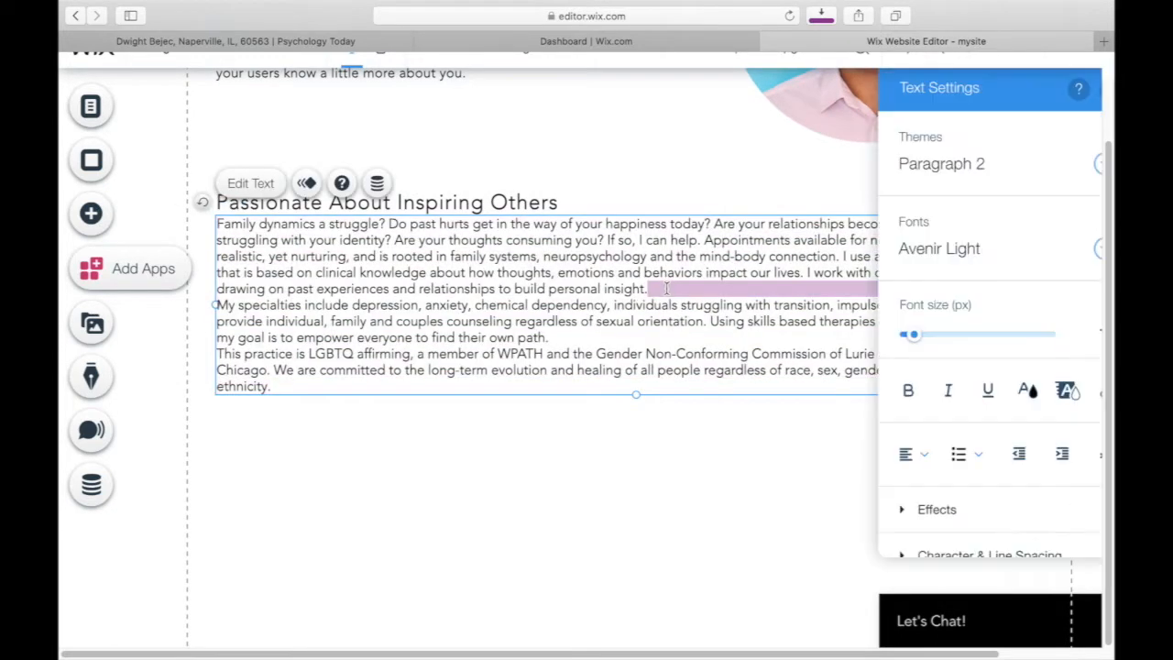
pyautogui.press('Return')
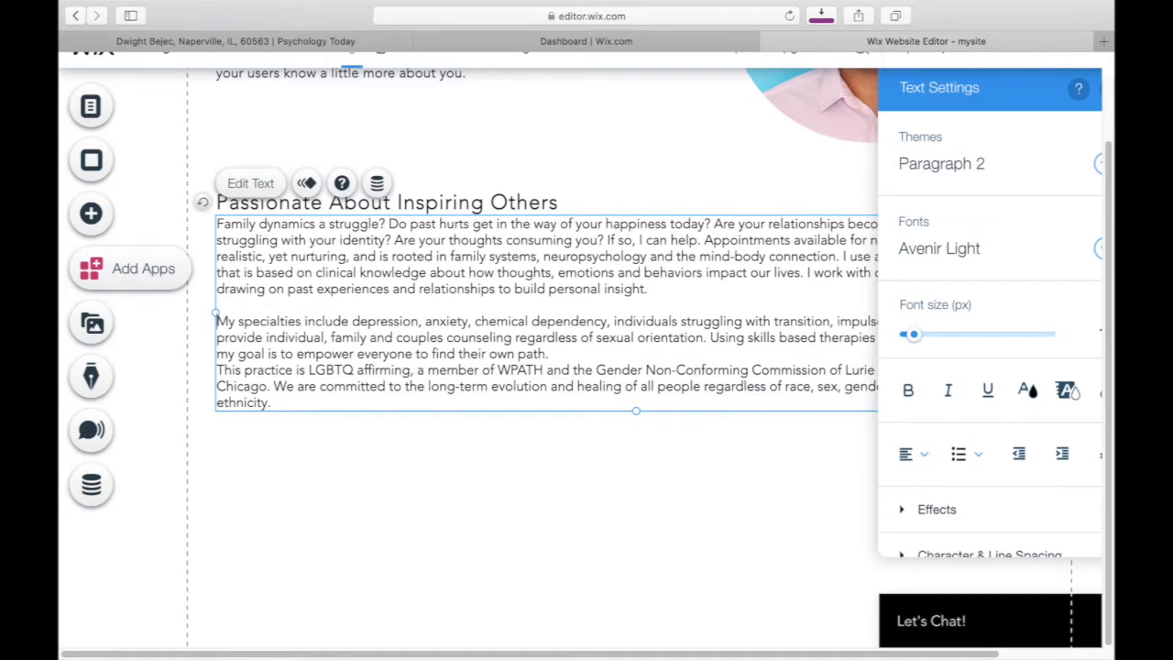
pyautogui.press('Return')
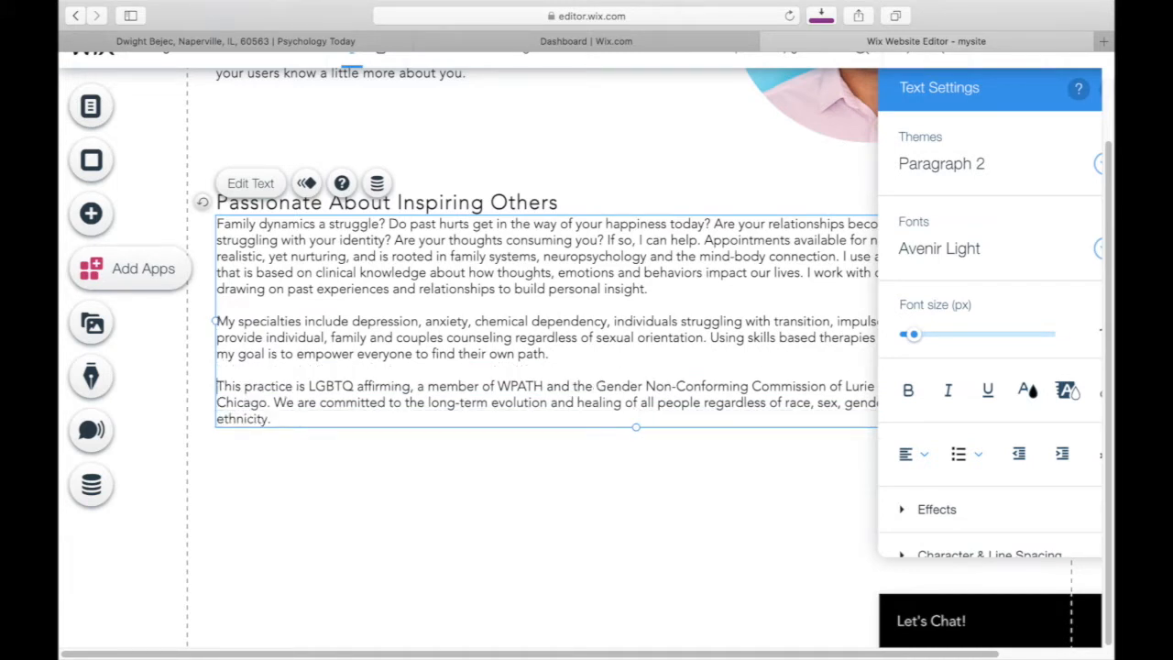
# - Change the subheading under the page title to "Passionate About Empowering Others"
pyautogui.doubleClick(477, 155)
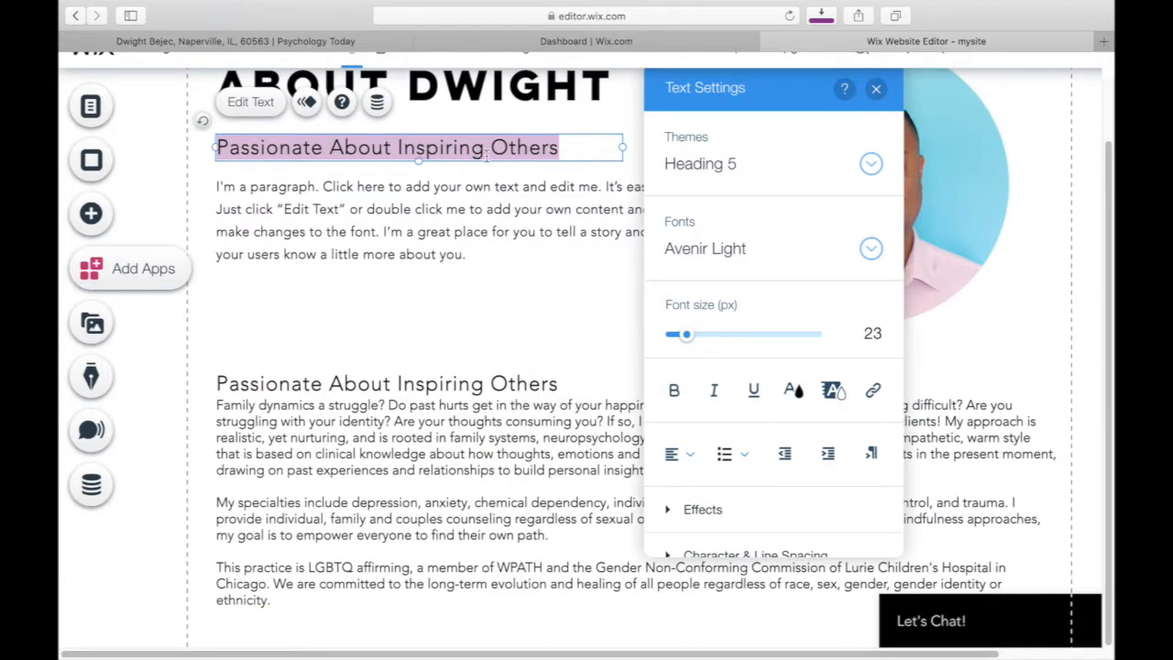
pyautogui.click(486, 157)
pyautogui.doubleClick(485, 152)
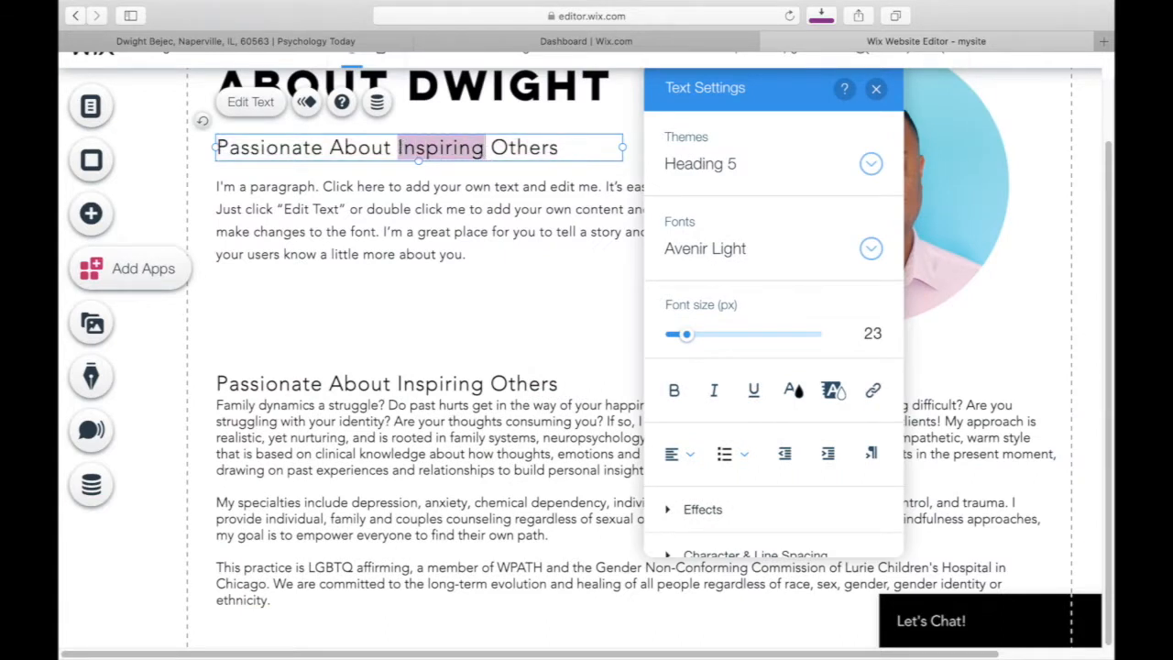
pyautogui.write('Empowering')
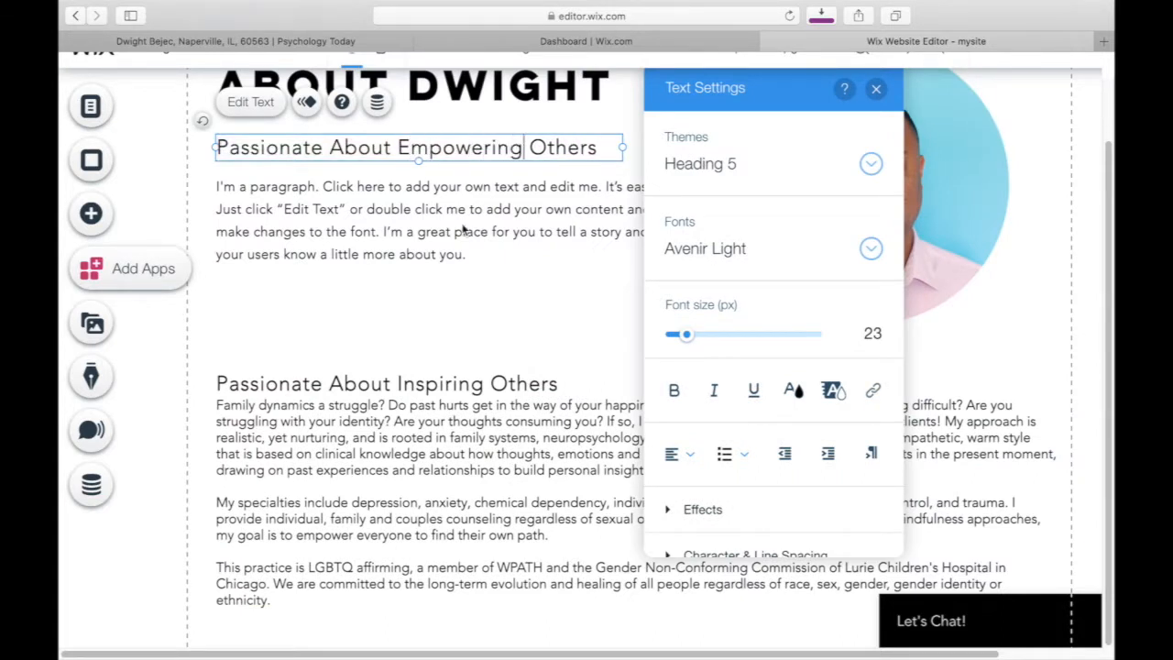
# - Replace the heading above the long biography text with "Helping you Find the Path Toward Healing" and widen its text box
pyautogui.rightClick(487, 383)
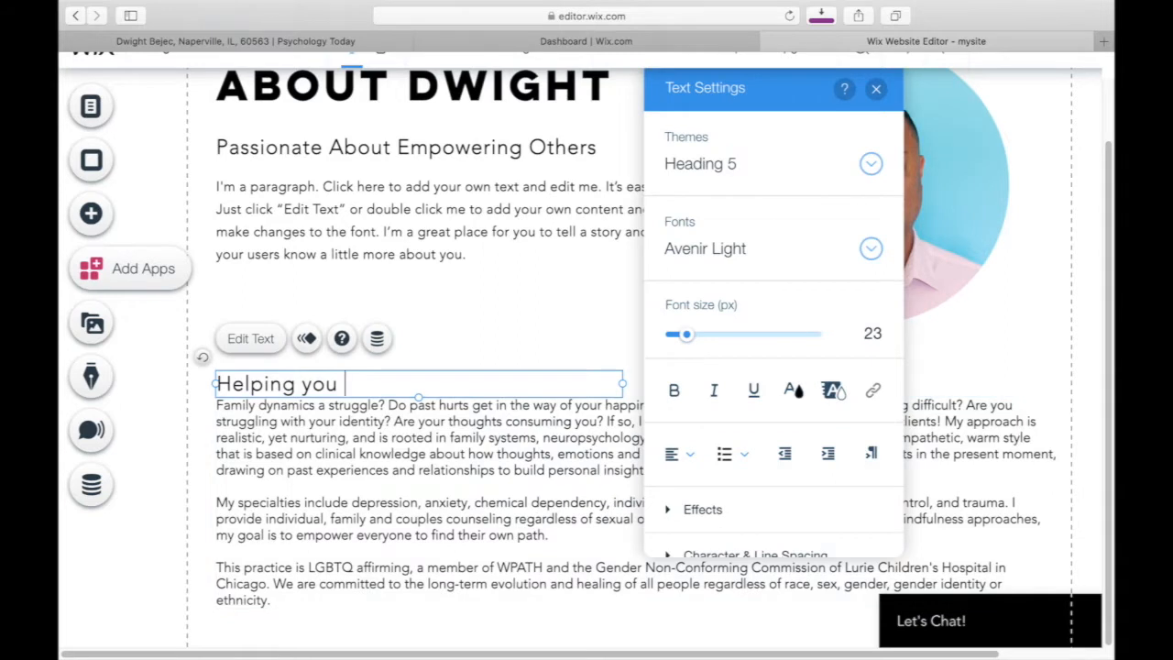
pyautogui.write('Find the Pathh T')
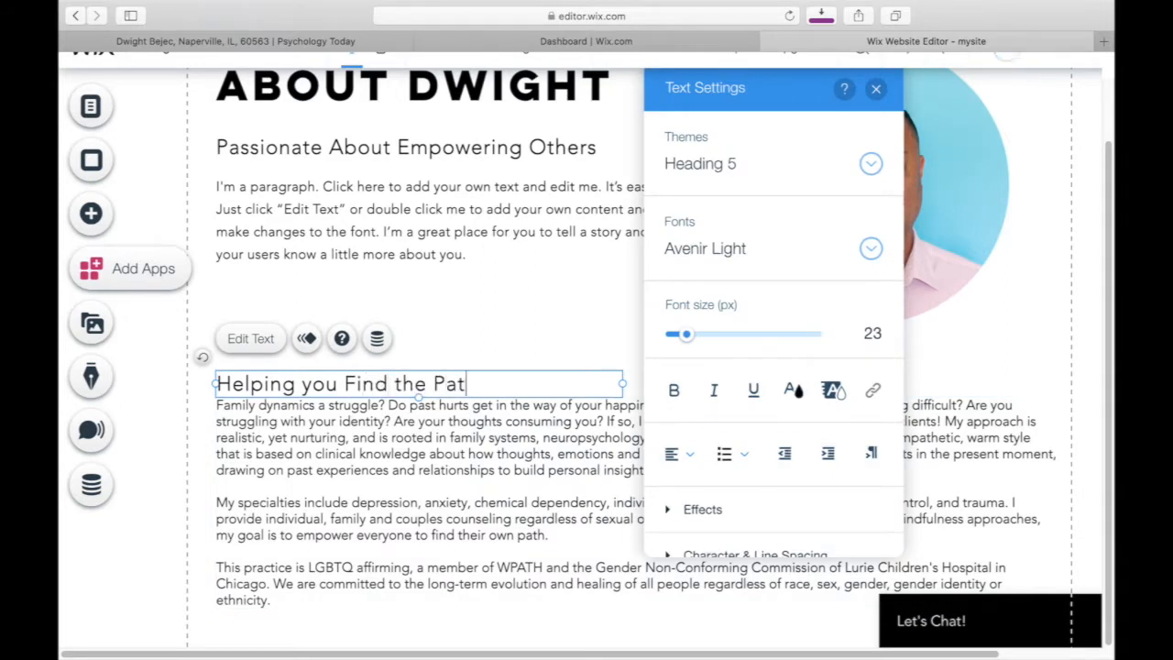
pyautogui.press('BackSpace')
pyautogui.press('BackSpace')
pyautogui.press('BackSpace')
pyautogui.write('Twa')
pyautogui.press('BackSpace')
pyautogui.press('BackSpace')
pyautogui.write('oward Heal')
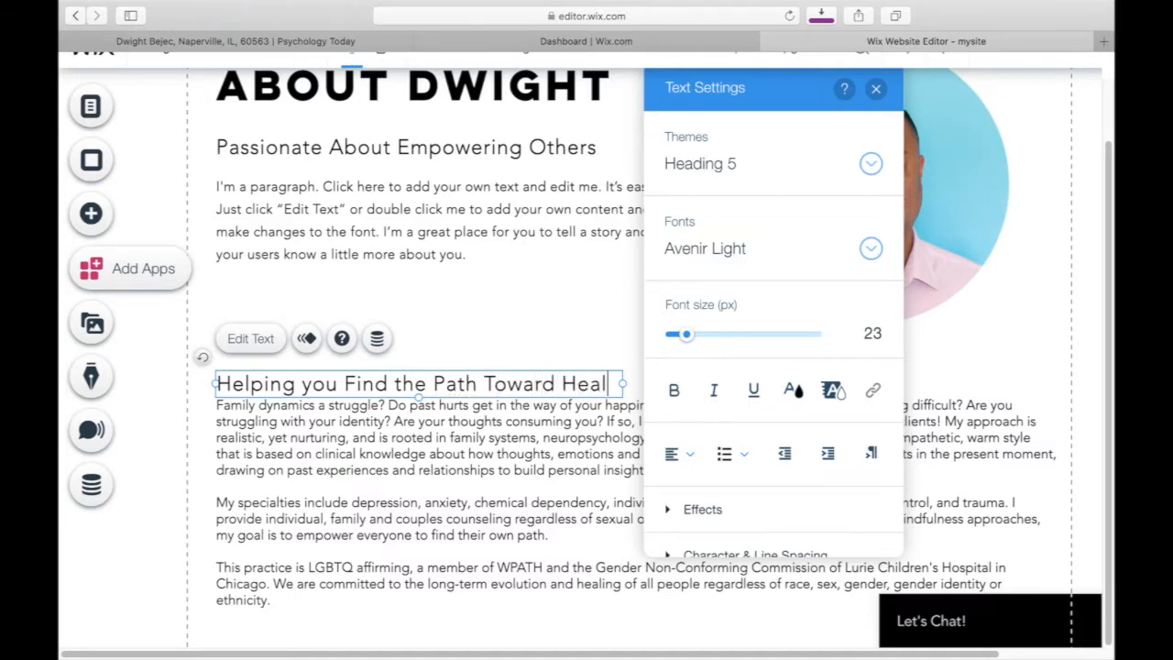
pyautogui.write('ing')
pyautogui.click(621, 394)
pyautogui.moveTo(625, 396); pyautogui.dragTo(684, 396)
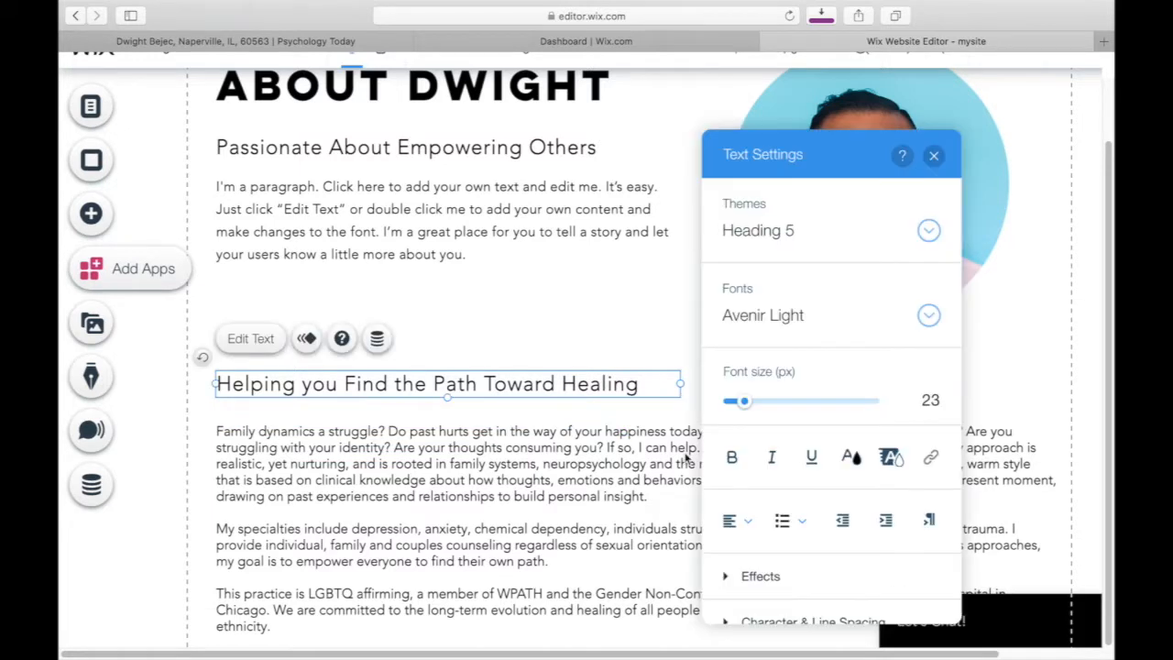
pyautogui.click(934, 156)
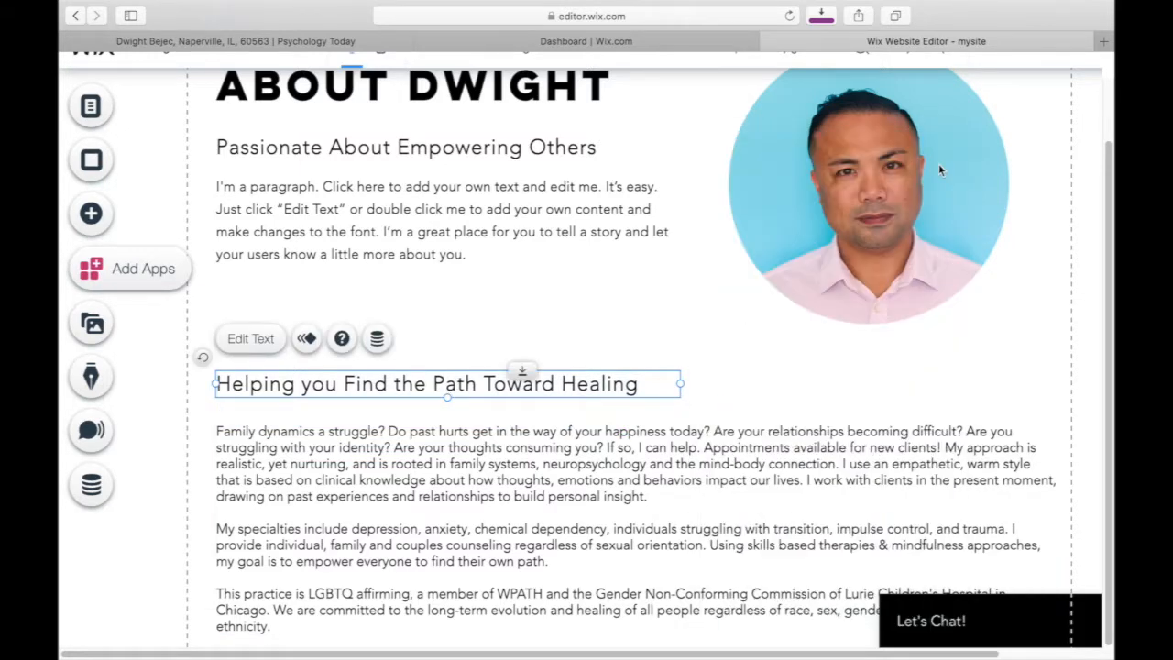
# - Move the long biography text slightly closer beneath the "Helping you Find the Path Toward Healing" heading
pyautogui.click(712, 480)
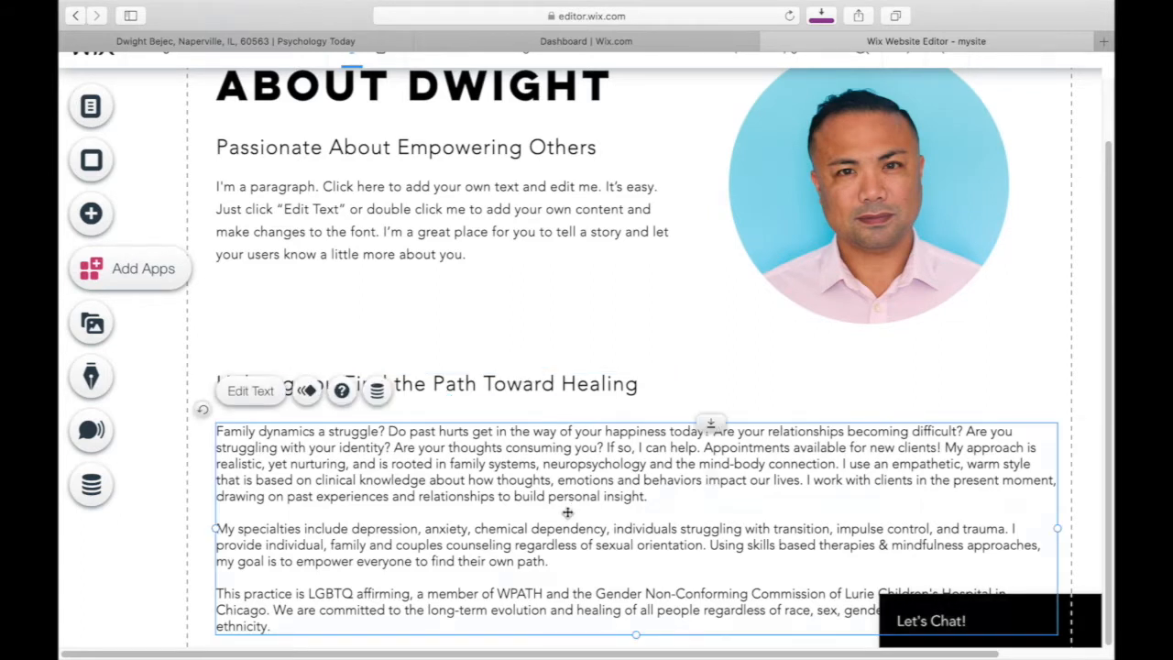
pyautogui.scroll(-3, 862, 315)
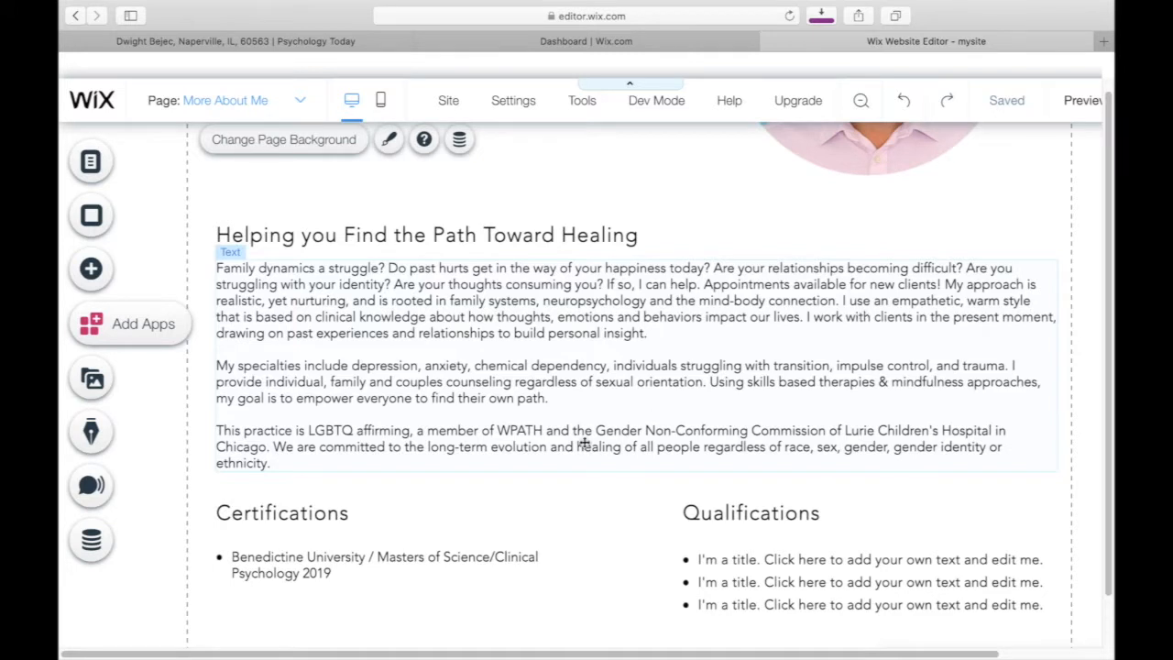
pyautogui.scroll(5, 594, 499)
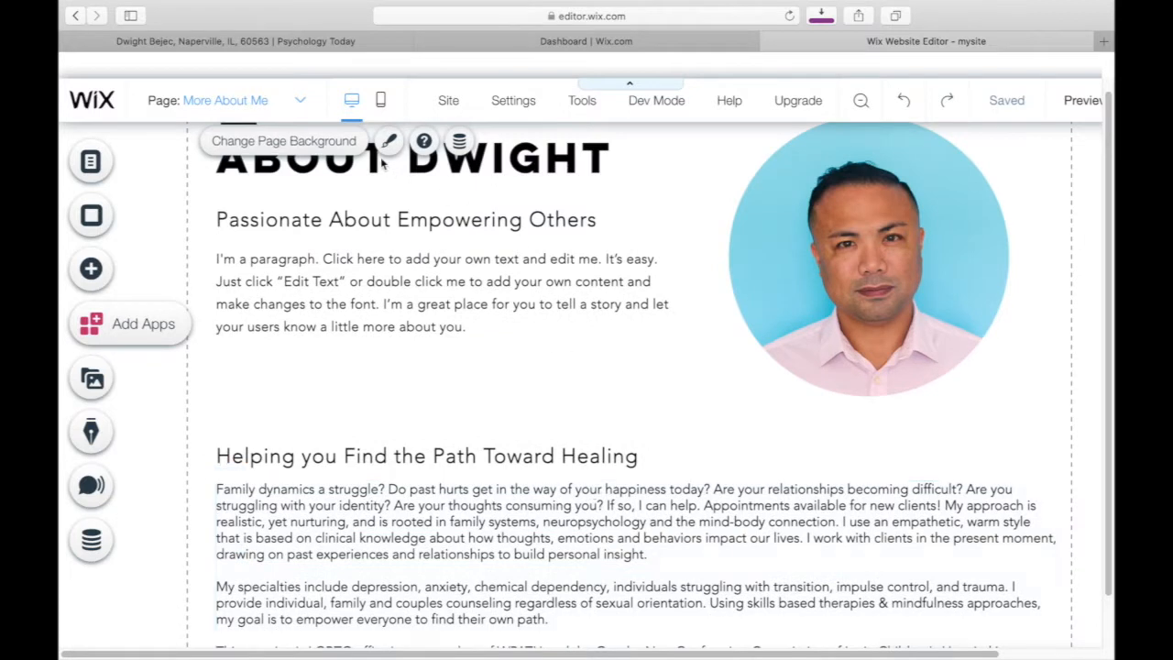
# - Add a thin horizontal themed line between the biography text and the Certifications and Qualifications sections, stretching it across the content width
pyautogui.click(107, 266)
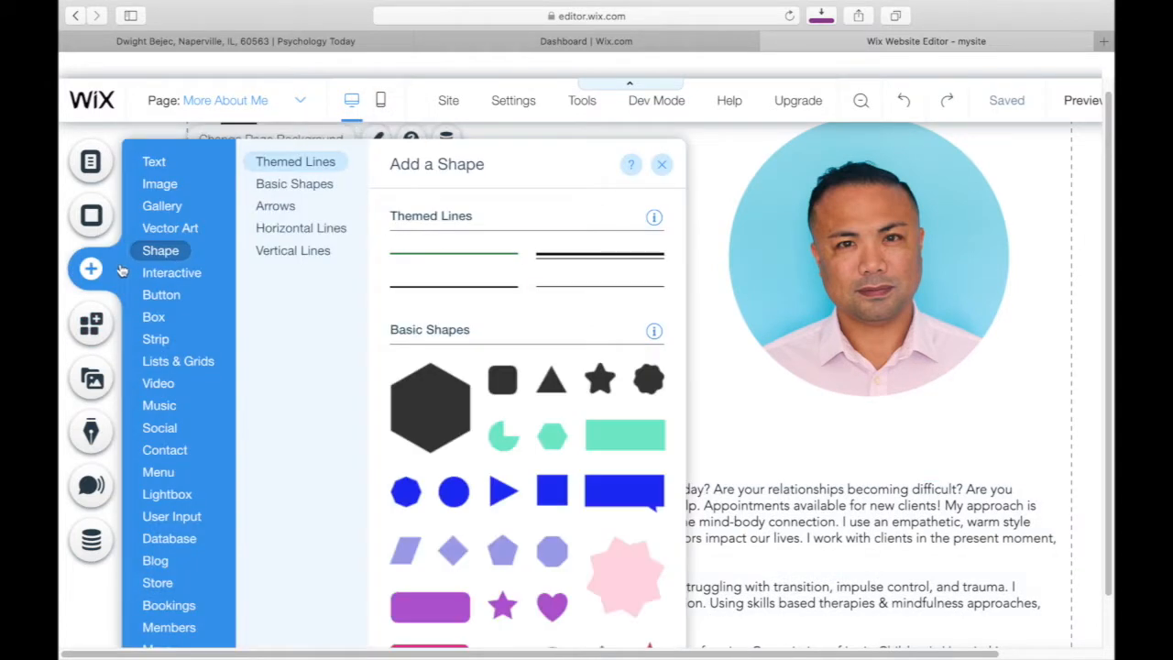
pyautogui.click(580, 290)
pyautogui.scroll(-2, 626, 465)
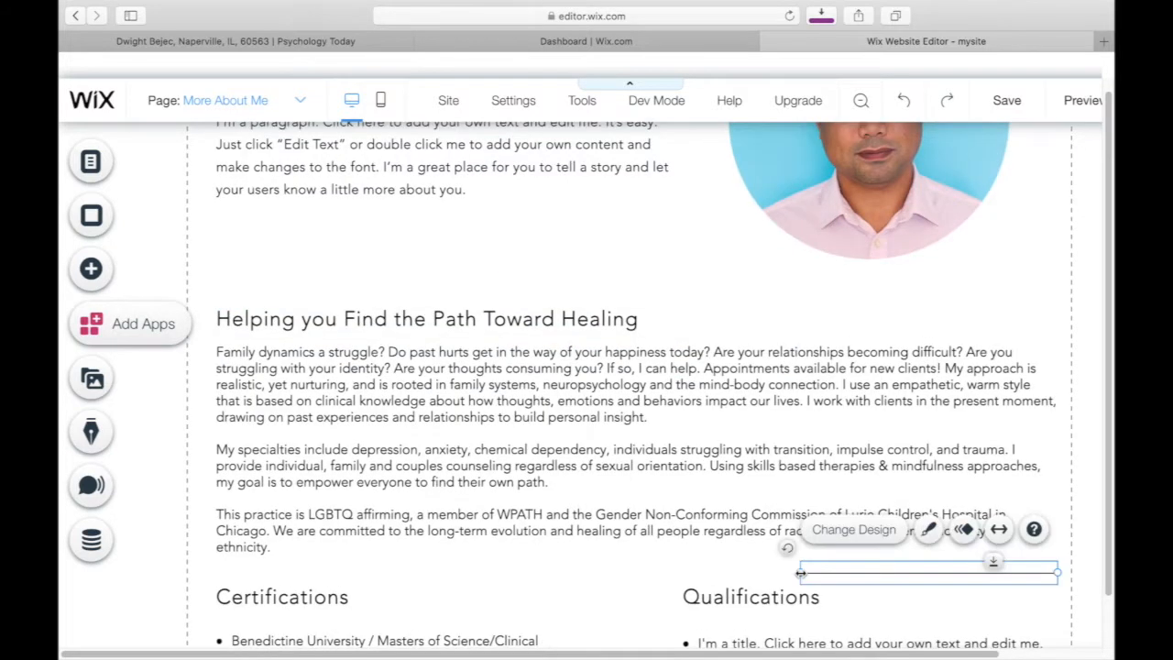
pyautogui.moveTo(800, 573); pyautogui.dragTo(203, 541)
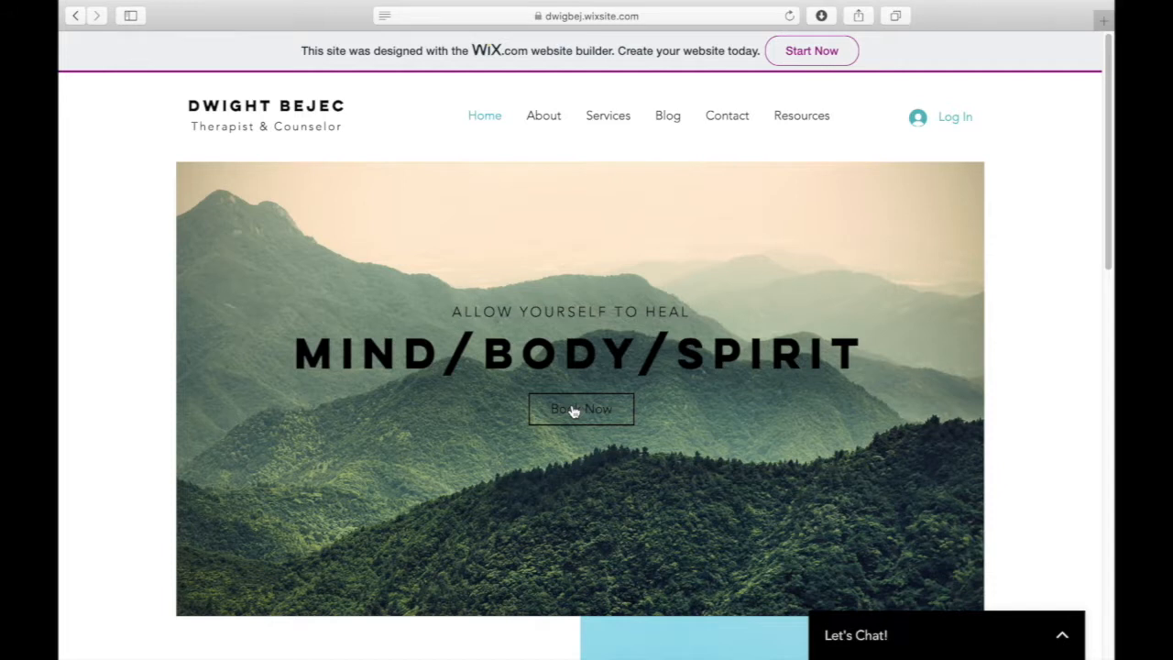
# - Review the live Home page's About section and its full Read More page down to the certifications, and return to Home
pyautogui.scroll(-10, 573, 411)
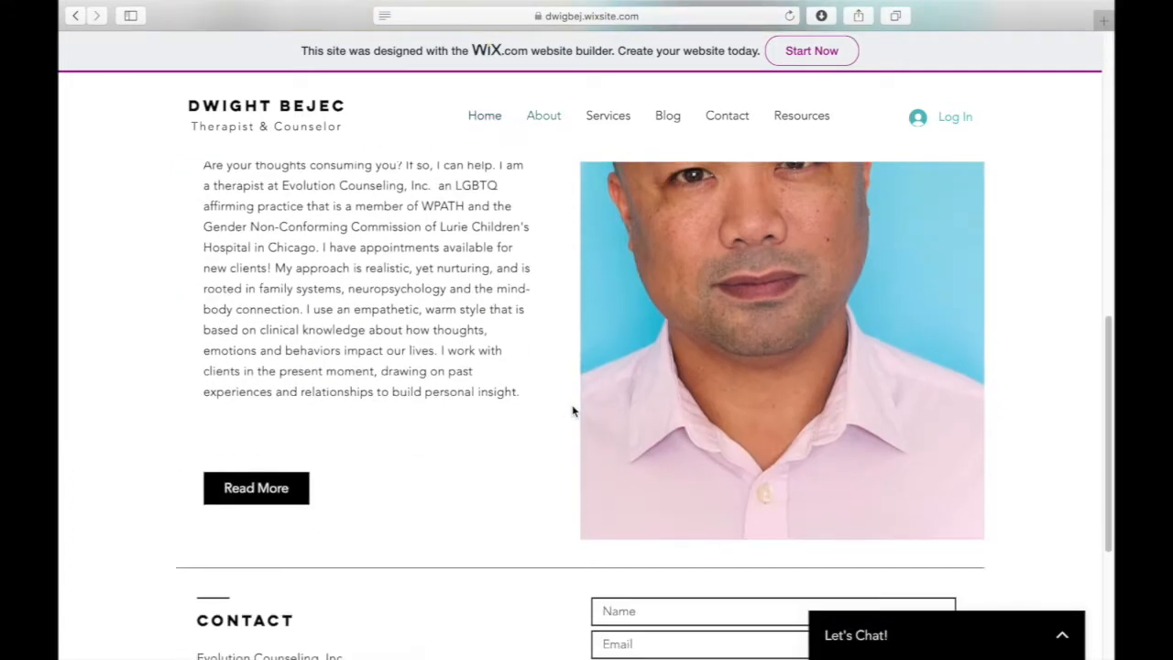
pyautogui.click(275, 440)
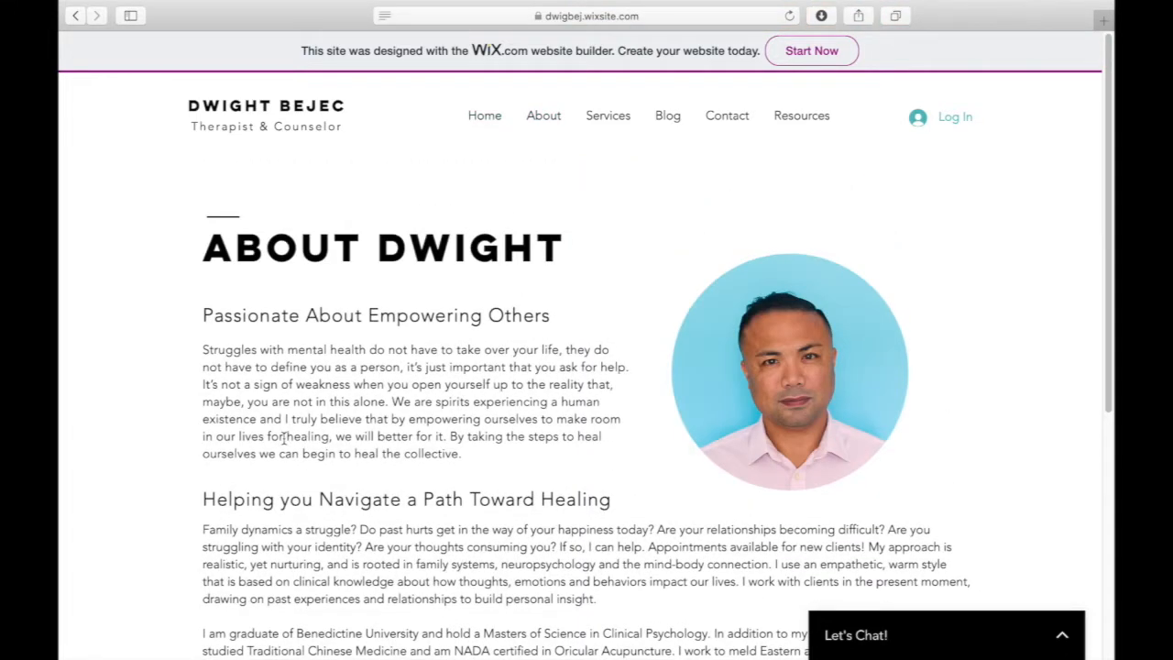
pyautogui.scroll(-5, 284, 438)
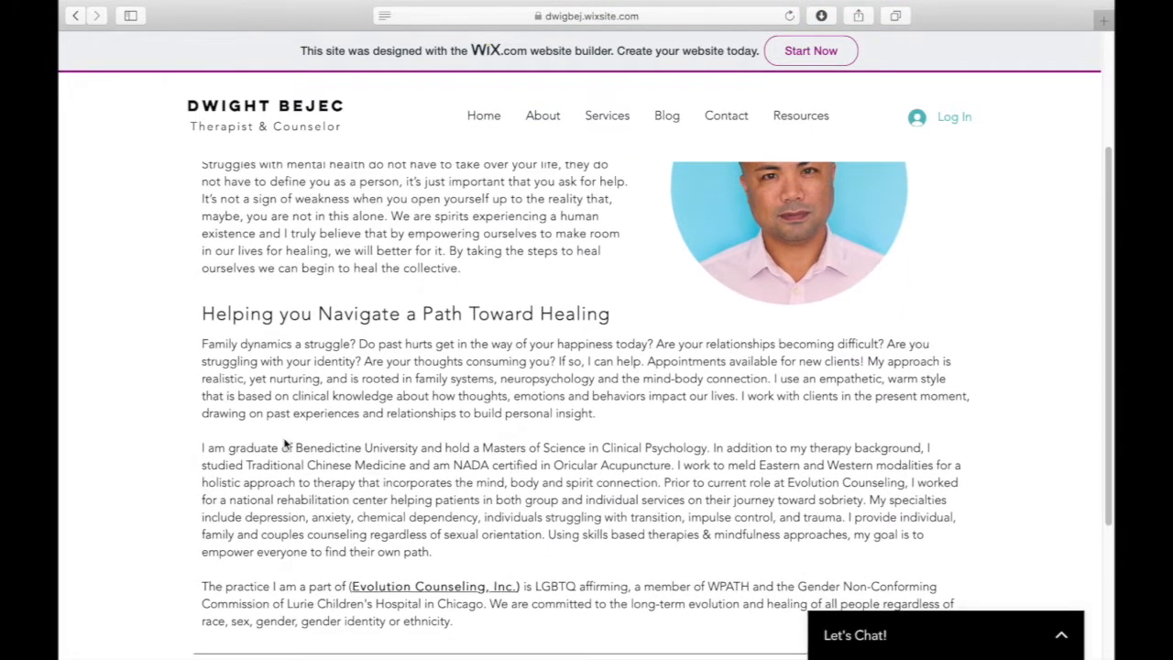
pyautogui.scroll(-3, 284, 444)
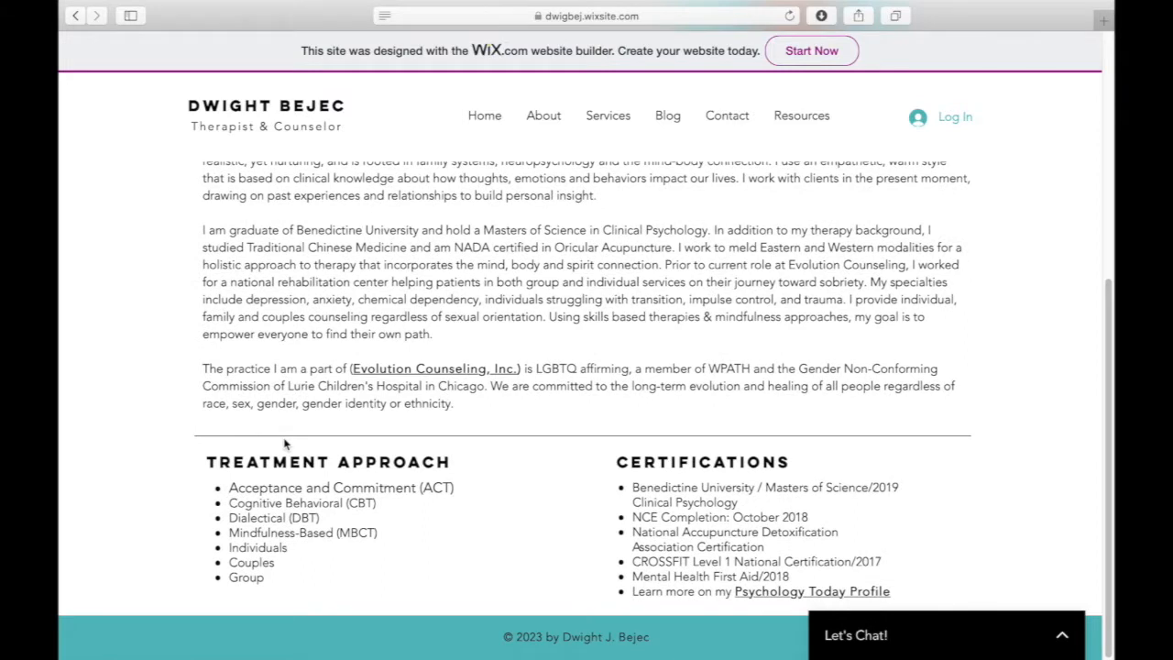
pyautogui.scroll(8, 285, 443)
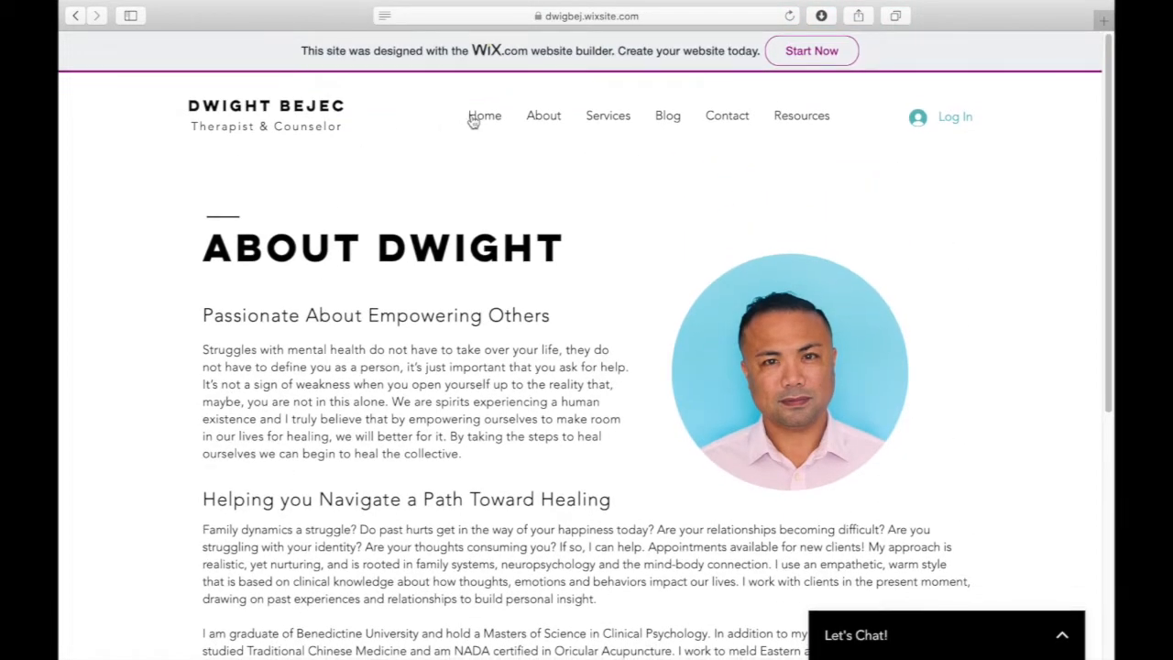
pyautogui.click(483, 116)
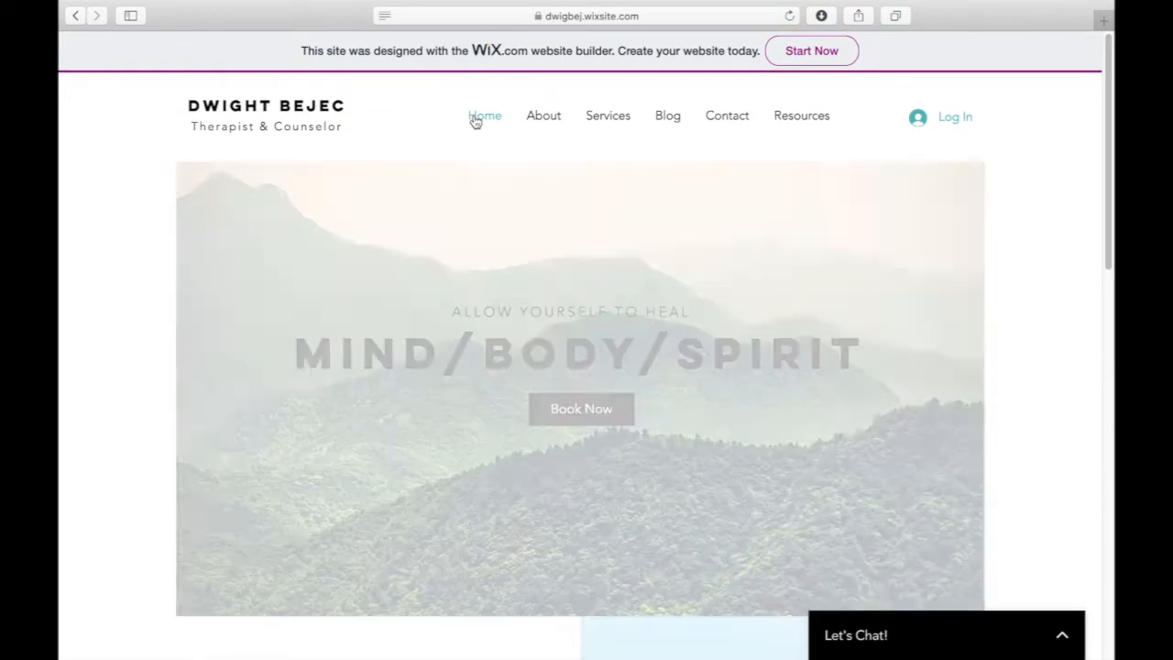
# - Review the live Home page down to the contact section, and open and close the Let's Chat! box
pyautogui.scroll(-5, 489, 510)
pyautogui.scroll(-6, 490, 510)
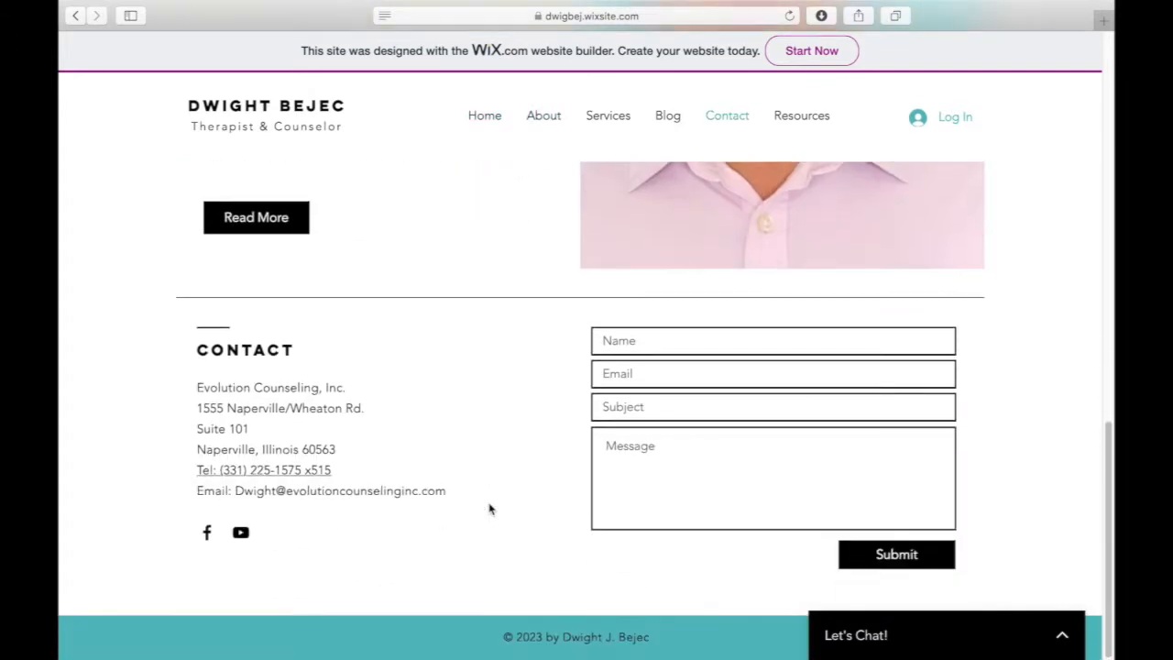
pyautogui.scroll(6, 490, 509)
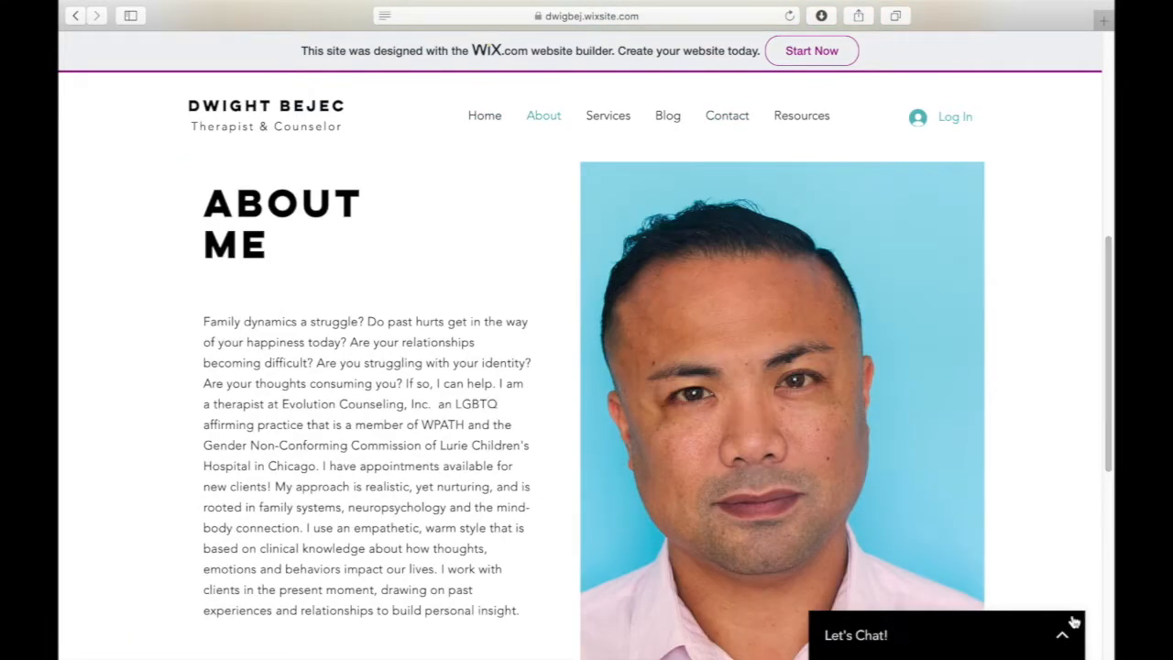
pyautogui.scroll(-6, 1066, 632)
pyautogui.click(1066, 633)
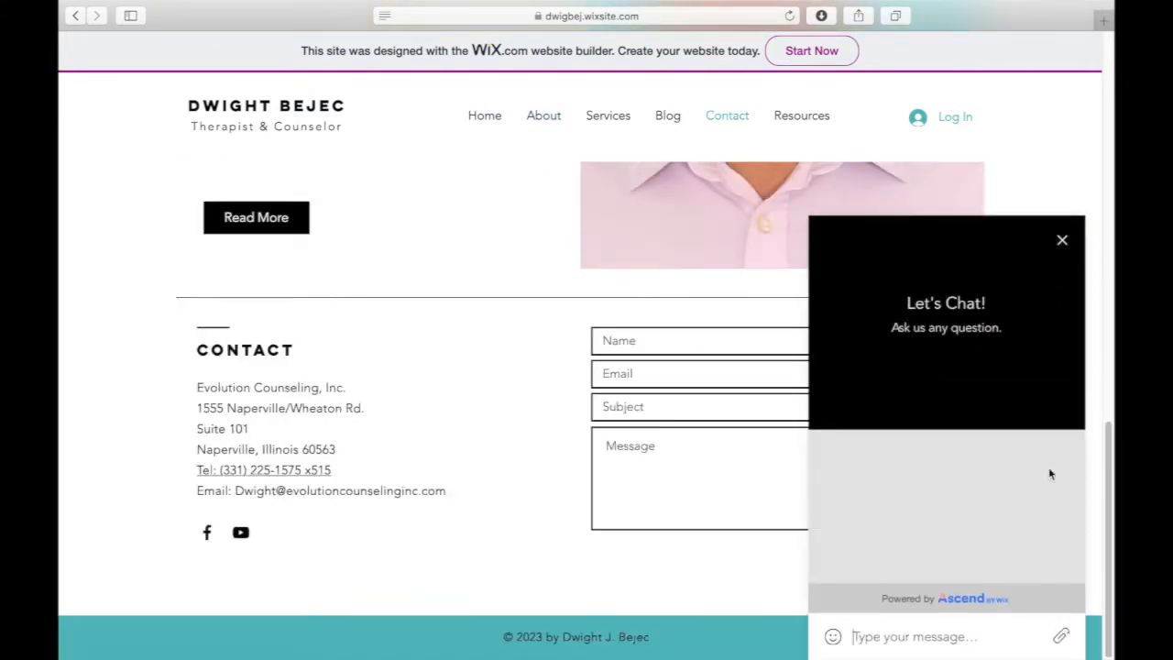
pyautogui.click(1063, 242)
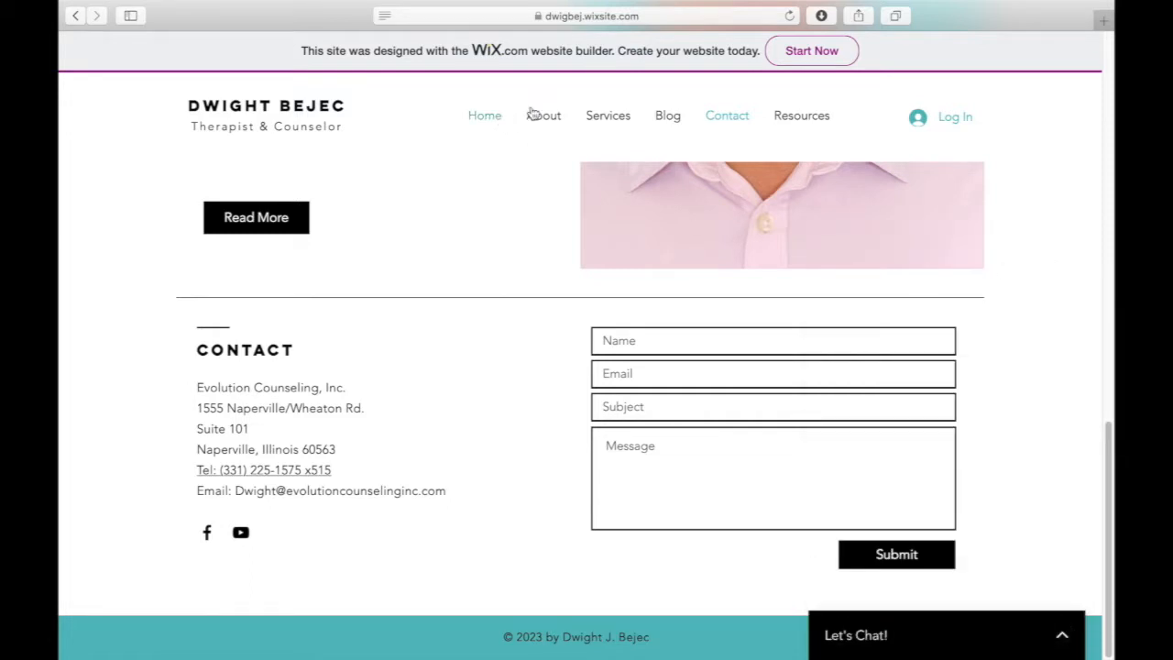
# - Examine the live Services page from its banner down to the three therapy service descriptions
pyautogui.click(605, 114)
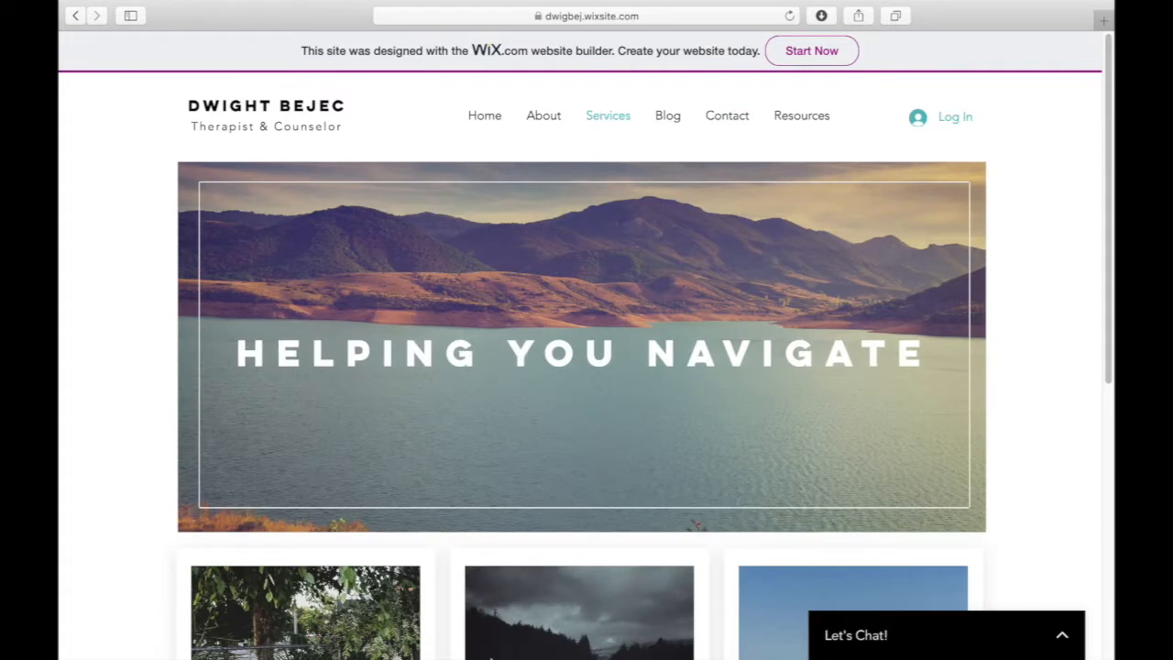
pyautogui.scroll(-5, 538, 420)
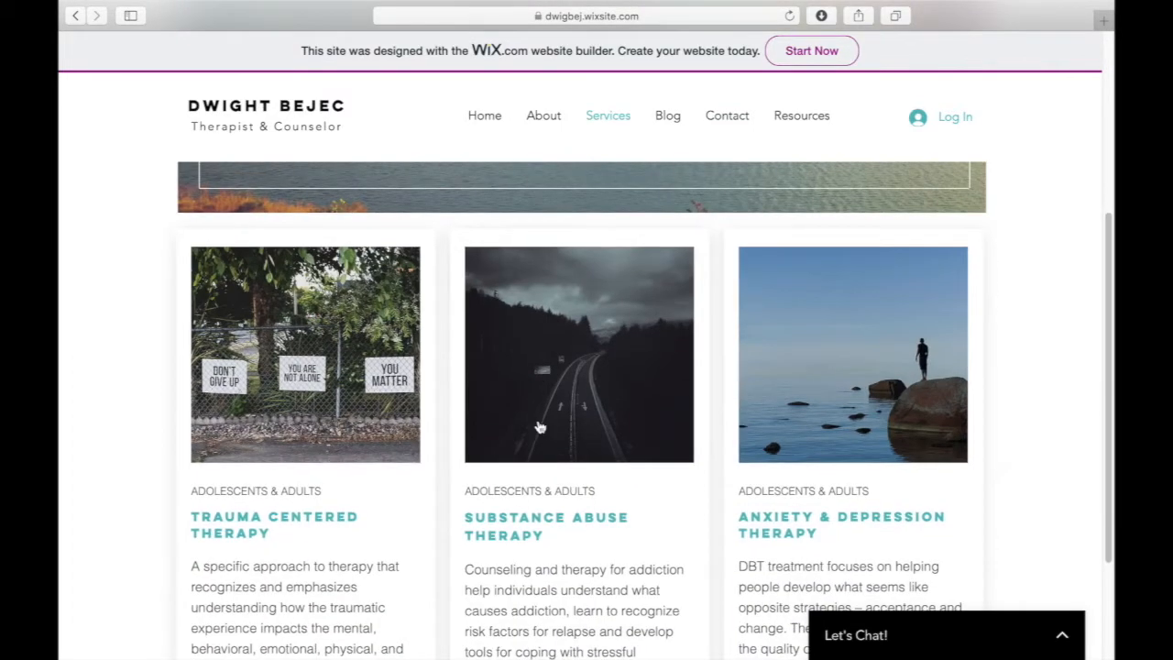
pyautogui.scroll(-3, 539, 427)
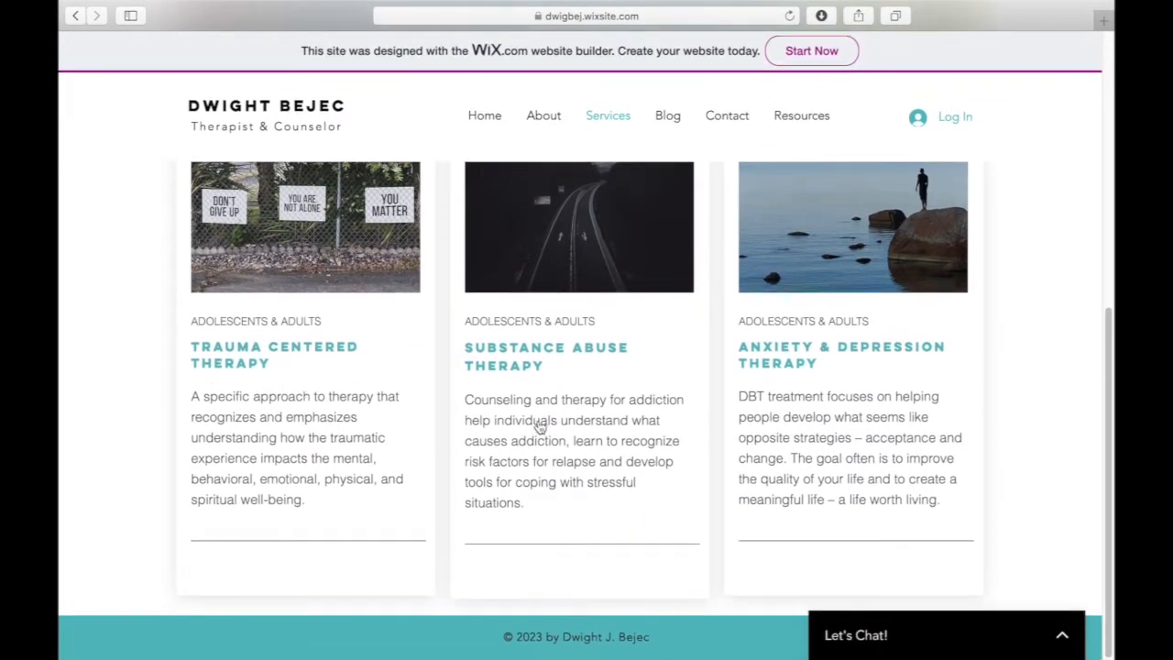
pyautogui.scroll(8, 539, 427)
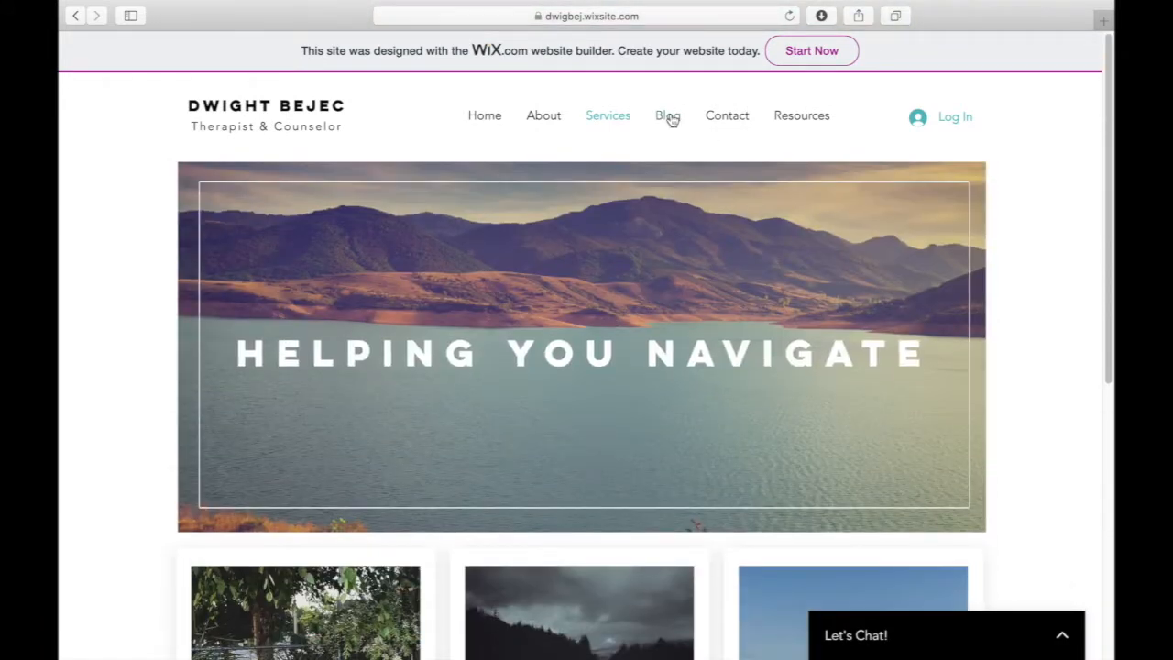
# - Review the live Blog page and read through the post "The Four Agreements by: Don Miguel Ruiz"
pyautogui.click(668, 115)
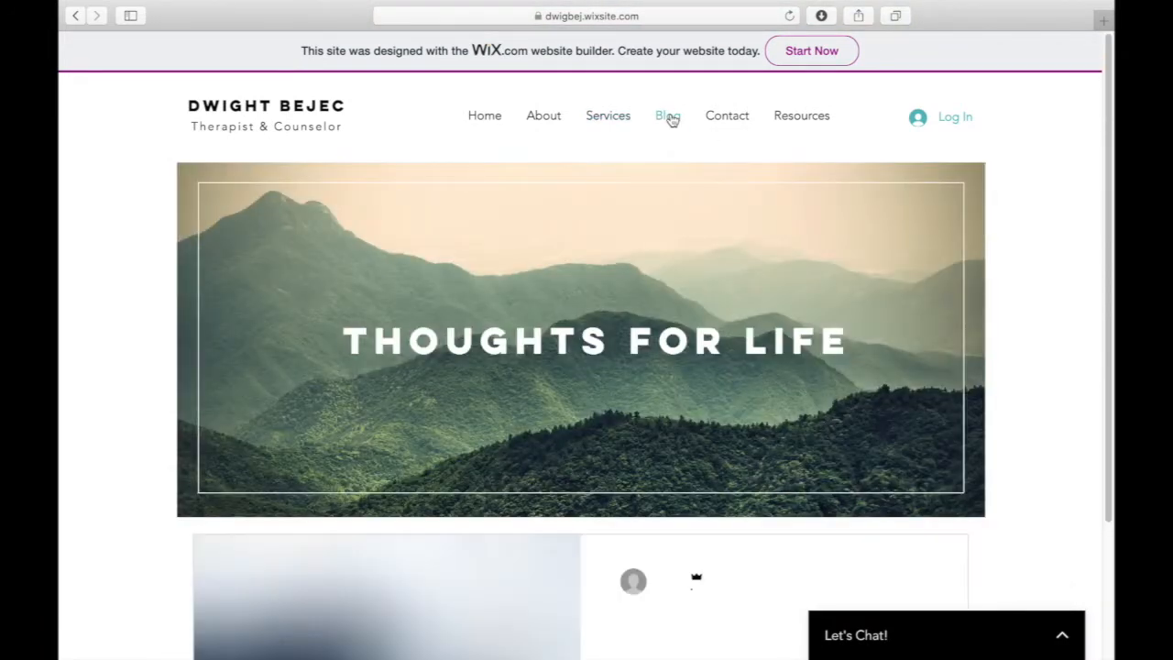
pyautogui.scroll(-3, 597, 374)
pyautogui.scroll(-1, 597, 375)
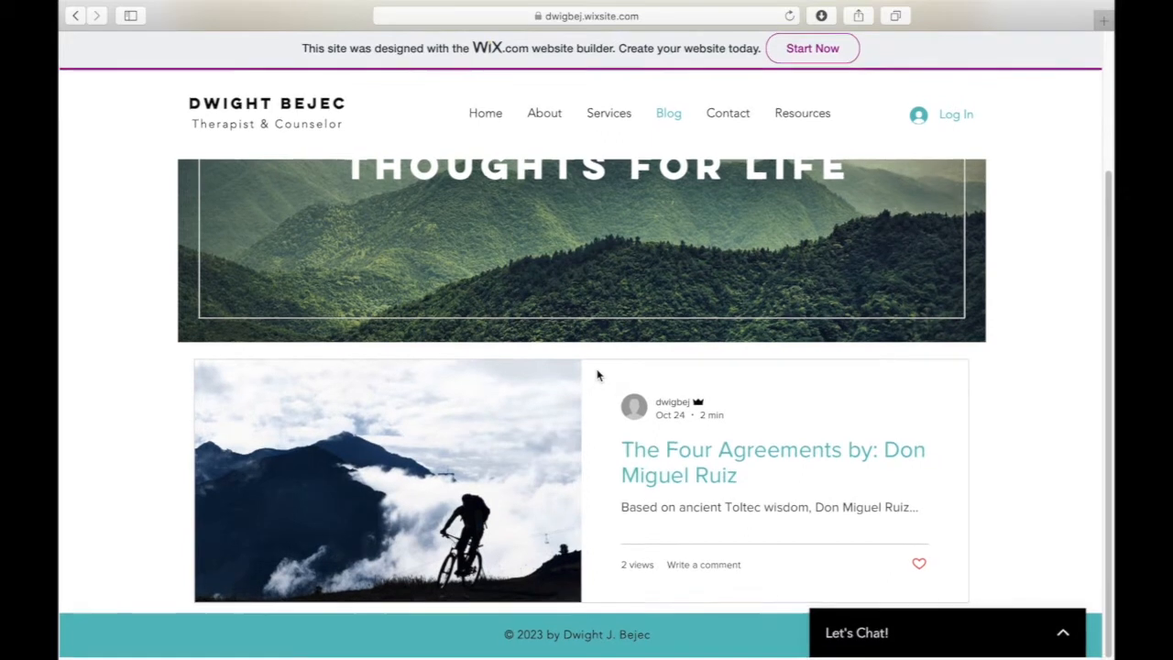
pyautogui.click(667, 476)
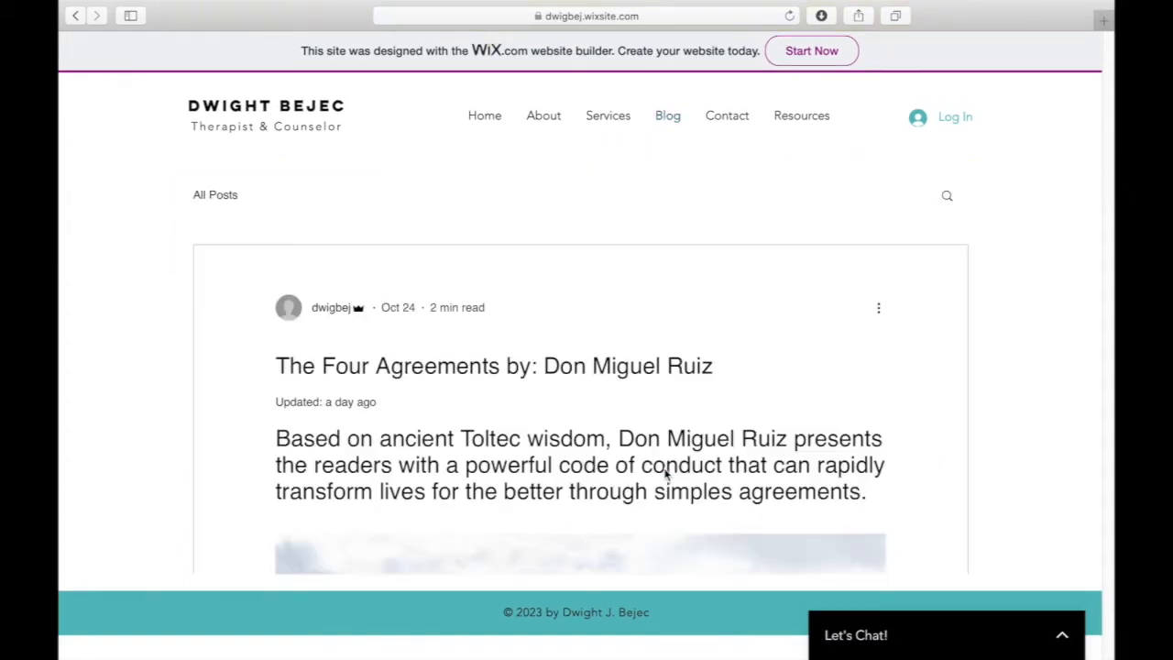
pyautogui.scroll(-5, 666, 475)
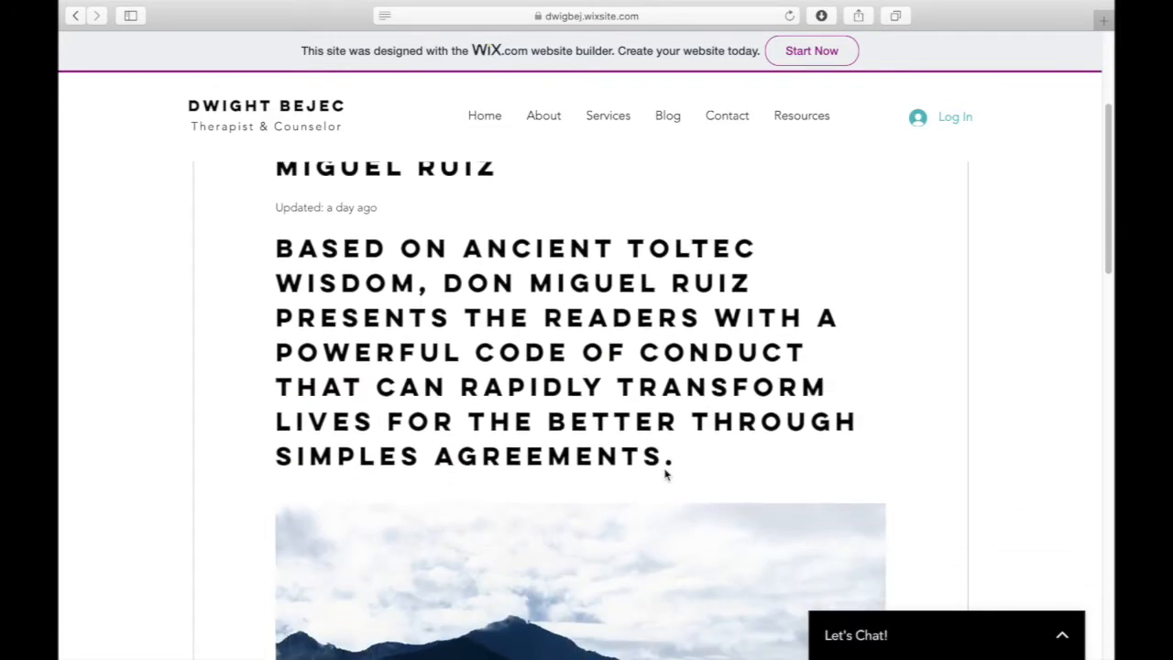
pyautogui.scroll(-10, 666, 476)
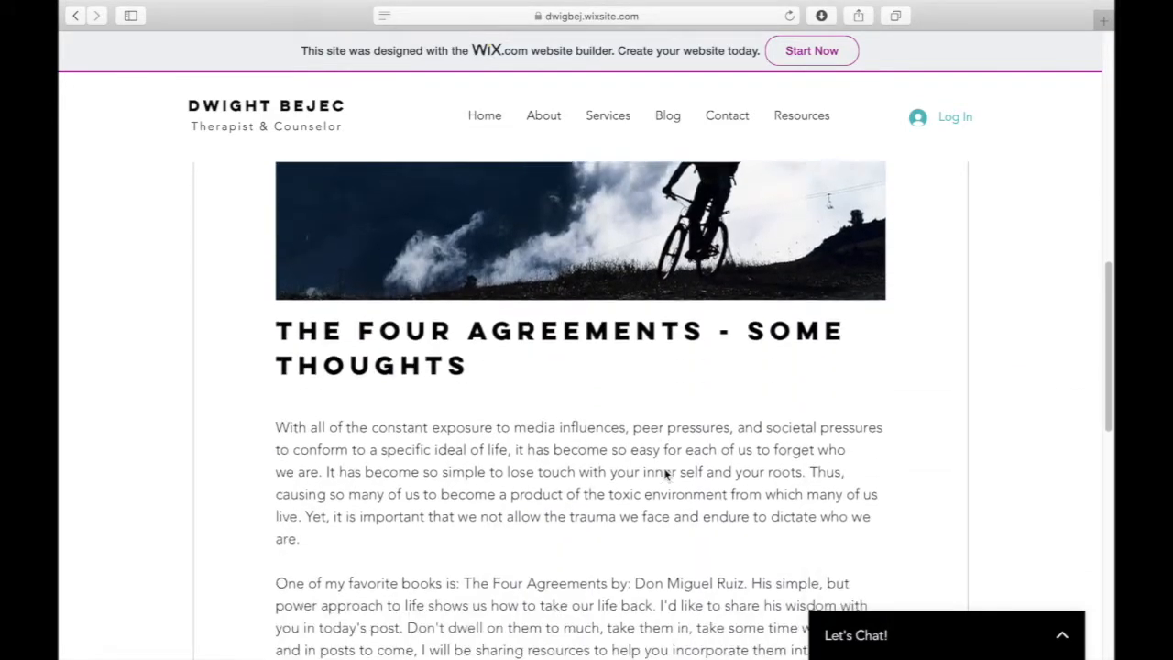
pyautogui.scroll(-5, 666, 474)
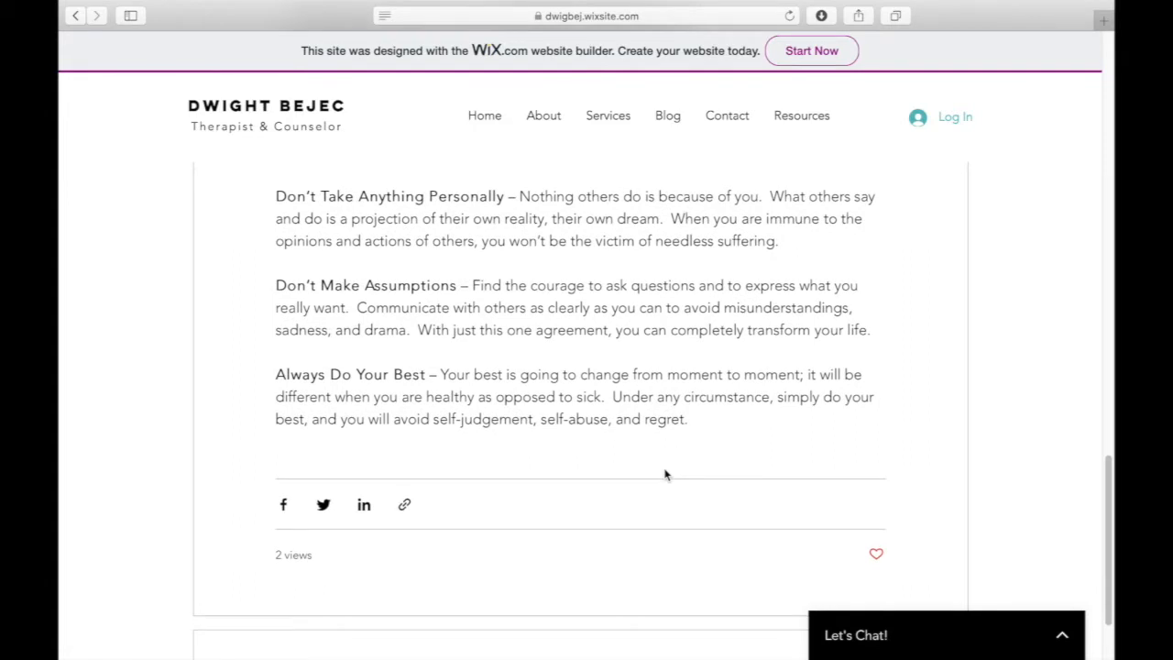
# - Check the live site's Contact link, and look over the Resources page and its shared files
pyautogui.click(734, 121)
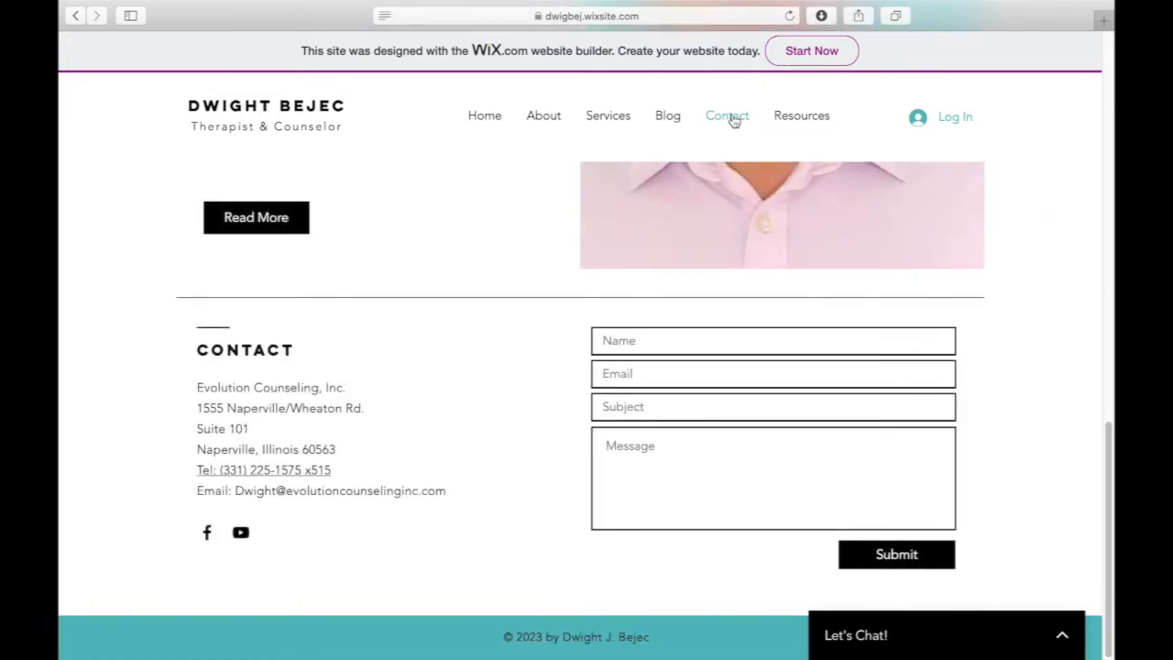
pyautogui.click(795, 118)
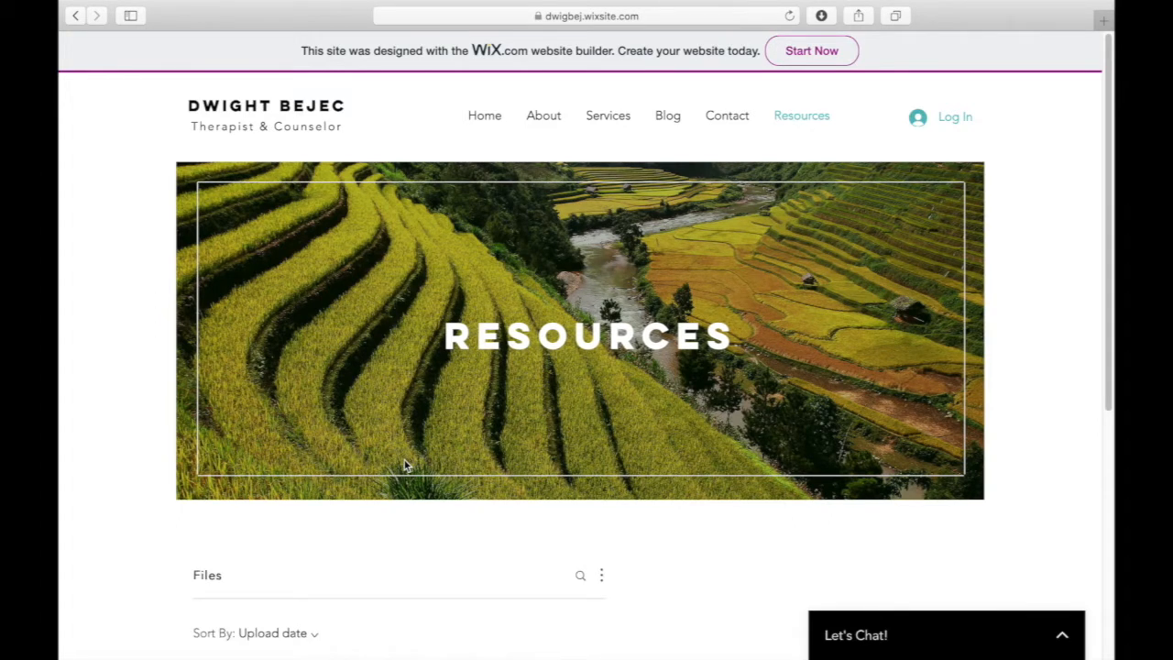
pyautogui.scroll(-4, 406, 466)
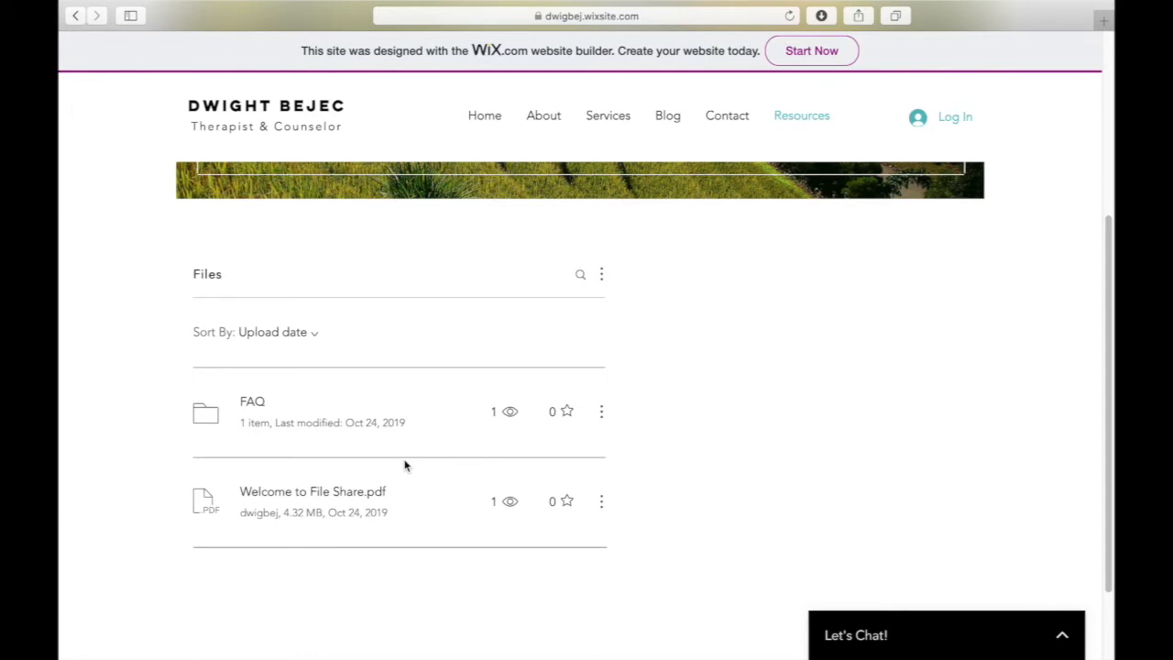
pyautogui.scroll(4, 406, 466)
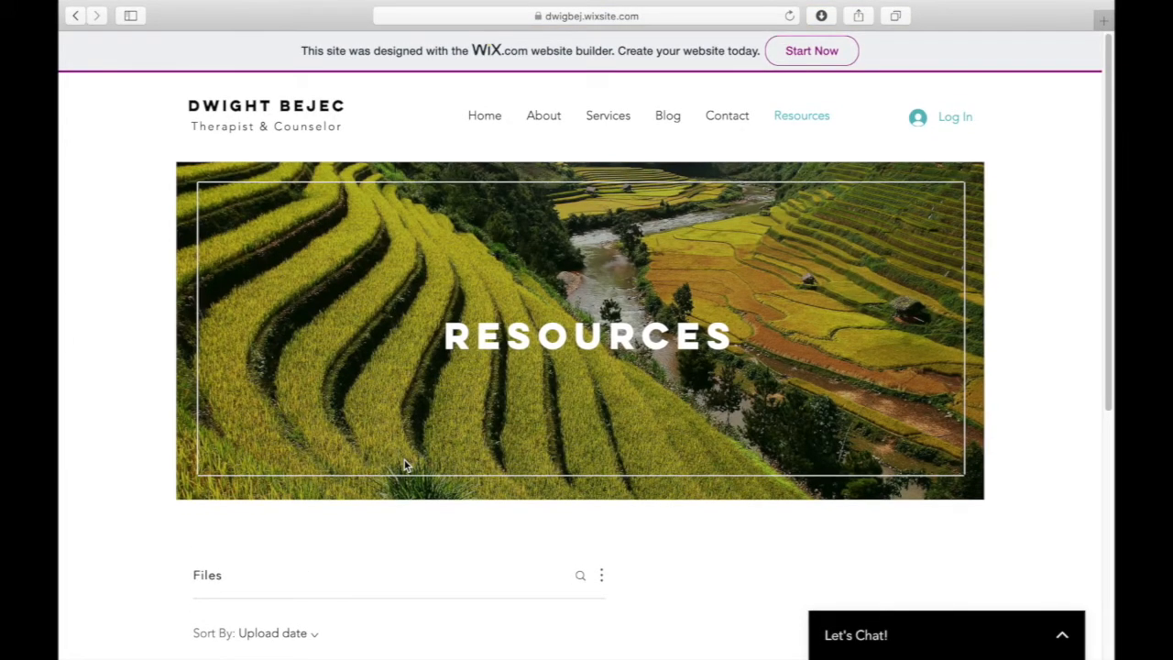